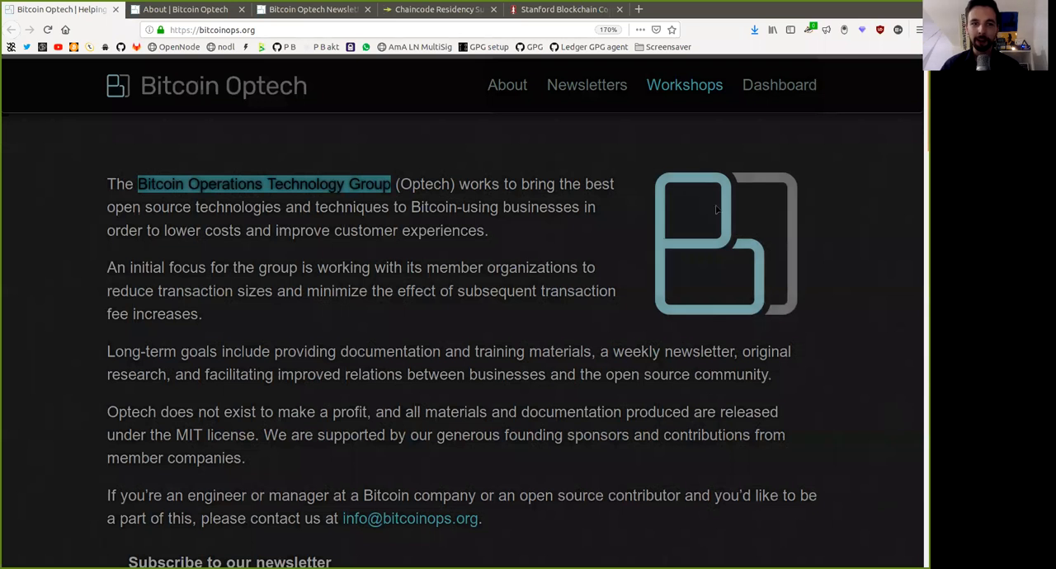
Show Optech's About page with its principles and team members.
left_click(179, 9)
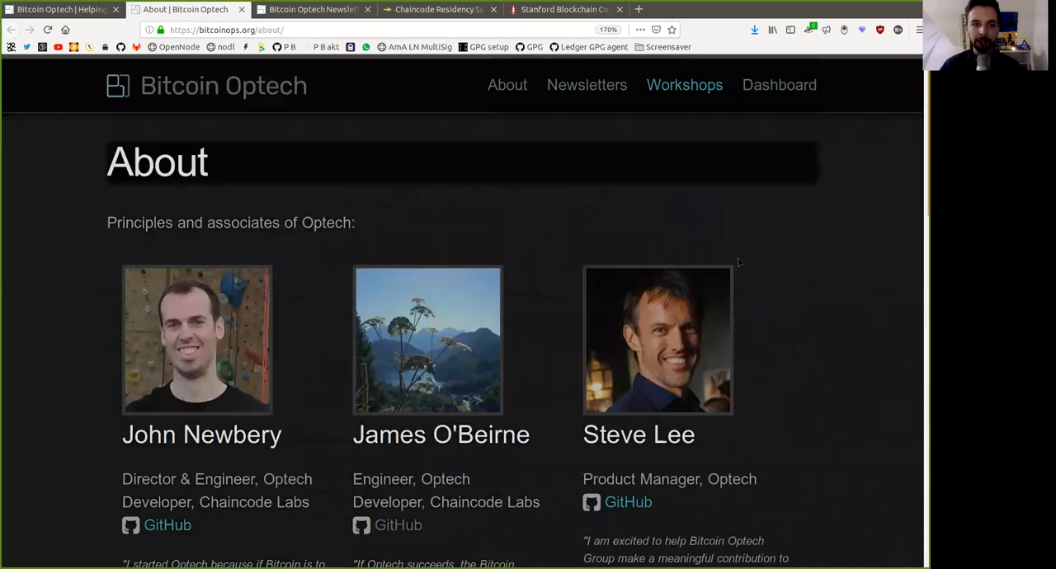
scroll(738, 262, "down", 5)
scroll(578, 206, "down", 5)
scroll(495, 165, "down", 3)
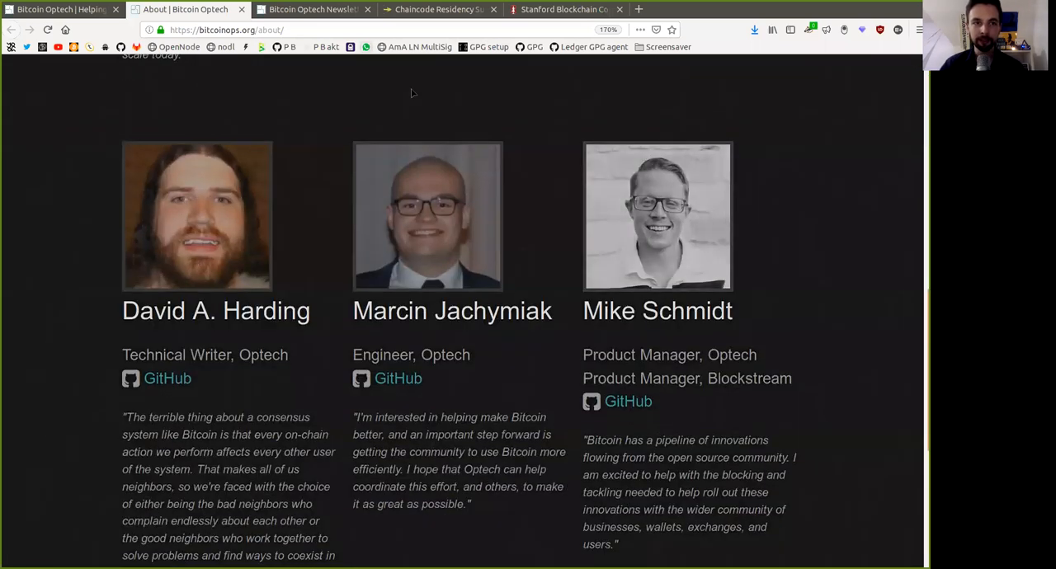
Switch to Newsletter #32 and read its date and the announcement of the 2019 Chaincode Residency program, marking each phrase.
left_click(339, 8)
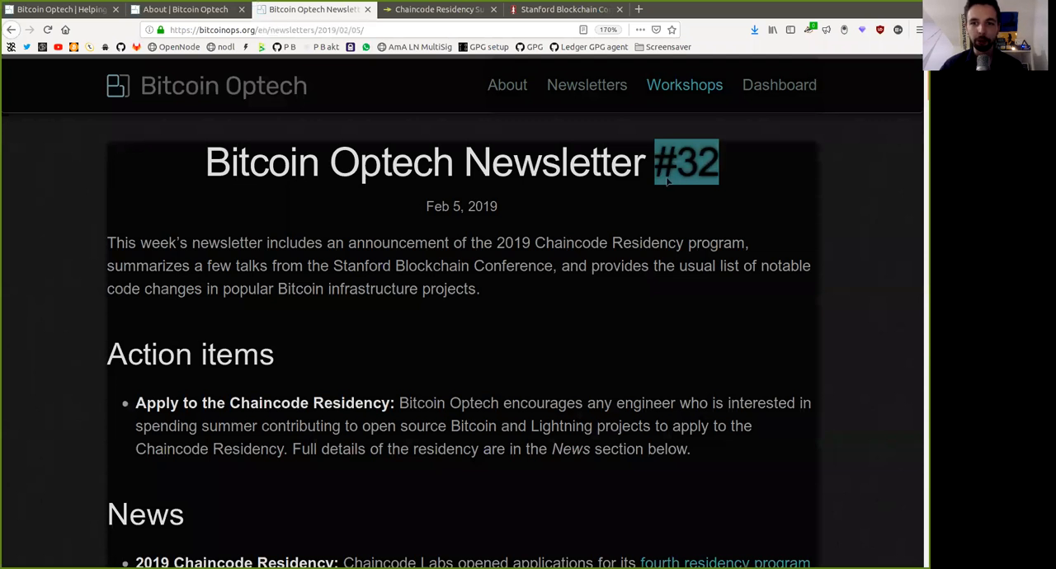
left_click_drag(427, 207, 499, 225)
left_click(499, 224)
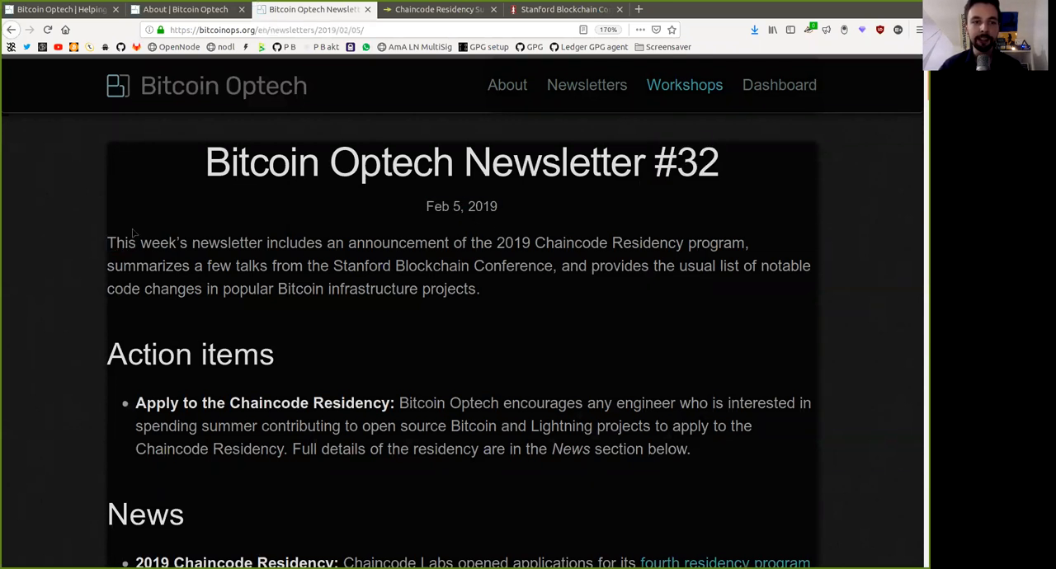
left_click_drag(108, 244, 213, 253)
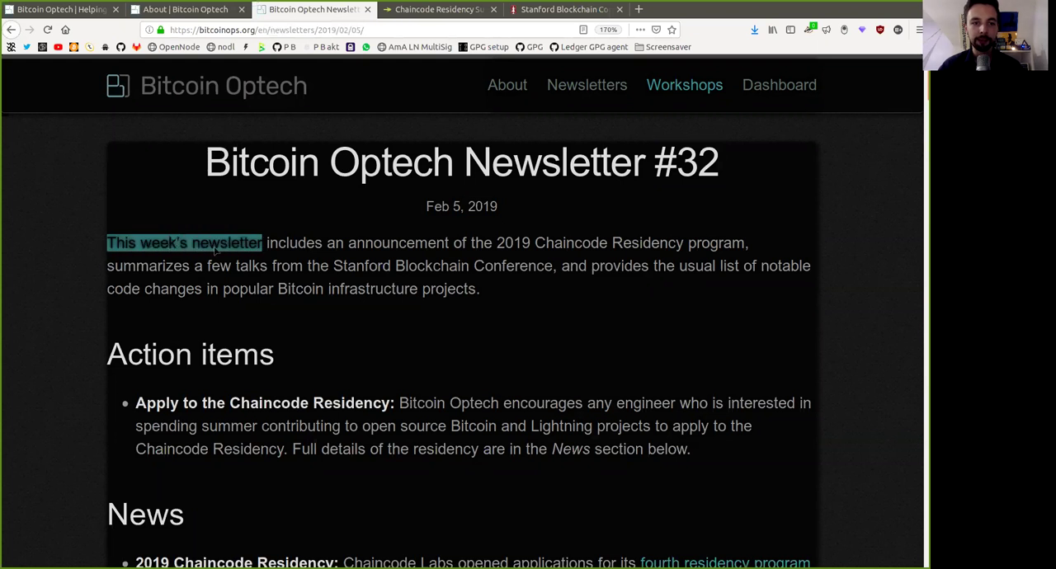
left_click(410, 256)
double_click(410, 244)
left_click(520, 253)
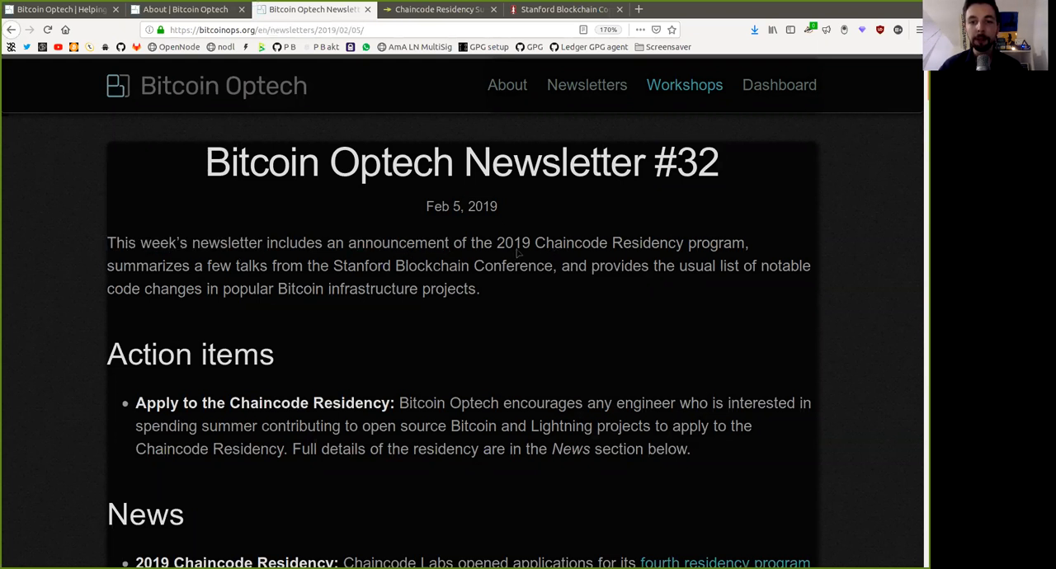
double_click(519, 248)
left_click_drag(520, 247, 542, 250)
left_click_drag(611, 246, 695, 254)
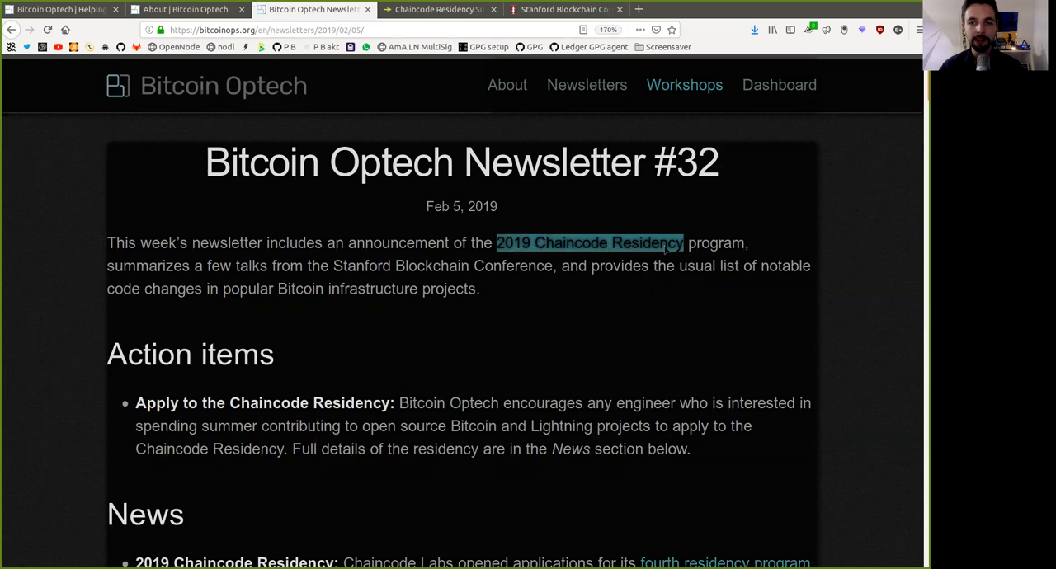
Read the rest of the intro: Stanford Blockchain Conference talks, usual list of notable code changes, Bitcoin infrastructure projects.
left_click(229, 278)
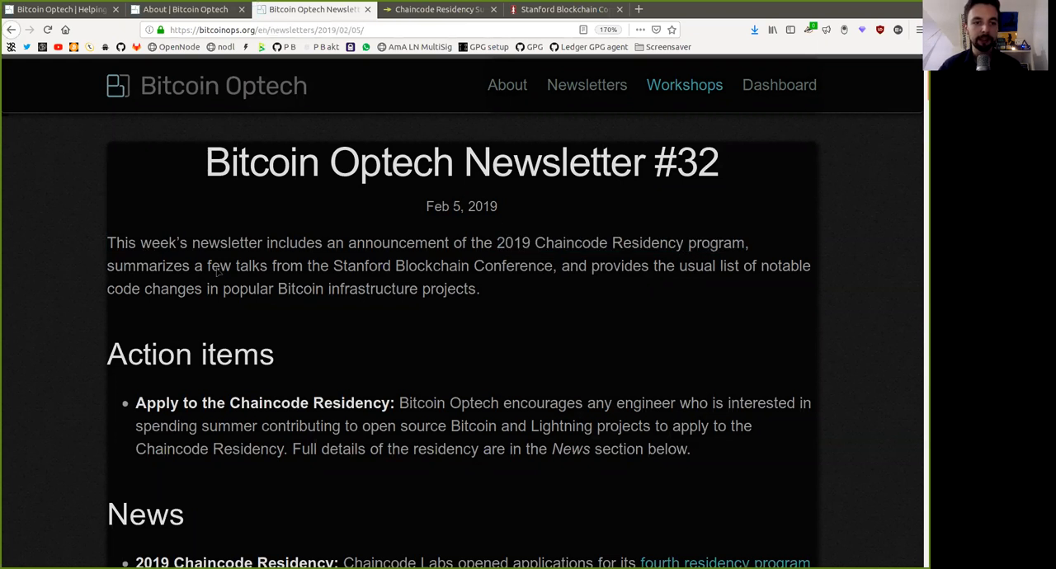
double_click(220, 265)
left_click(359, 269)
double_click(359, 269)
left_click_drag(359, 269, 528, 269)
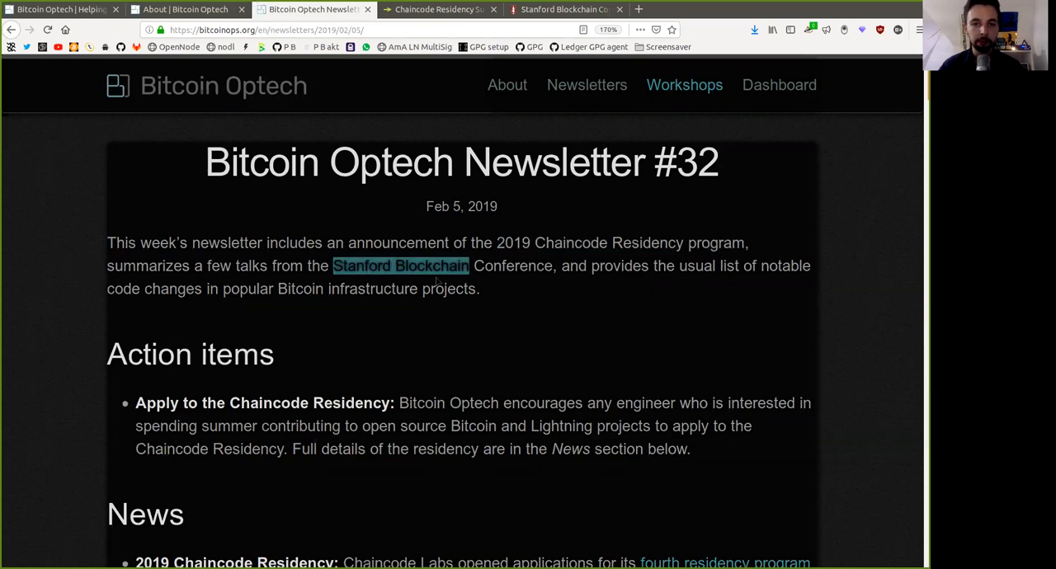
double_click(697, 266)
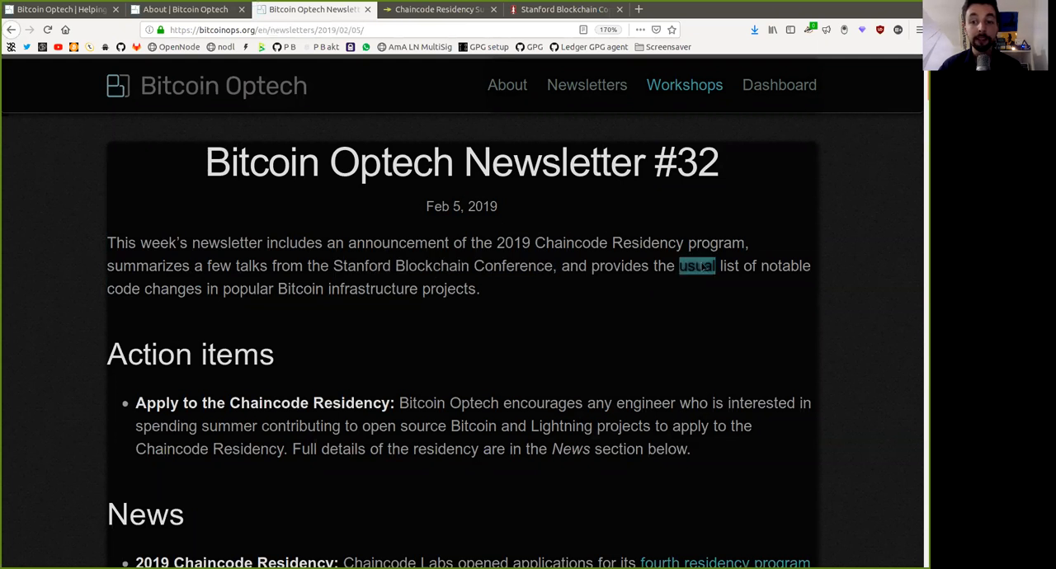
mouse_move(697, 265)
left_mouse_down()
mouse_move(733, 265)
mouse_move(781, 295)
left_mouse_up()
double_click(777, 266)
double_click(281, 290)
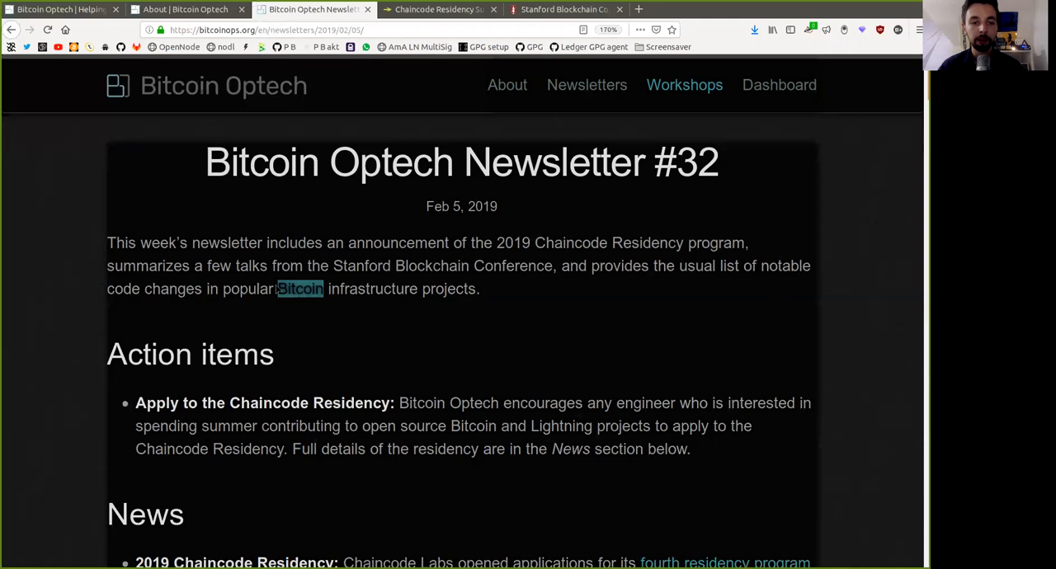
double_click(371, 289)
left_click(494, 306)
double_click(449, 289)
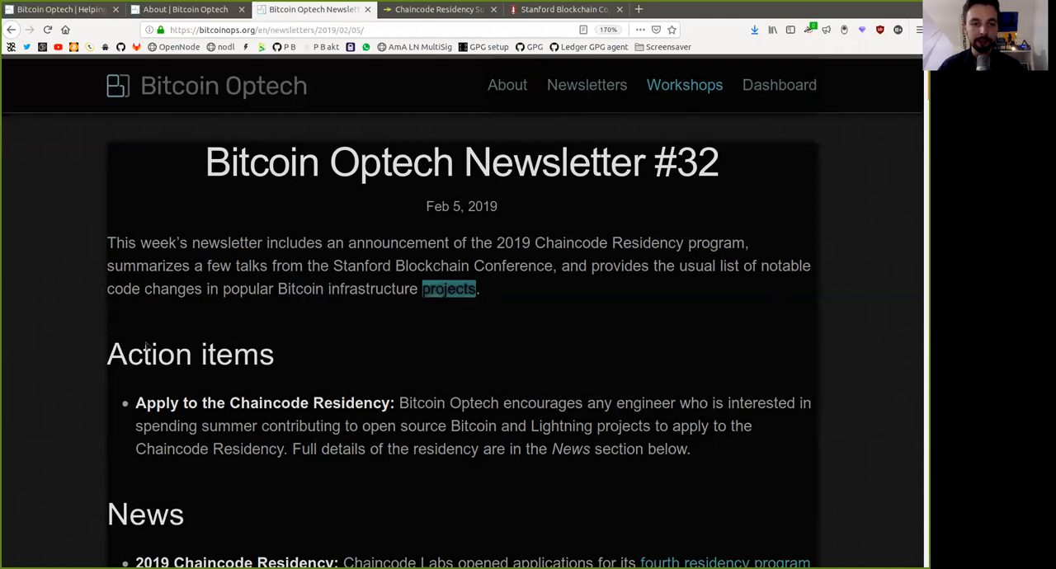
Read the Action items heading and the Chaincode Residency bullet's opening about Bitcoin Optech encouraging any engineer interested.
left_click(152, 361)
left_click_drag(152, 361, 260, 359)
left_click(329, 371)
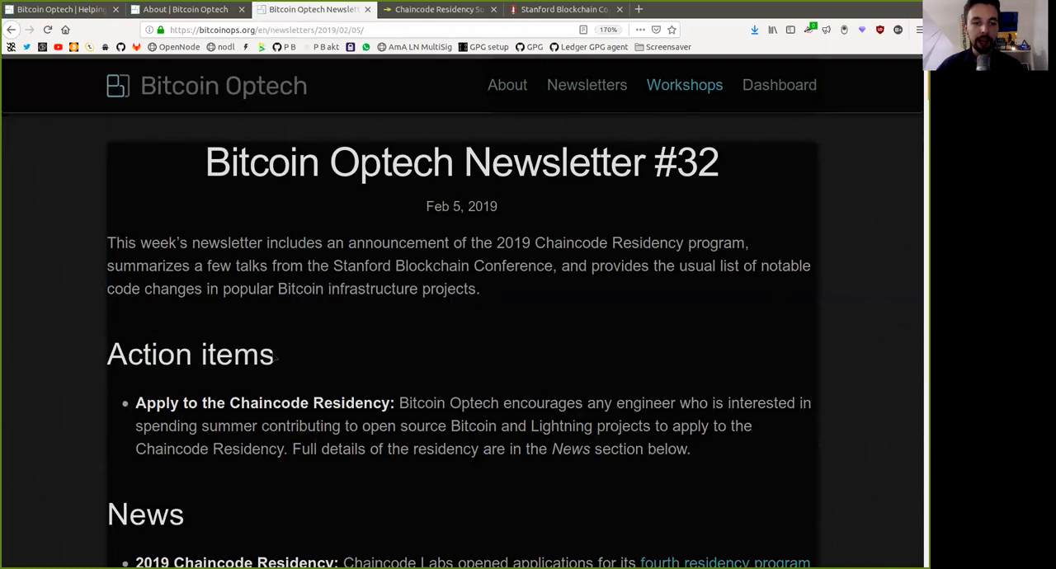
left_click_drag(230, 403, 479, 401)
double_click(421, 403)
left_click(480, 399)
double_click(542, 403)
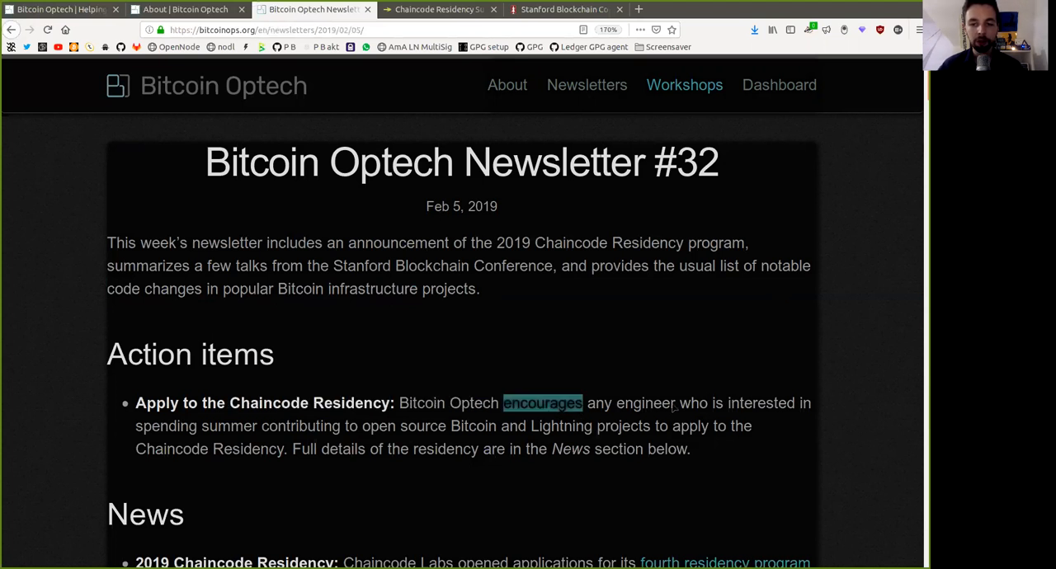
double_click(599, 403)
left_click_drag(599, 403, 643, 405)
double_click(761, 405)
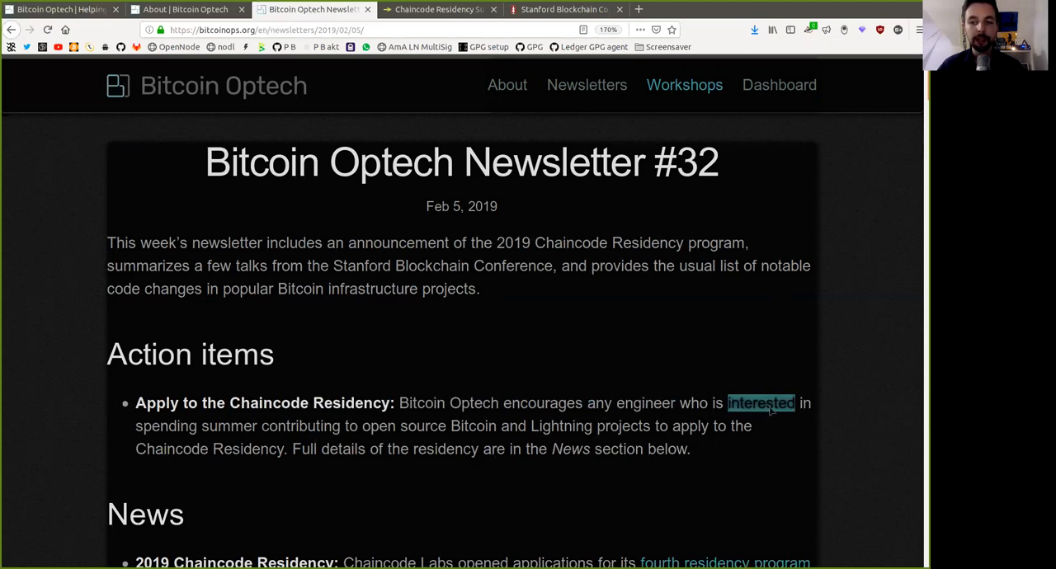
Read on through spending summer contributing to open source Bitcoin and Lightning projects and applying.
left_click(153, 438)
double_click(165, 426)
left_click_drag(165, 425, 231, 426)
left_click(212, 438)
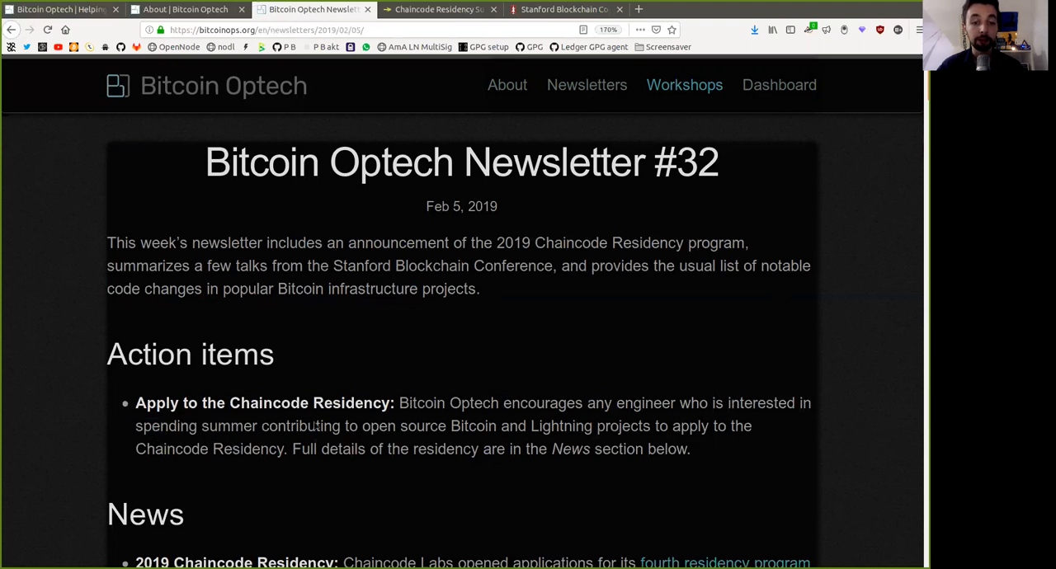
double_click(316, 425)
double_click(375, 427)
left_click_drag(375, 426, 482, 438)
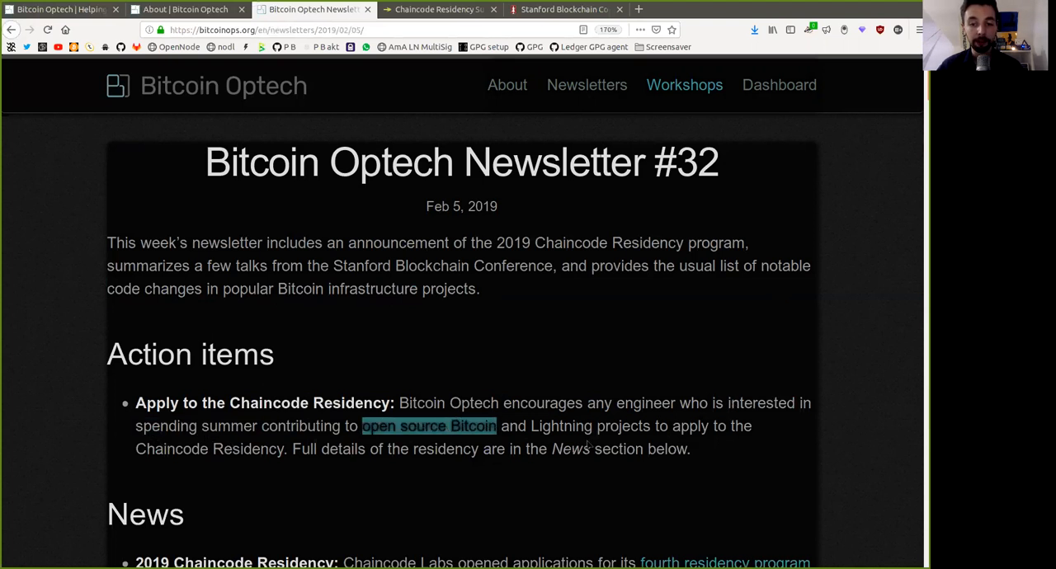
double_click(545, 427)
left_click_drag(545, 426, 644, 442)
left_click(640, 437)
double_click(689, 427)
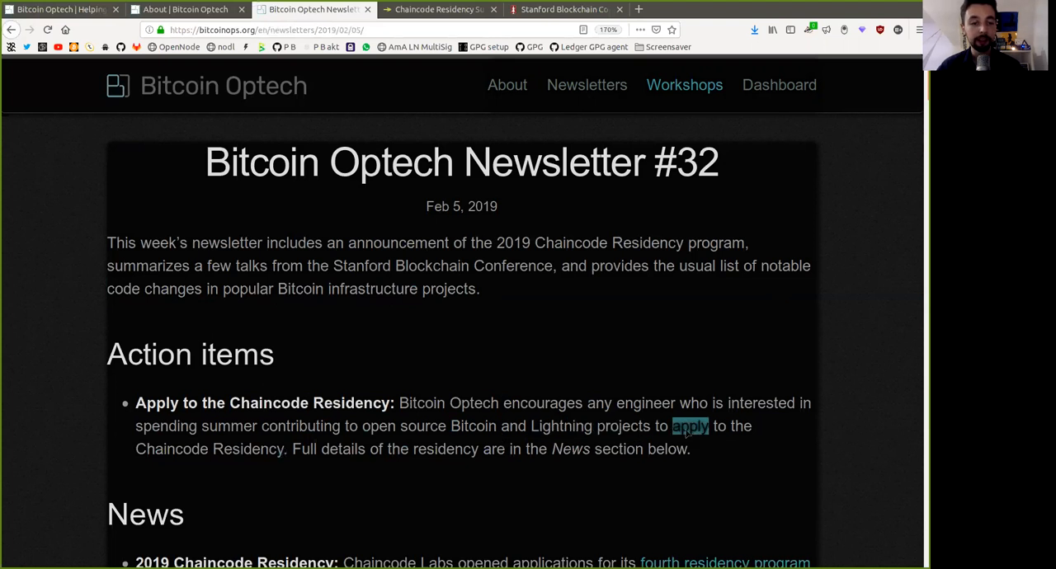
Finish the action item: Chaincode Residency, Full details on the residency in the News section below.
double_click(163, 449)
left_click_drag(162, 449, 240, 448)
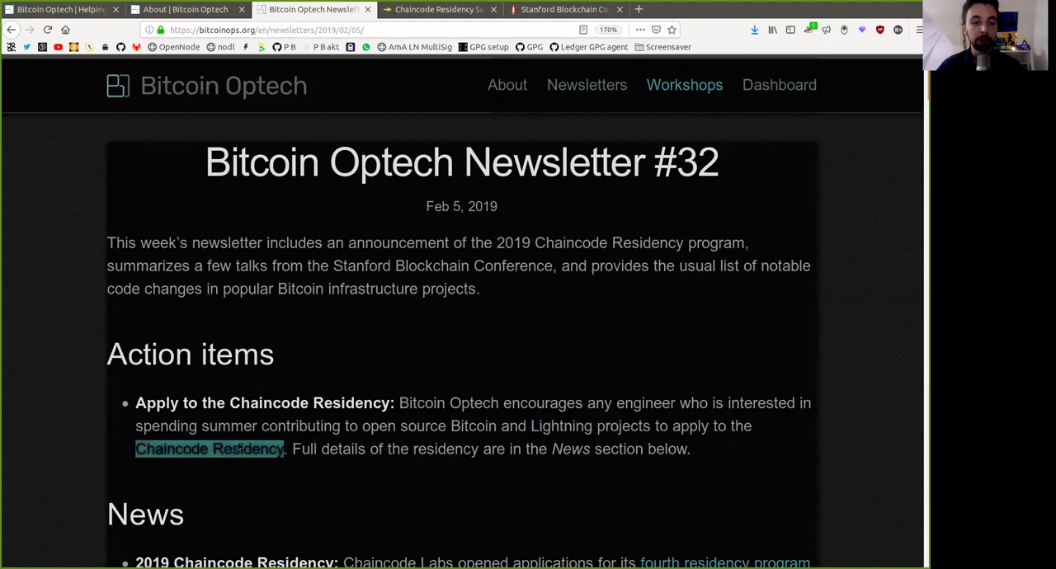
double_click(305, 449)
left_click_drag(305, 448, 338, 450)
double_click(441, 450)
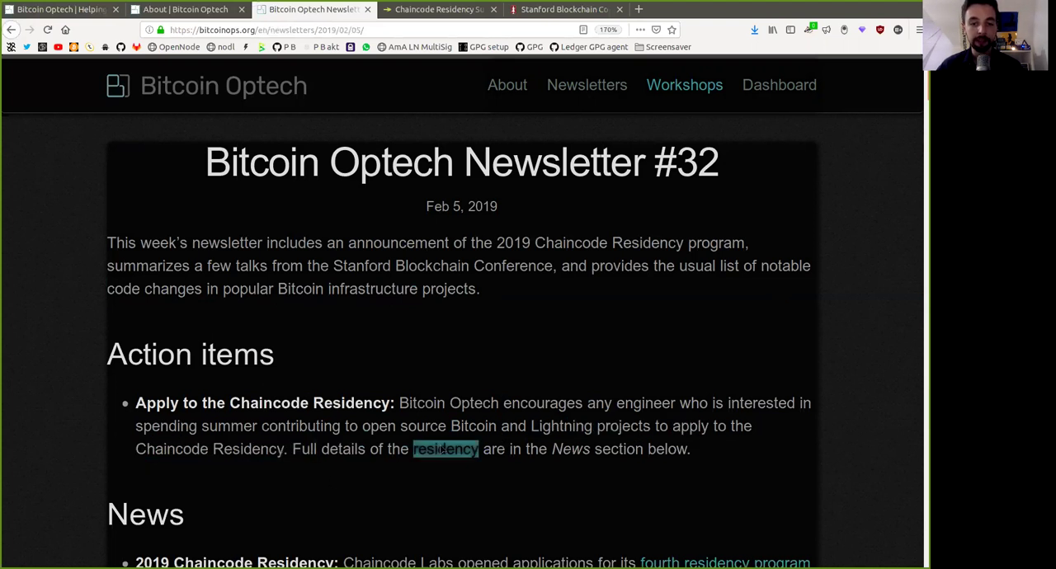
double_click(569, 450)
left_click_drag(569, 451, 650, 449)
scroll(662, 459, "down", 3)
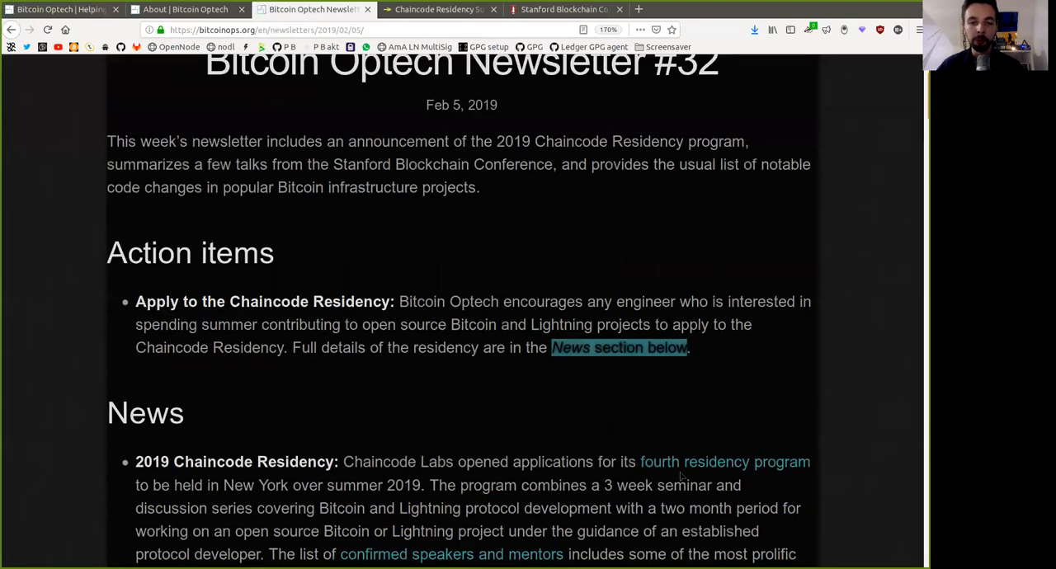
scroll(663, 458, "down", 5)
scroll(136, 108, "up", 2)
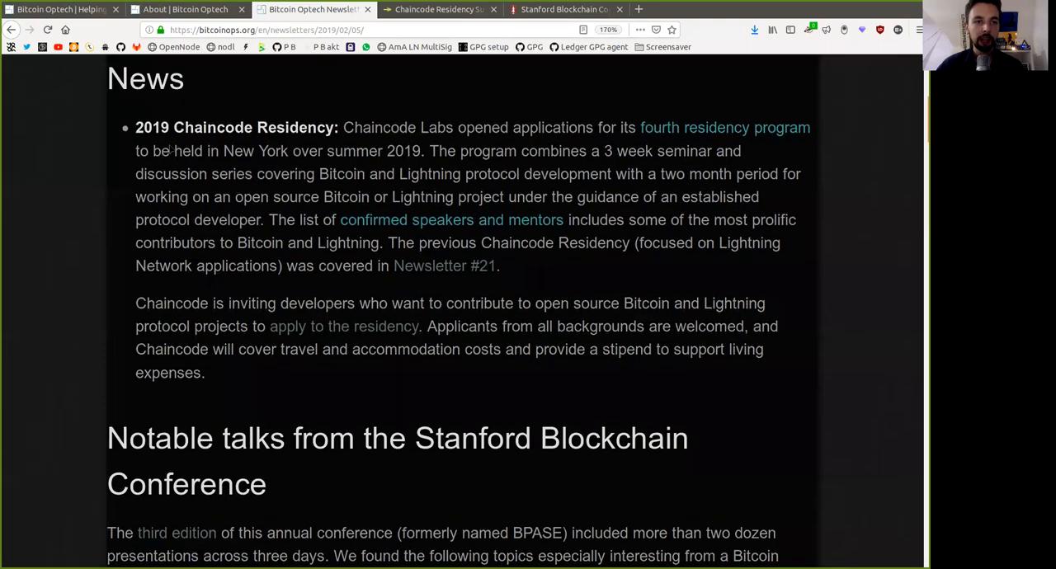
scroll(137, 107, "up", 1)
Read the 2019 Chaincode Residency news title and its opening about New York over summer 2019, the 3 week seminar and discussion series.
double_click(152, 175)
mouse_move(152, 175)
left_mouse_down()
mouse_move(592, 175)
mouse_move(806, 198)
left_mouse_up()
double_click(238, 175)
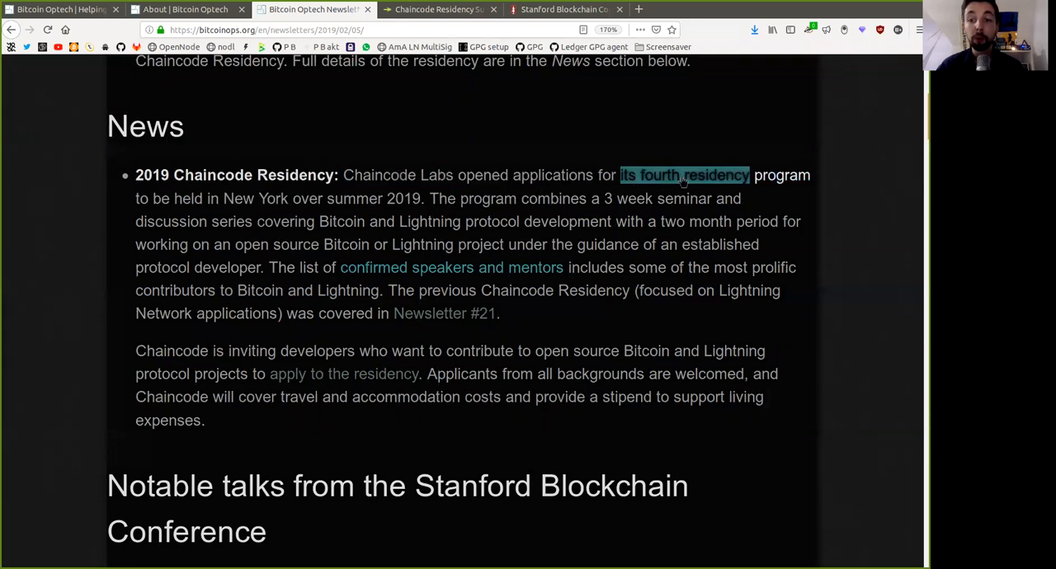
left_click(272, 221)
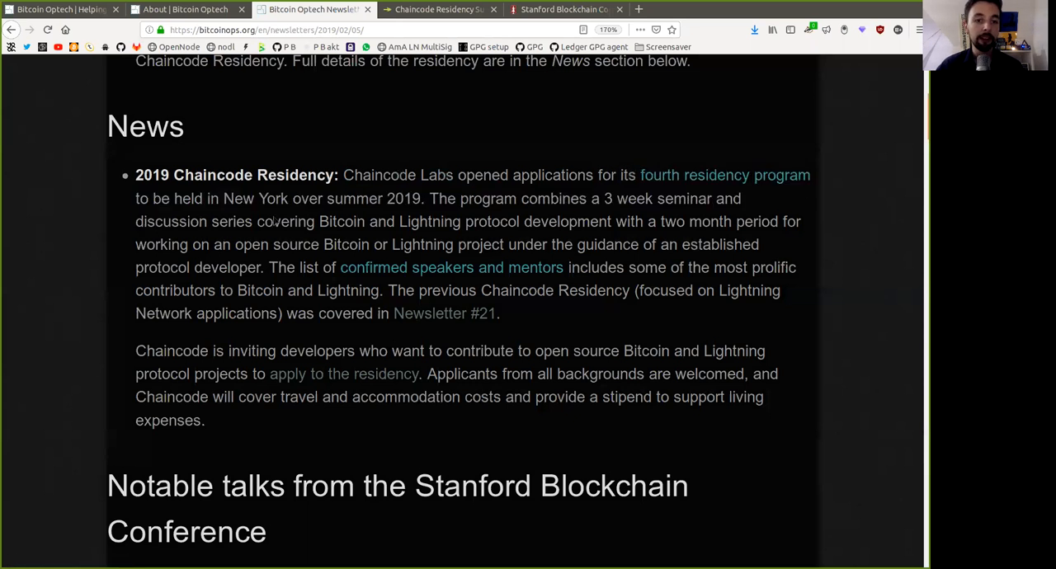
left_click_drag(224, 198, 396, 209)
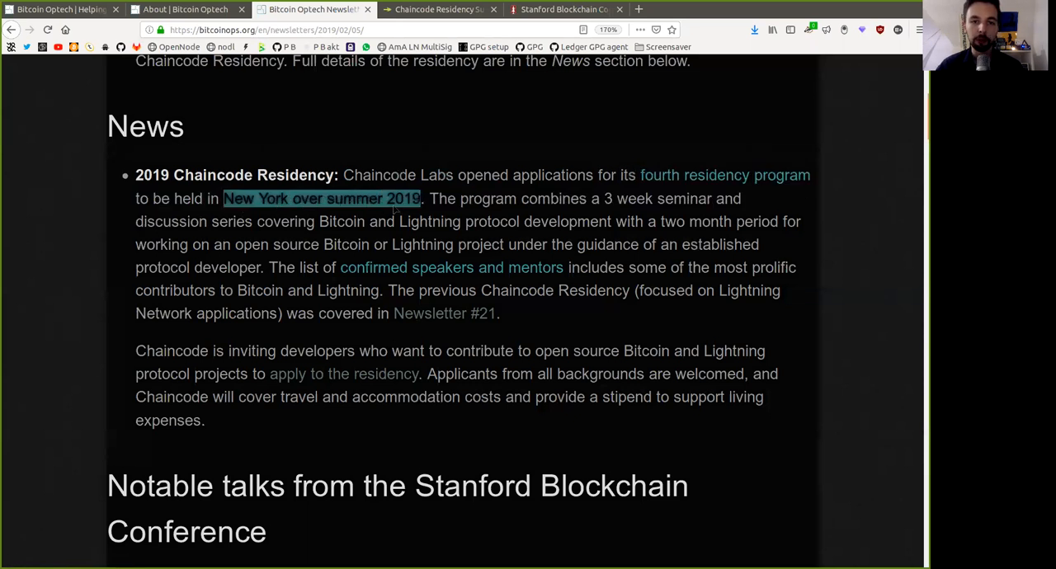
left_click_drag(460, 199, 515, 204)
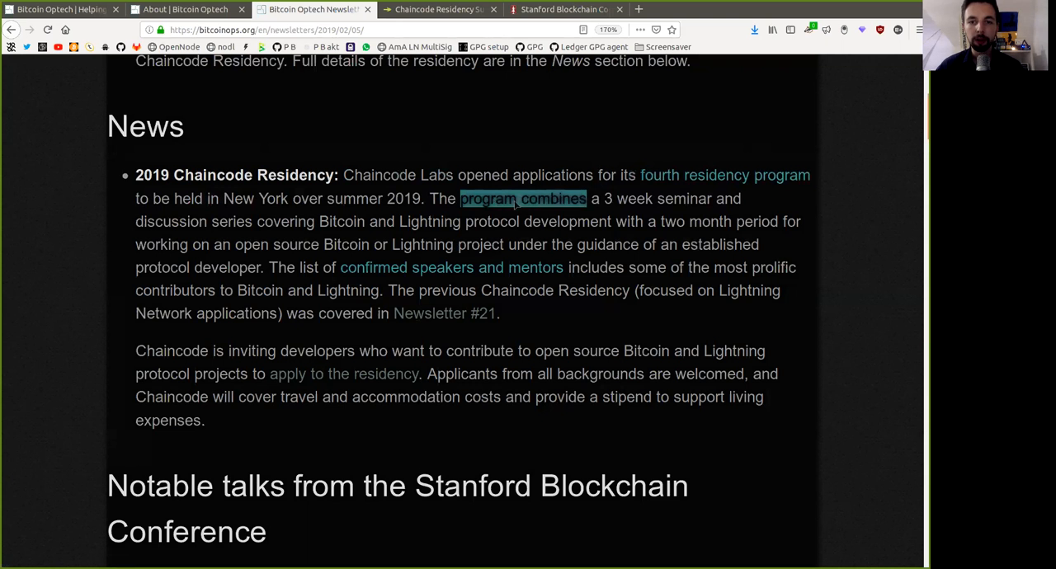
left_click_drag(615, 201, 703, 208)
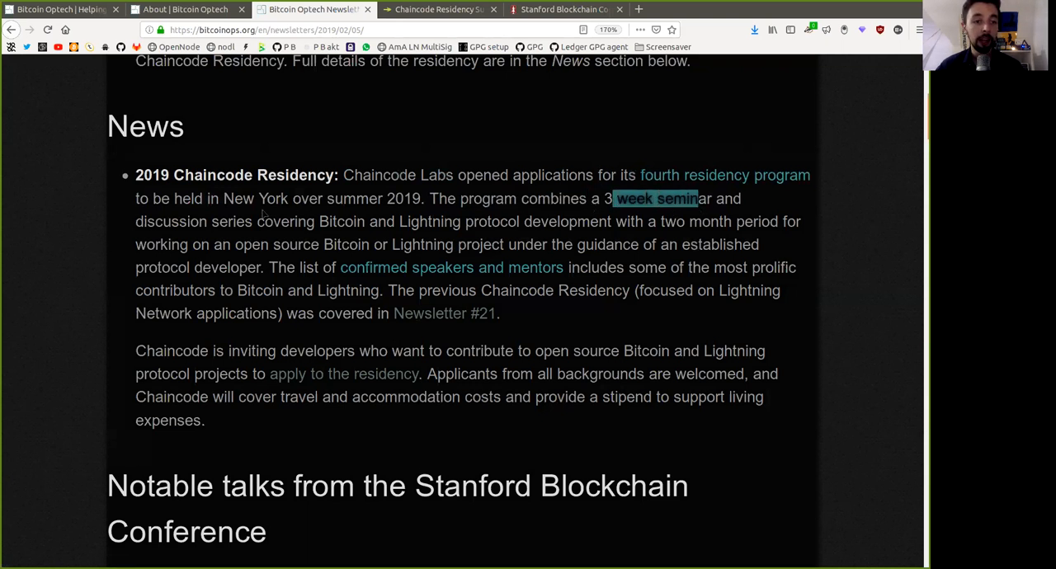
left_click_drag(136, 223, 755, 229)
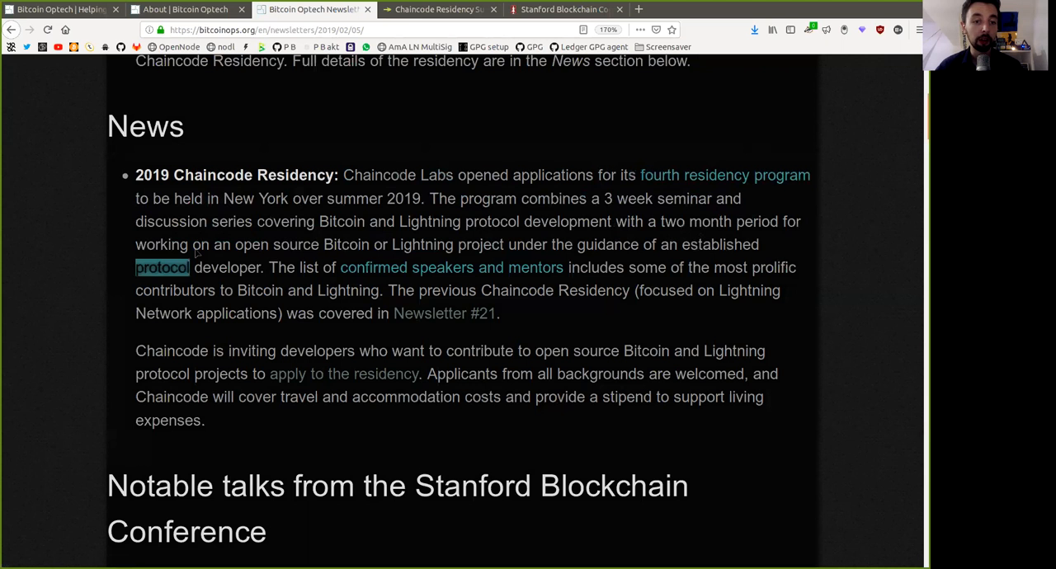
Read on about an open source Bitcoin or Lightning project under an established protocol developer's guidance and the most prolific confirmed speakers and mentors.
left_click_drag(213, 245, 503, 247)
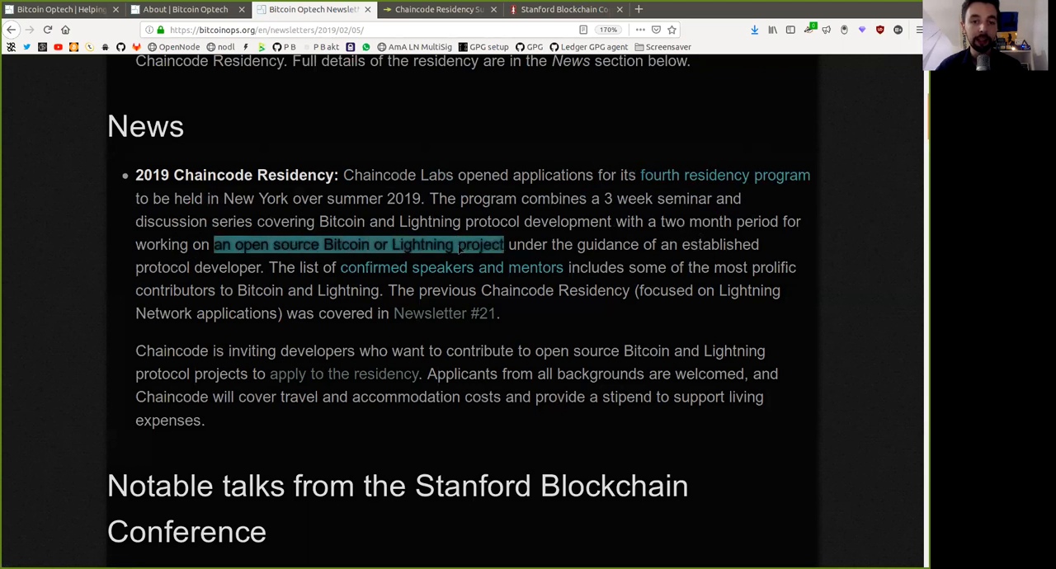
left_click(602, 254)
double_click(608, 245)
left_click(730, 250)
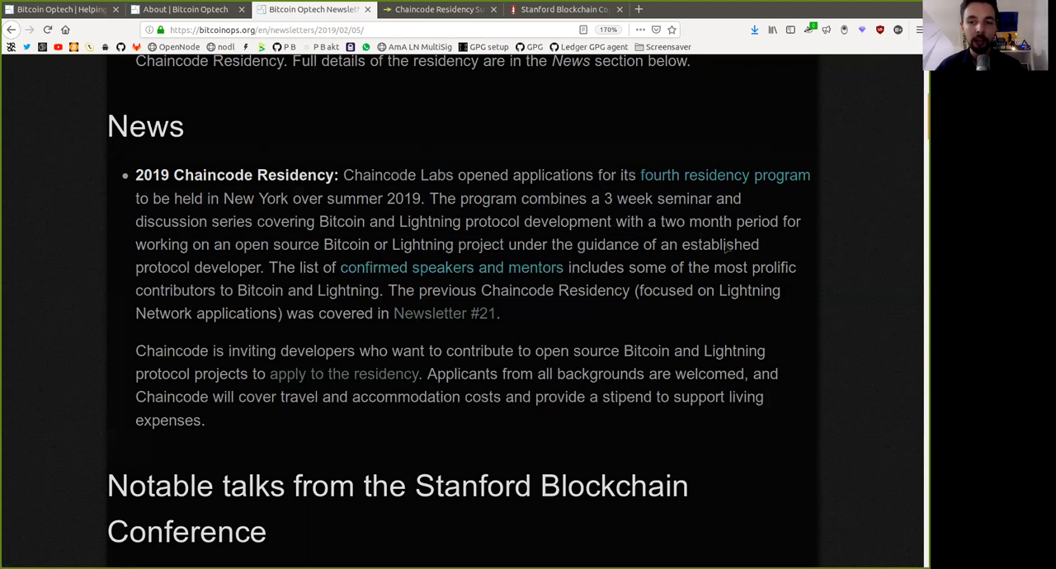
double_click(720, 245)
left_click(179, 250)
left_click_drag(161, 271, 231, 245)
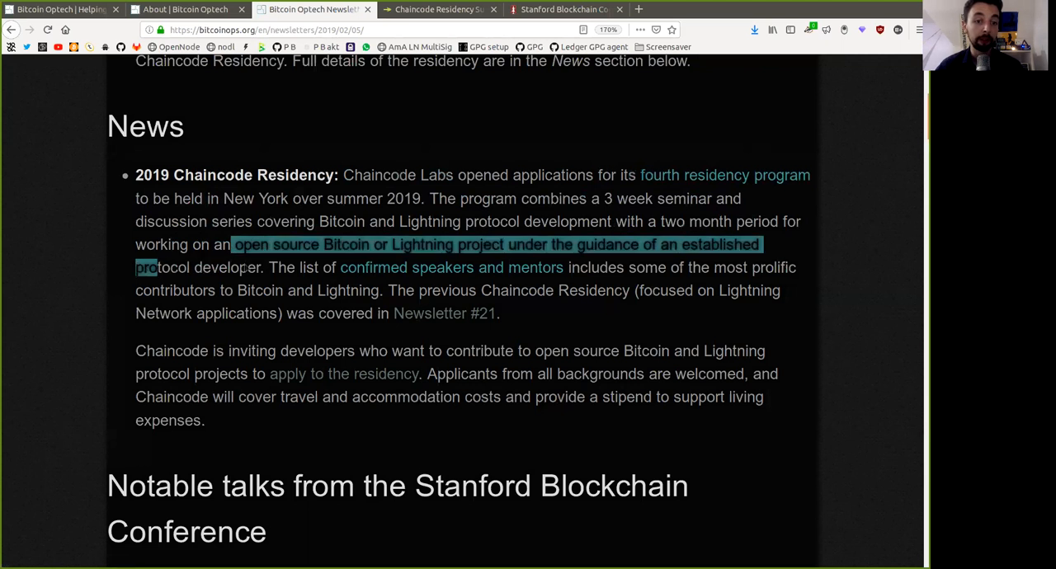
double_click(215, 267)
left_click(301, 272)
left_click_drag(300, 267, 532, 279)
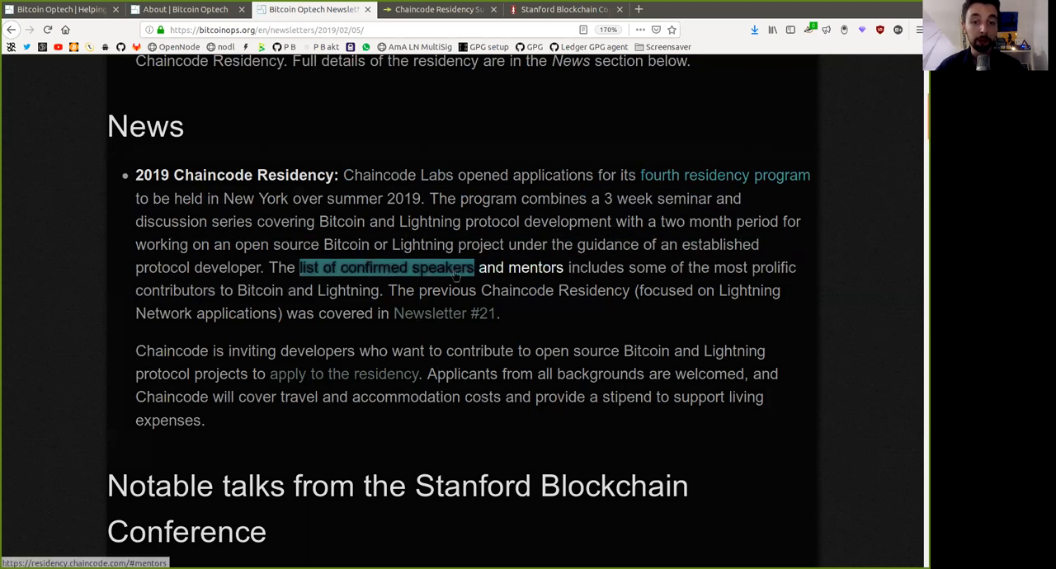
double_click(596, 273)
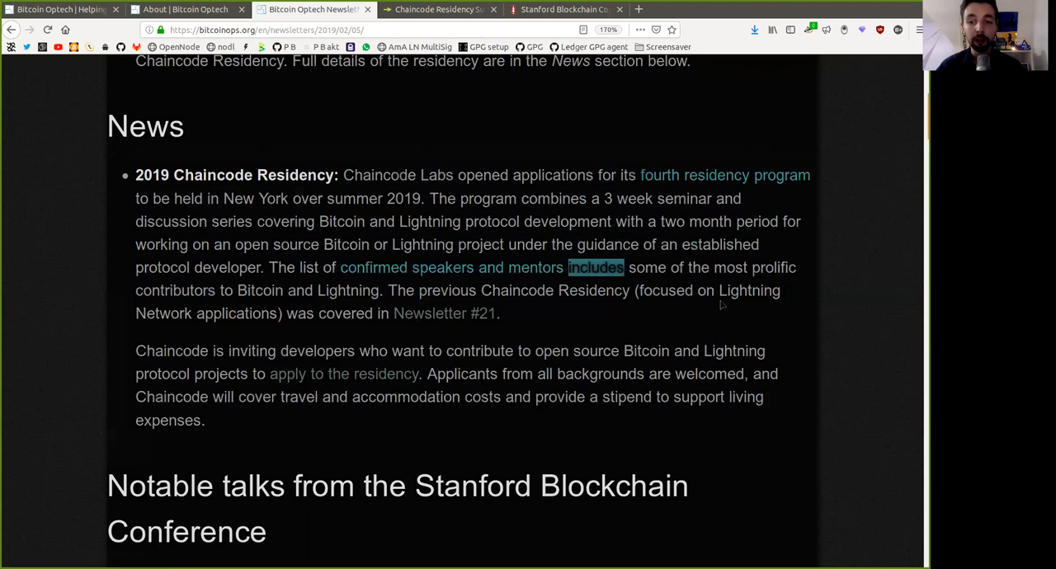
left_click_drag(714, 267, 797, 281)
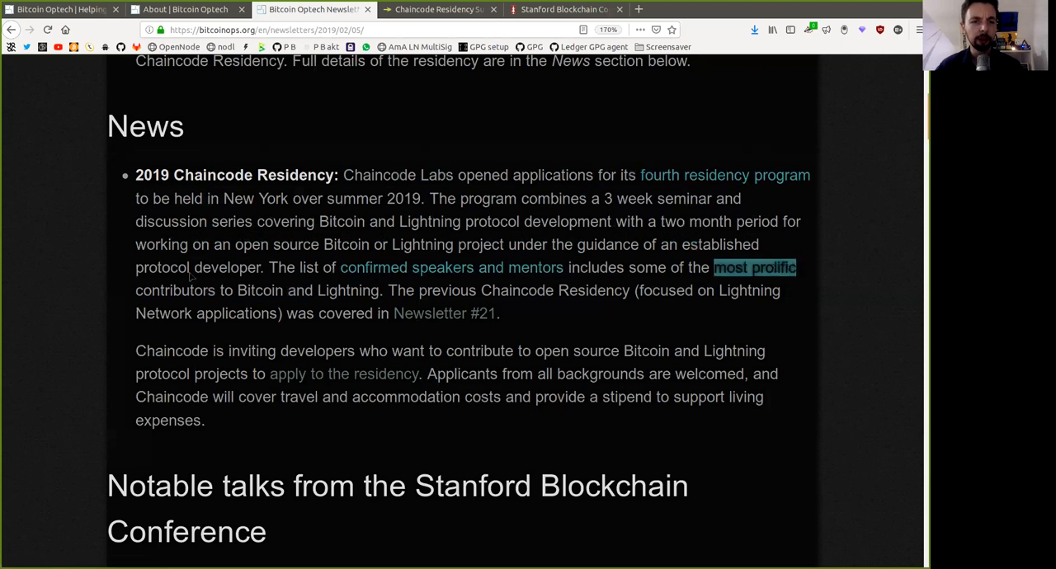
Read the sentence on Lightning and the previous Chaincode Residency applications covered in Newsletter #21.
double_click(334, 291)
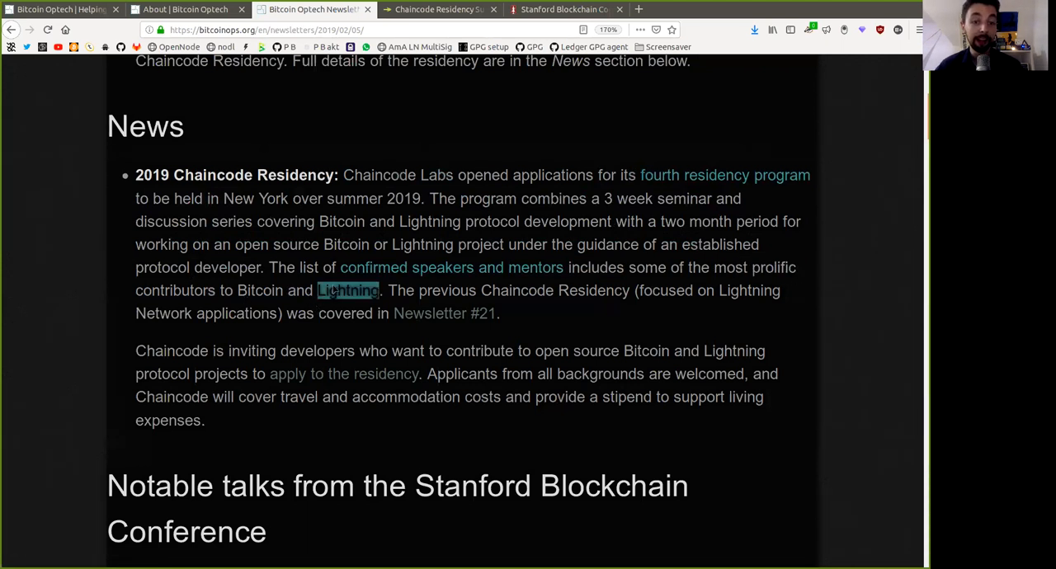
double_click(445, 290)
left_click_drag(460, 297, 738, 305)
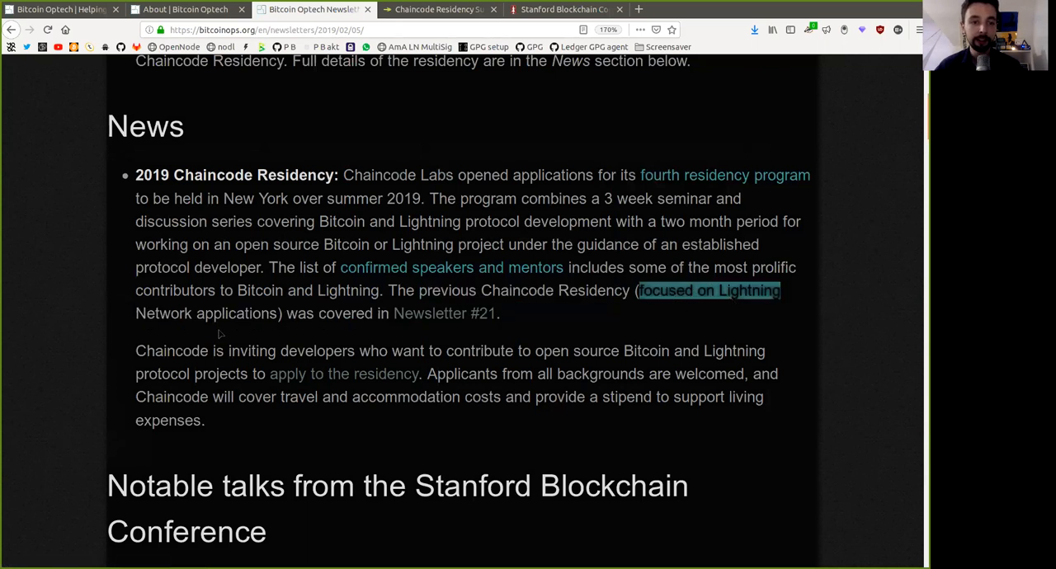
double_click(243, 317)
left_click_drag(343, 322, 505, 317)
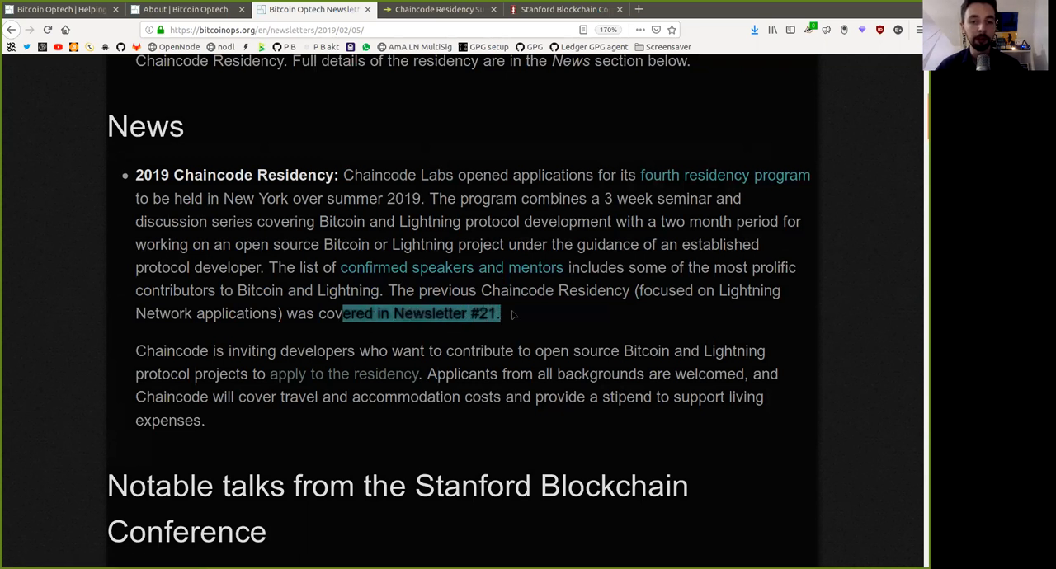
left_click(171, 342)
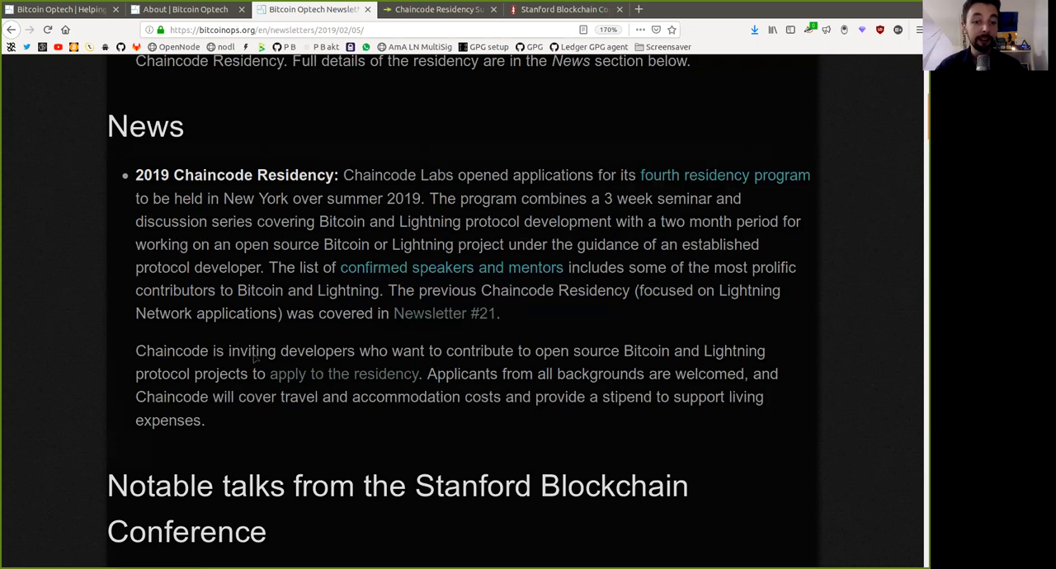
Read the paragraph inviting developers who contribute to open source Bitcoin and Lightning protocol projects to apply.
left_click_drag(229, 357, 363, 362)
left_click(487, 363)
left_click_drag(446, 355, 726, 363)
left_click(557, 358)
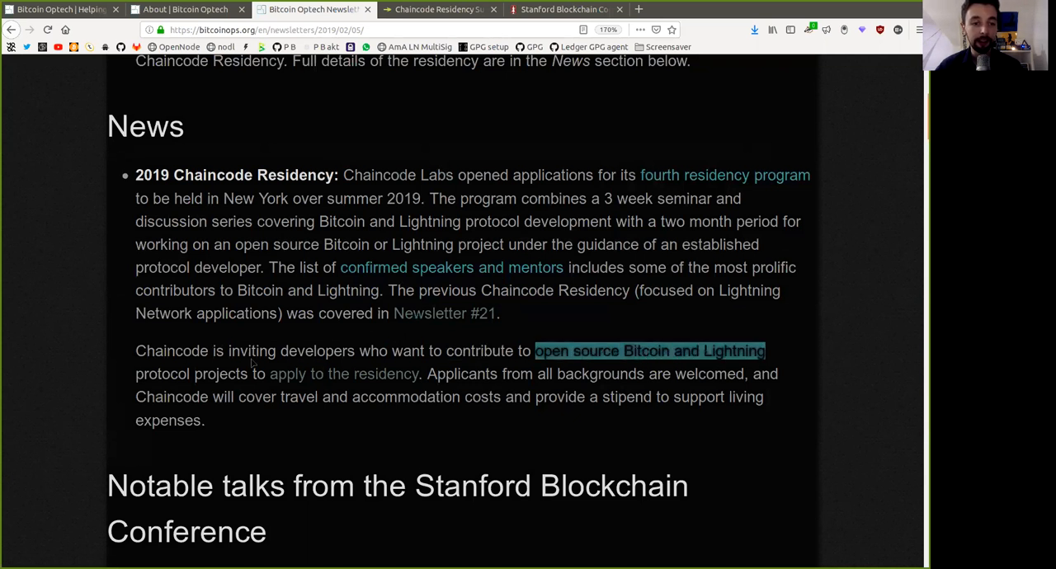
left_click_drag(135, 373, 744, 375)
left_click(446, 383)
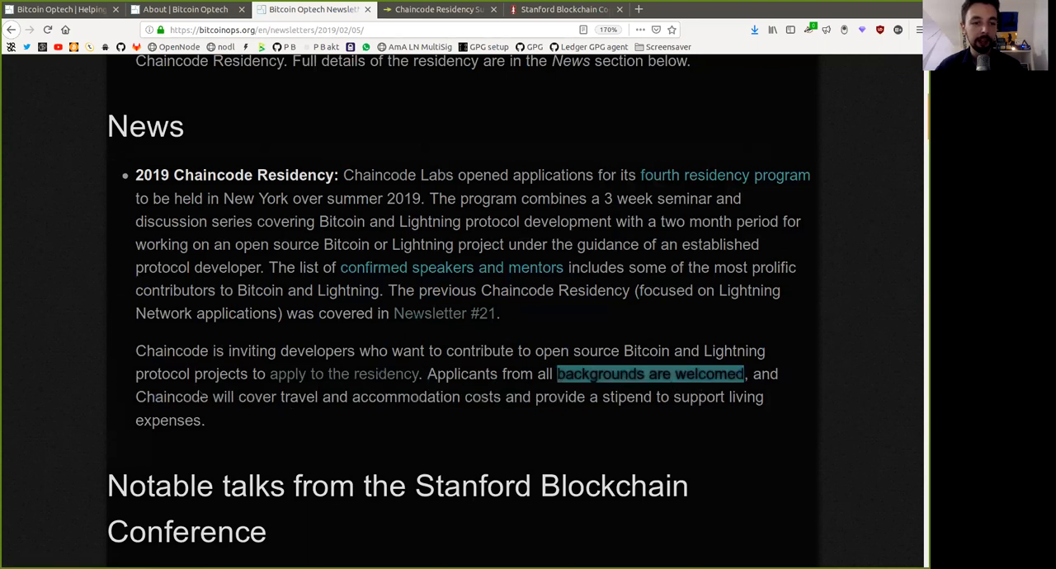
Read the closing sentence: Chaincode covers travel and accommodation costs and provides a stipend to support living expenses.
double_click(190, 397)
left_click_drag(239, 401, 477, 406)
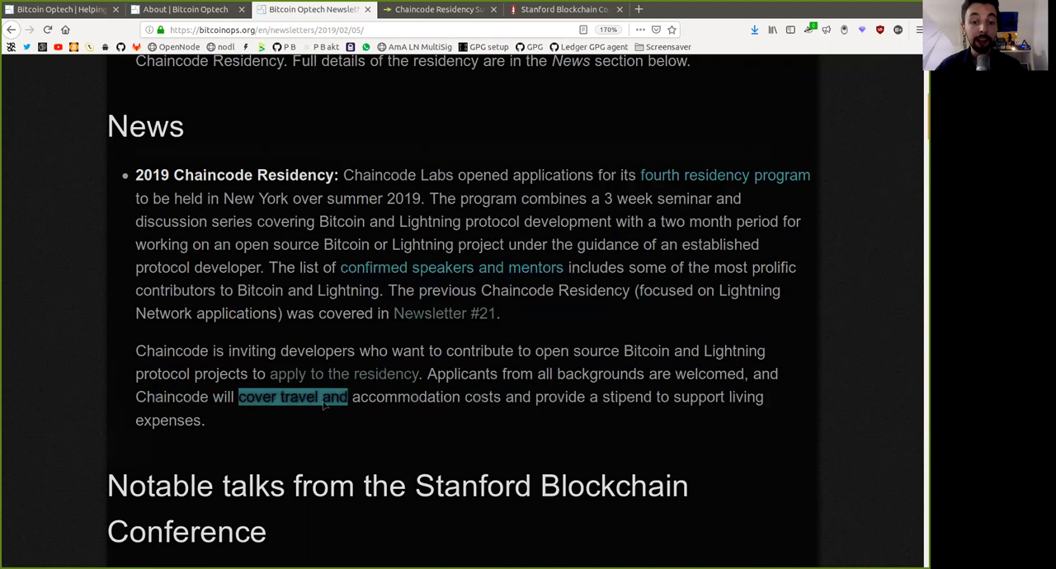
double_click(570, 400)
double_click(616, 399)
left_click_drag(673, 399, 759, 419)
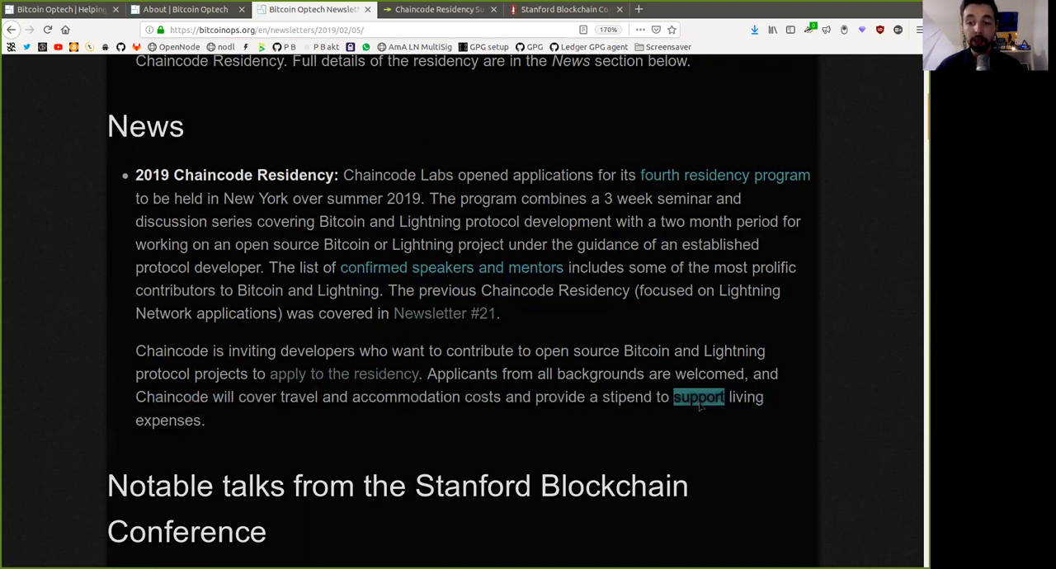
Open the confirmed speakers and mentors link in a new tab, glance at the Chaincode Residency Apply section, then show the speakers and mentors page.
middle_click(512, 268)
left_click(547, 9)
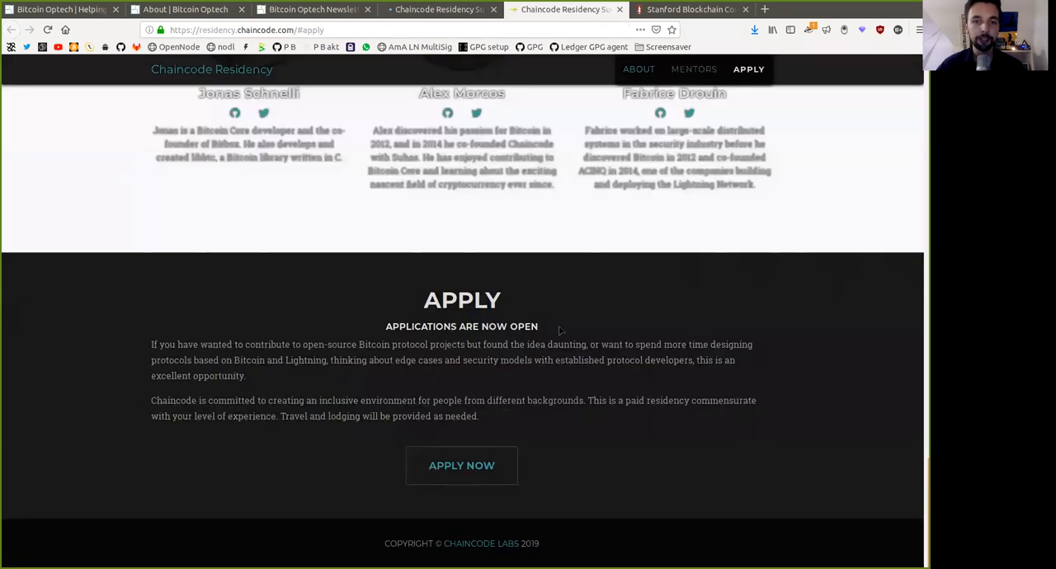
left_click_drag(369, 304, 548, 336)
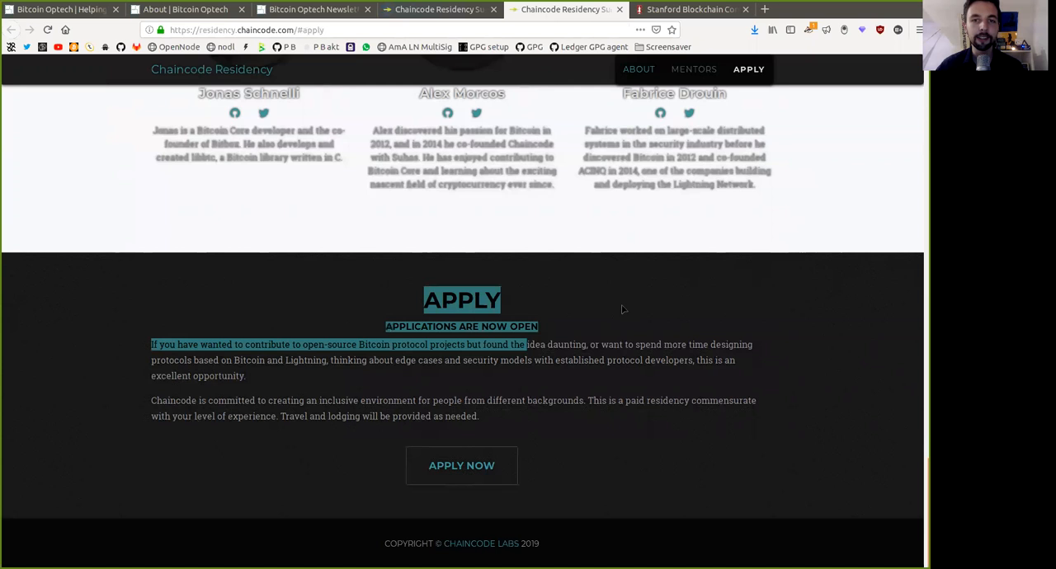
left_click(619, 308)
left_click(419, 16)
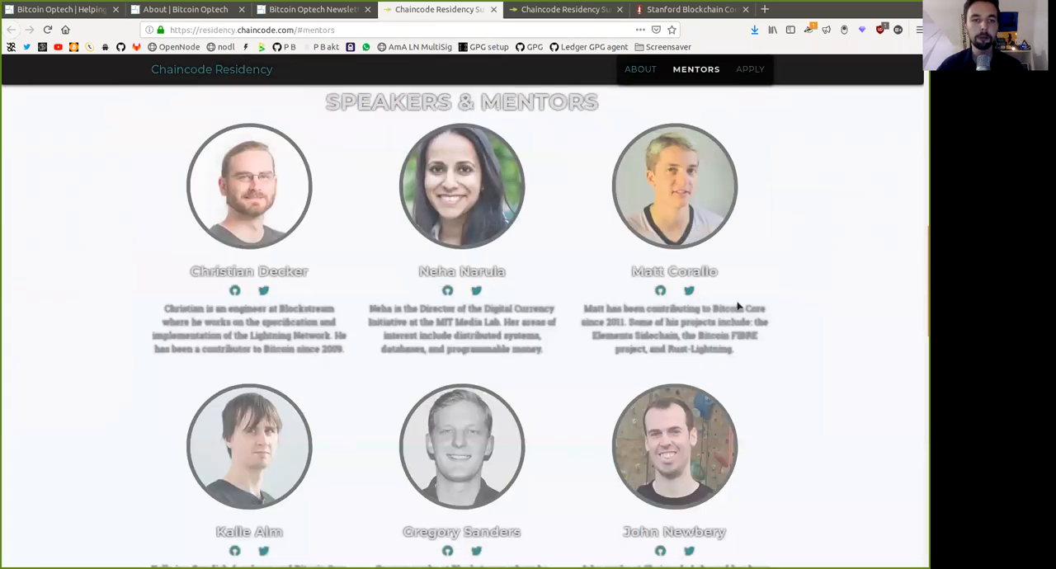
scroll(775, 375, "down", 3)
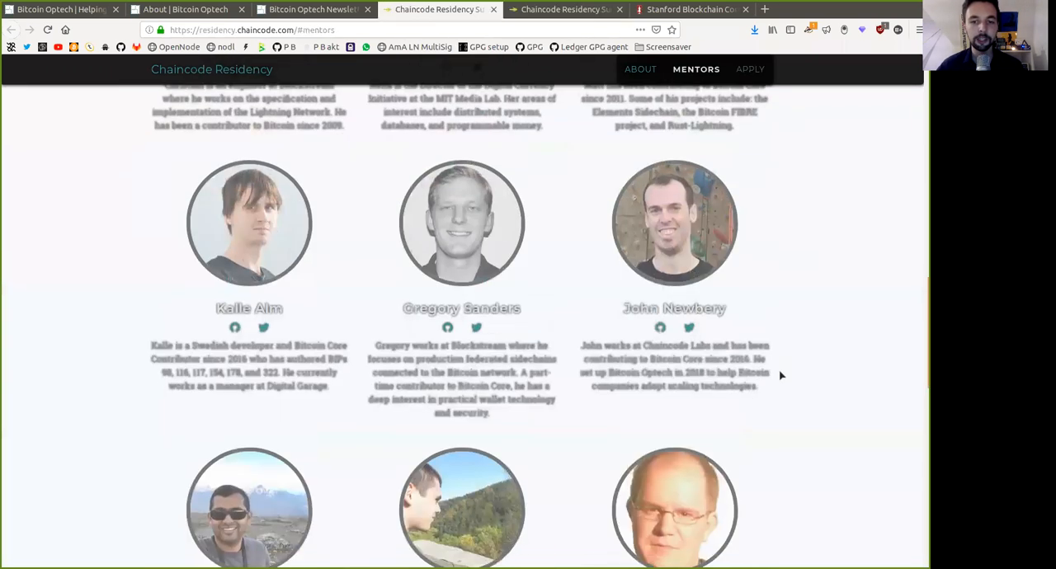
scroll(780, 374, "down", 3)
scroll(783, 372, "down", 3)
scroll(783, 372, "down", 3)
scroll(792, 363, "down", 2)
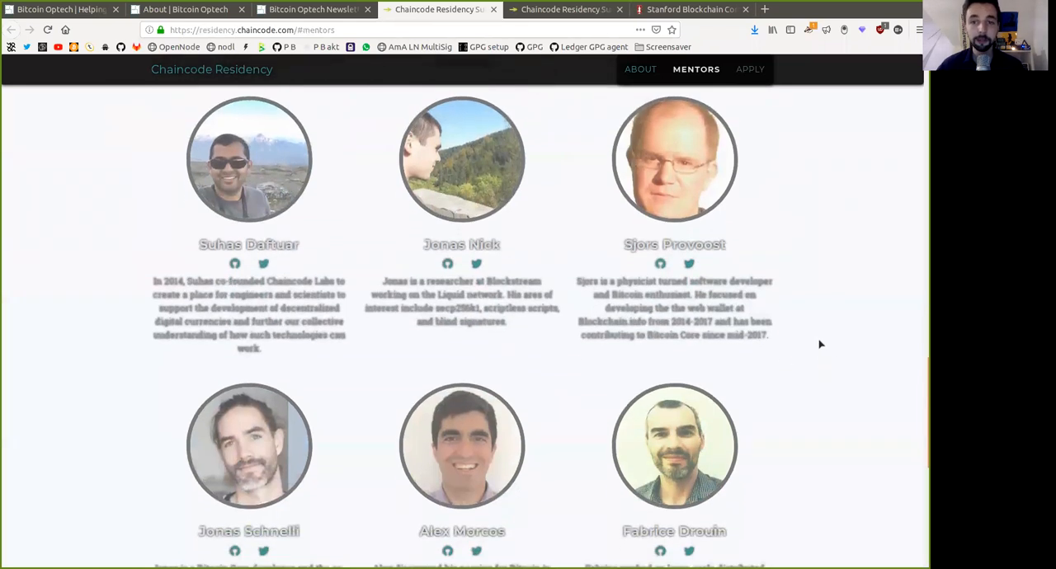
scroll(825, 347, "down", 3)
scroll(870, 335, "down", 2)
scroll(870, 335, "up", 3)
scroll(850, 347, "up", 2)
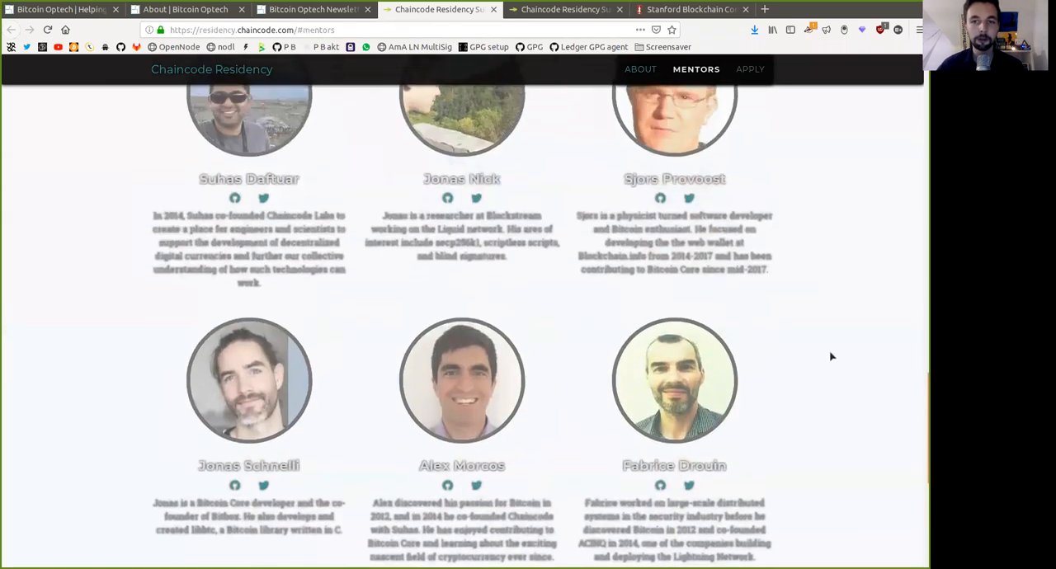
scroll(834, 354, "up", 2)
scroll(833, 356, "up", 3)
scroll(833, 330, "up", 3)
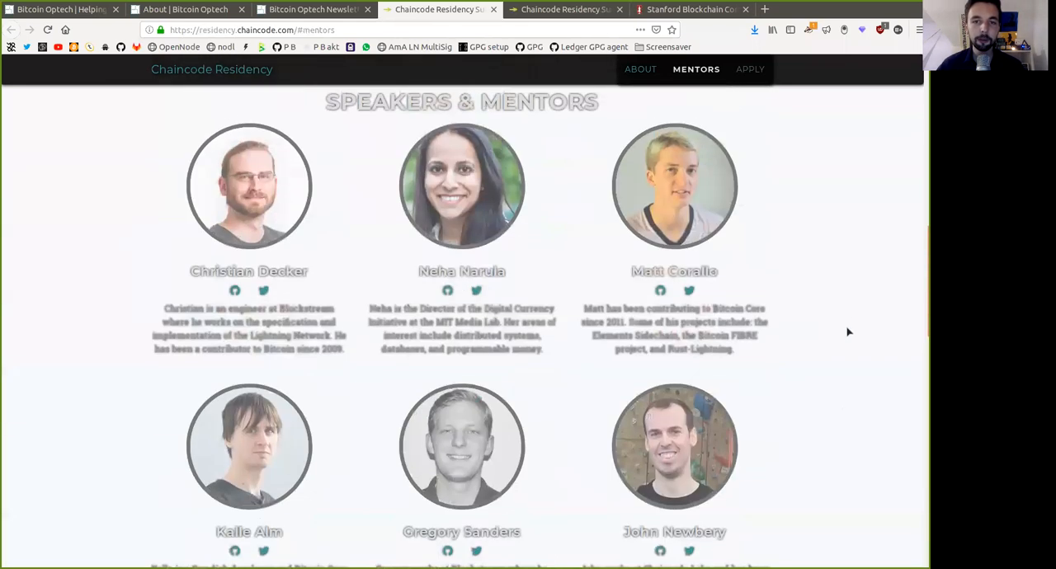
scroll(850, 321, "down", 1)
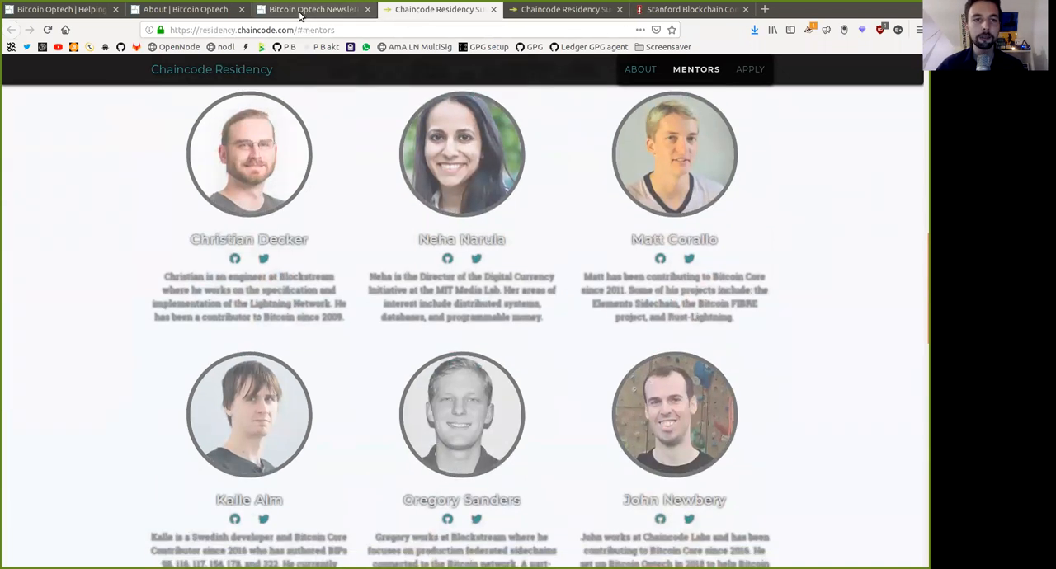
Return to the newsletter and read the Notable talks from the Stanford Blockchain Conference heading, marking its words.
left_click(288, 9)
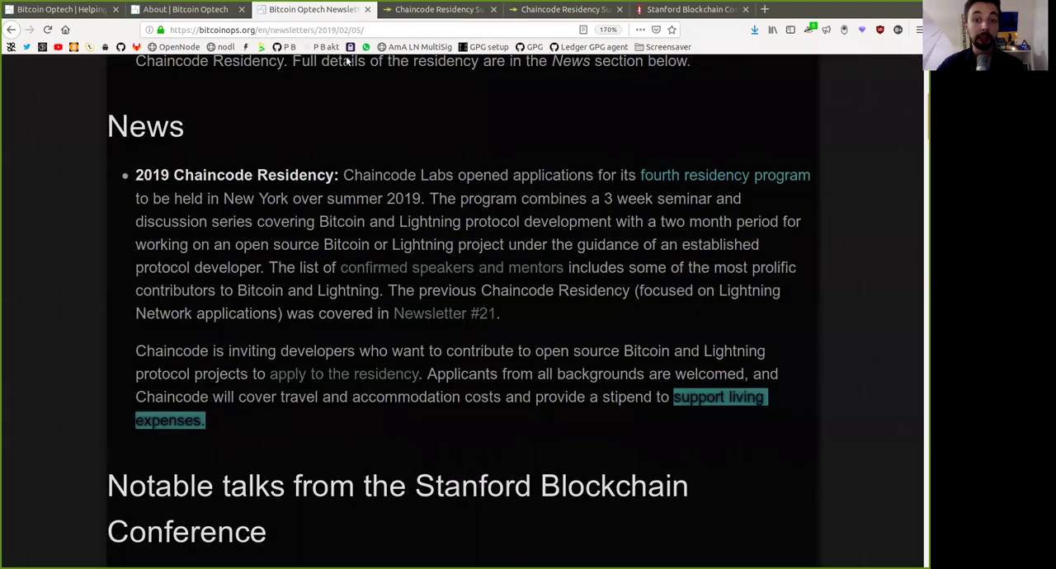
left_click(573, 329)
scroll(807, 377, "down", 10)
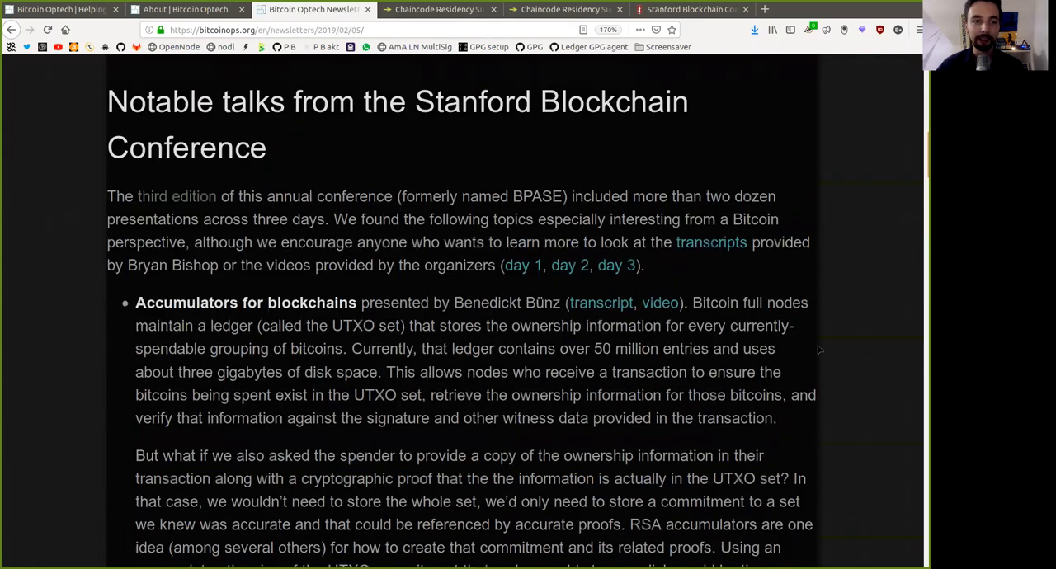
double_click(137, 103)
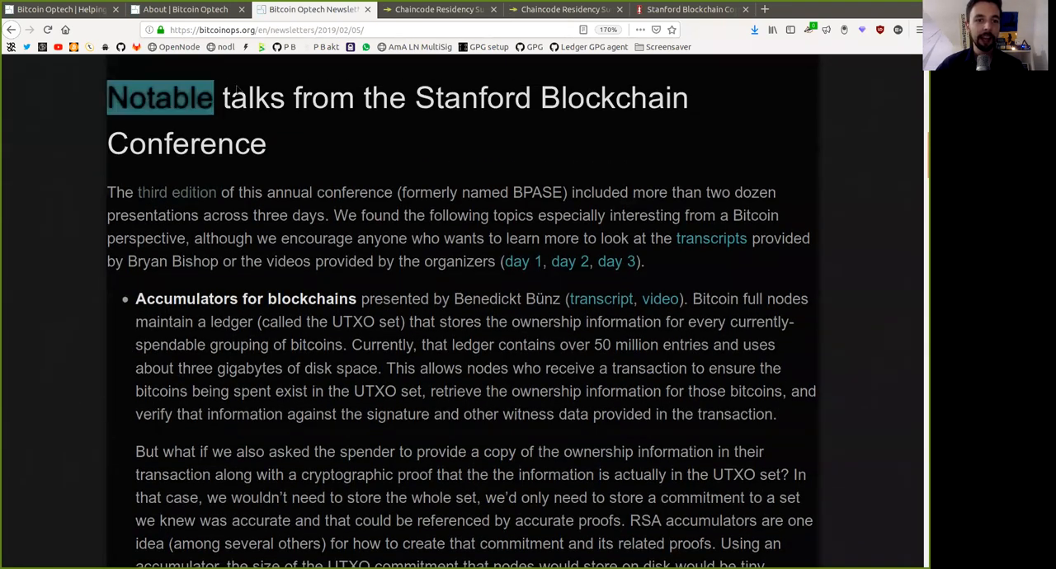
left_click_drag(138, 103, 264, 107)
double_click(495, 107)
left_click_drag(507, 107, 569, 157)
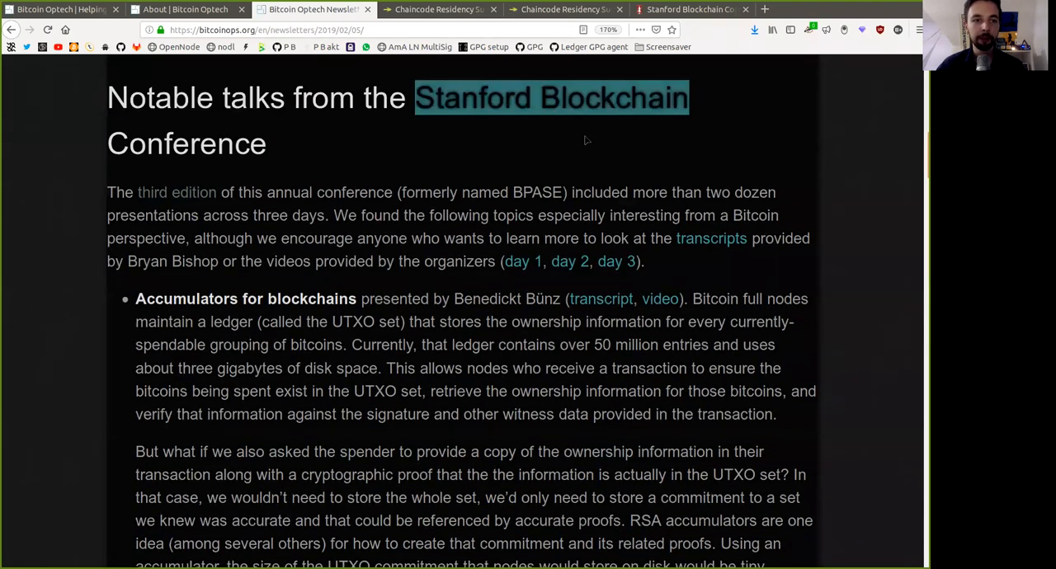
left_click(692, 9)
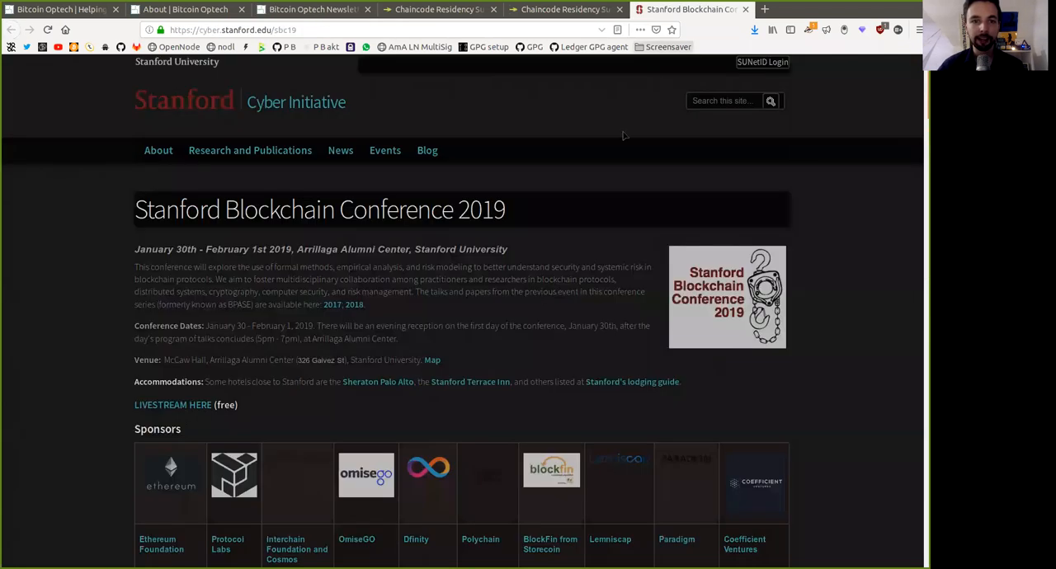
mouse_move(283, 236)
left_mouse_down()
mouse_move(577, 216)
mouse_move(136, 197)
left_mouse_up()
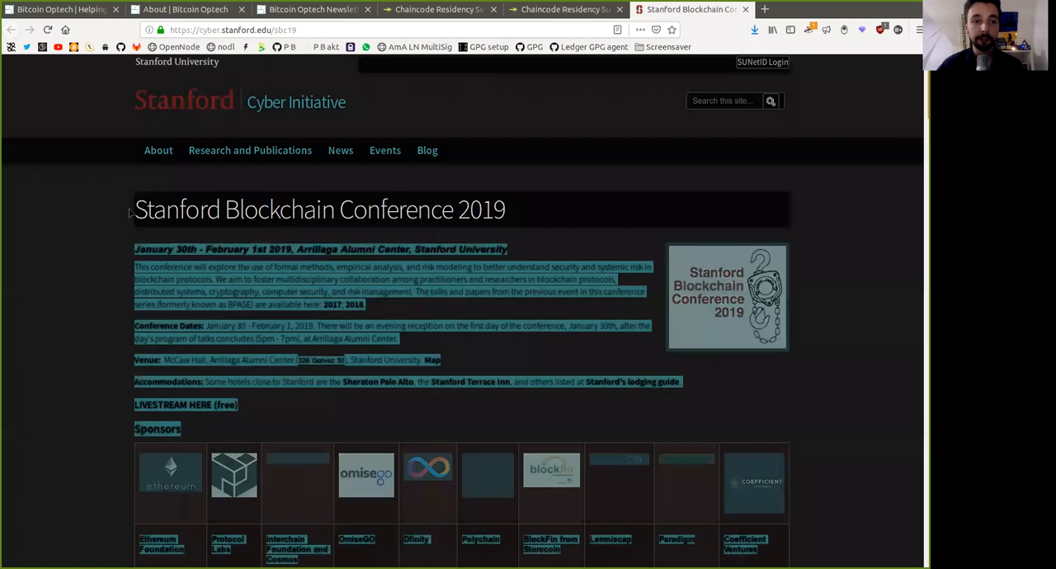
left_click(134, 208)
left_click(153, 206)
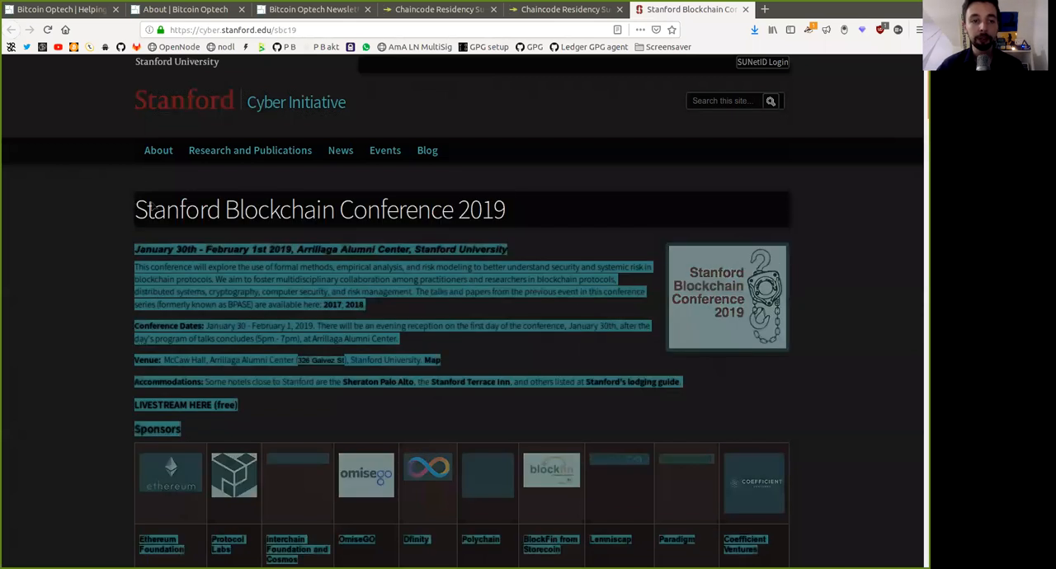
Return to the newsletter and read the third edition of this annual conference sentence through topics especially interesting to Bitcoin.
left_click(312, 9)
left_click_drag(108, 192, 776, 198)
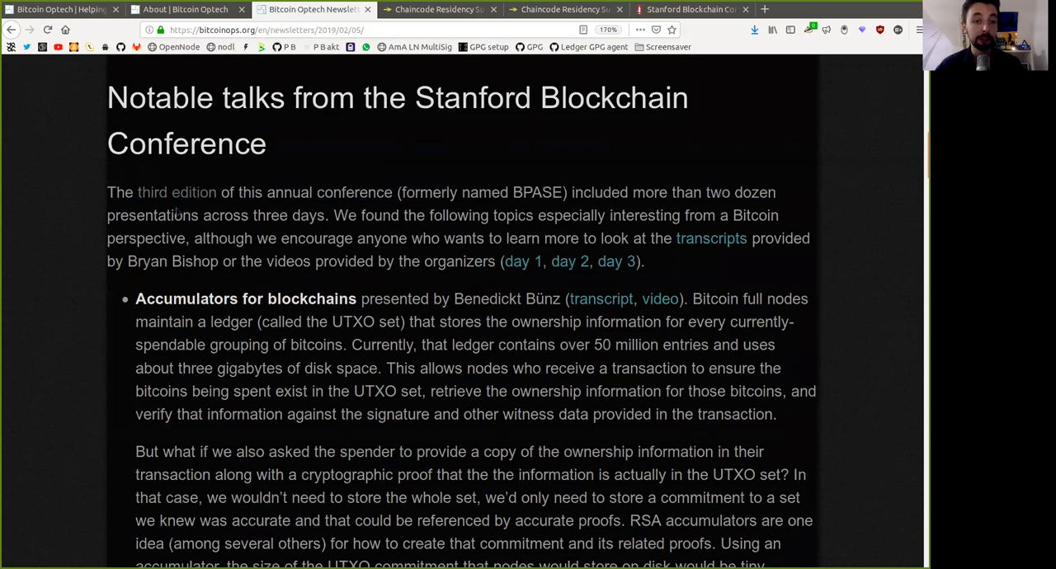
left_click_drag(108, 216, 324, 218)
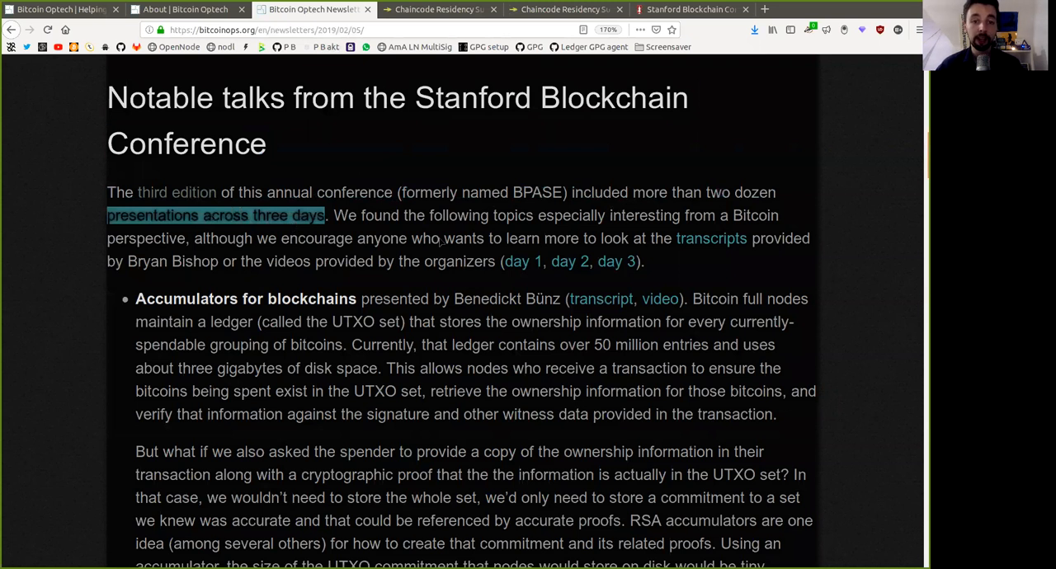
left_click_drag(430, 216, 532, 217)
double_click(572, 216)
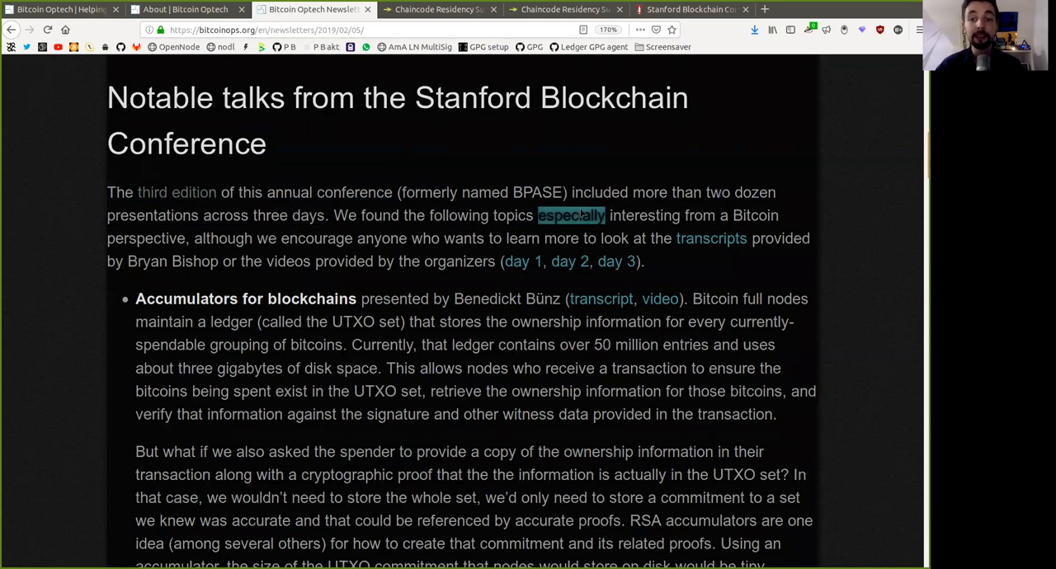
double_click(645, 216)
double_click(754, 215)
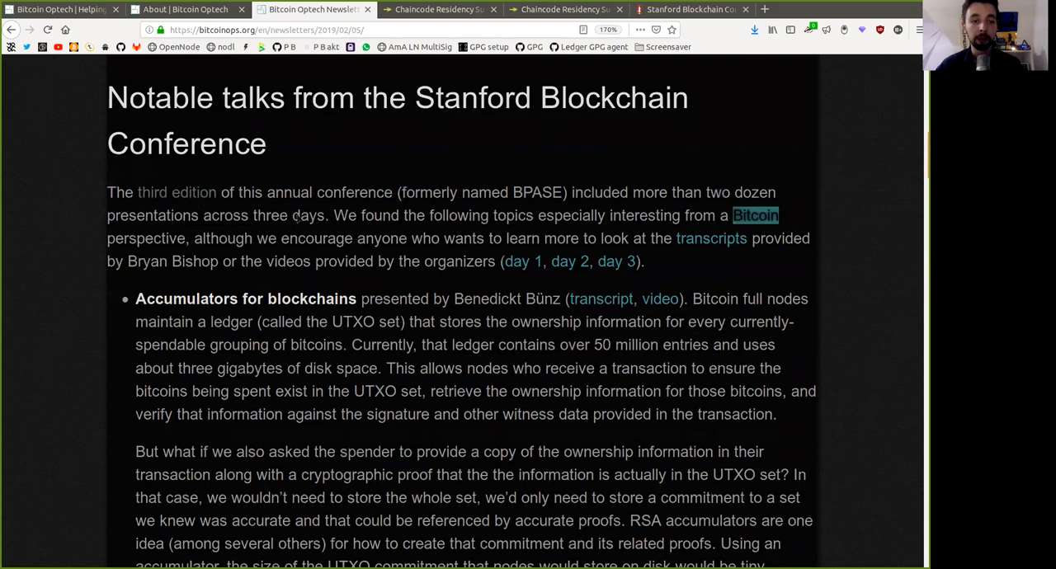
Read the rest of the intro about the transcripts, their author, the videos provided and the day links down to the first talk bullet.
double_click(242, 238)
left_click(311, 243)
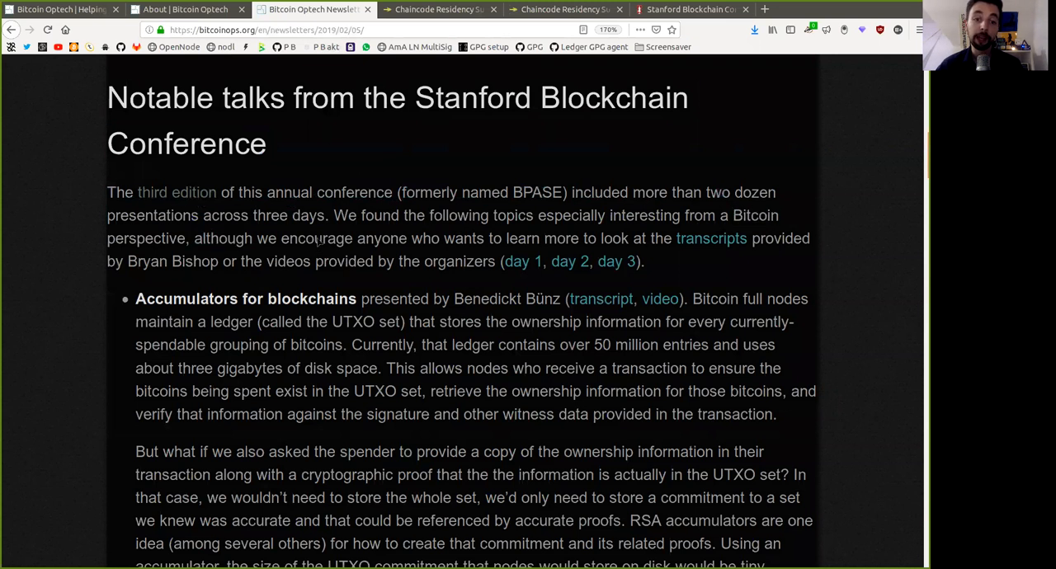
double_click(382, 238)
left_click(520, 237)
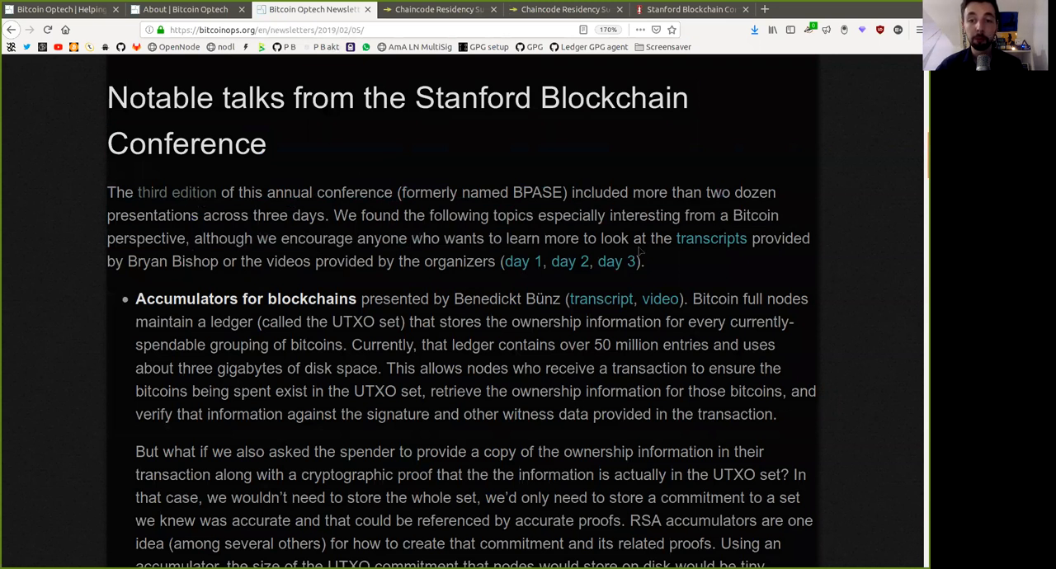
left_click_drag(651, 238, 747, 239)
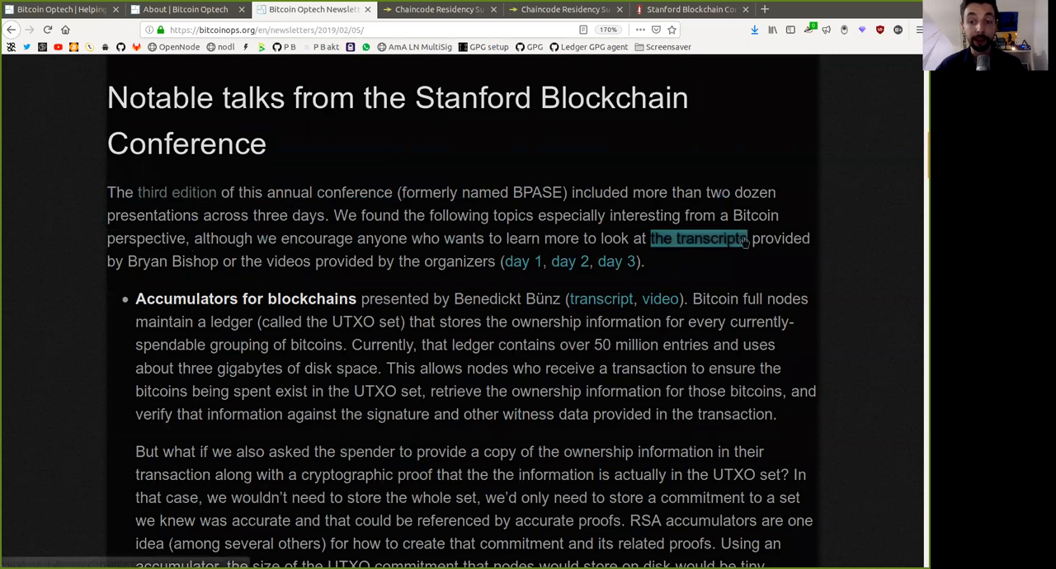
left_click_drag(128, 262, 217, 264)
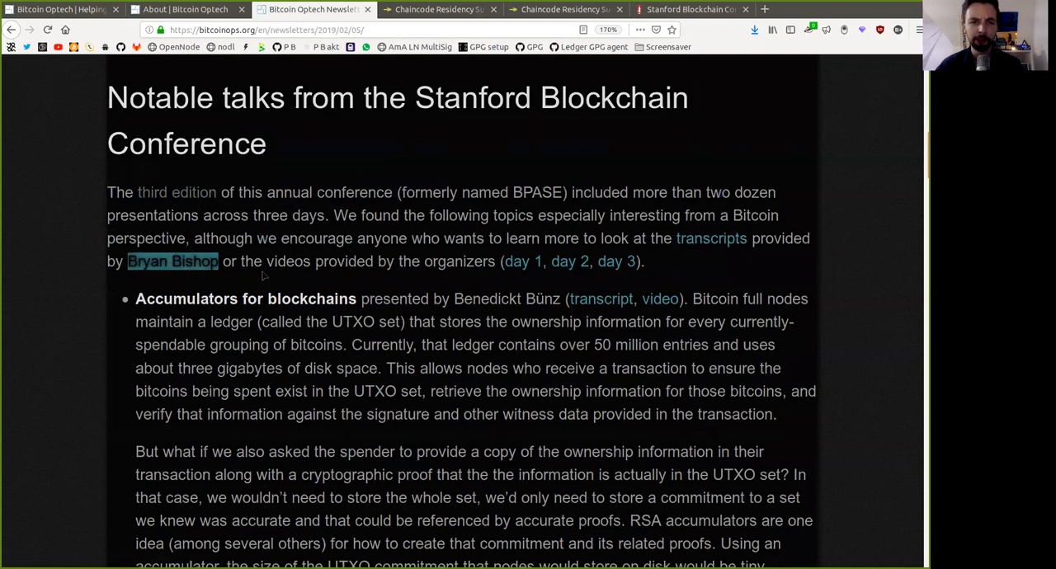
left_click_drag(266, 262, 640, 266)
left_click_drag(136, 298, 765, 294)
left_click(809, 290)
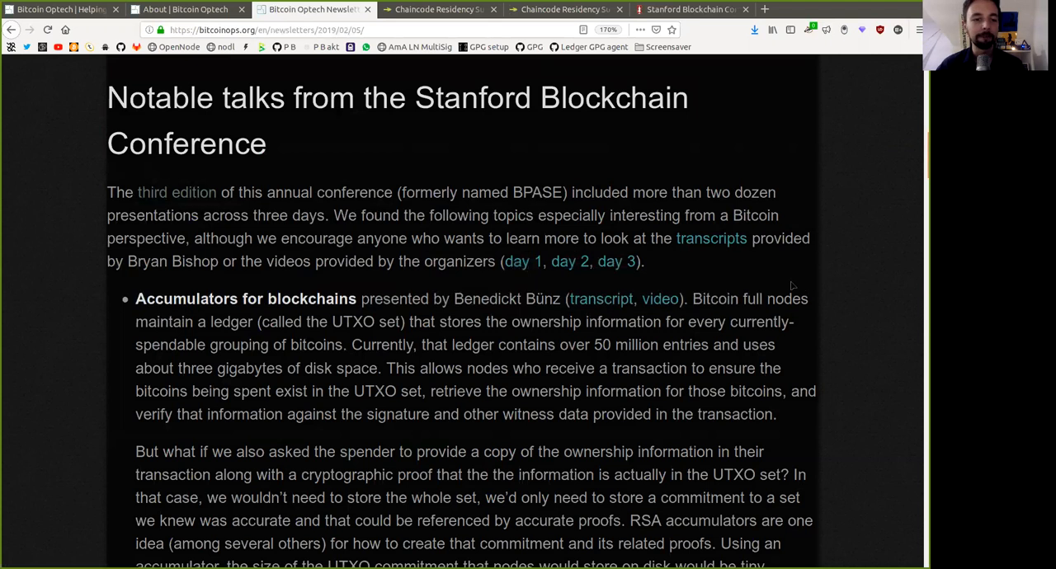
scroll(792, 285, "down", 3)
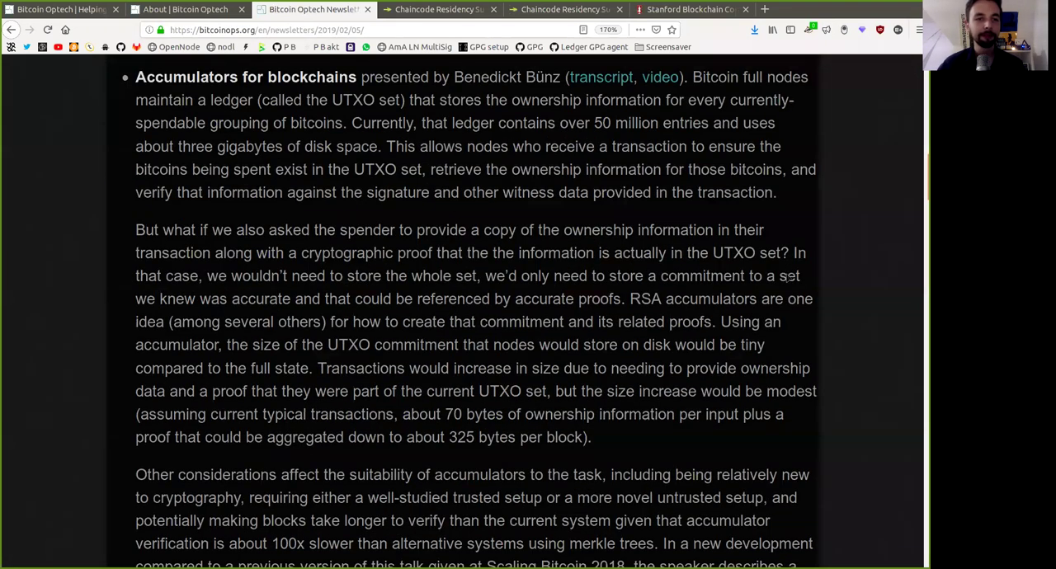
Read along the opening on accumulators for blockchains, Bitcoin full nodes, the UTXO set and ownership information.
double_click(176, 75)
double_click(338, 79)
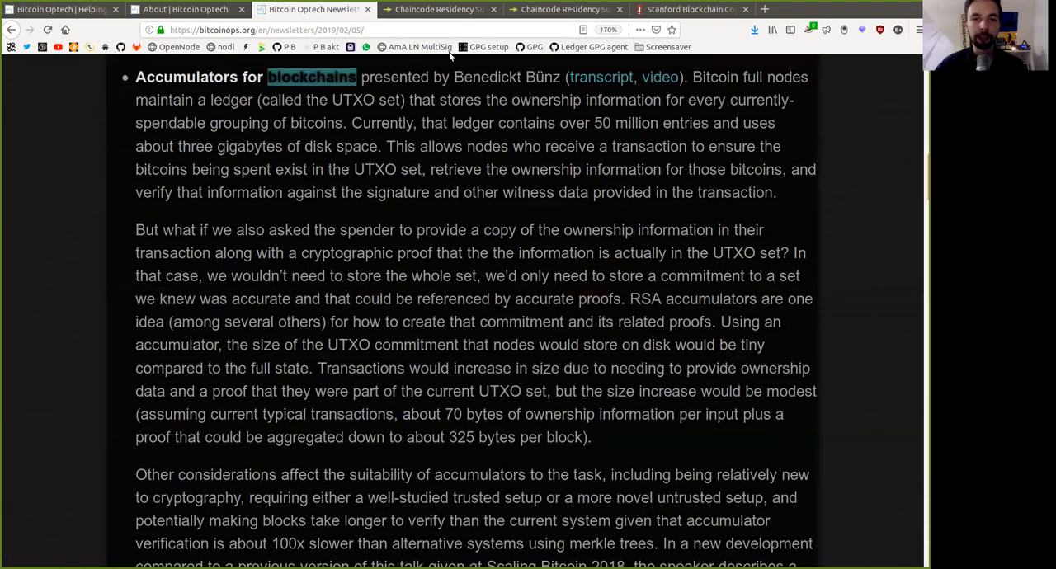
left_click_drag(454, 77, 559, 77)
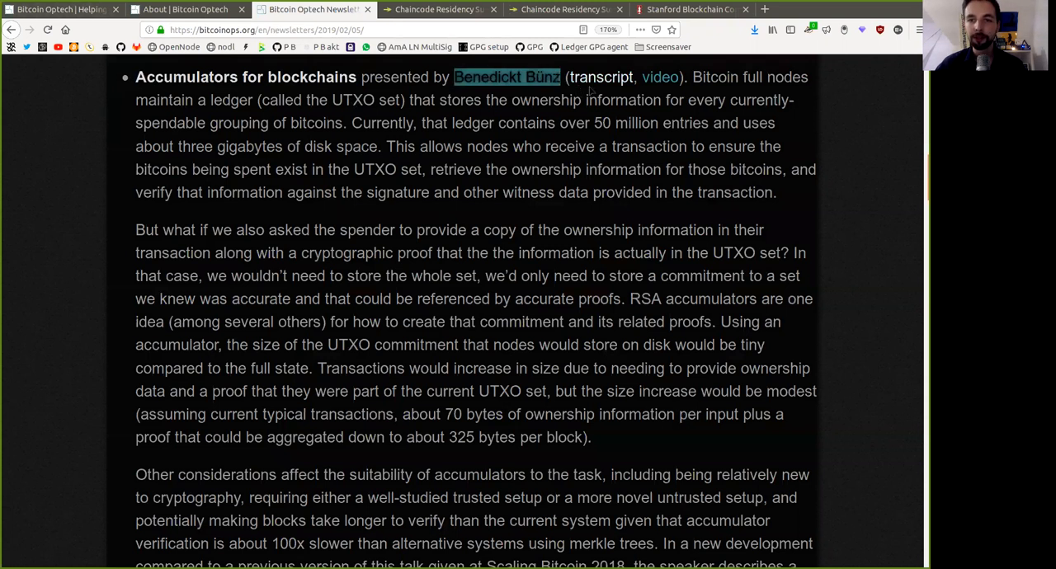
double_click(716, 77)
left_click_drag(716, 76, 804, 83)
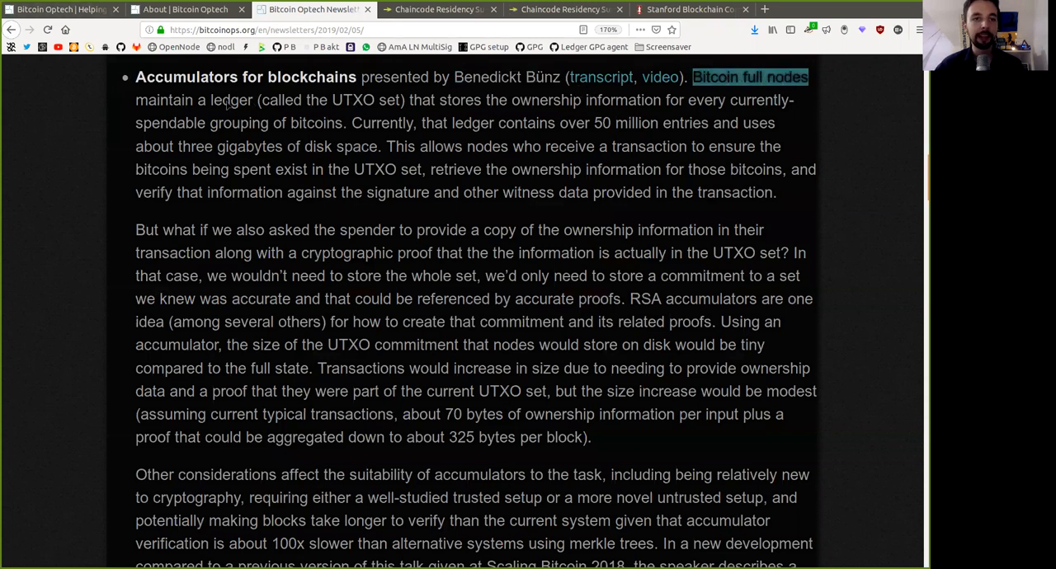
left_click_drag(225, 100, 229, 102)
double_click(353, 100)
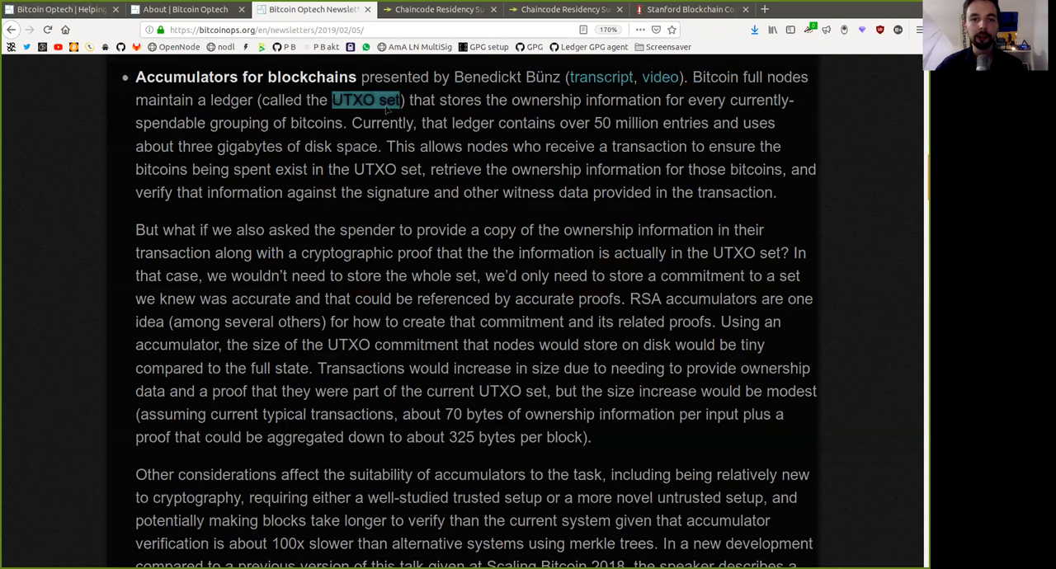
double_click(538, 101)
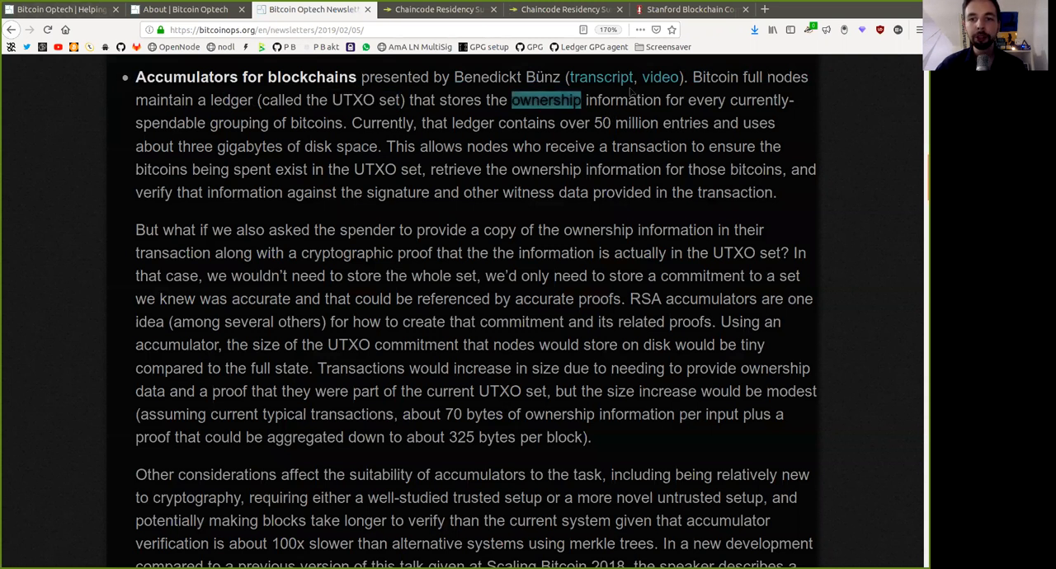
left_click(627, 103)
double_click(627, 103)
double_click(692, 106)
left_click(756, 106, "shift")
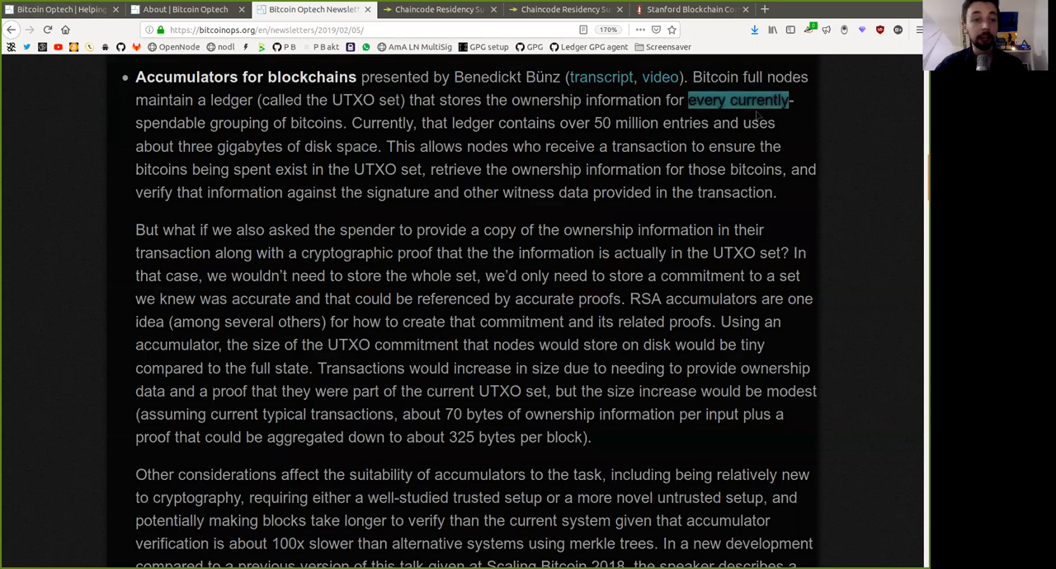
Read along 'spendable grouping of bitcoins' through the ledger's 50 million entries and three gigabytes.
double_click(178, 126)
left_click_drag(177, 125, 332, 124)
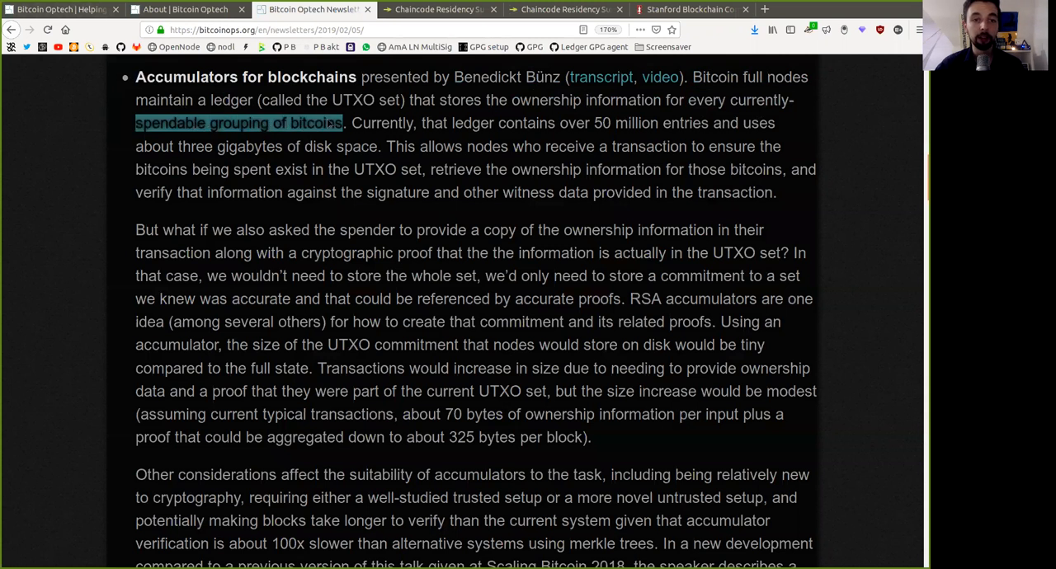
double_click(371, 126)
double_click(477, 126)
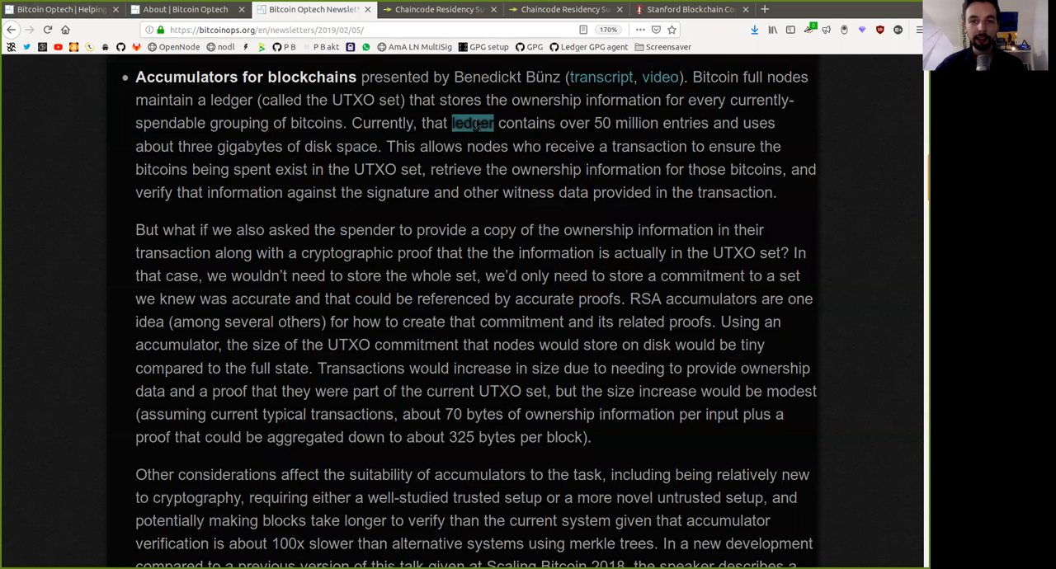
left_click_drag(477, 126, 623, 134)
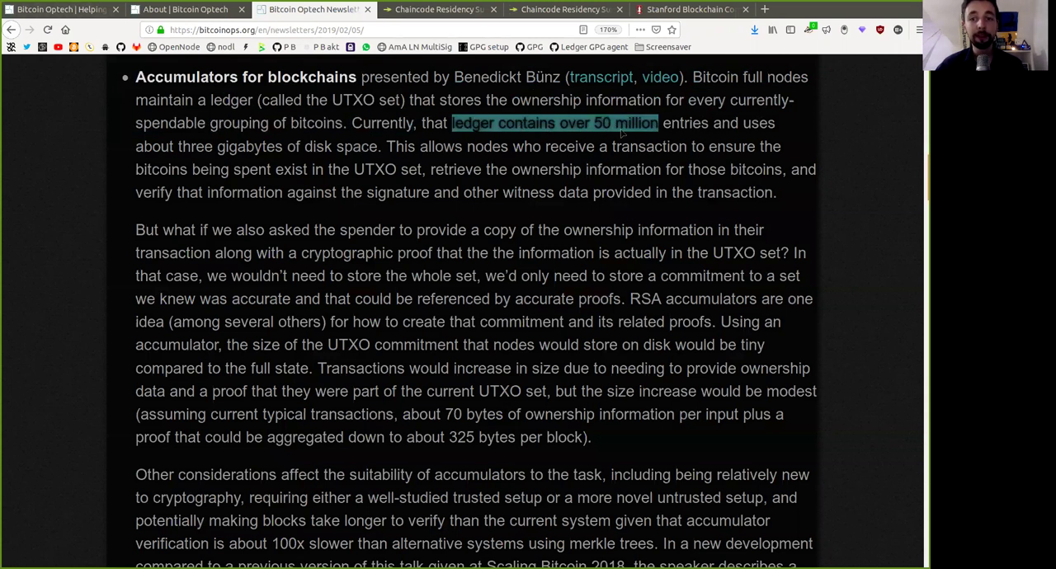
double_click(679, 125)
double_click(189, 147)
left_click_drag(190, 146, 239, 148)
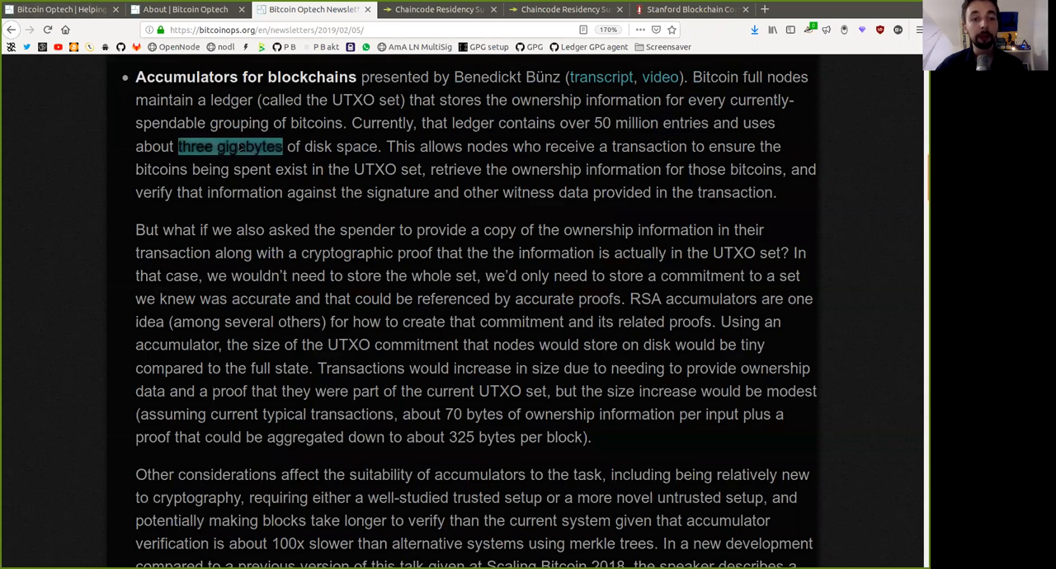
left_click(310, 152)
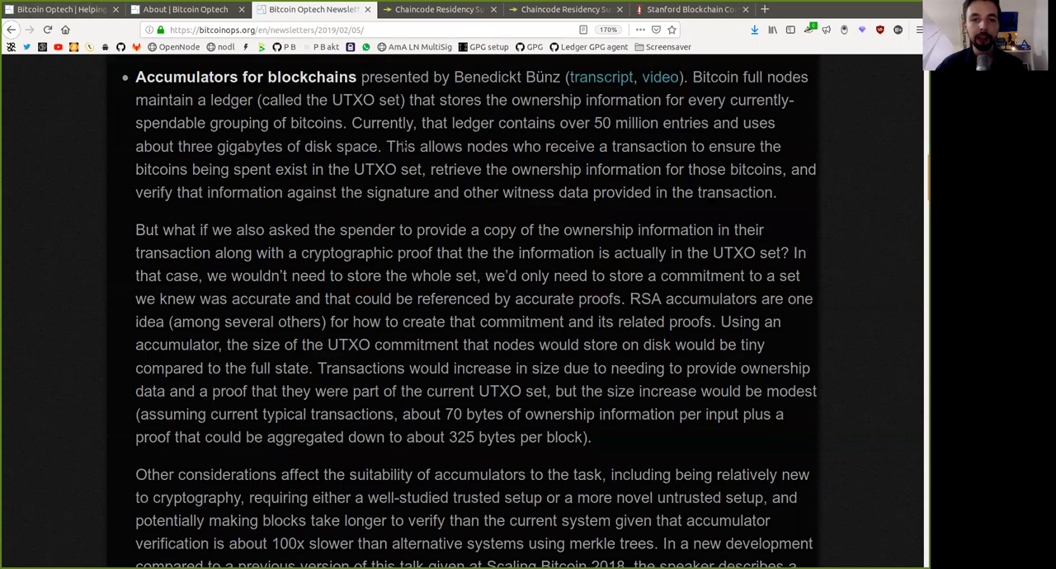
Read along 'This allows nodes' receiving a transaction through retrieving ownership information for bitcoins being spent.
double_click(404, 145)
left_click_drag(404, 145, 487, 147)
double_click(561, 147)
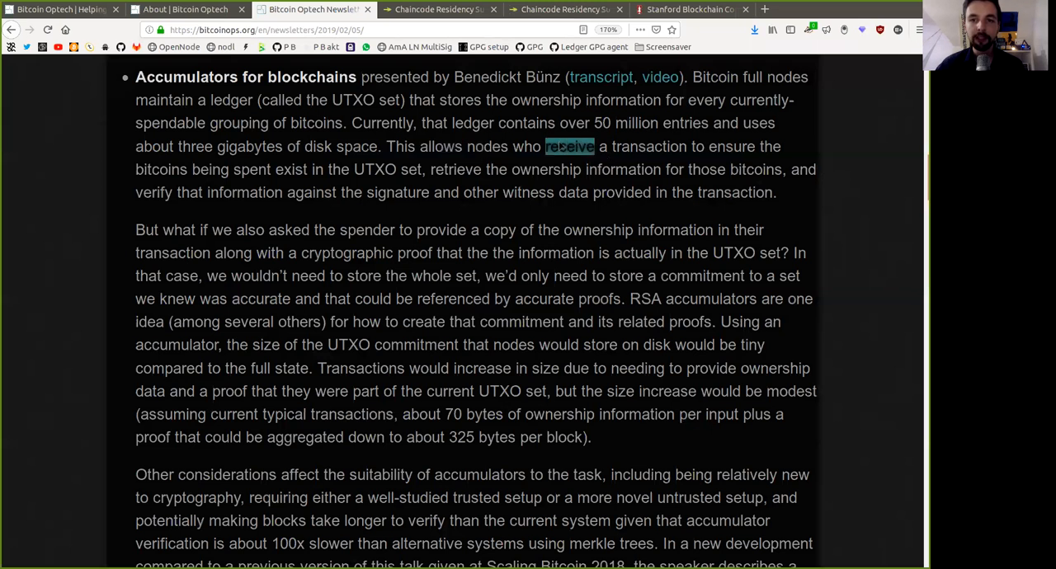
double_click(649, 147)
double_click(731, 147)
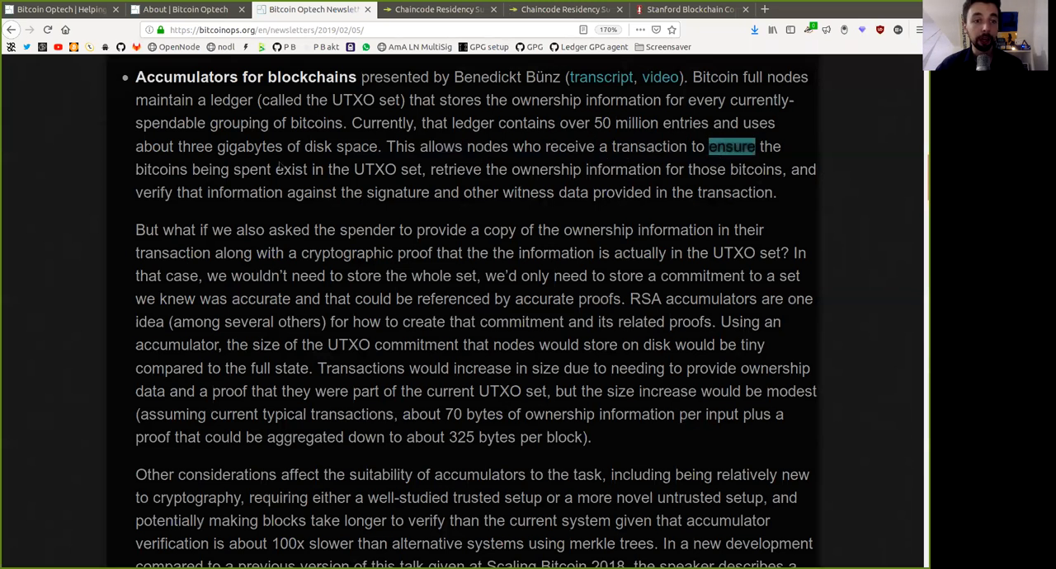
double_click(187, 170)
left_click_drag(188, 170, 248, 170)
left_click(347, 171)
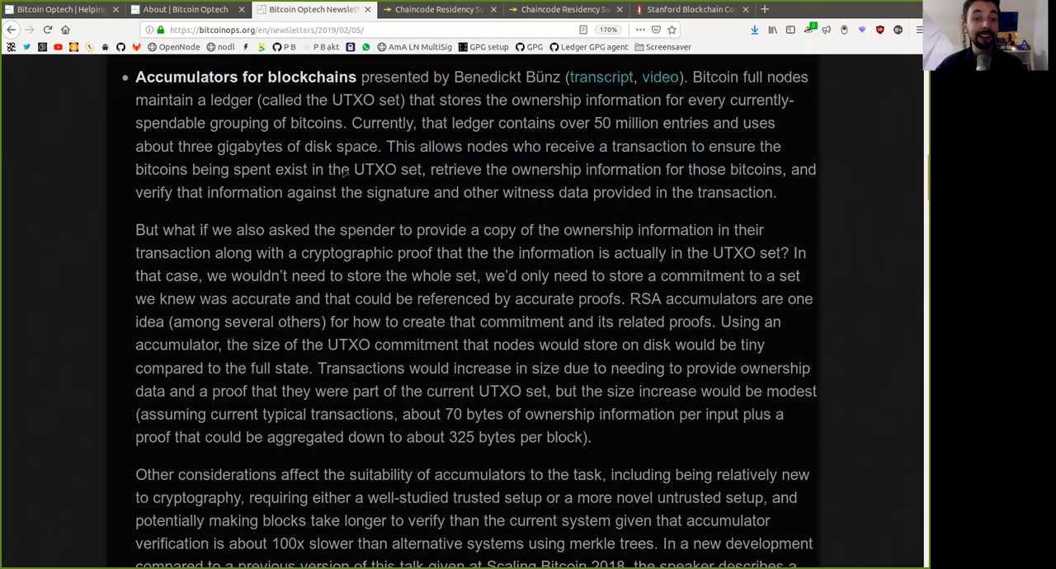
left_click_drag(355, 169, 745, 175)
left_click(459, 192)
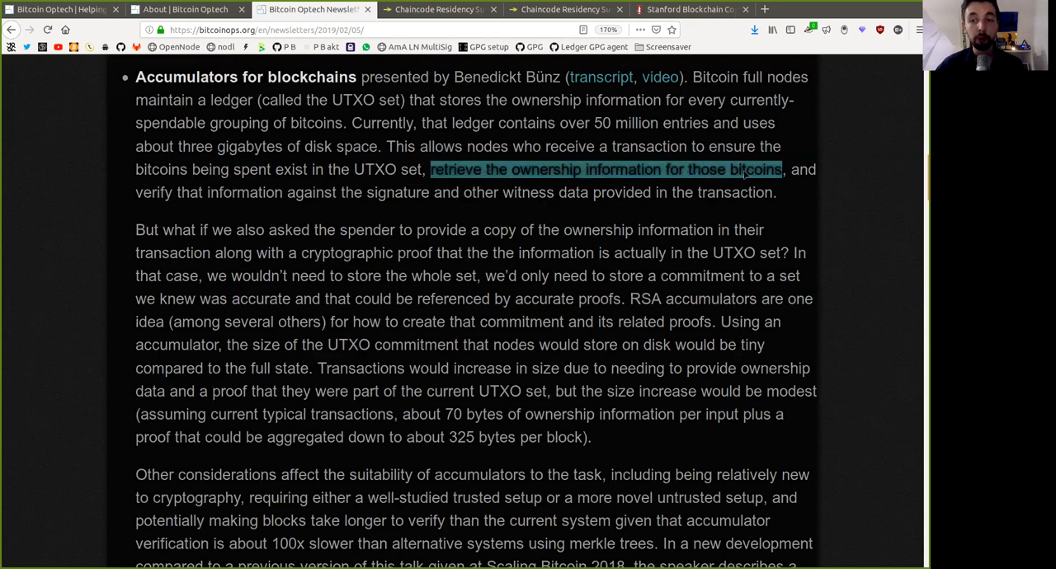
Read along verifying information against the signature and other witness data provided in the transaction.
double_click(159, 192)
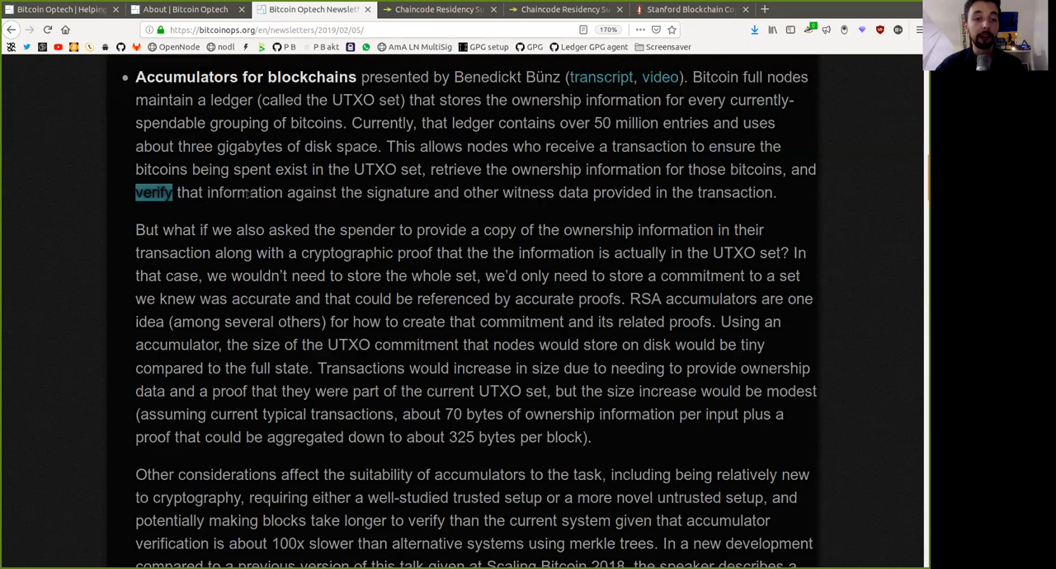
double_click(247, 193)
left_click_drag(246, 193, 288, 195)
double_click(397, 195)
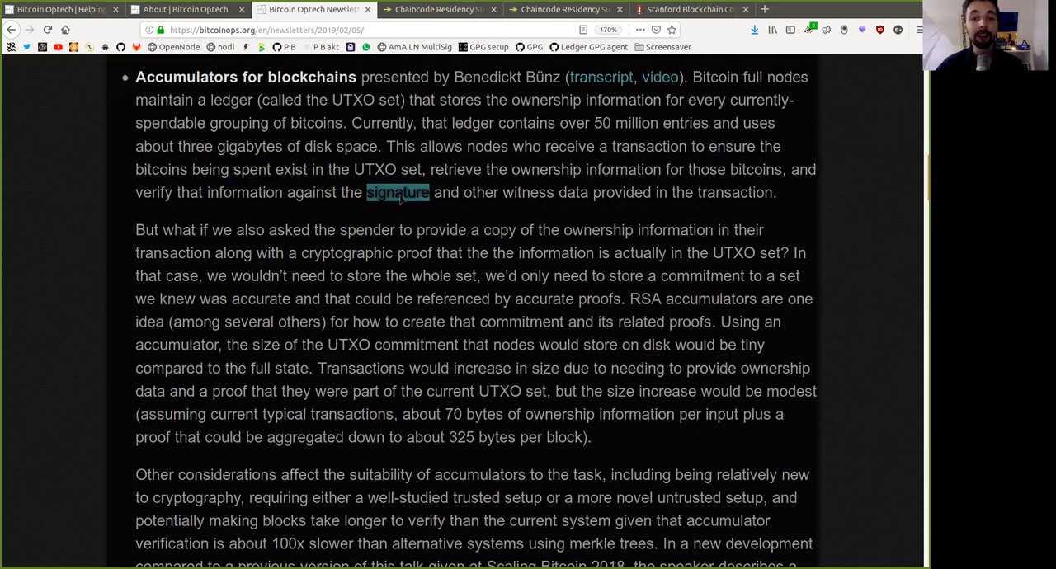
double_click(478, 198)
left_click_drag(478, 198, 578, 200)
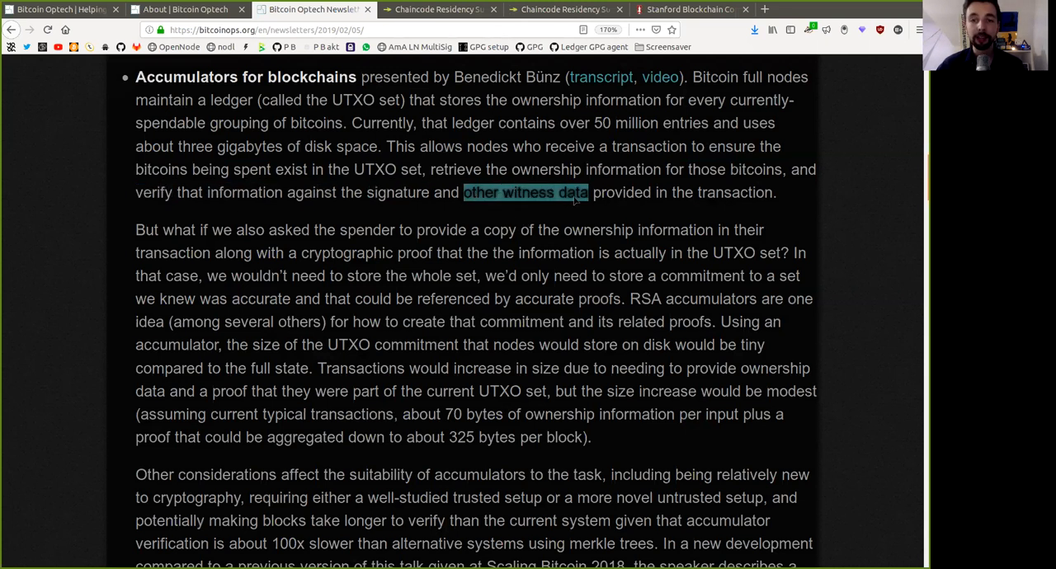
double_click(623, 194)
double_click(730, 195)
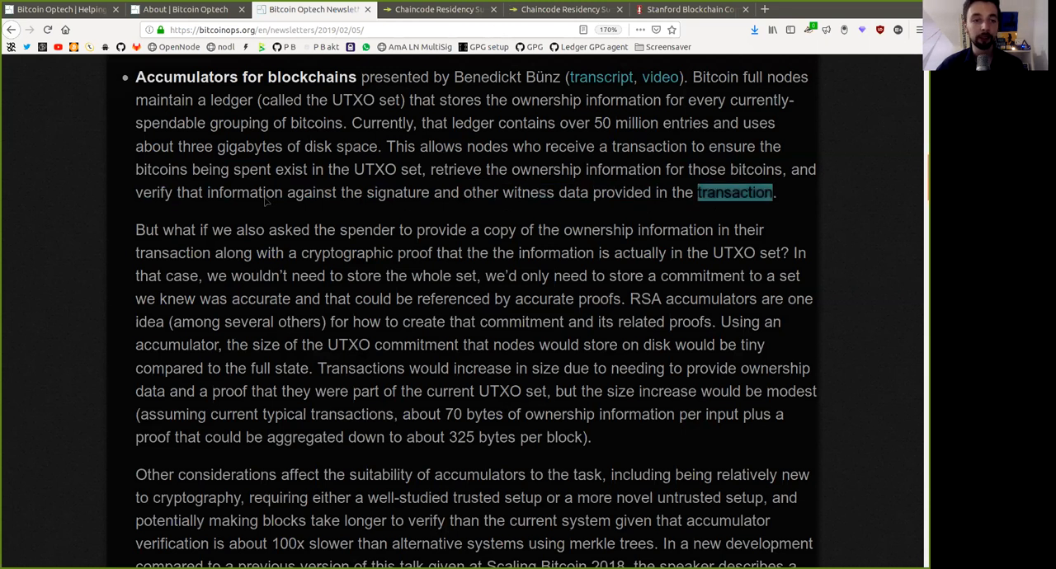
Read along the next paragraph's opening about also asking the spender for a copy of ownership information.
double_click(149, 231)
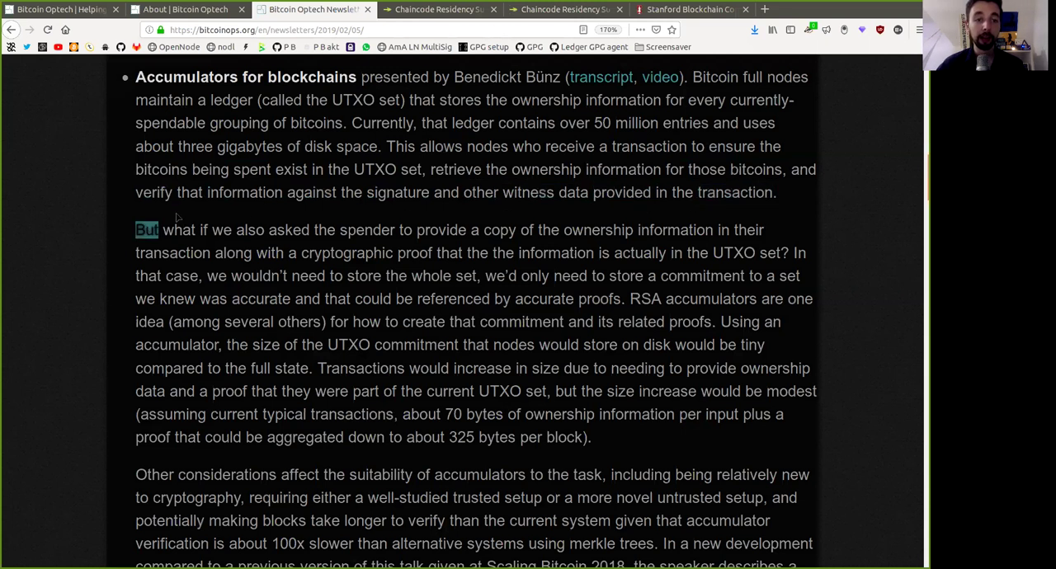
left_click(244, 237)
double_click(244, 235)
left_click_drag(244, 234, 360, 242)
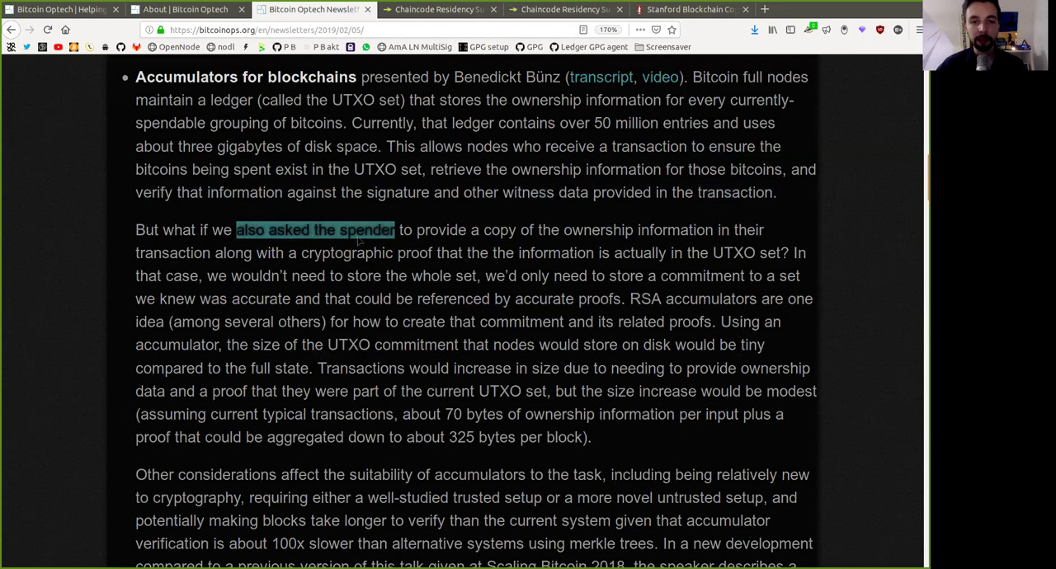
double_click(500, 231)
double_click(594, 230)
left_click(682, 235)
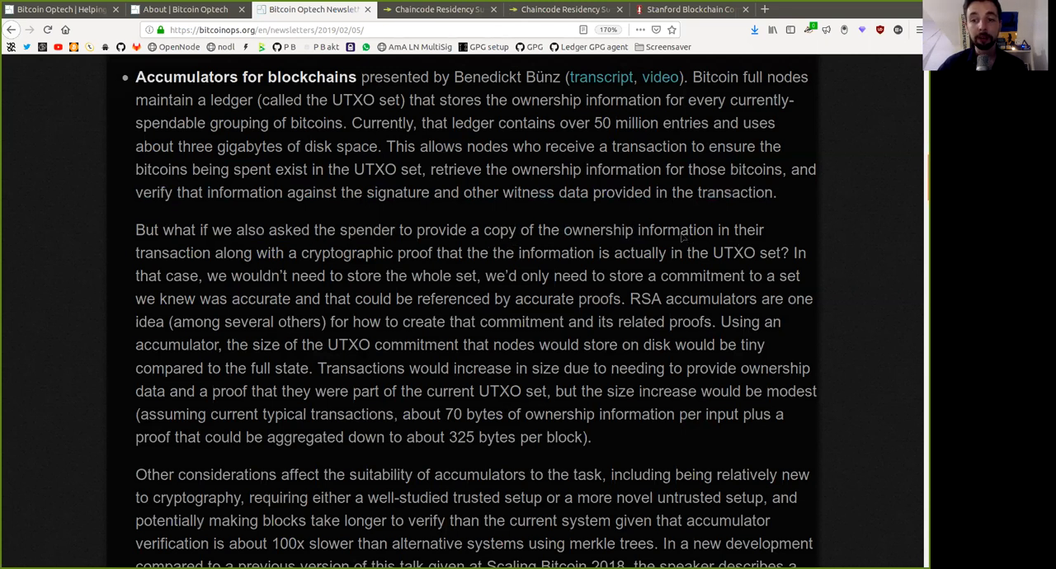
double_click(678, 233)
Read along the cryptographic proof that the information is actually in the UTXO set and the stored commitment.
double_click(171, 254)
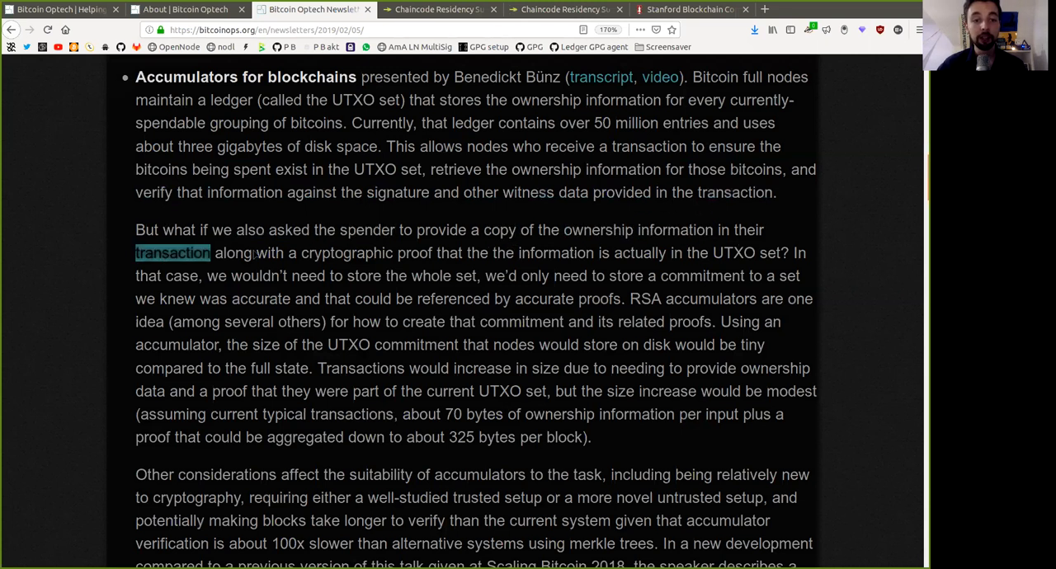
left_click_drag(216, 254, 434, 255)
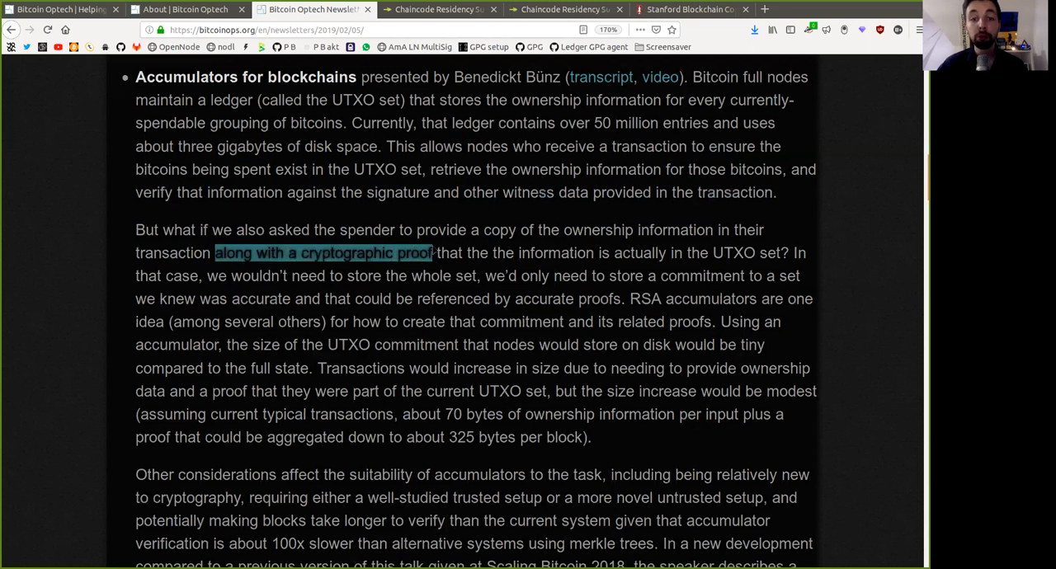
left_click(538, 262)
double_click(538, 262)
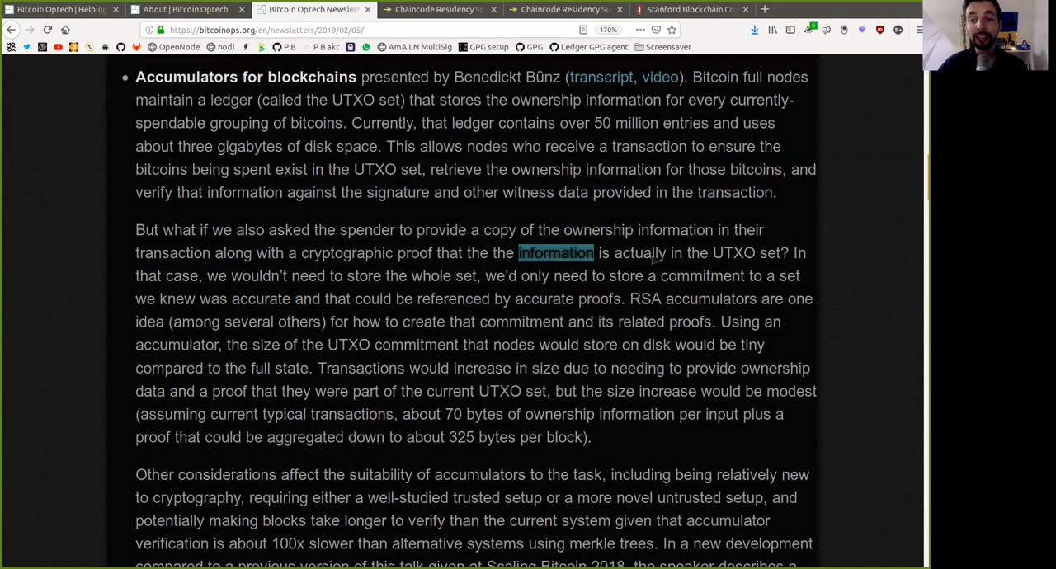
double_click(641, 254)
left_click_drag(712, 254, 774, 265)
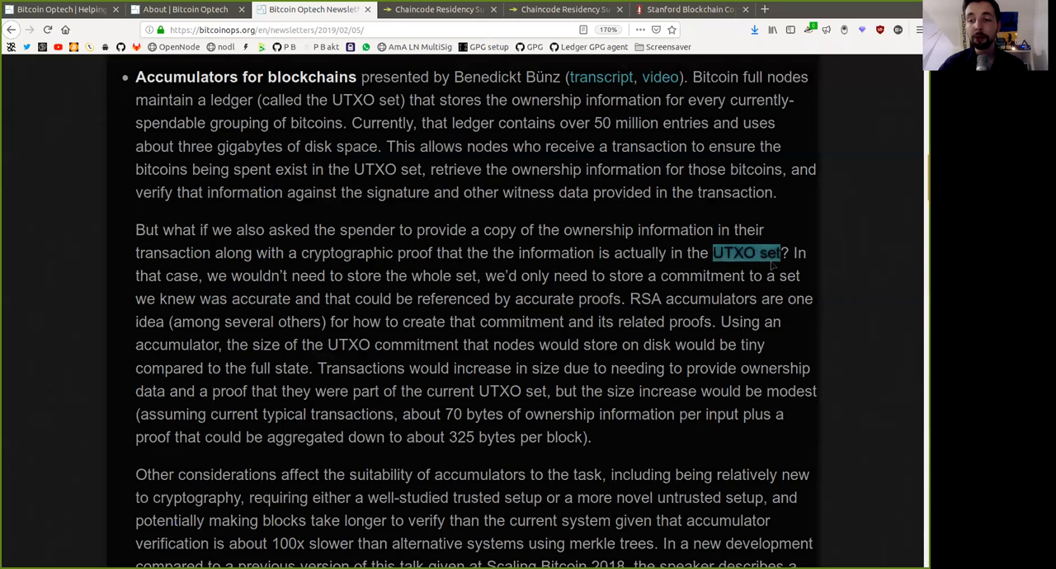
left_click_drag(130, 277, 477, 279)
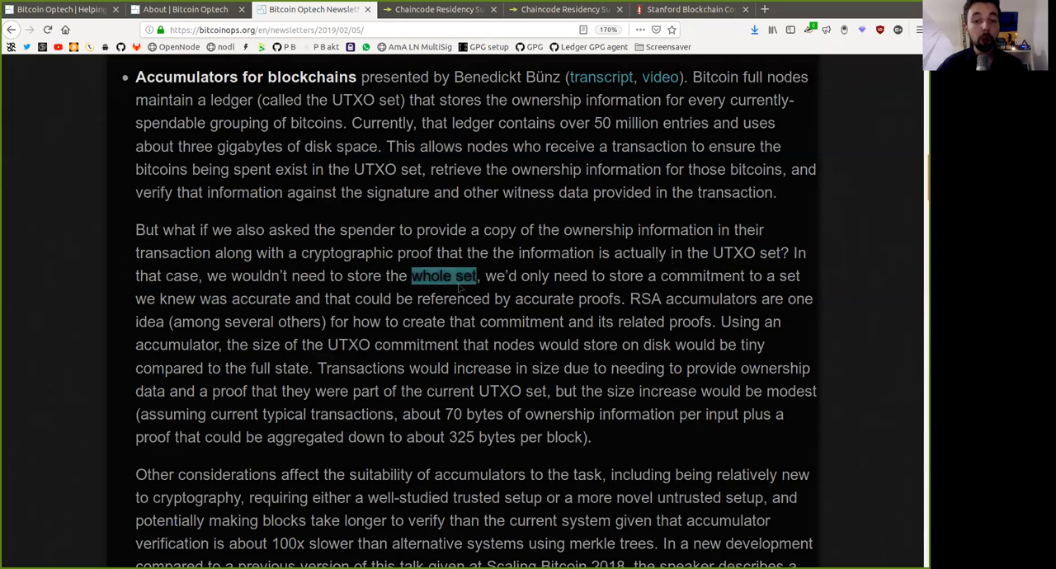
left_click_drag(553, 277, 643, 279)
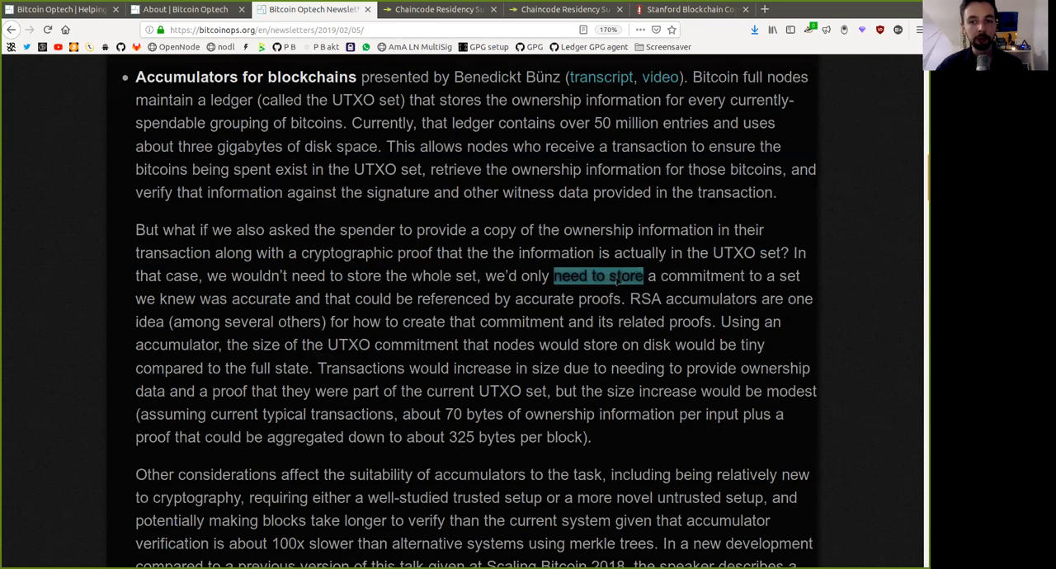
double_click(698, 277)
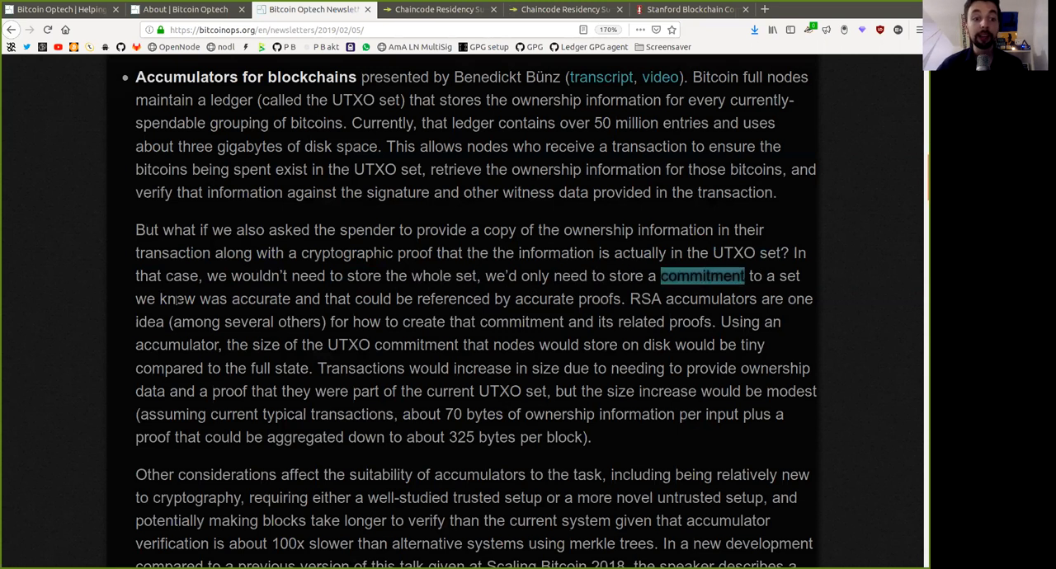
Read along 'referenced by accurate proofs' through RSA accumulators among several others.
left_click_drag(137, 298, 195, 299)
left_click(206, 309)
double_click(260, 299)
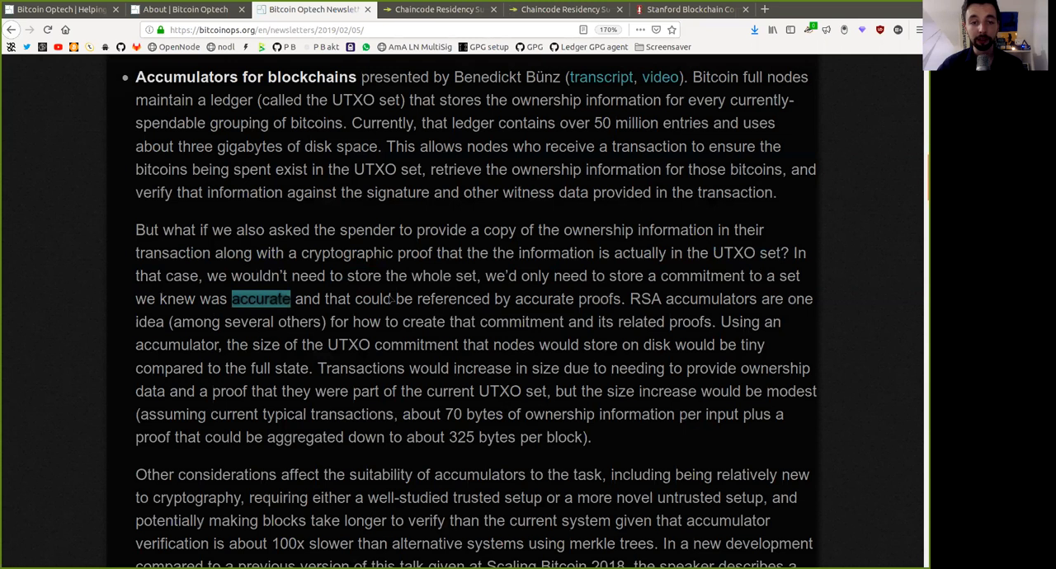
triple_click(382, 300)
left_click(532, 324)
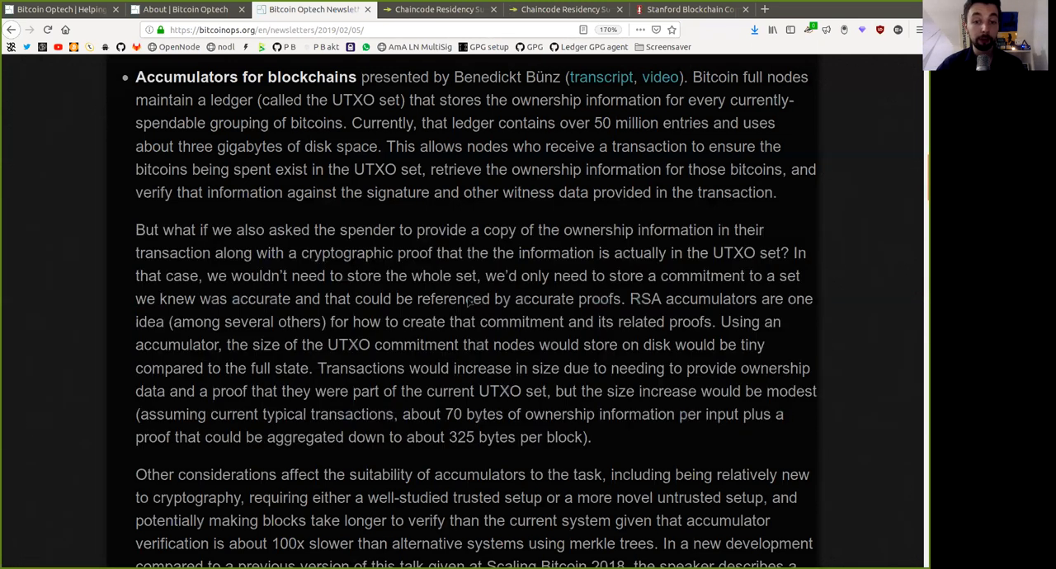
left_click_drag(417, 299, 584, 306)
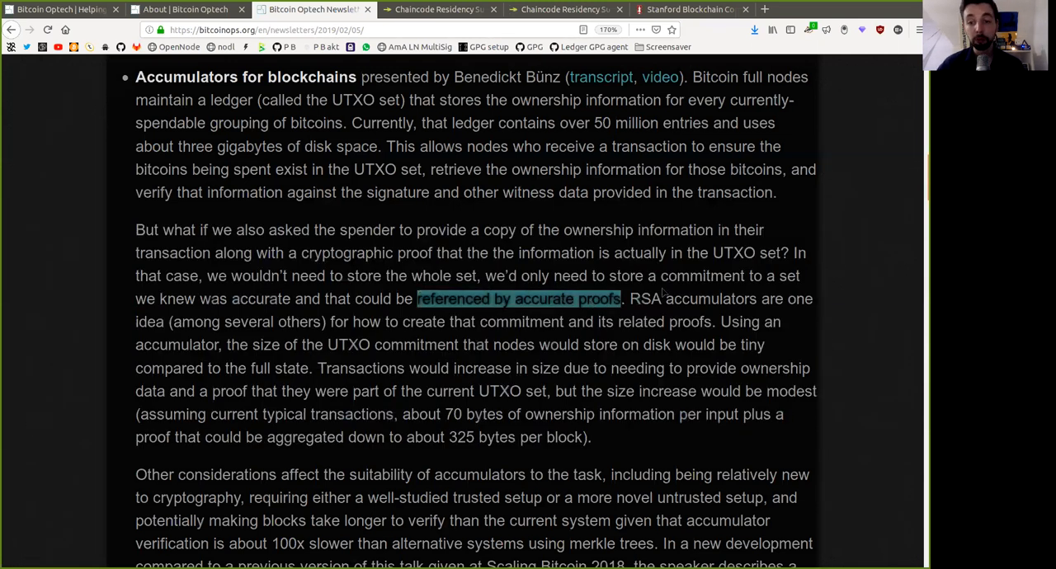
left_click(645, 301)
double_click(645, 301)
double_click(681, 299)
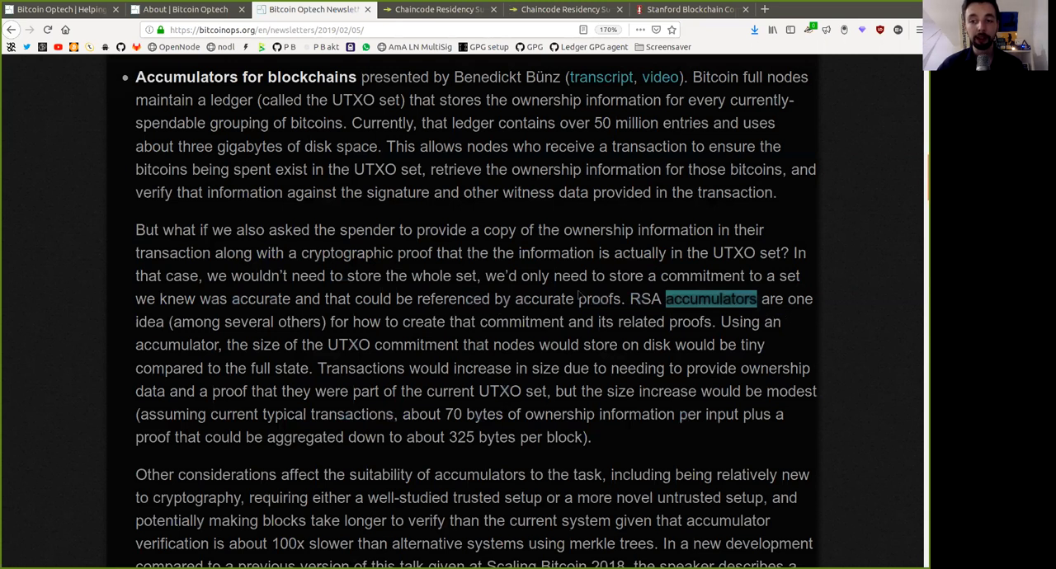
left_click(146, 325)
left_click_drag(175, 327, 286, 328)
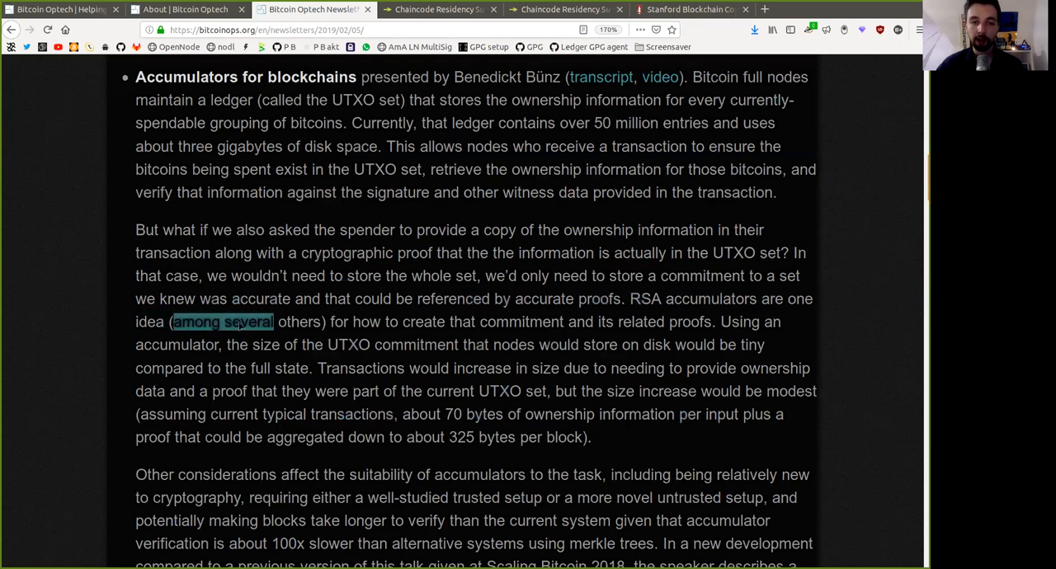
Read along how the commitment and related proofs work, with a tiny UTXO commitment stored by nodes.
double_click(363, 321)
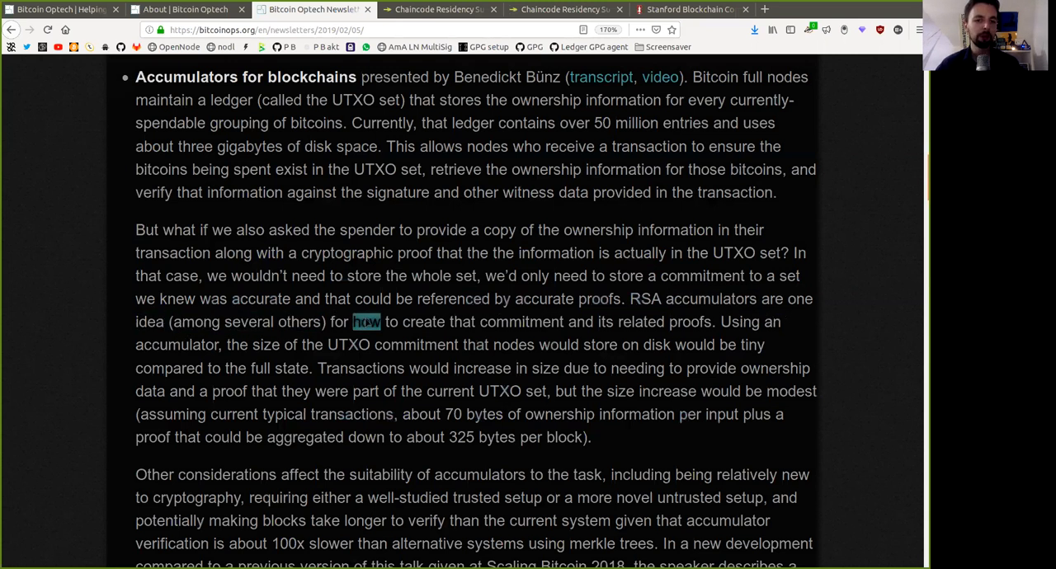
double_click(520, 323)
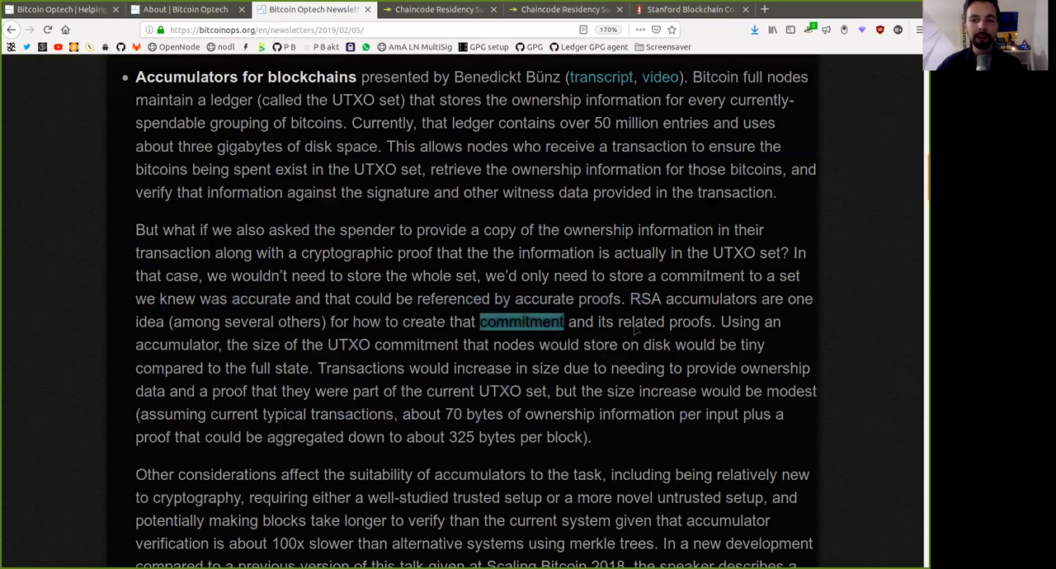
double_click(635, 323)
left_click_drag(636, 323, 674, 323)
double_click(773, 322)
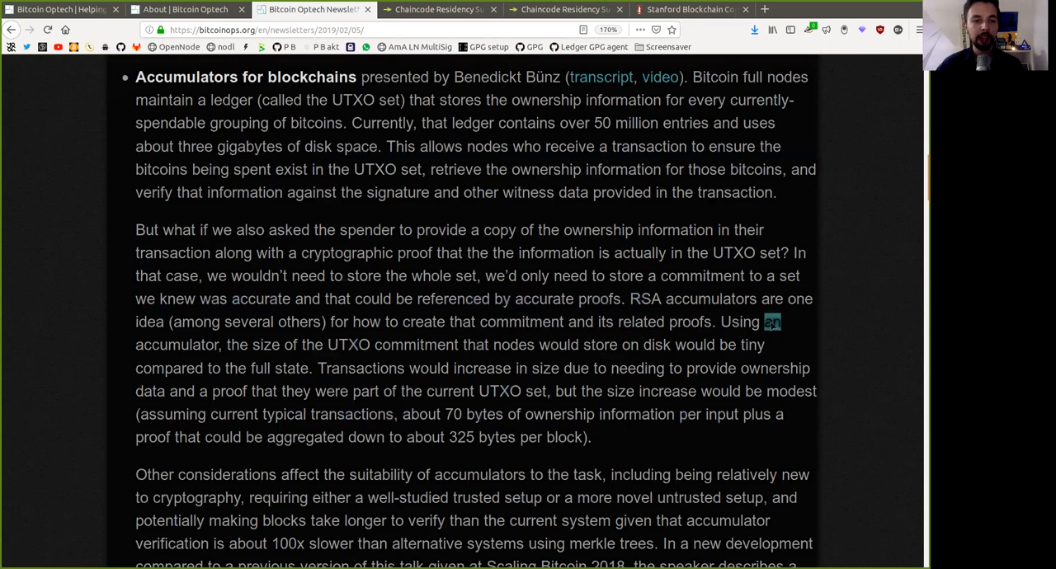
double_click(180, 347)
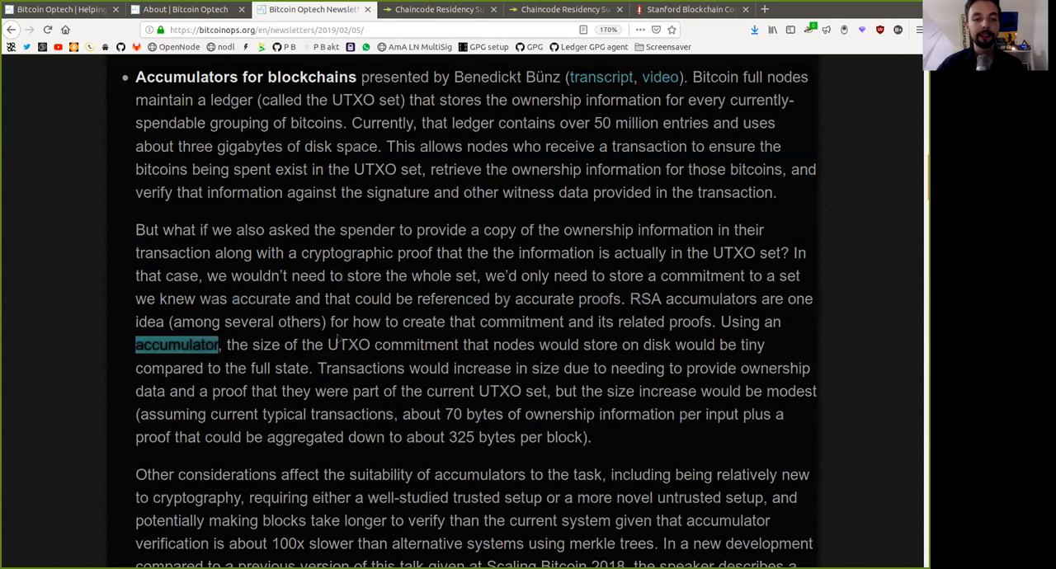
double_click(348, 345)
left_click_drag(348, 344, 404, 346)
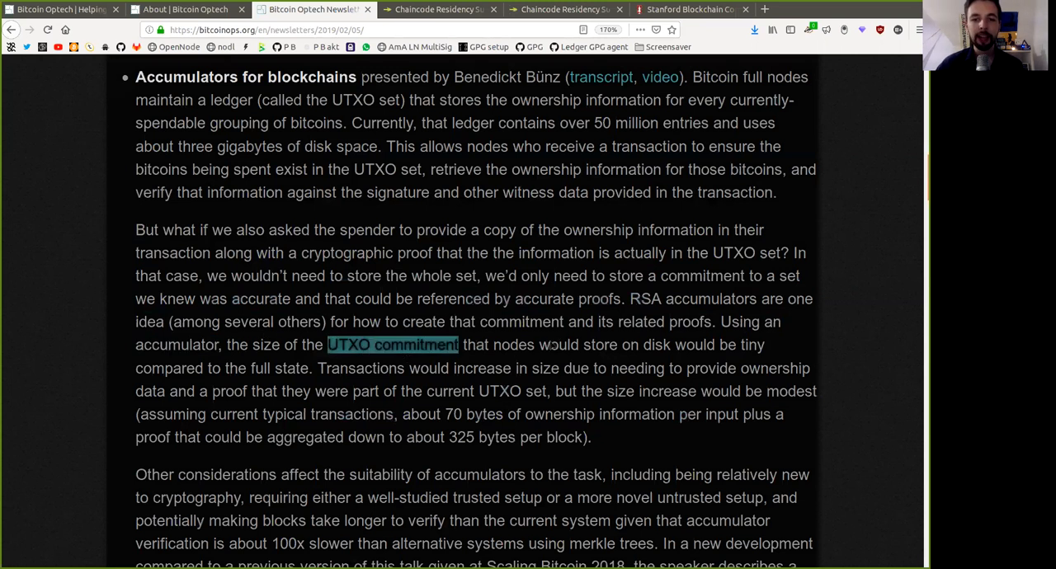
double_click(515, 347)
double_click(599, 347)
double_click(693, 346)
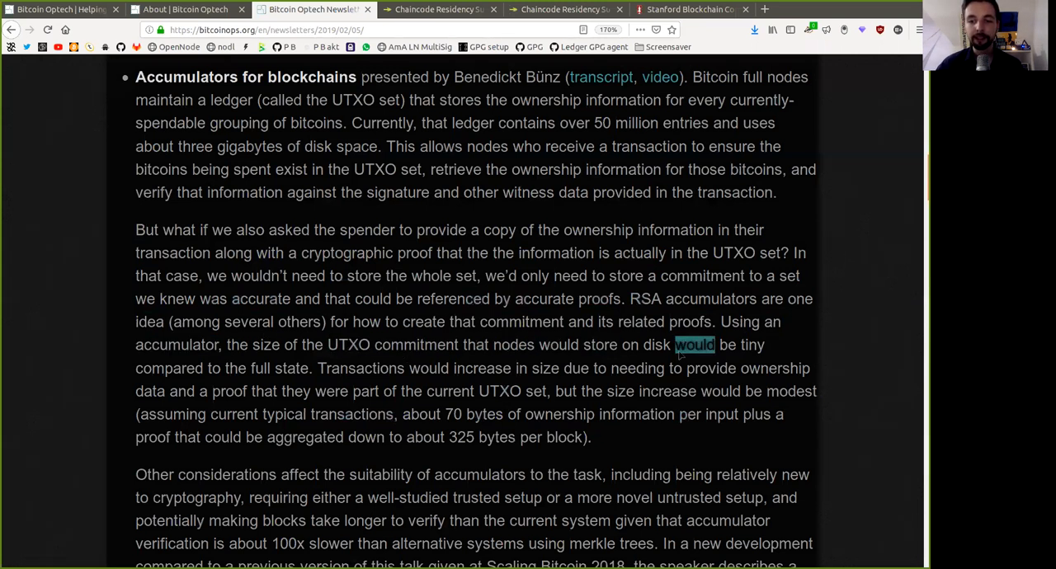
double_click(752, 345)
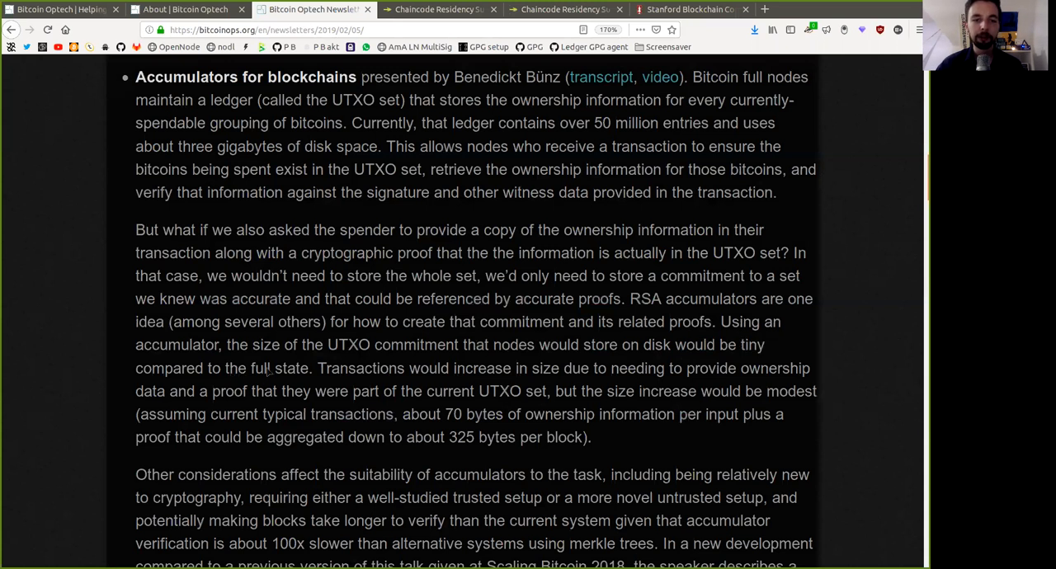
Read along transactions increasing in size by providing ownership data and proof, a modest increase.
left_click_drag(252, 369, 307, 371)
double_click(361, 368)
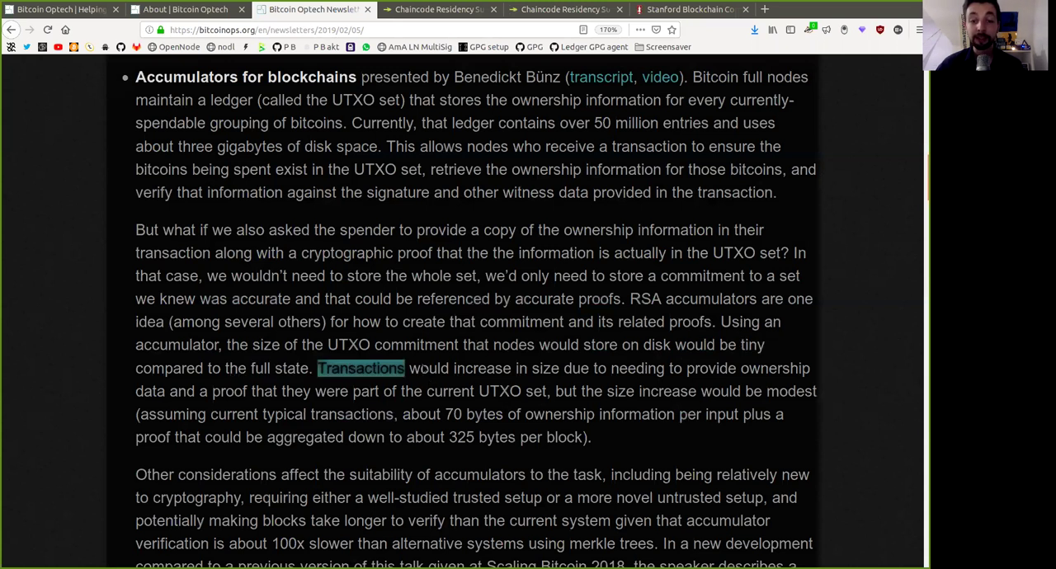
double_click(482, 369)
double_click(545, 369)
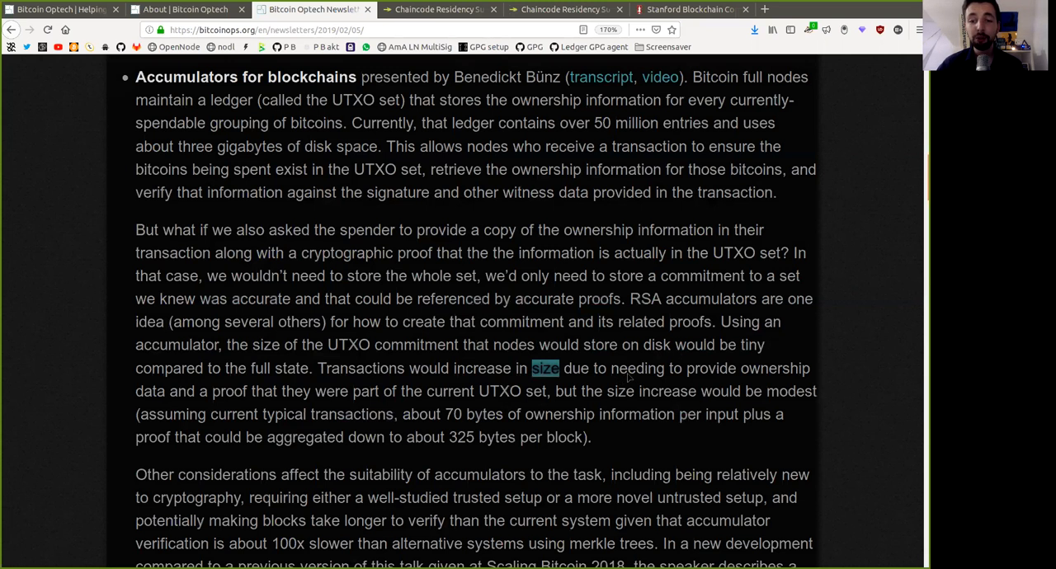
double_click(629, 373)
left_click(721, 368)
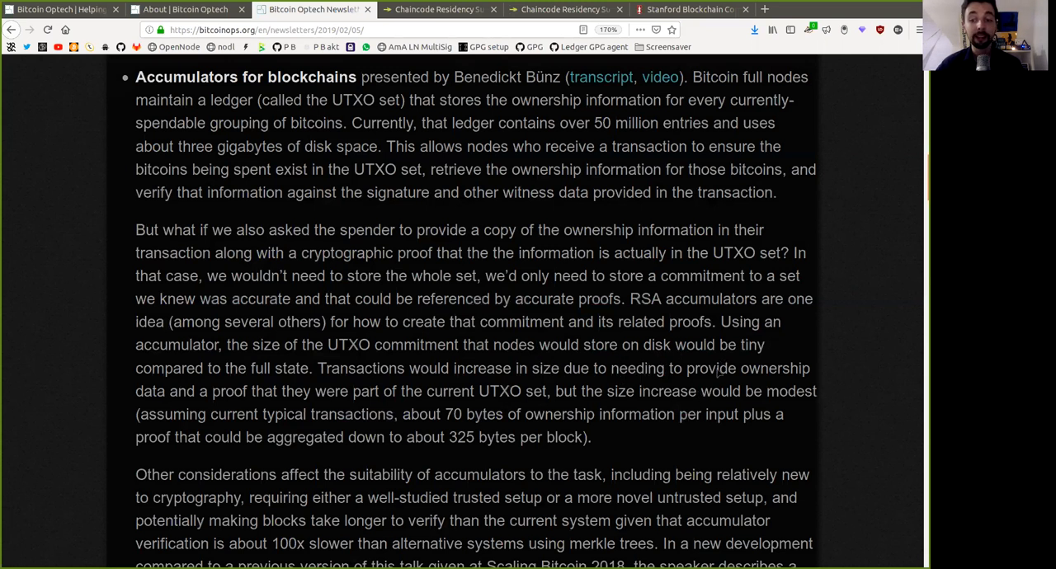
double_click(710, 368)
left_click_drag(710, 368, 775, 368)
double_click(157, 391)
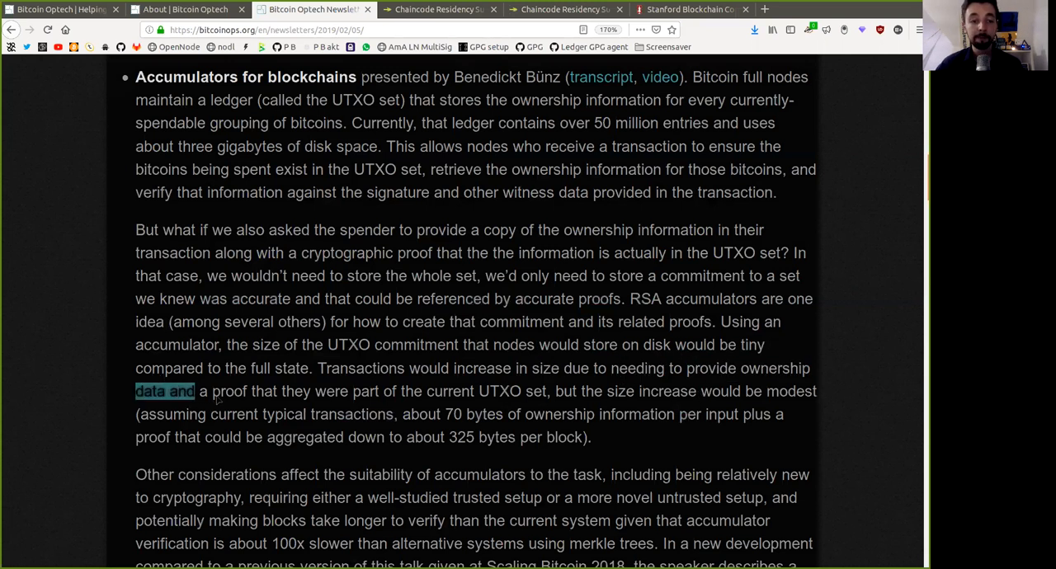
double_click(220, 392)
left_click_drag(284, 391, 696, 396)
double_click(792, 392)
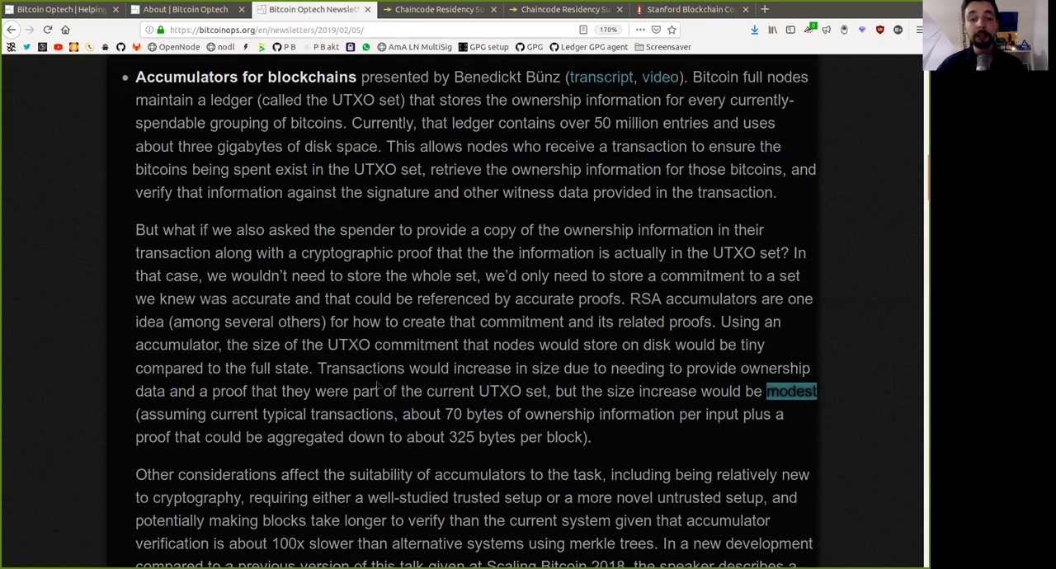
Read along the per-input estimate and the aggregated proof size of about 325 bytes per block, finishing the paragraph.
left_click_drag(140, 415, 307, 427)
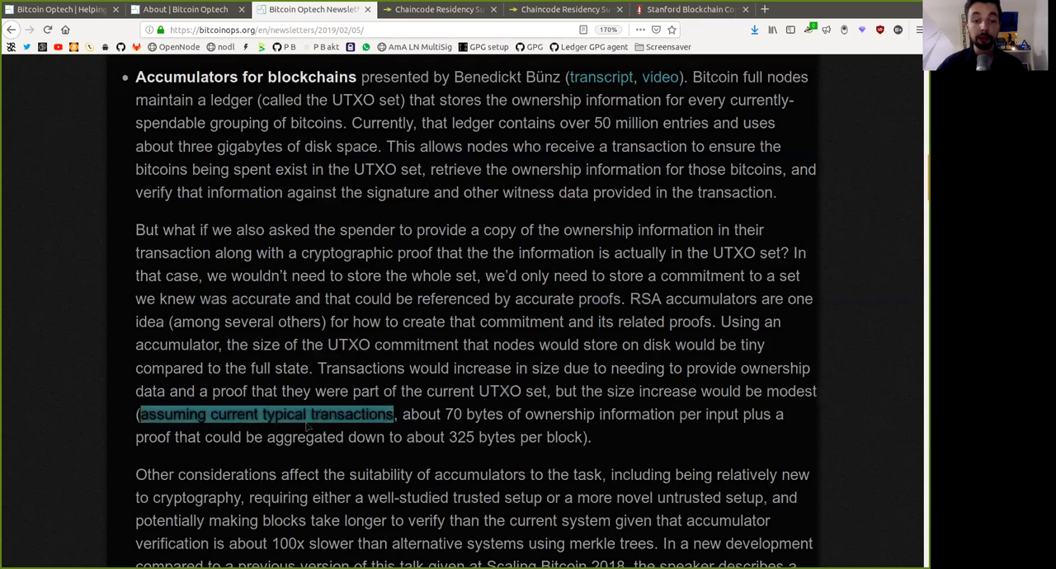
left_click_drag(437, 401, 624, 419)
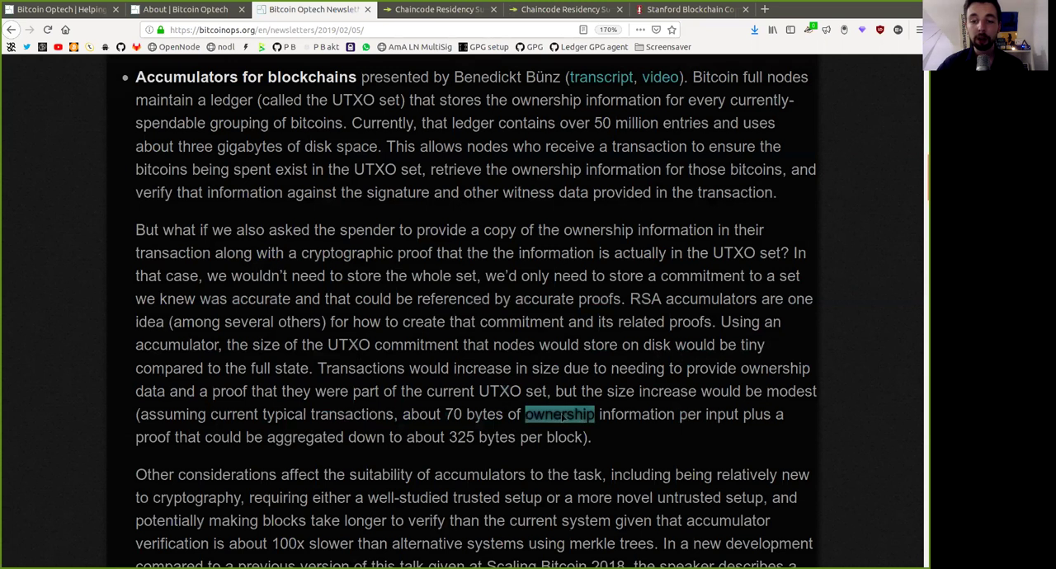
double_click(722, 415)
double_click(756, 415)
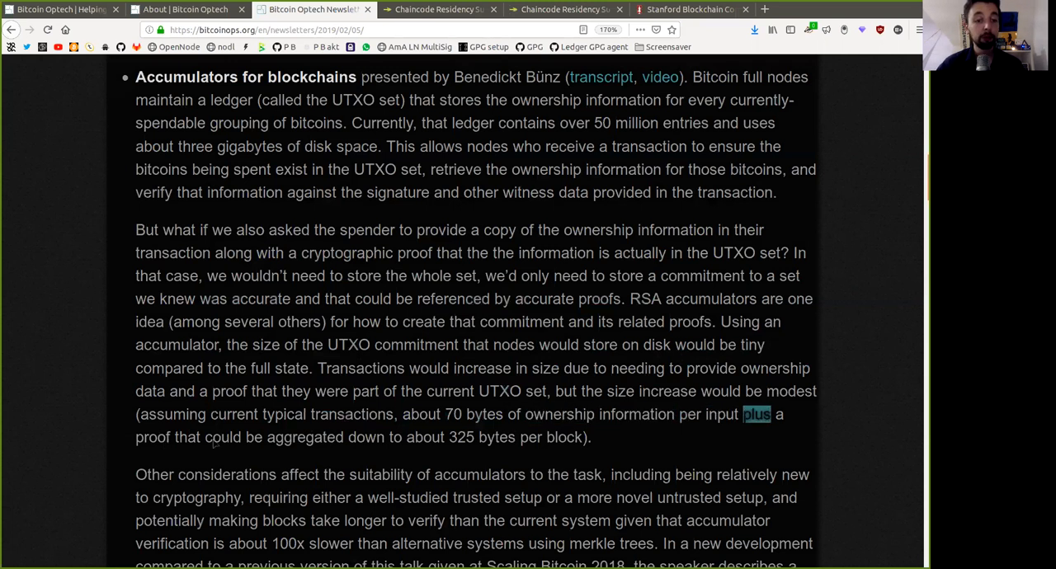
left_click_drag(206, 439, 318, 449)
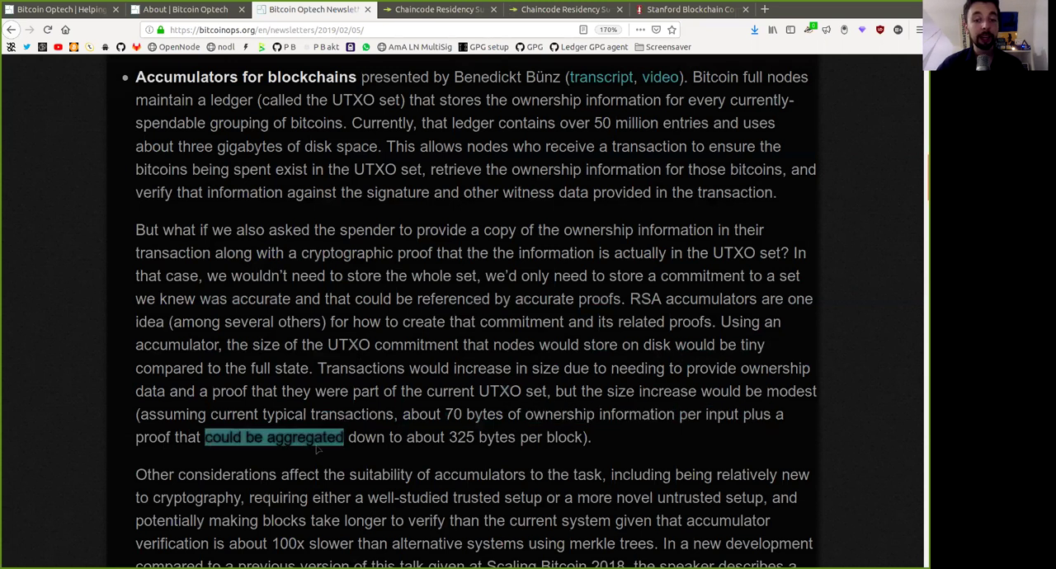
double_click(462, 439)
mouse_move(449, 439)
left_mouse_down()
mouse_move(514, 446)
mouse_move(515, 459)
left_mouse_up()
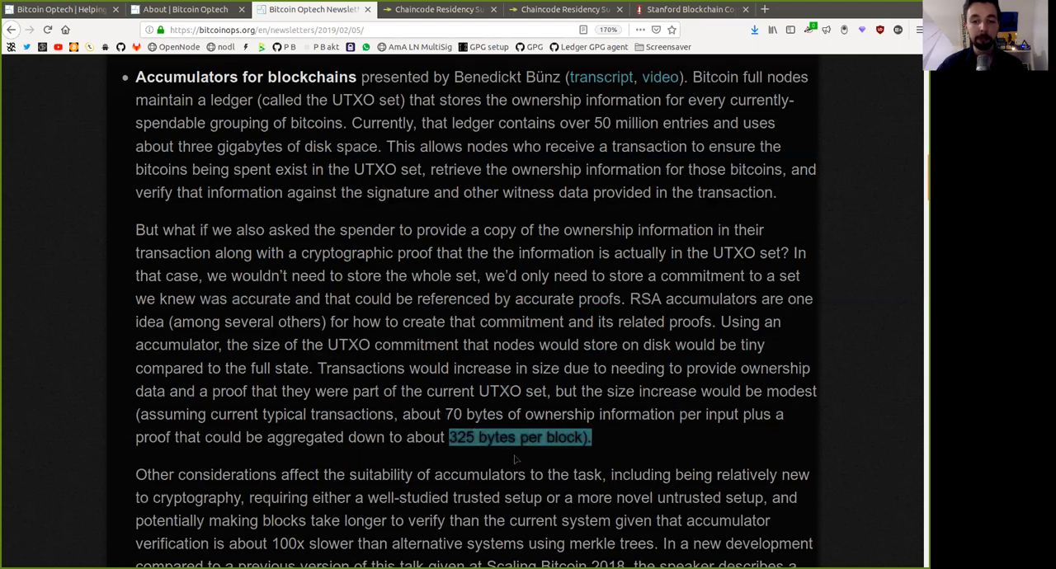
left_click(676, 446)
scroll(677, 446, "down", 7)
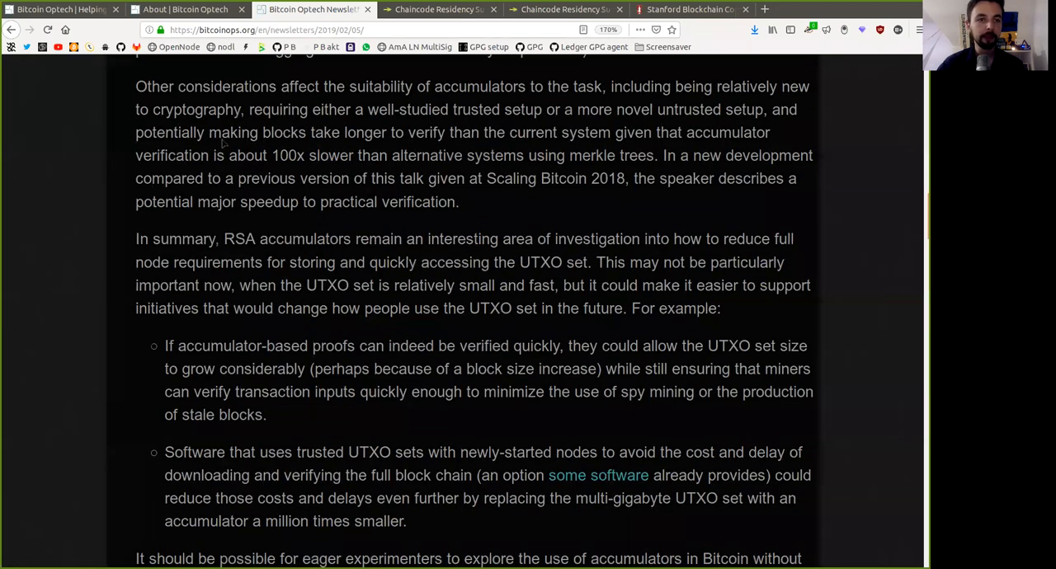
Read along the other considerations on accumulator suitability, relatively new cryptography and trusted versus untrusted setups.
double_click(233, 93)
double_click(382, 91)
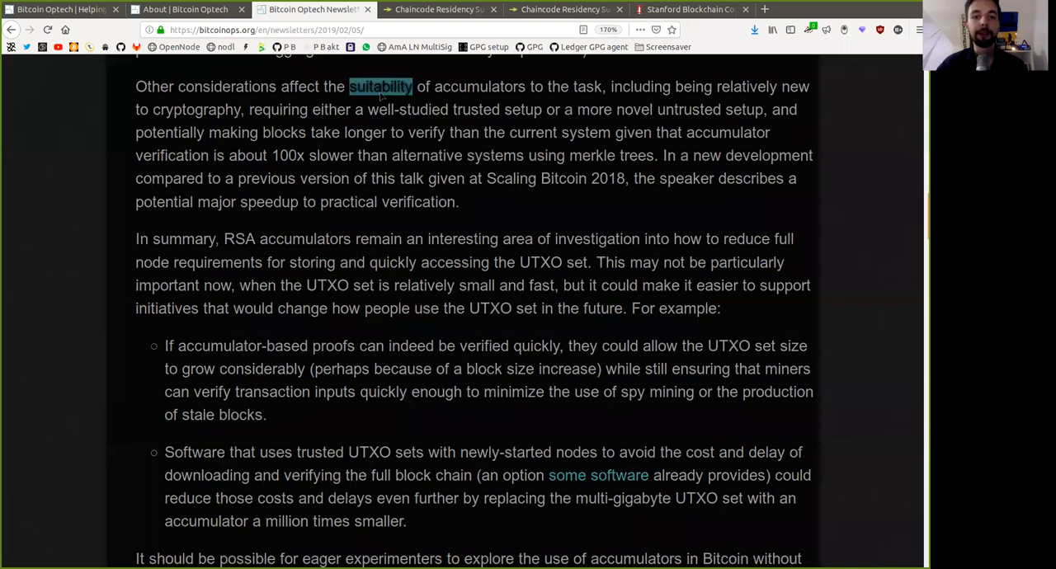
double_click(481, 93)
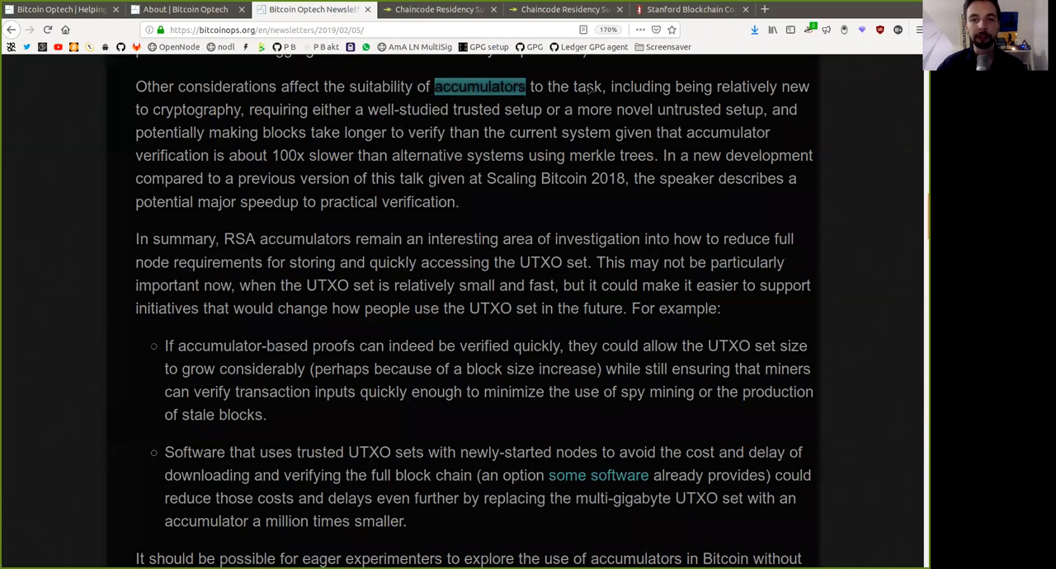
double_click(588, 86)
left_click(688, 90)
double_click(641, 87)
left_click(731, 96)
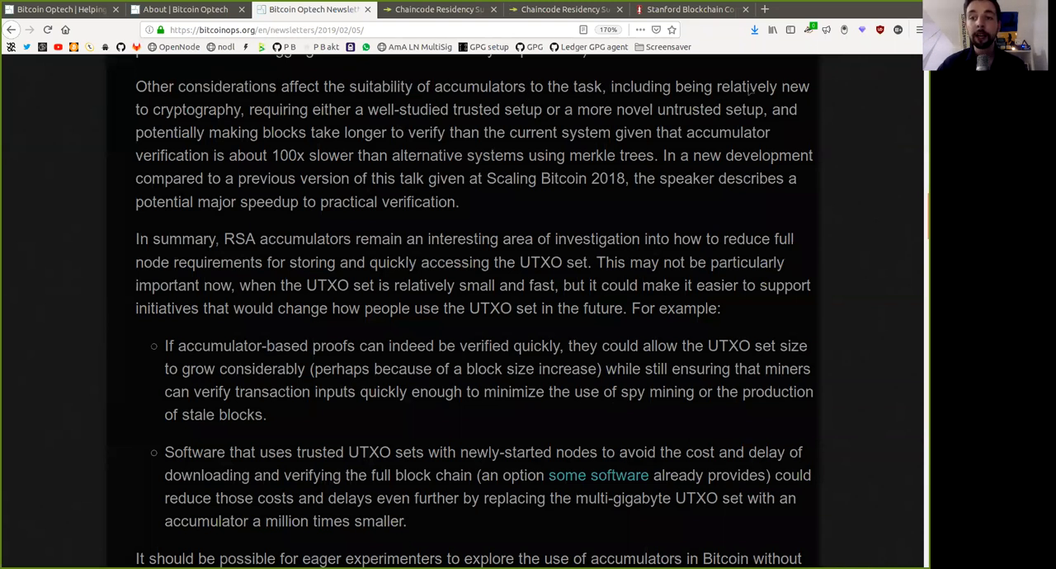
double_click(748, 89)
double_click(198, 109)
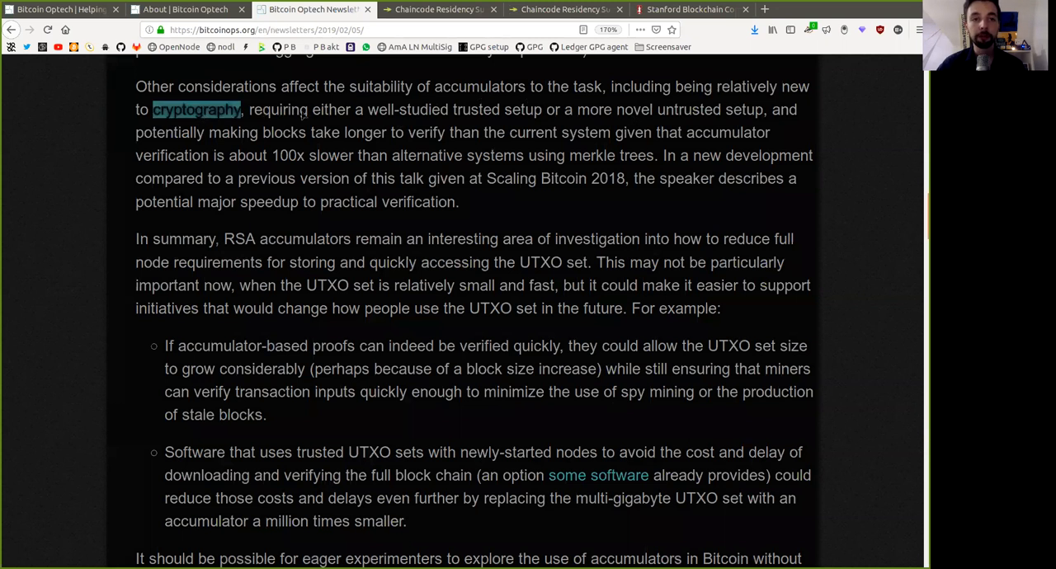
left_click(283, 115)
double_click(281, 110)
left_click_drag(396, 111, 734, 118)
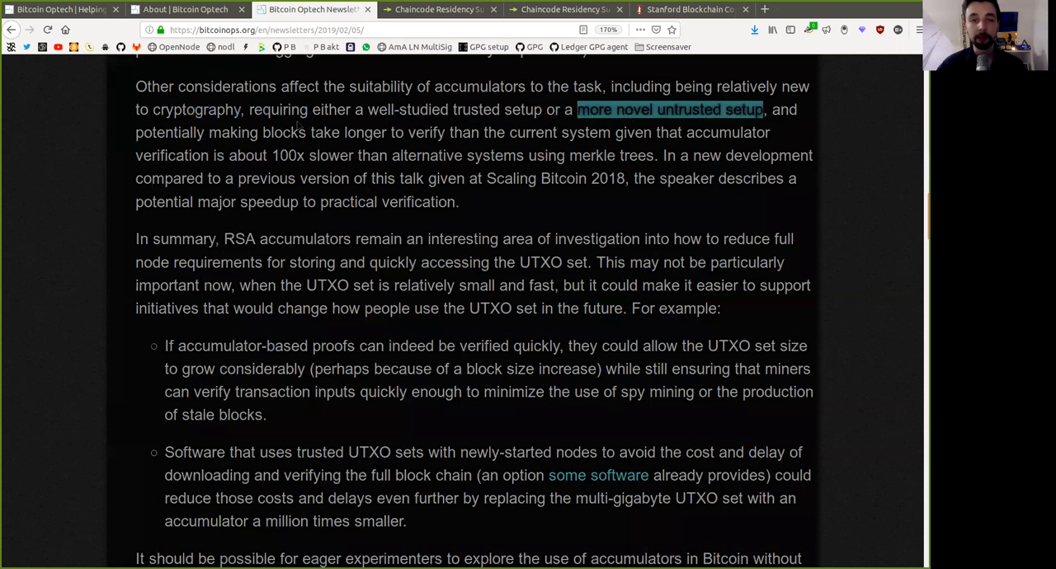
Read along blocks potentially taking longer to verify, with accumulator verification about 100x slower than merkle trees.
double_click(174, 132)
left_click_drag(208, 132, 431, 140)
left_click(353, 137)
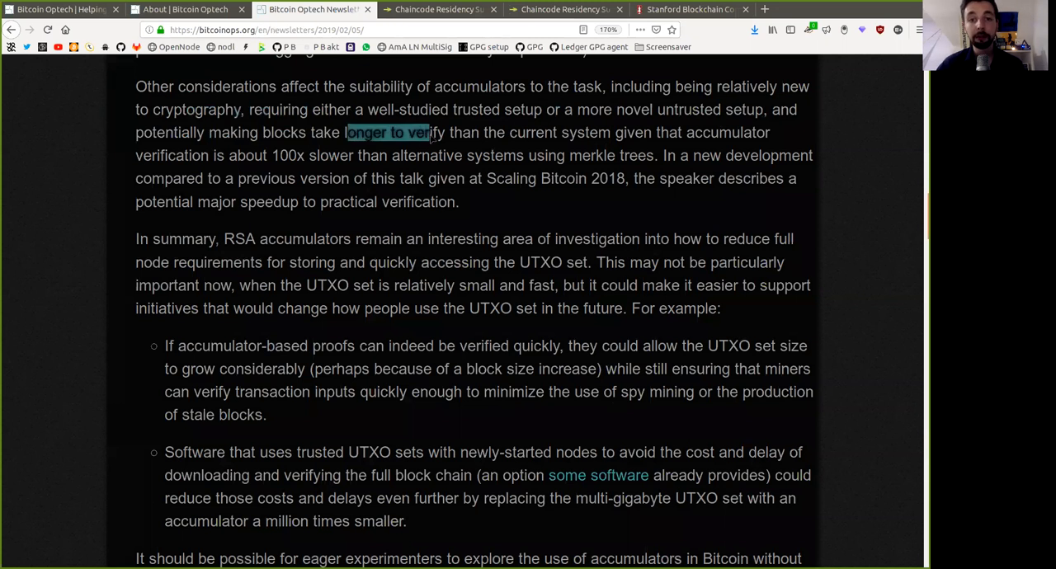
left_click_drag(510, 134, 652, 140)
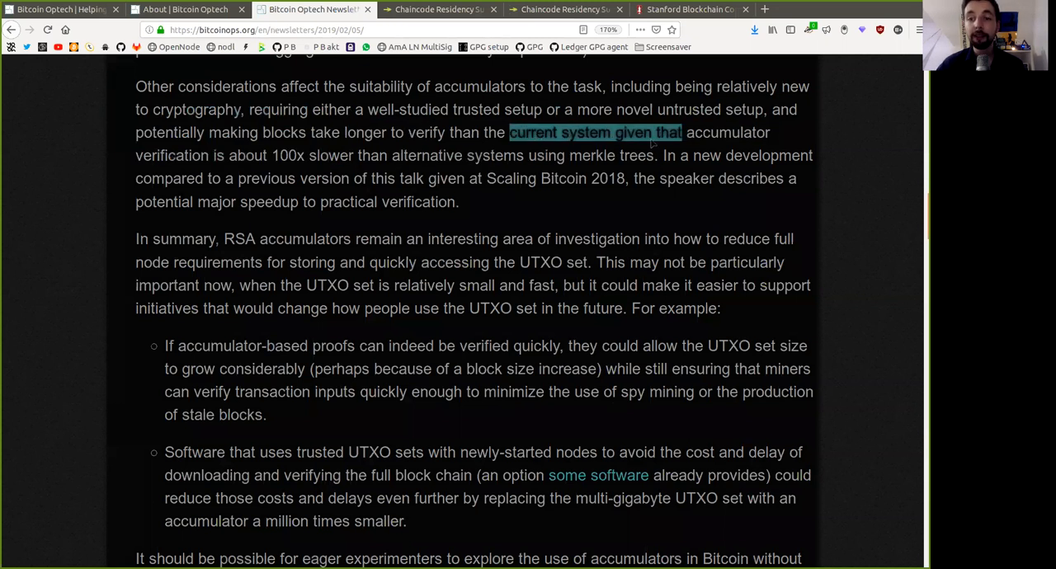
left_click(652, 142)
double_click(736, 136)
double_click(188, 155)
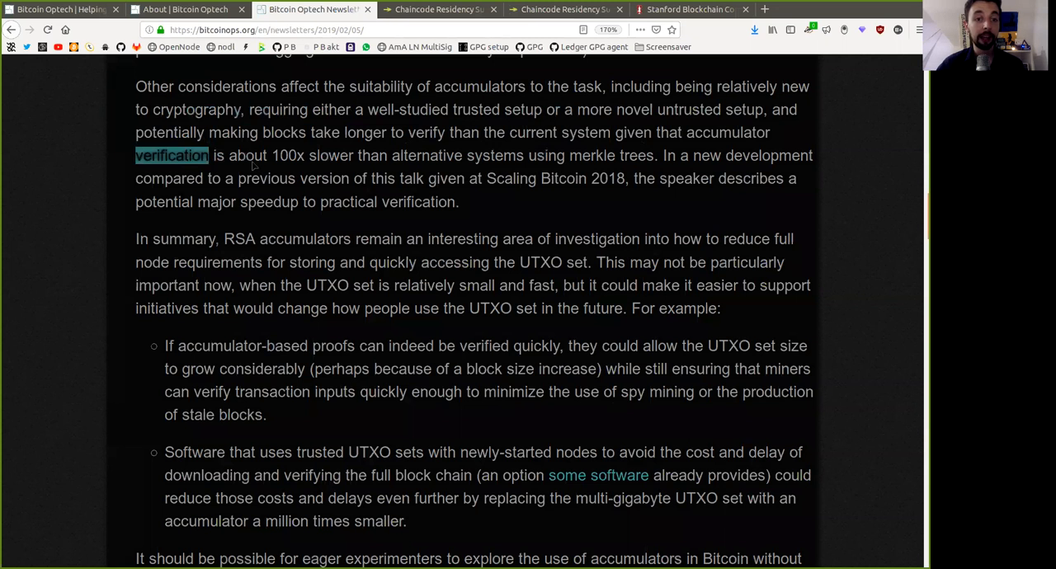
left_click_drag(230, 157, 287, 165)
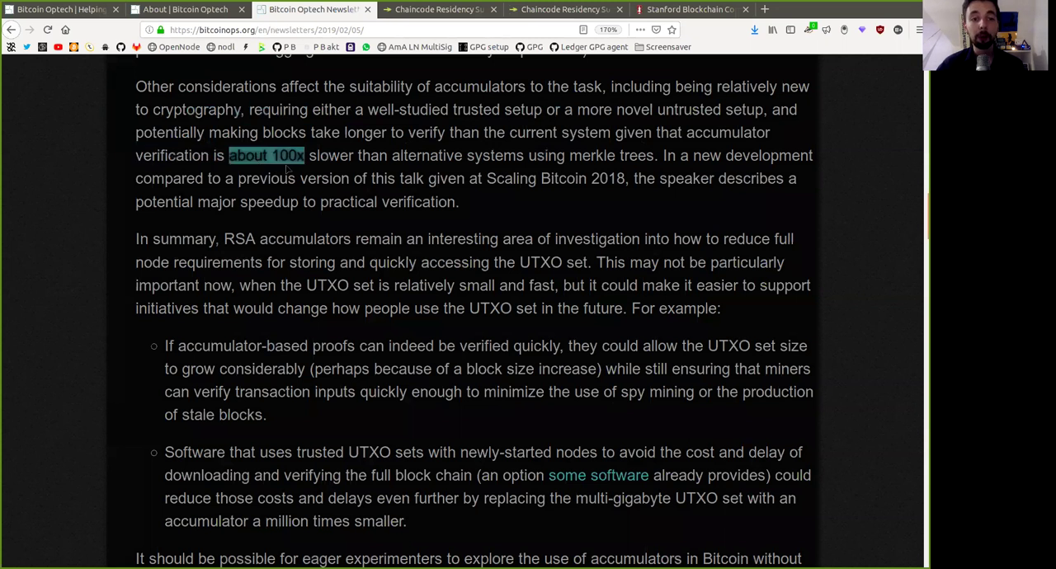
double_click(330, 157)
left_click_drag(393, 156, 498, 161)
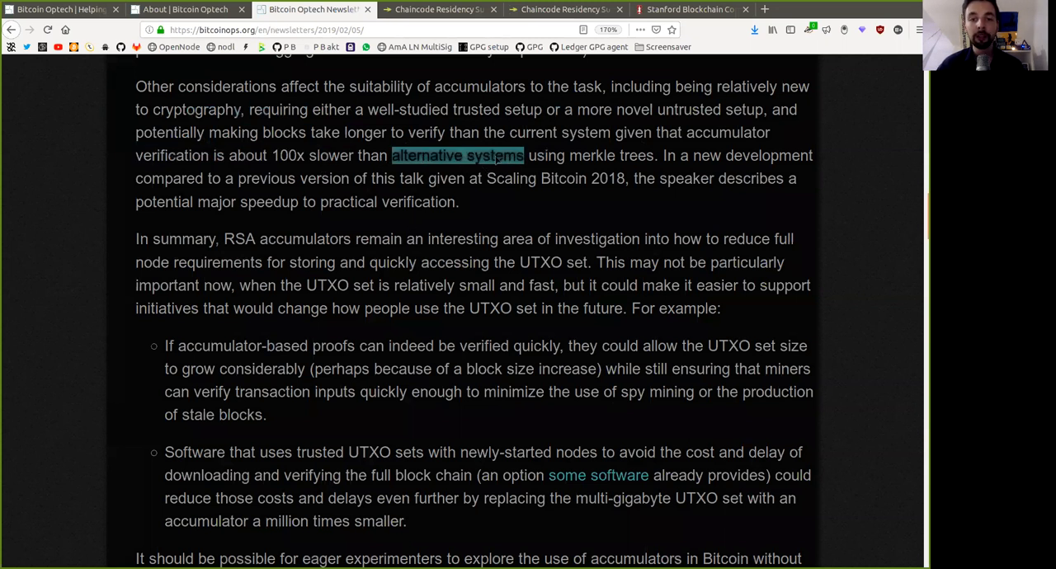
left_click_drag(571, 157, 770, 159)
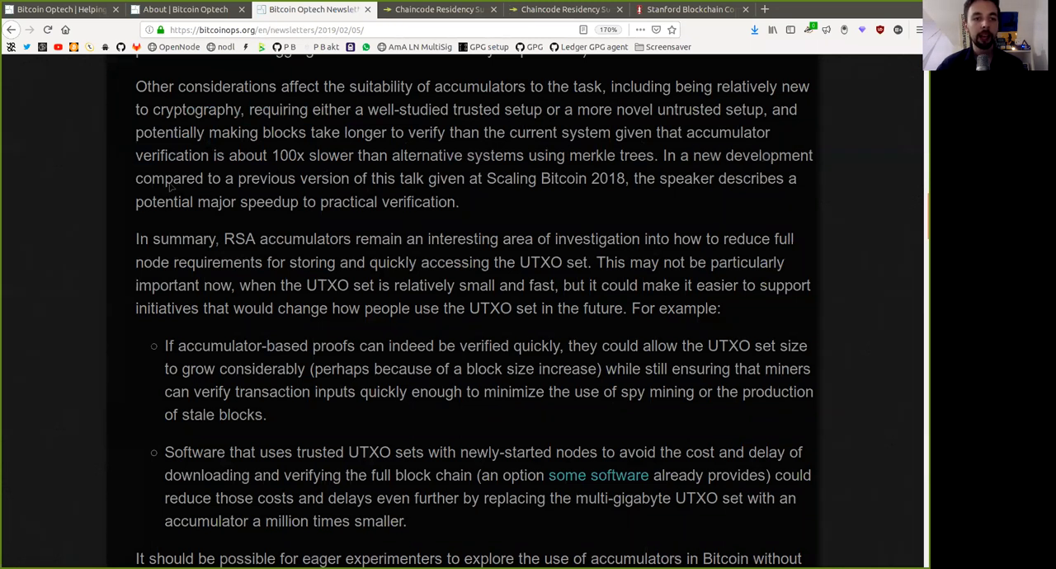
Read along the Scaling Bitcoin 2018 reference where the speaker describes a potential major verification speedup.
left_click_drag(137, 180, 313, 194)
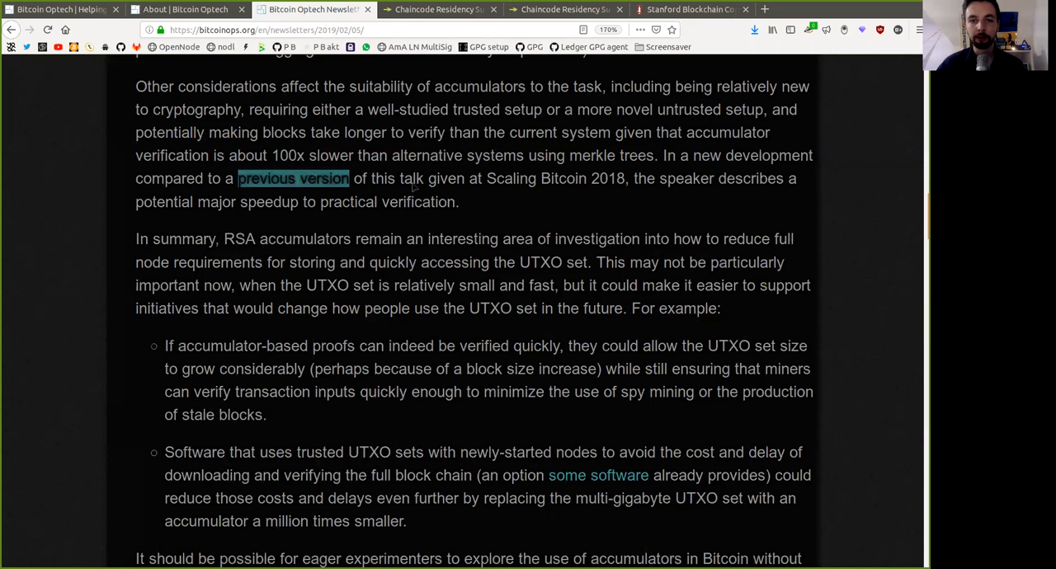
left_click_drag(399, 180, 585, 185)
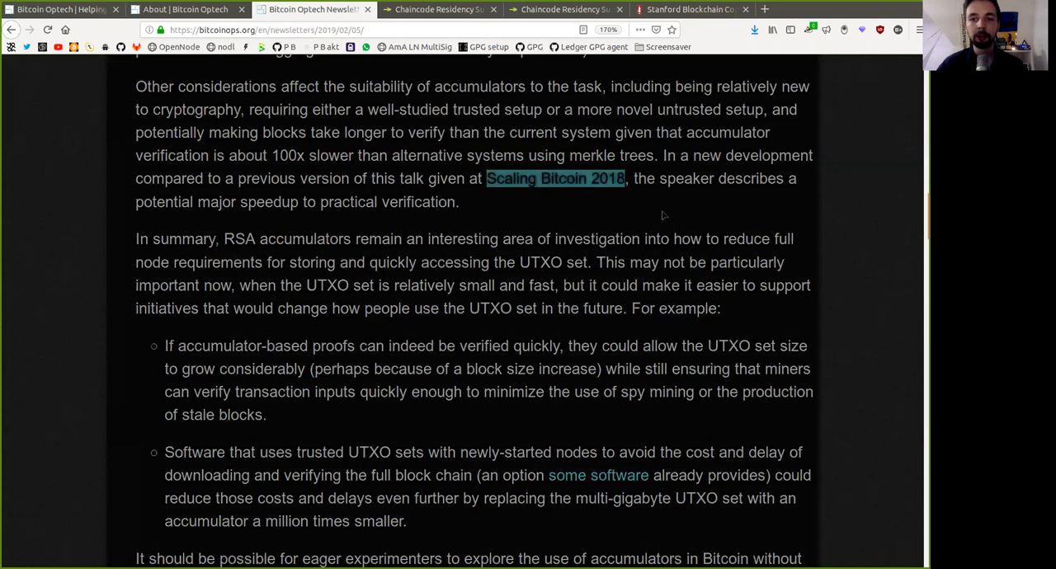
left_click_drag(660, 180, 754, 186)
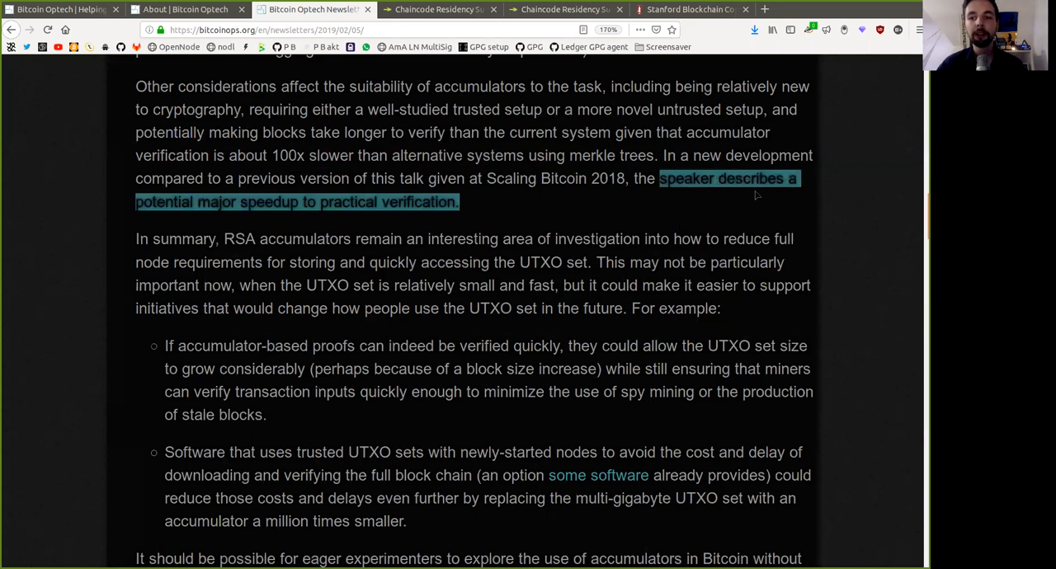
left_click_drag(137, 203, 455, 203)
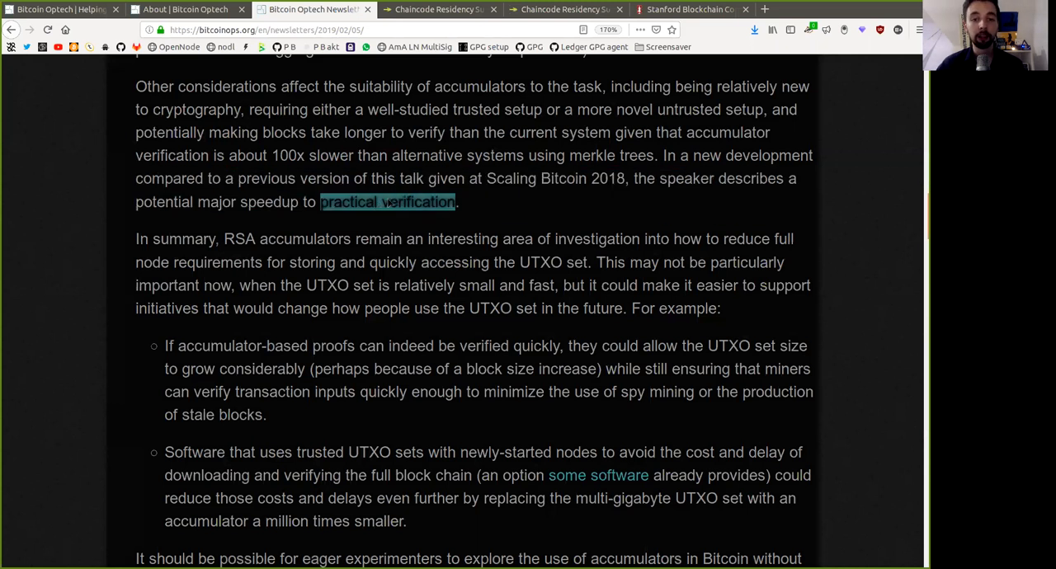
left_click(478, 205)
Read along the summary's first line, highlighting 'RSA accumulators', 'interesting', 'investigation' and 'reduce full'.
left_click_drag(137, 239, 264, 241)
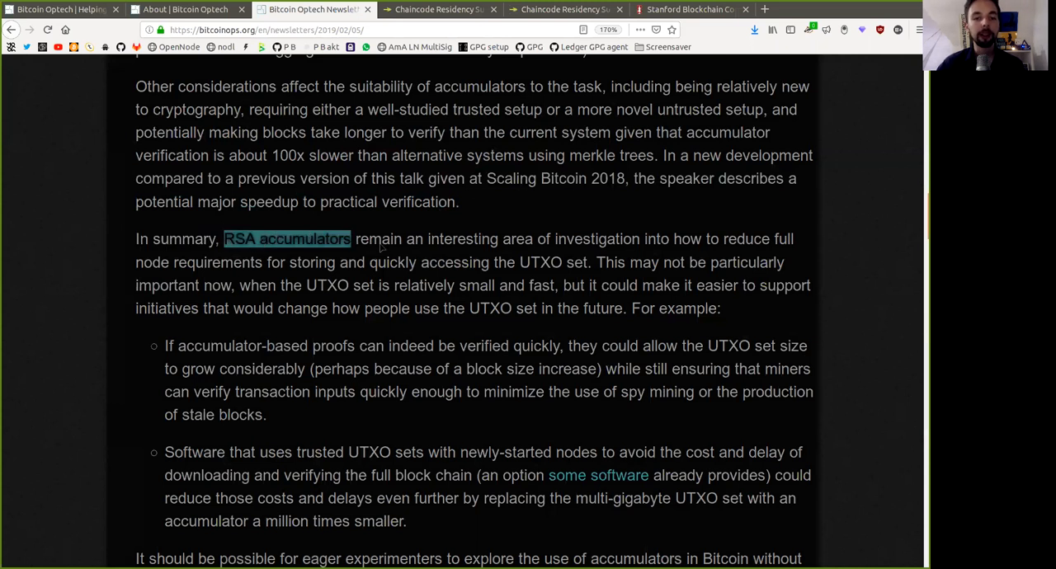
double_click(462, 239)
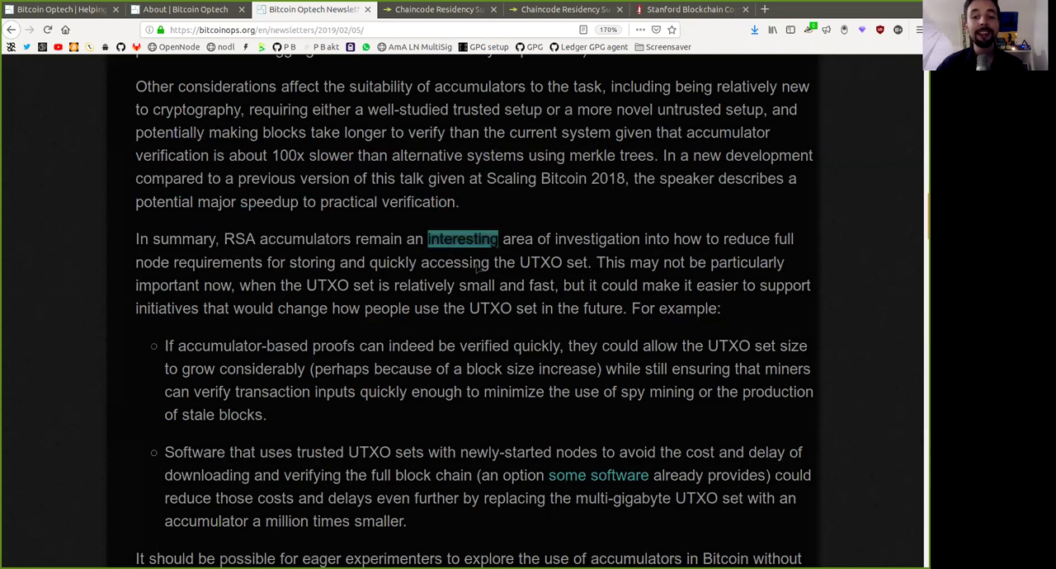
double_click(596, 240)
double_click(746, 240)
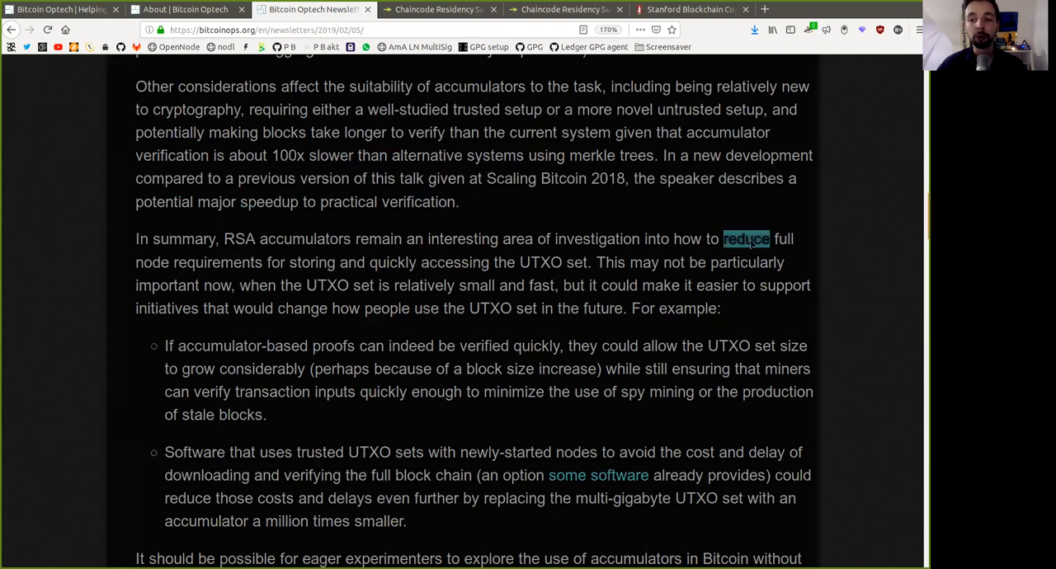
left_click_drag(746, 240, 780, 241)
Highlight 'node requirements', 'quickly accessing', 'UTXO set' and 'particularly' on the next line.
left_click(137, 274)
left_click_drag(135, 262, 205, 263)
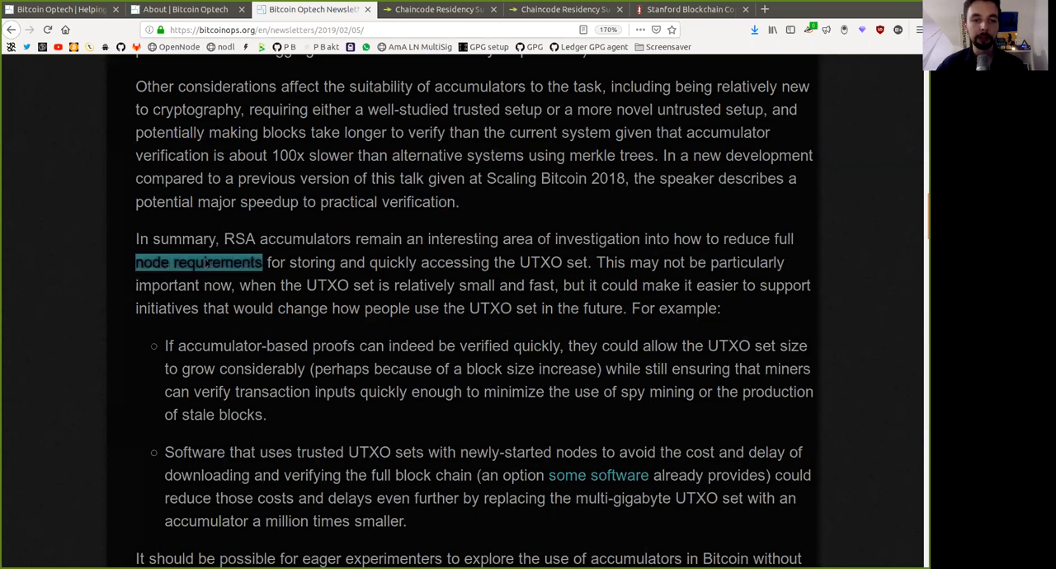
left_click_drag(386, 269, 443, 280)
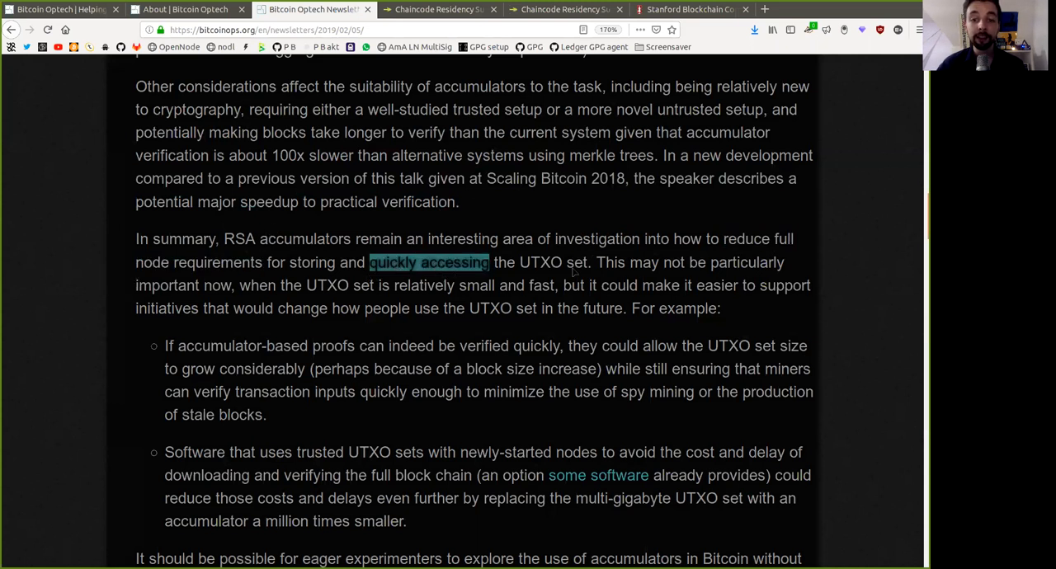
left_click_drag(520, 268, 590, 264)
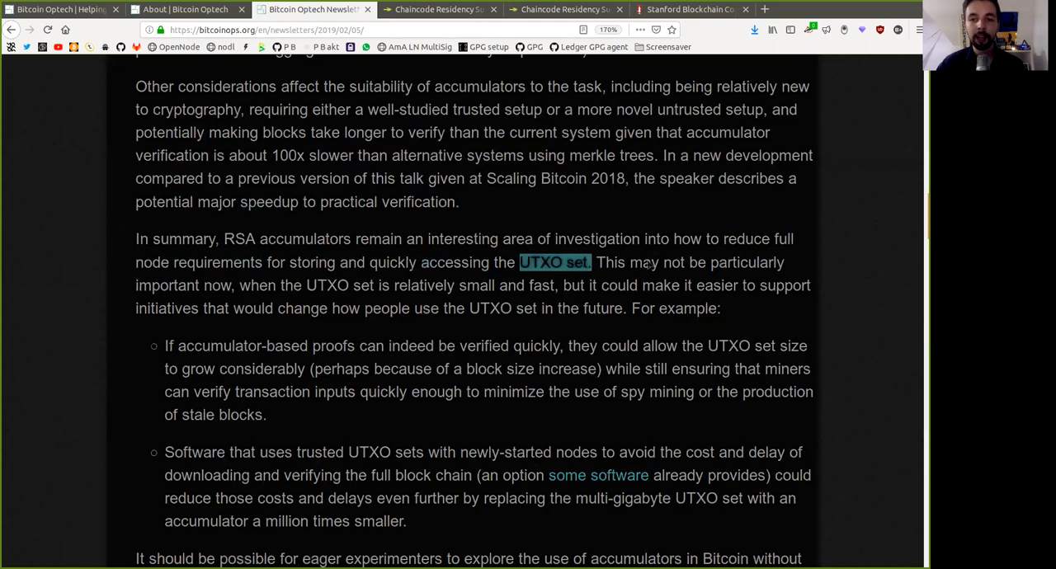
double_click(734, 262)
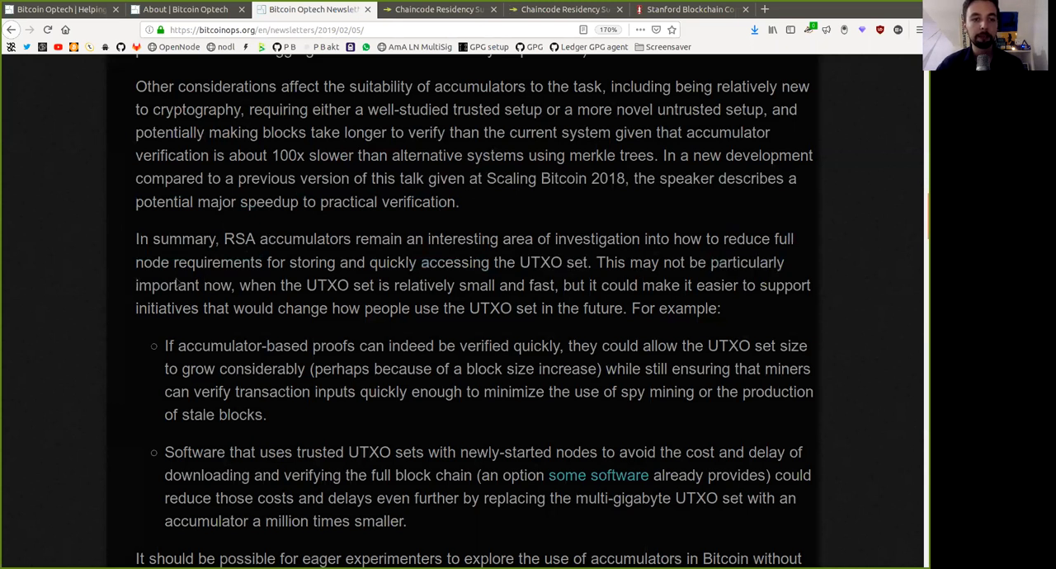
Highlight 'important now', 'UTXO', 'relatively small', 'fast', 'could make', 'easier' and 'support' in turn.
left_click_drag(137, 285, 216, 285)
double_click(328, 286)
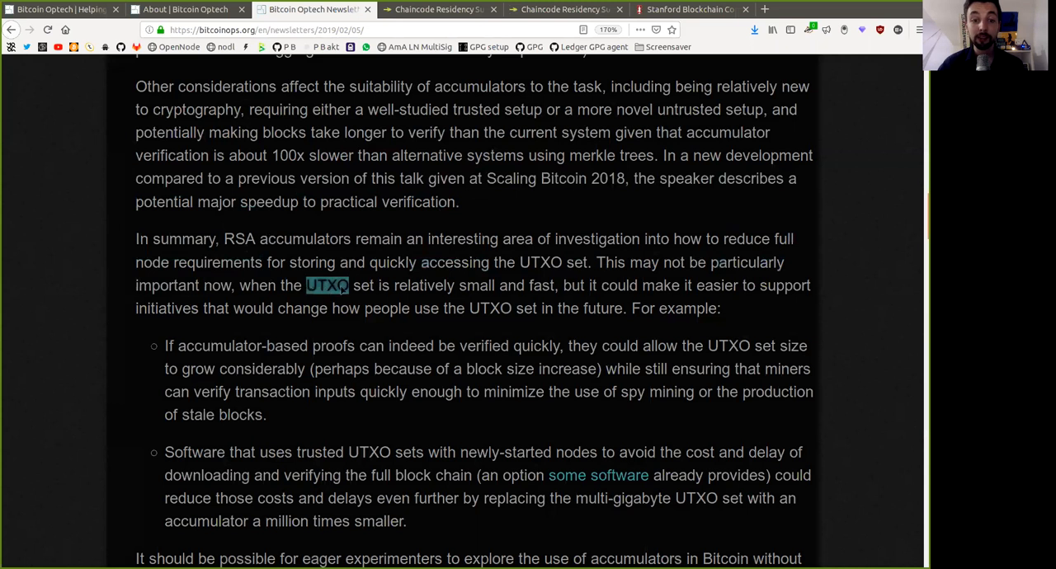
left_click_drag(396, 286, 493, 286)
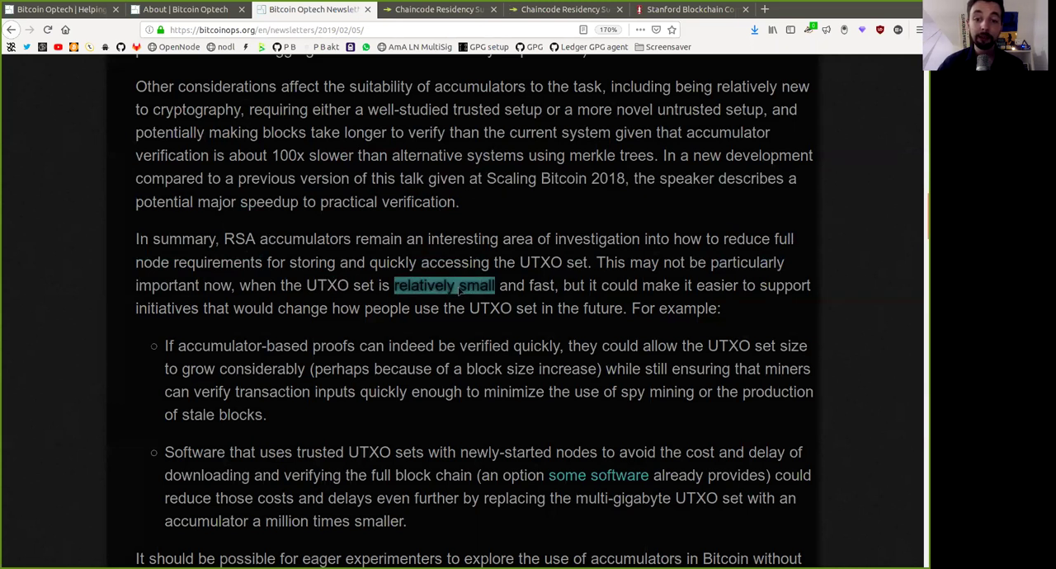
double_click(542, 286)
left_click_drag(634, 289, 660, 293)
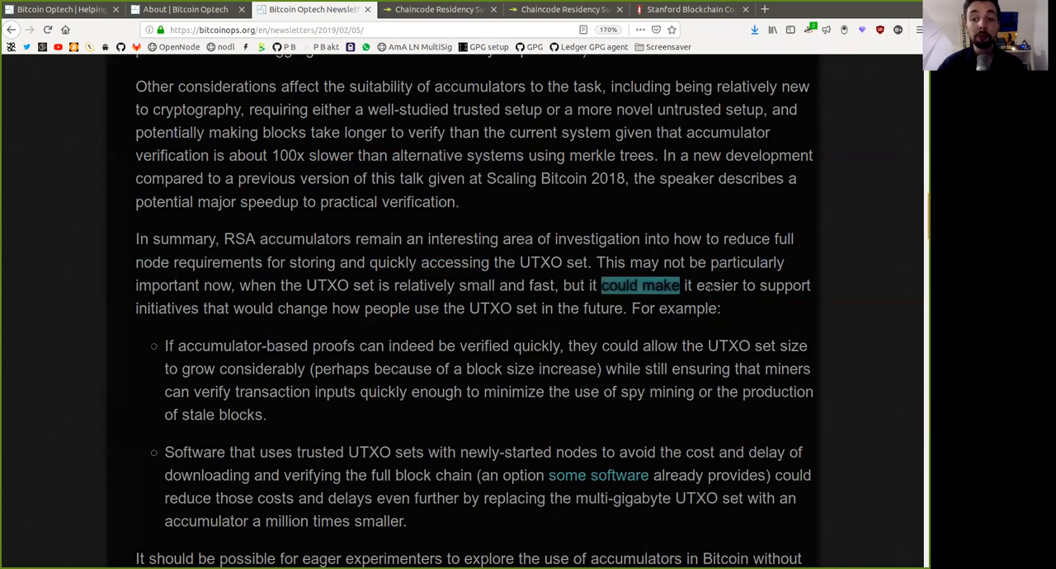
double_click(717, 286)
double_click(783, 285)
Highlight 'initiatives', 'change' and 'UTXO' on the line leading to 'For example'.
left_click_drag(180, 309, 187, 309)
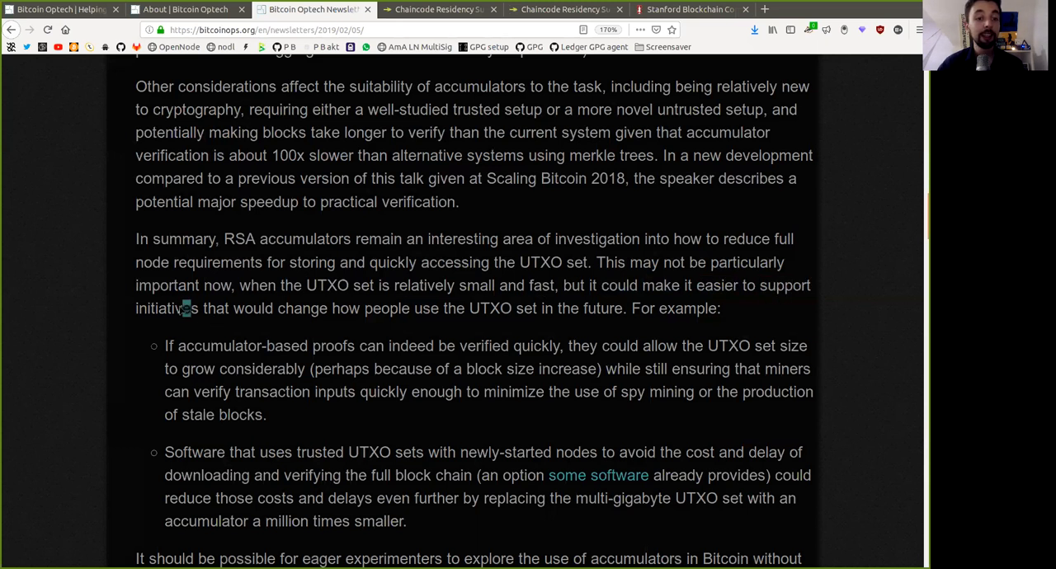
double_click(186, 308)
double_click(302, 308)
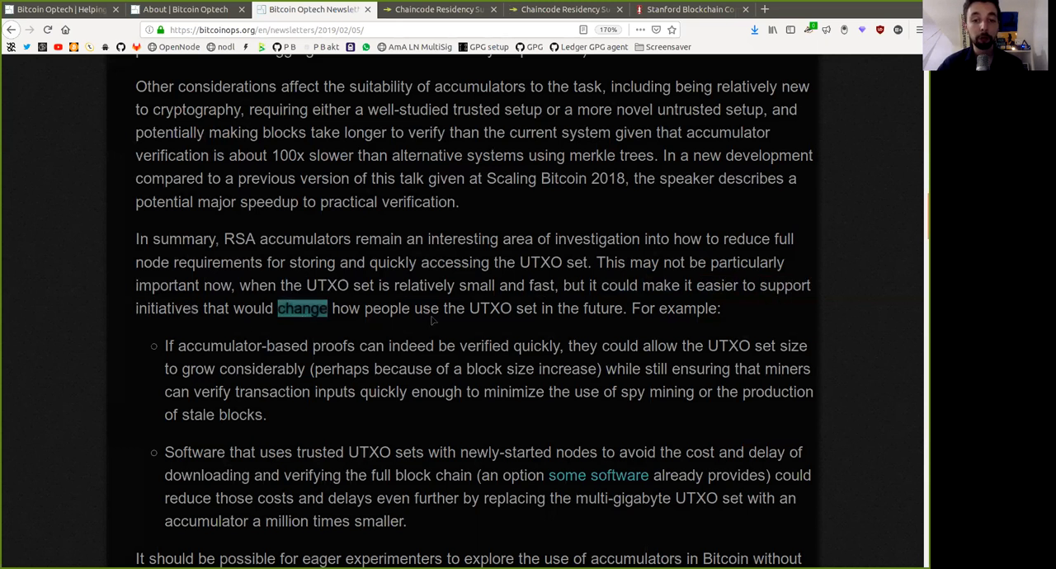
double_click(490, 309)
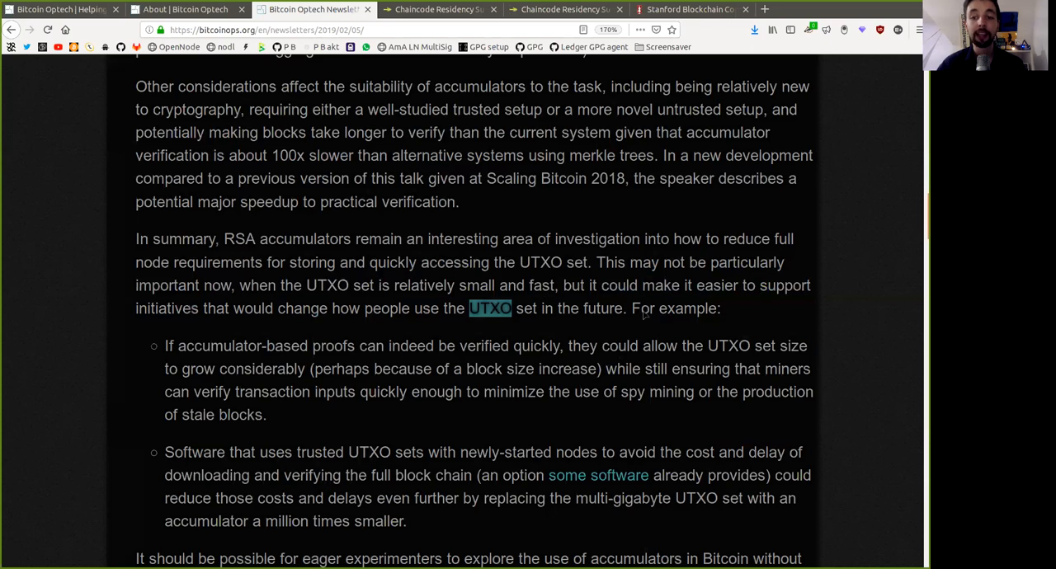
left_click_drag(635, 309, 710, 309)
scroll(495, 289, "down", 2)
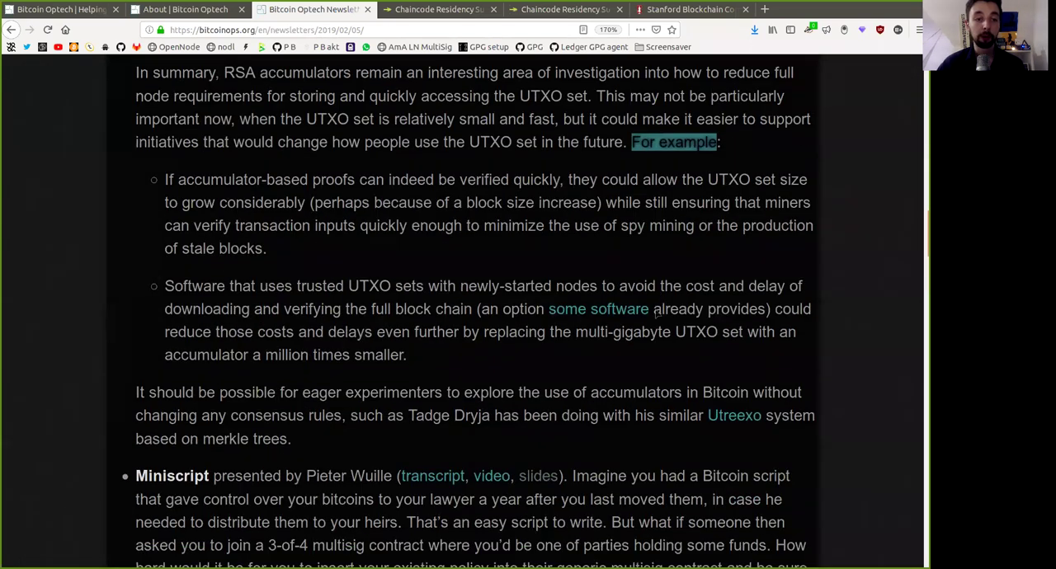
scroll(211, 225, "up", 1)
Read the first bullet's opening line, highlighting 'accumulator-based', 'indeed', 'verified quickly', 'could' and 'UTXO set size'.
double_click(198, 235)
left_click_drag(198, 236, 330, 233)
double_click(411, 235)
left_click(487, 241)
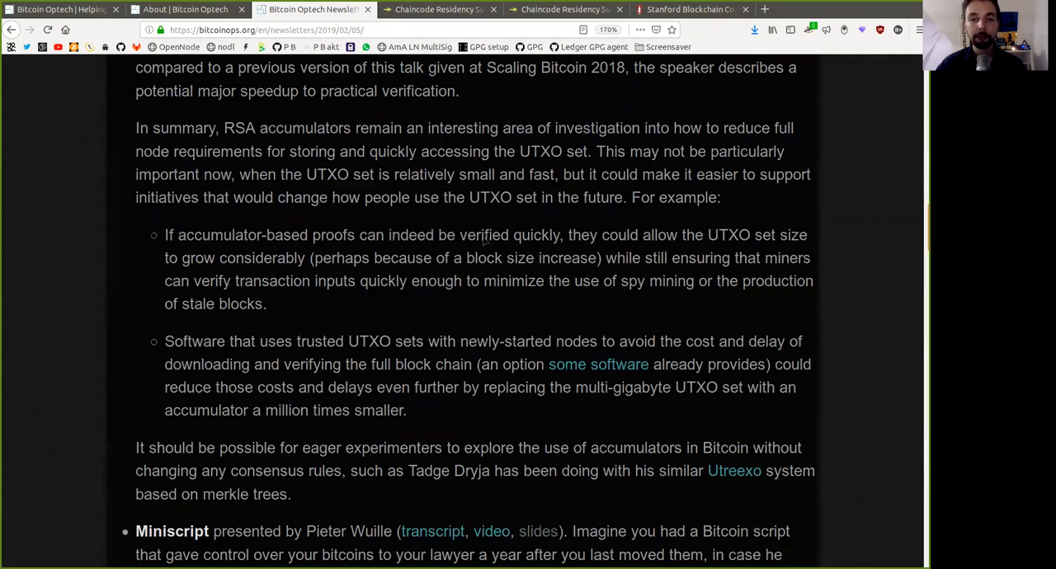
double_click(485, 241)
left_click_drag(485, 241, 542, 241)
left_click(634, 247)
double_click(620, 238)
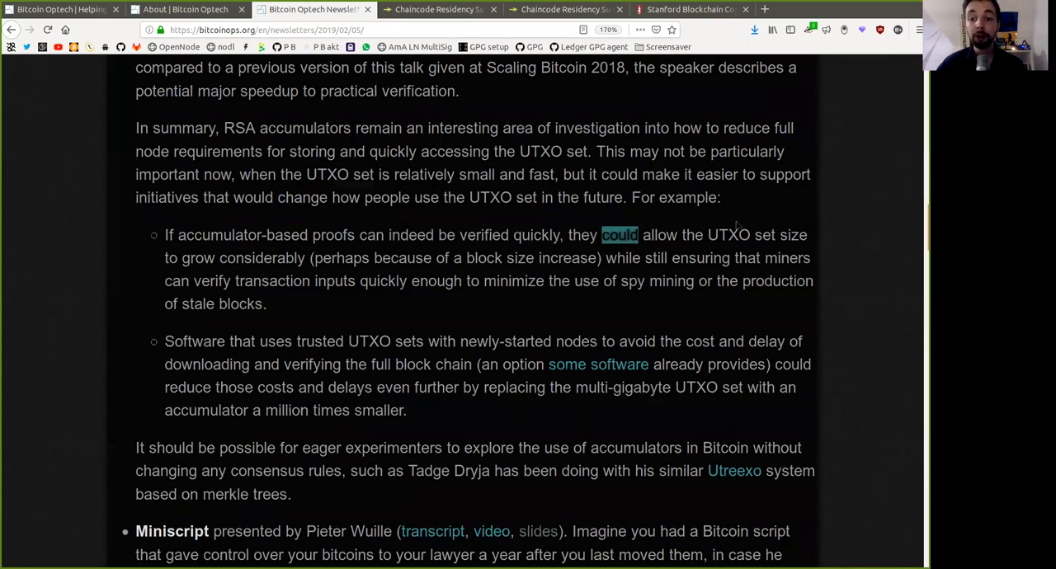
left_click(731, 239)
double_click(731, 239)
left_click_drag(731, 240, 774, 239)
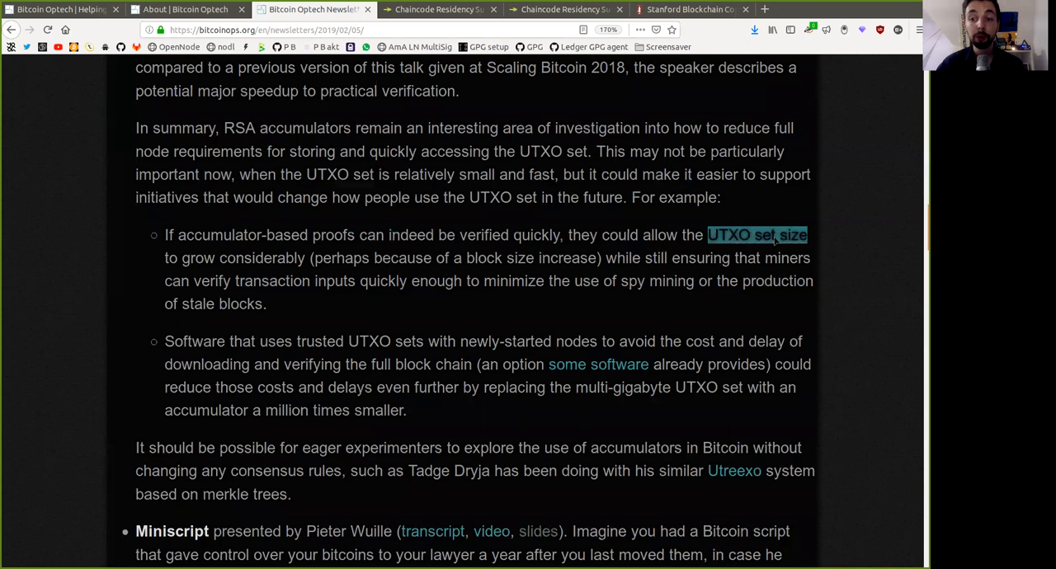
Highlight 'grow', 'considerably', 'perhaps', 'block size increase', 'still' and 'miners' on the second line.
left_click_drag(178, 235, 199, 257)
double_click(266, 259)
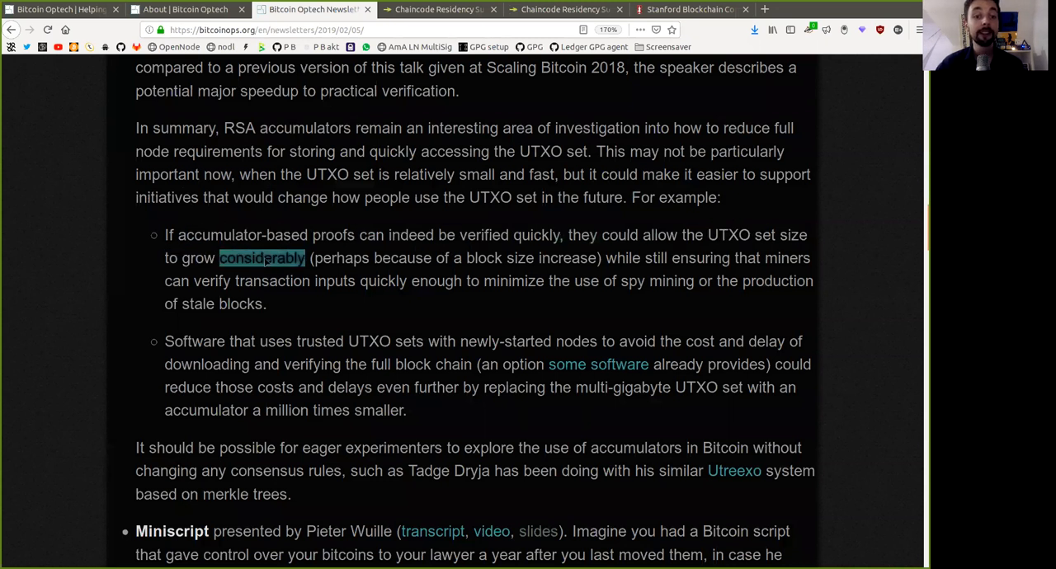
left_click(363, 262)
double_click(341, 259)
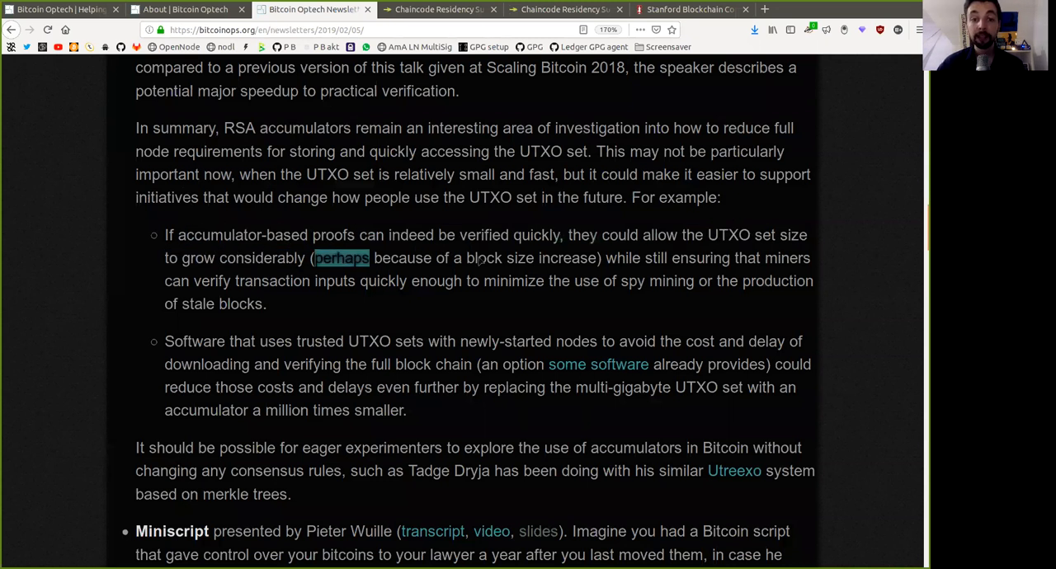
left_click(463, 250)
left_click_drag(472, 260, 551, 261)
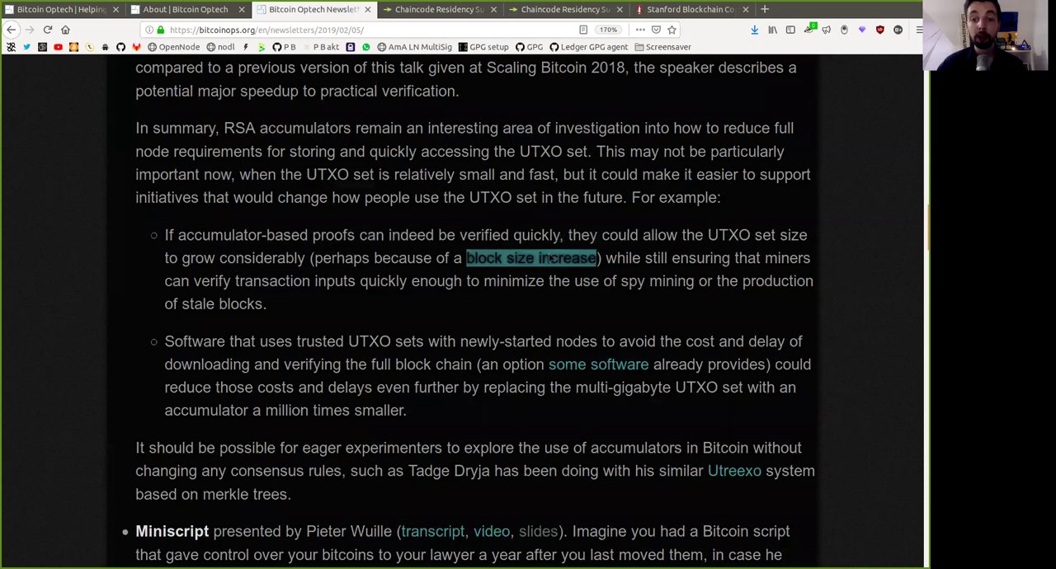
left_click(665, 259)
double_click(656, 258)
left_click(775, 263)
double_click(787, 260)
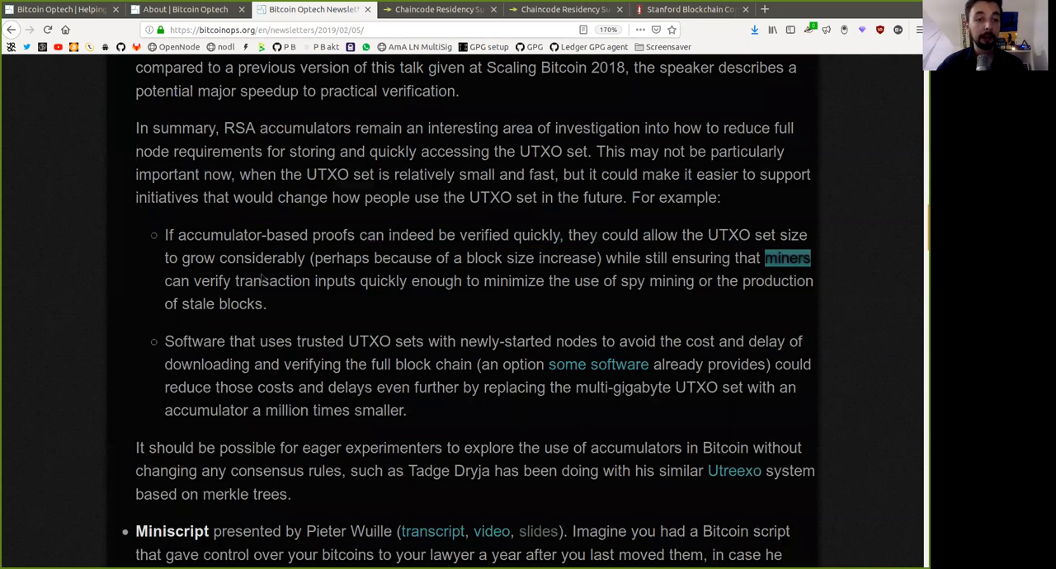
Highlight 'verify transaction', 'minimize', 'spy mining', 'production', then 'Software' and 'stale' as the next bullet begins.
left_click_drag(196, 282, 478, 281)
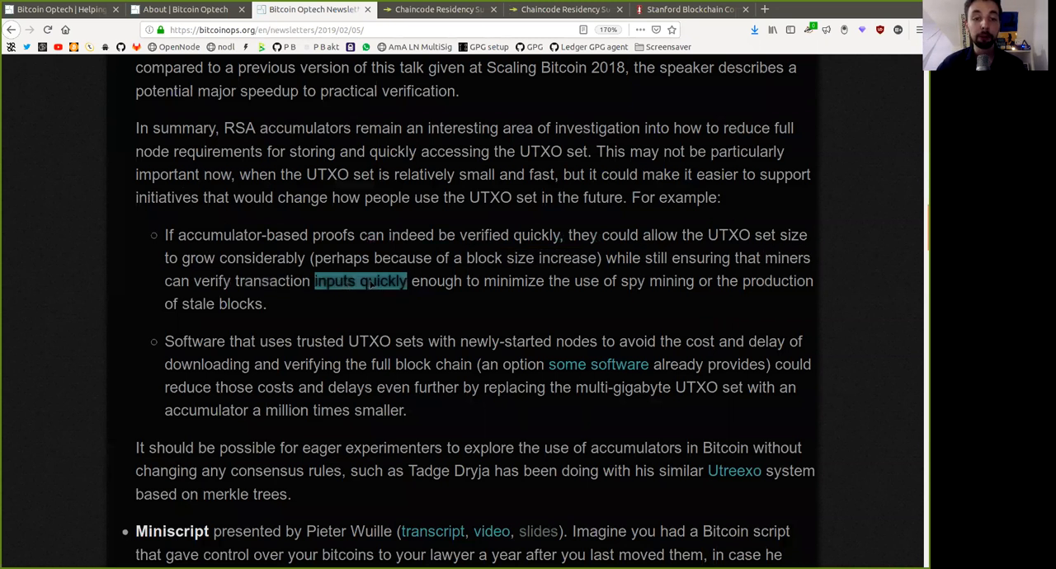
double_click(516, 281)
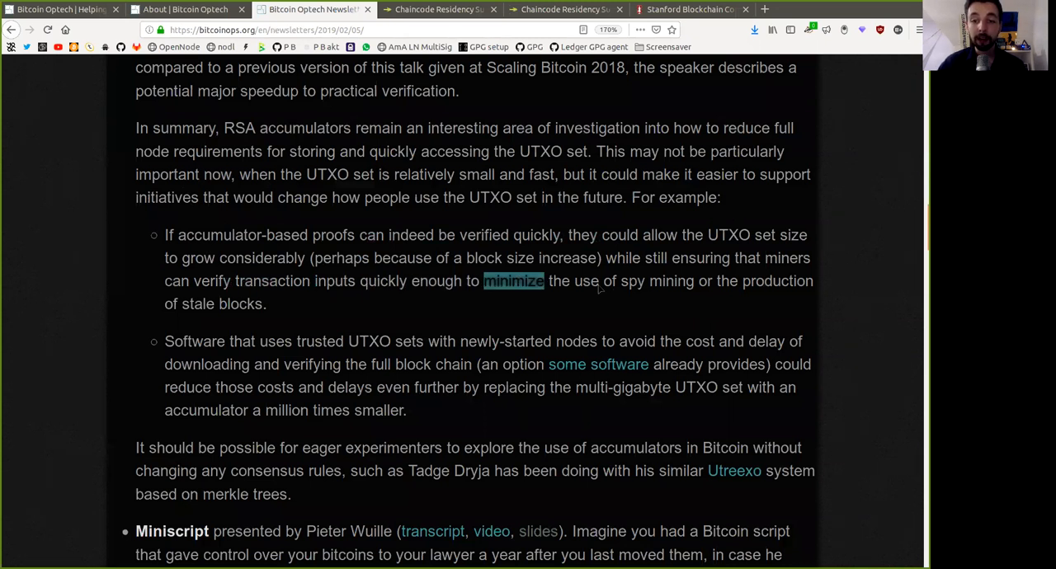
left_click_drag(623, 281, 670, 285)
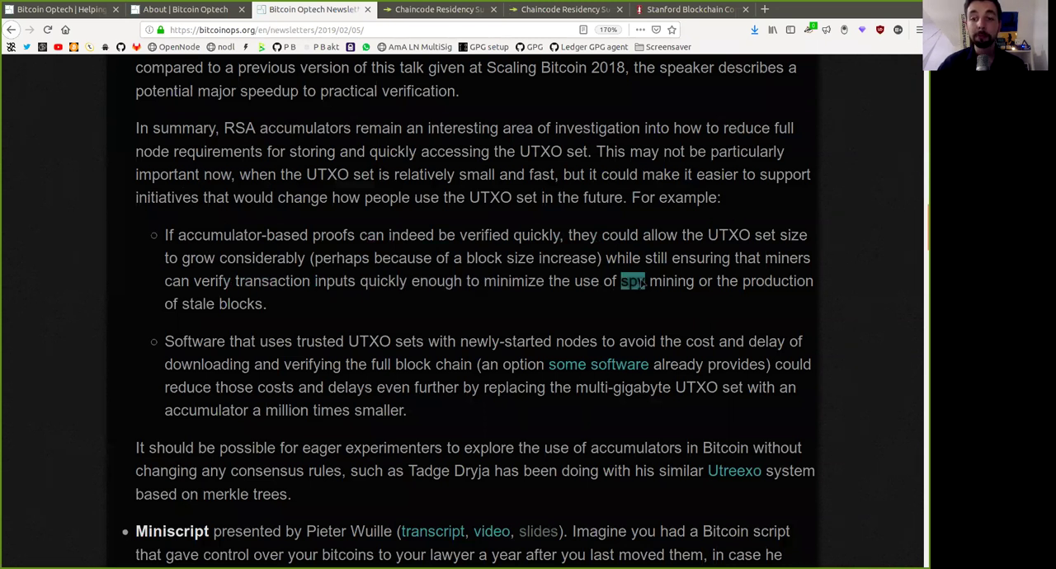
double_click(781, 284)
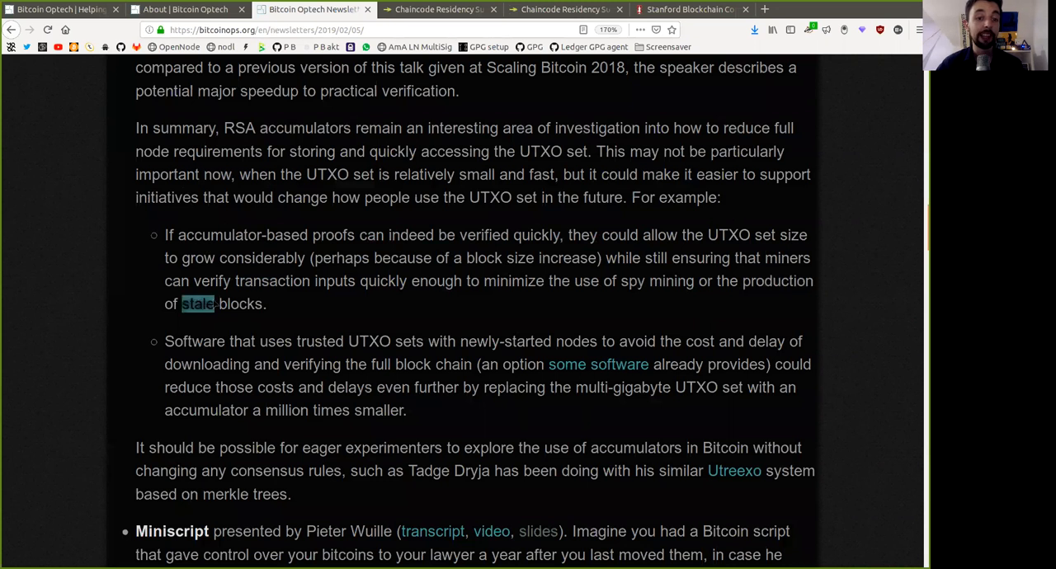
left_click_drag(216, 304, 264, 305)
left_click_drag(165, 342, 392, 341)
left_click(256, 348)
double_click(199, 346)
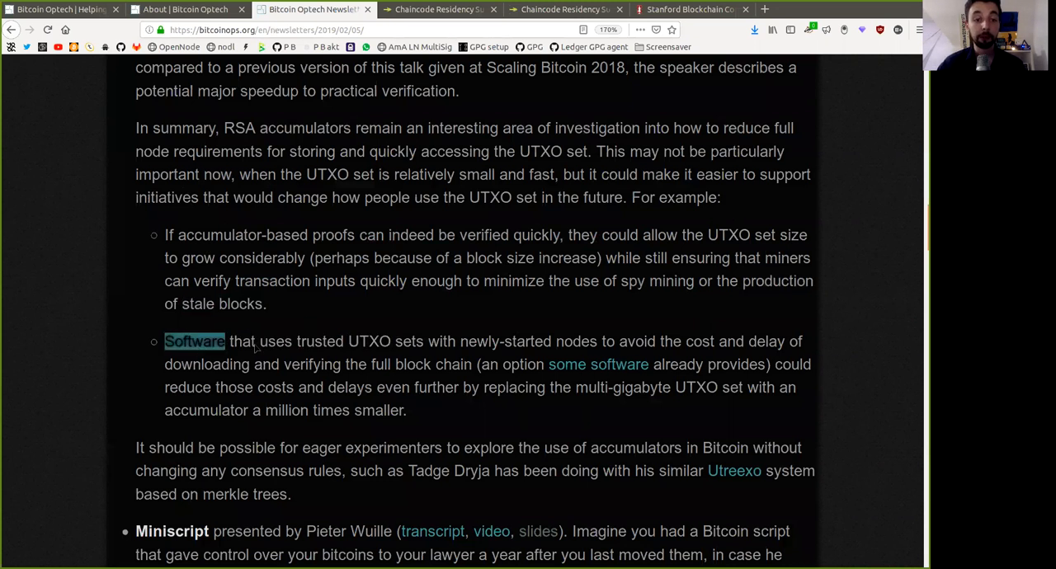
double_click(320, 345)
left_click_drag(320, 345, 544, 350)
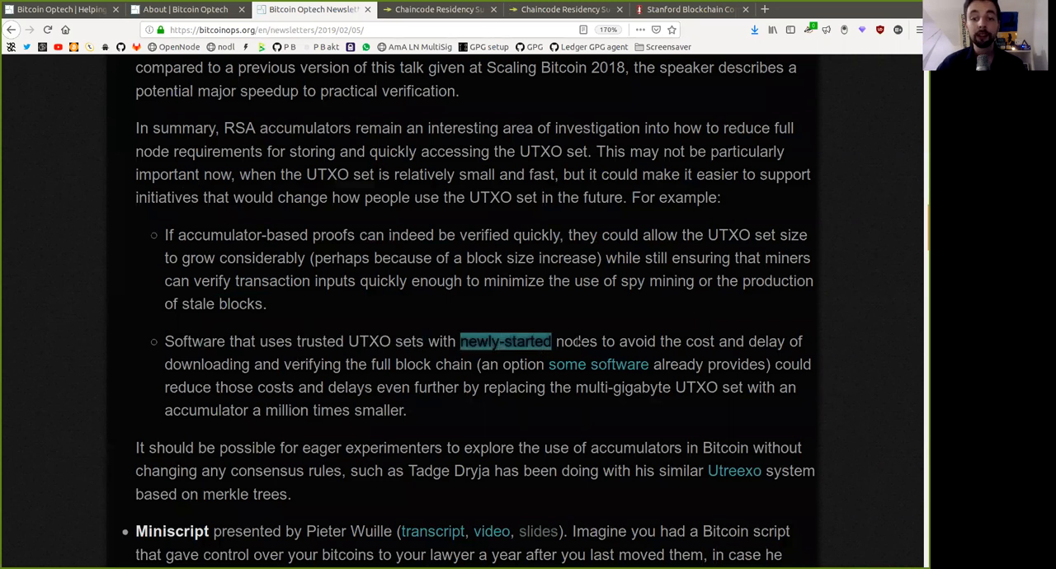
double_click(578, 342)
left_click(670, 348)
double_click(710, 348)
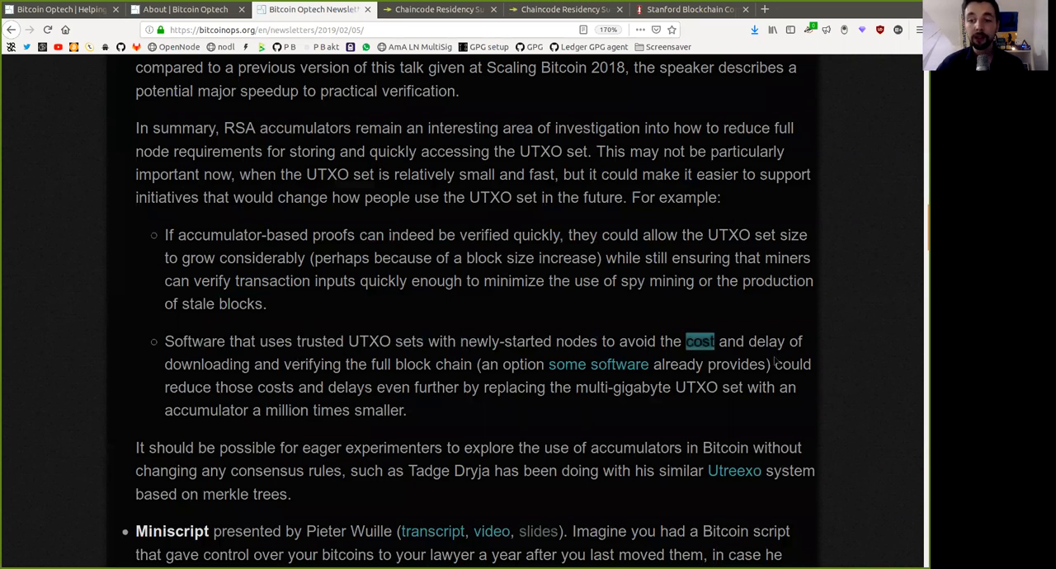
left_click(776, 361)
double_click(782, 348)
double_click(181, 363)
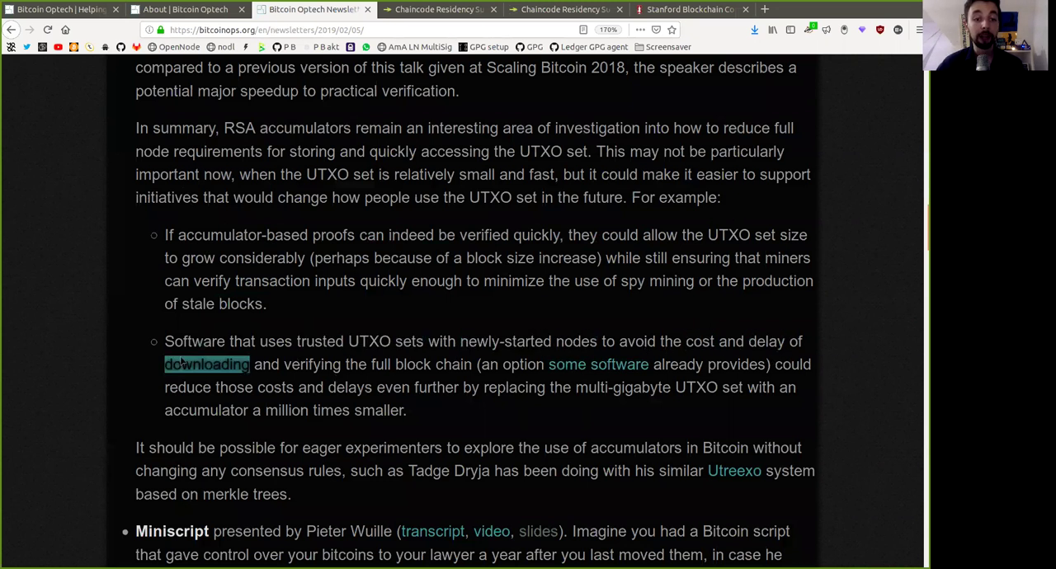
double_click(322, 368)
left_click_drag(372, 369, 433, 373)
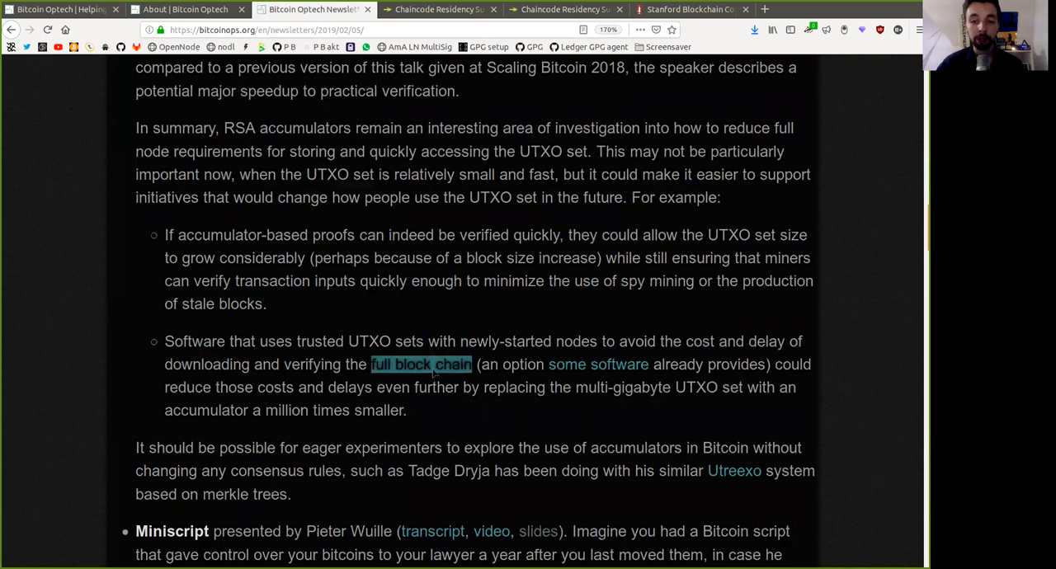
left_click_drag(505, 369, 718, 372)
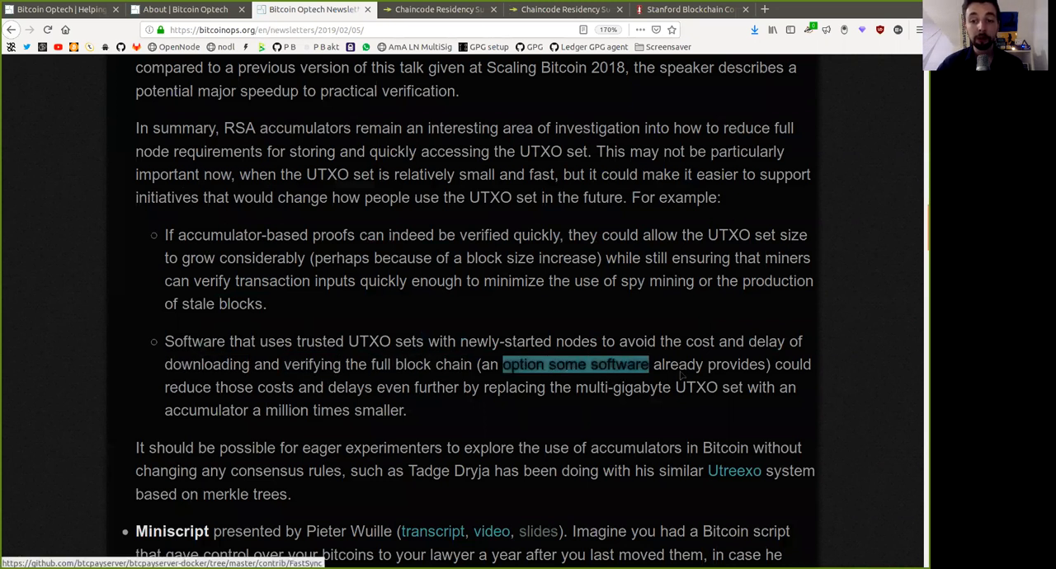
left_click(791, 370)
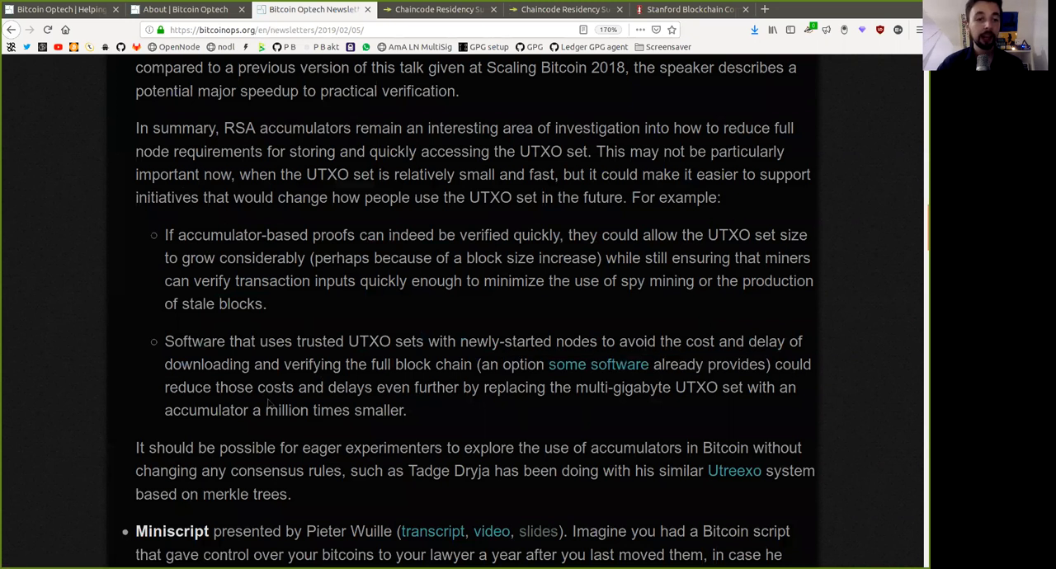
left_click_drag(162, 390, 363, 390)
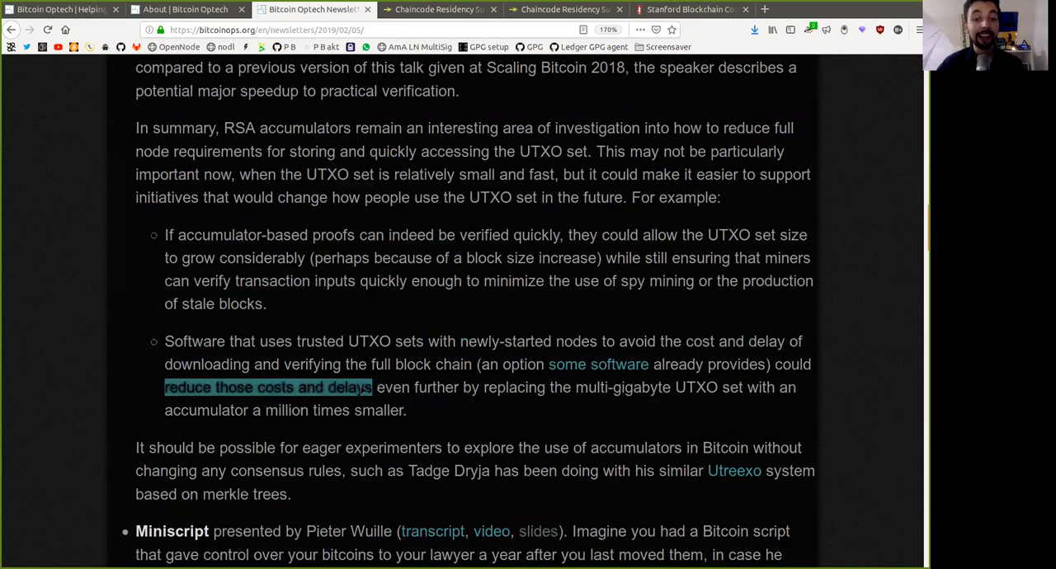
double_click(427, 393)
double_click(515, 396)
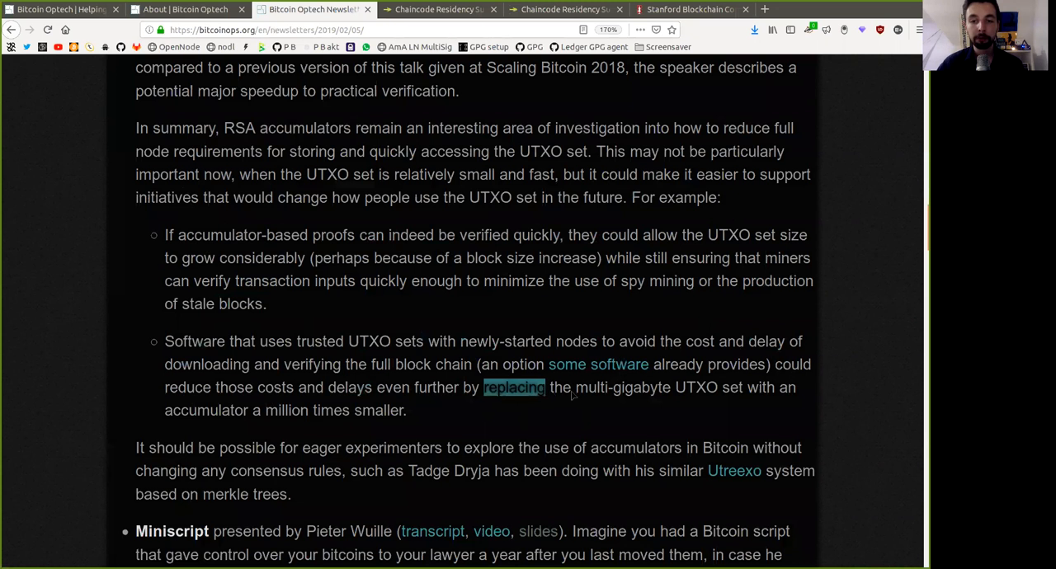
left_click(599, 391)
left_click_drag(578, 391, 682, 400)
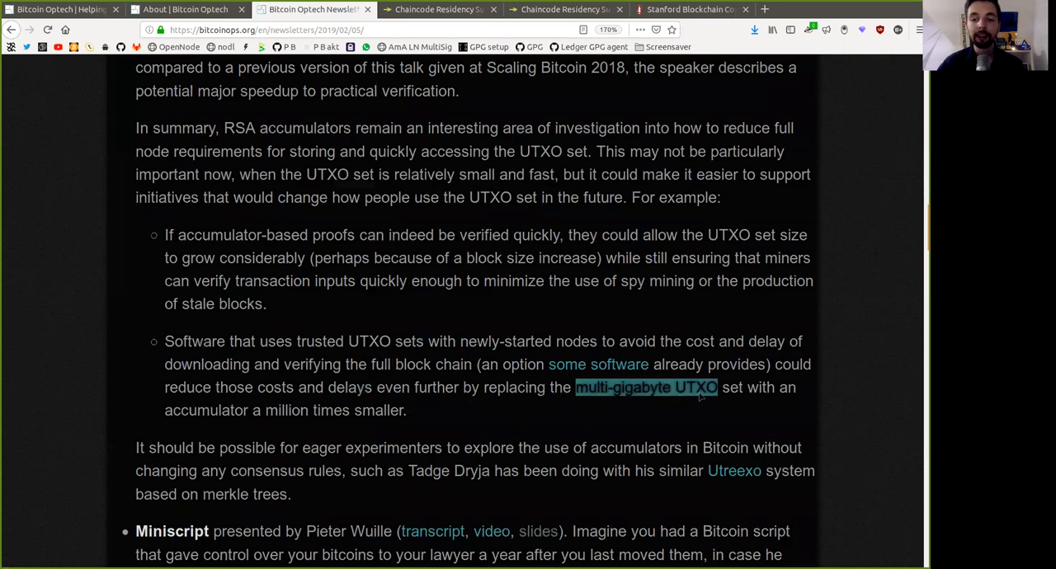
double_click(204, 413)
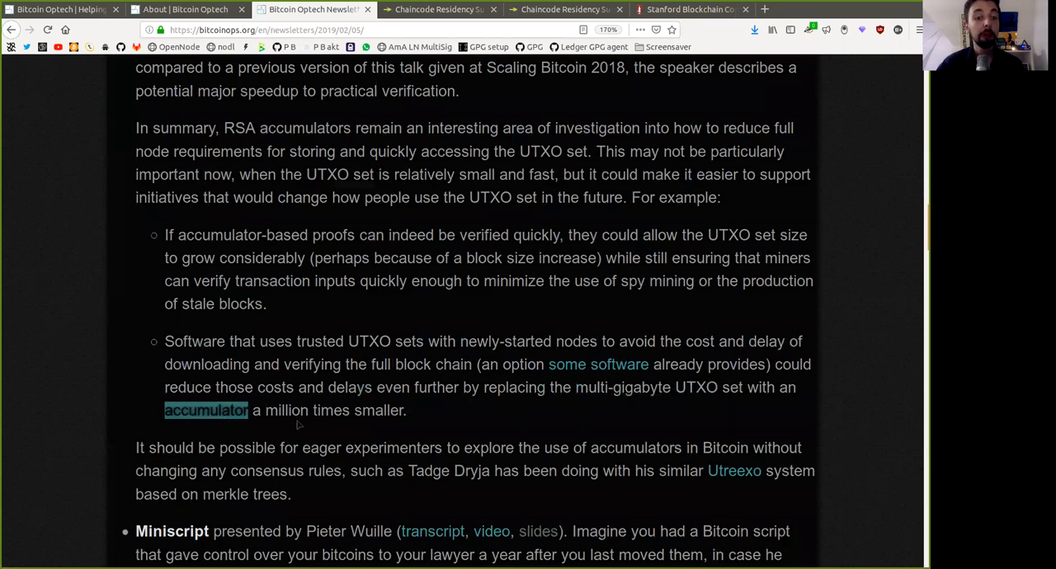
left_click(297, 421)
left_click_drag(267, 412, 405, 412)
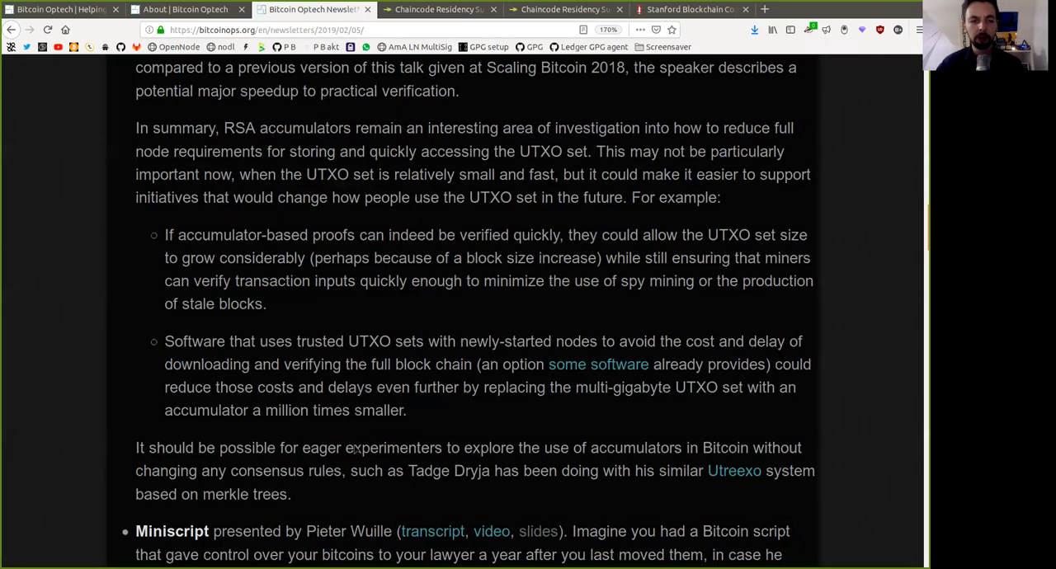
left_click(356, 450)
double_click(177, 452)
left_click(272, 452)
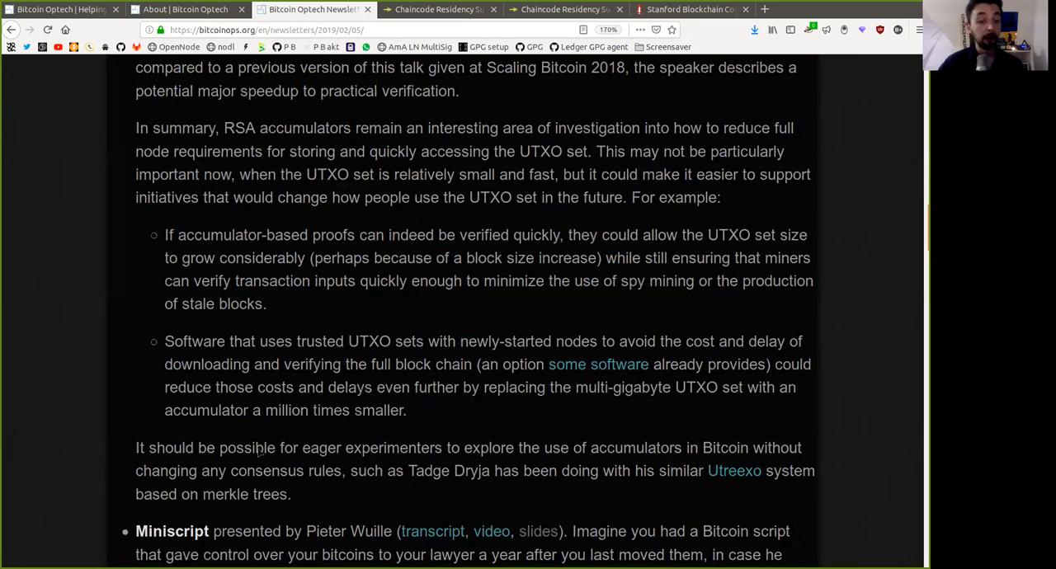
double_click(247, 449)
double_click(322, 449)
left_click_drag(321, 449, 403, 450)
left_click(473, 467)
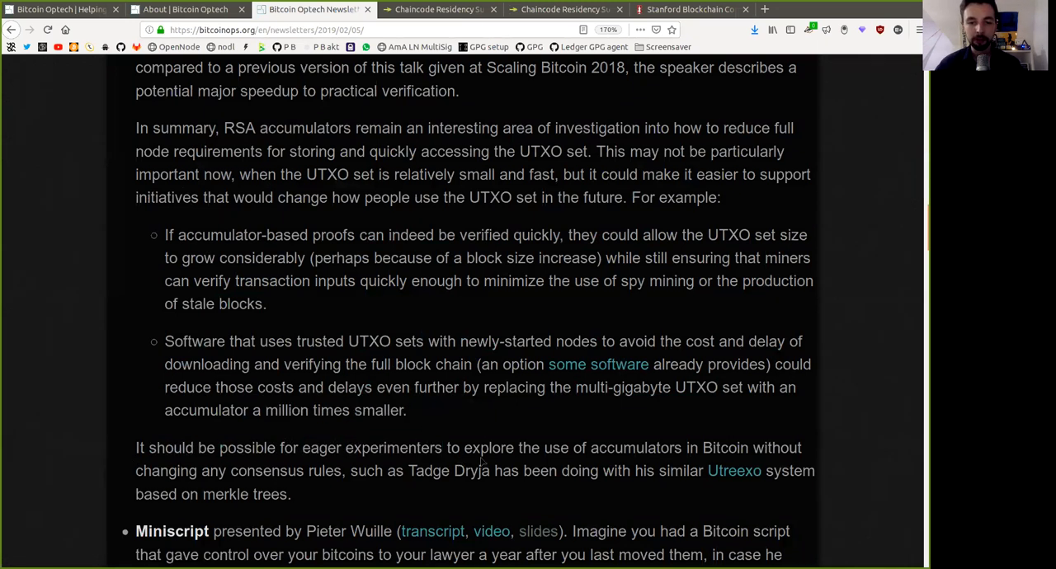
double_click(489, 448)
double_click(631, 453)
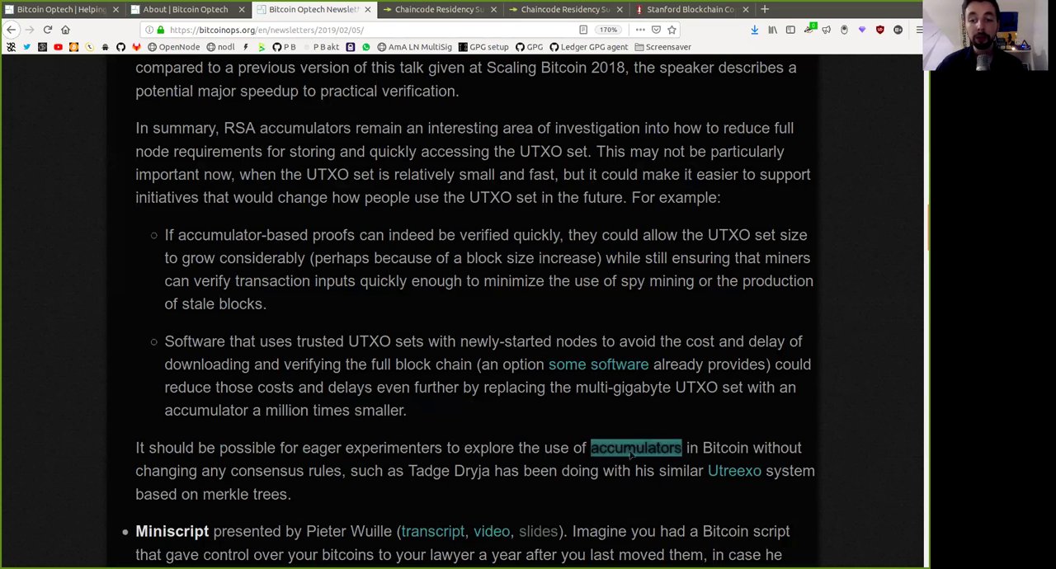
double_click(719, 450)
mouse_move(720, 449)
left_mouse_down()
mouse_move(189, 472)
mouse_move(330, 478)
left_mouse_up()
double_click(209, 471)
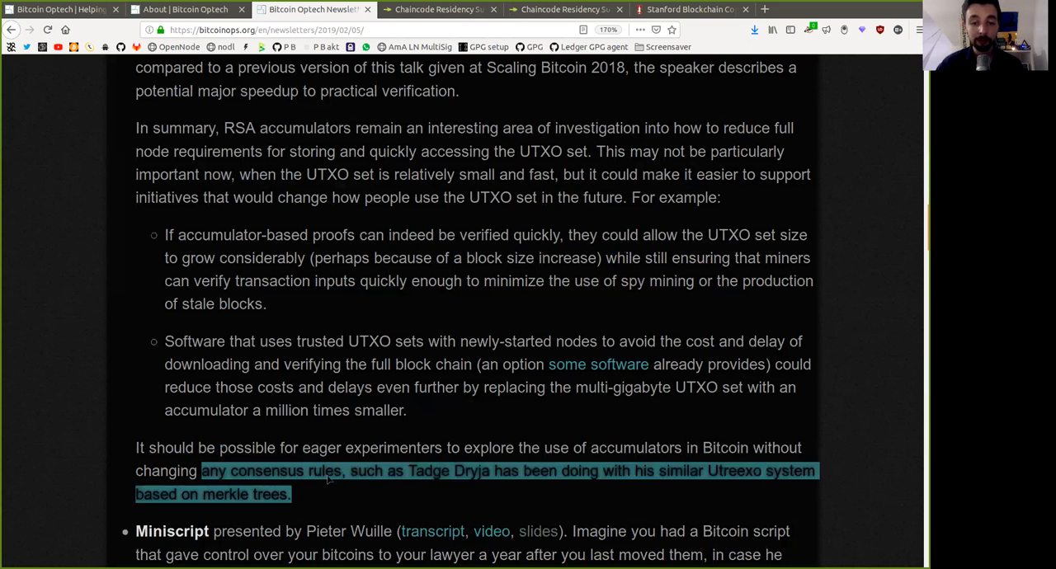
left_click(454, 488)
double_click(429, 471)
left_click_drag(429, 471, 467, 472)
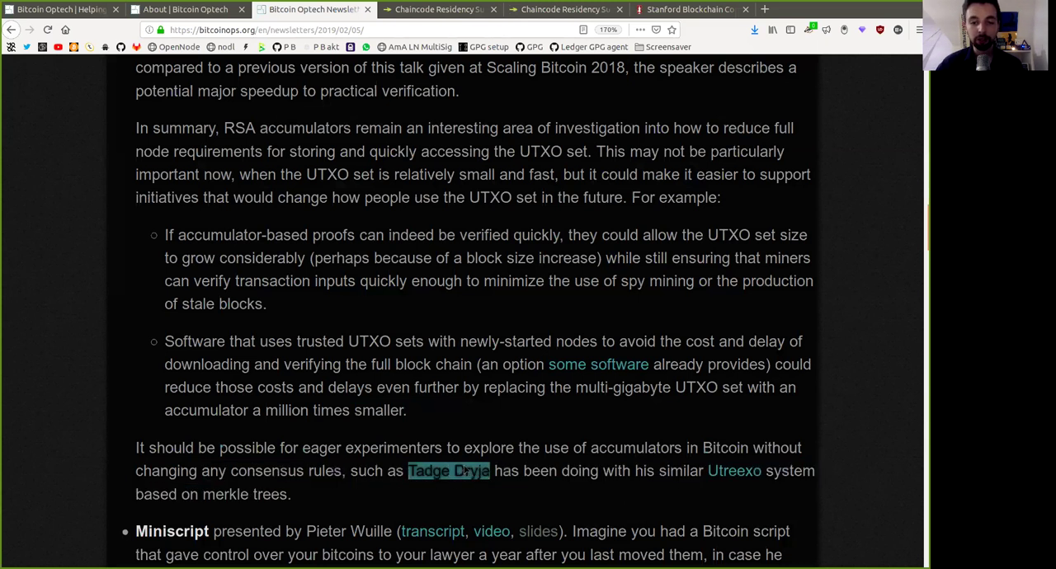
double_click(580, 472)
double_click(681, 471)
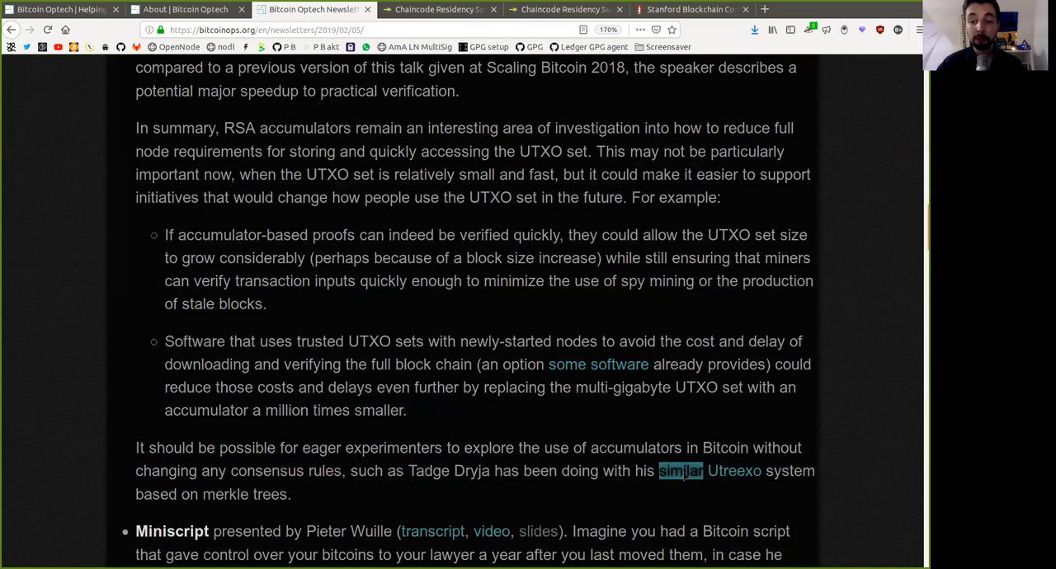
left_click_drag(681, 471, 813, 475)
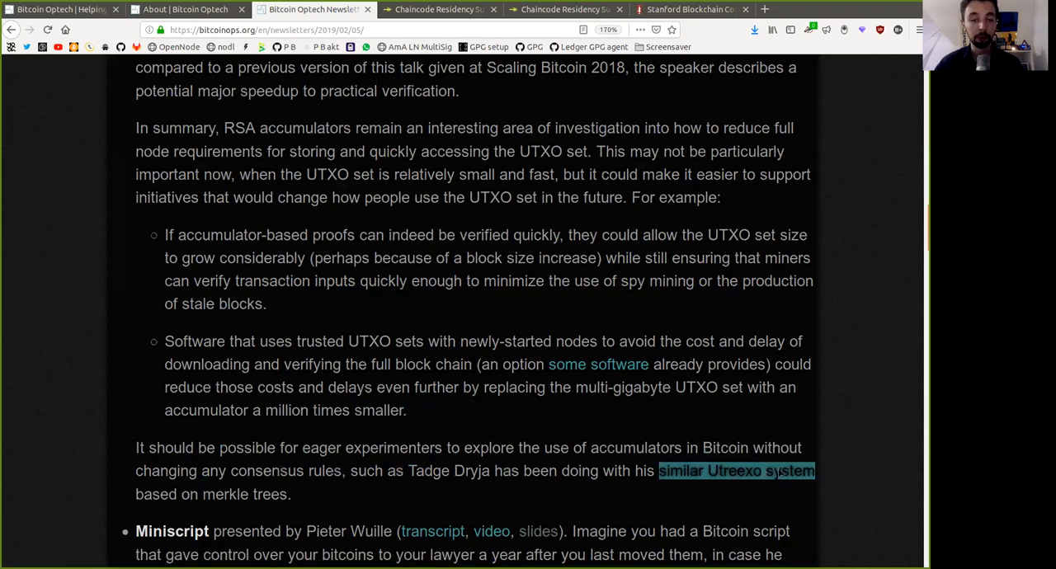
left_click(227, 499)
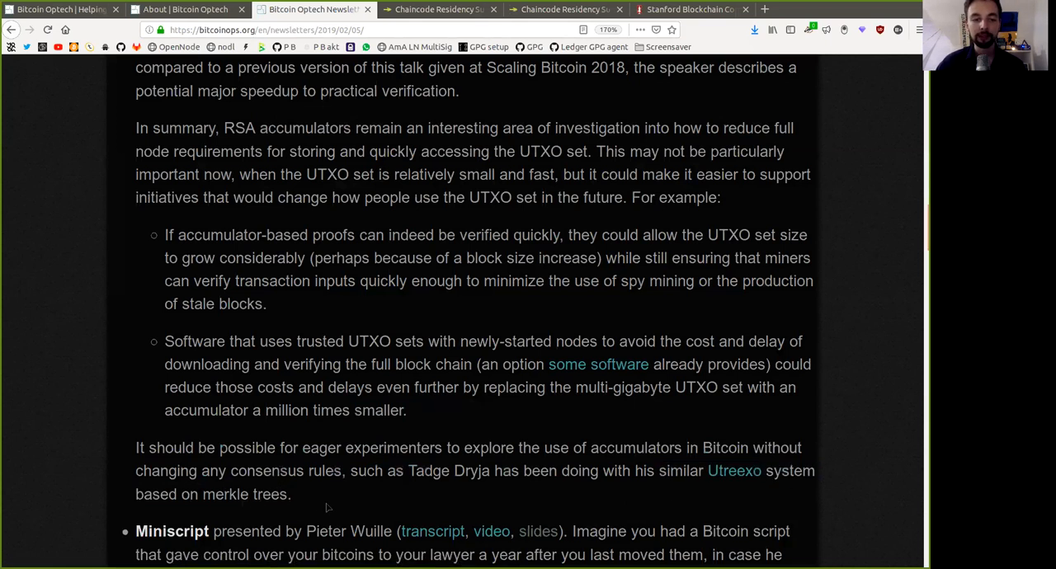
scroll(329, 507, "down", 7)
scroll(328, 493, "down", 3)
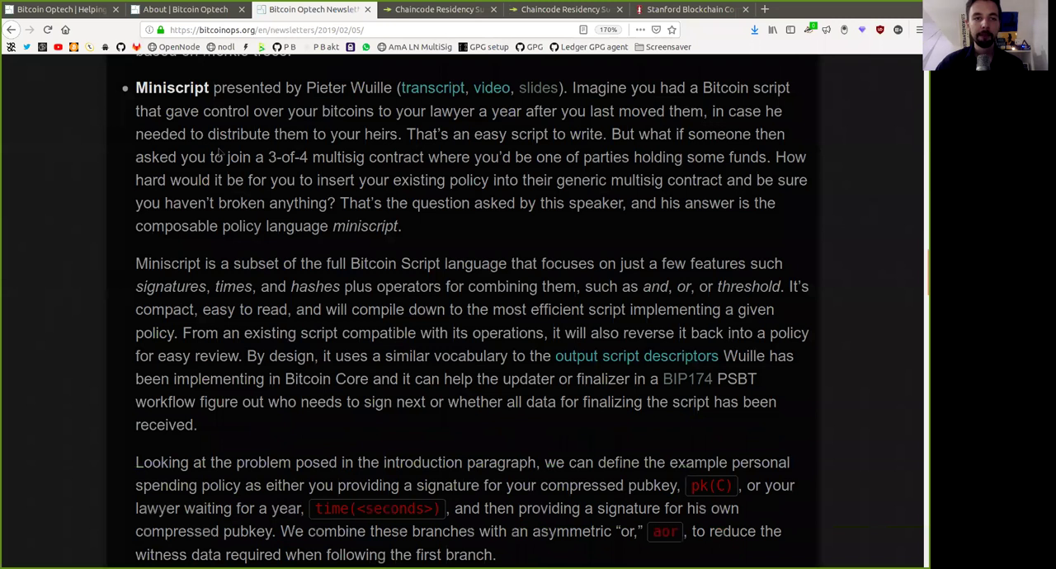
Highlight 'Miniscript', the presenter's name, 'Imagine', the Bitcoin script clause and 'control over your bitcoins'.
double_click(171, 88)
left_click_drag(306, 88, 392, 87)
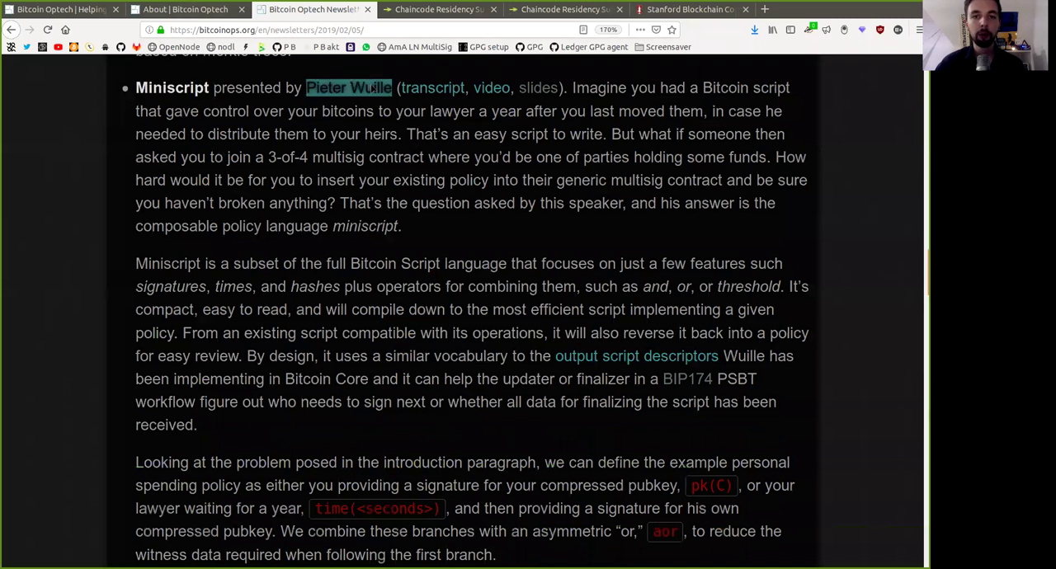
double_click(606, 90)
left_click_drag(703, 87, 823, 106)
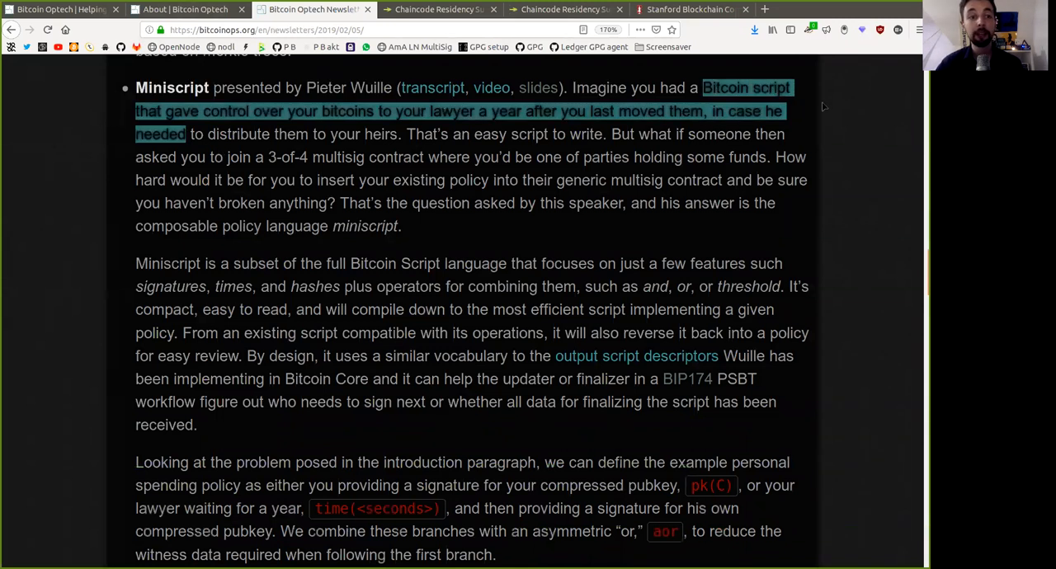
left_click(272, 119)
double_click(227, 111)
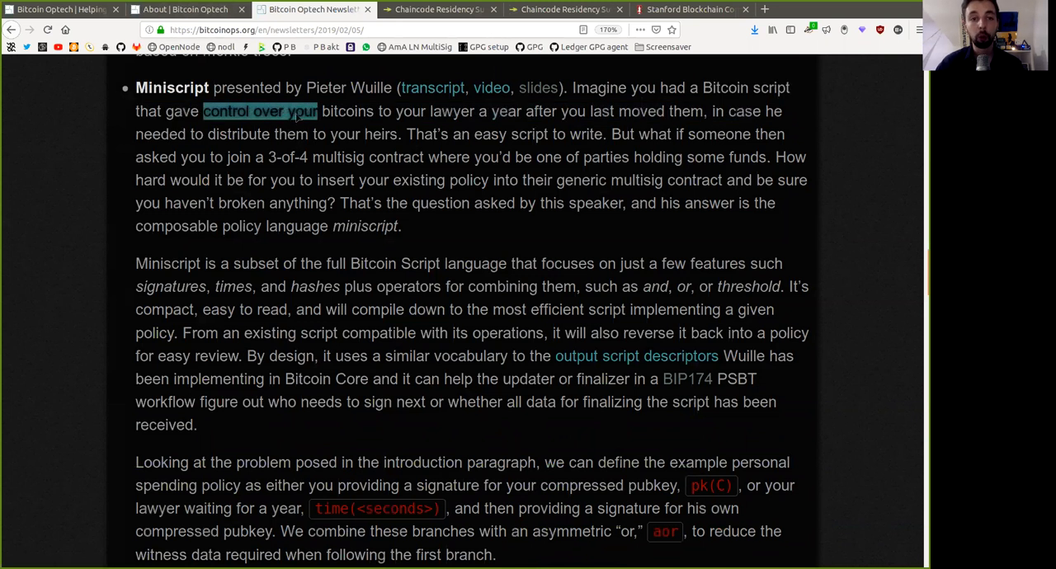
left_click_drag(226, 112, 493, 120)
Highlight 'your lawyer', 'after', 'last moved them', 'needed', 'distribute' and 'to your heirs'.
left_click(415, 122)
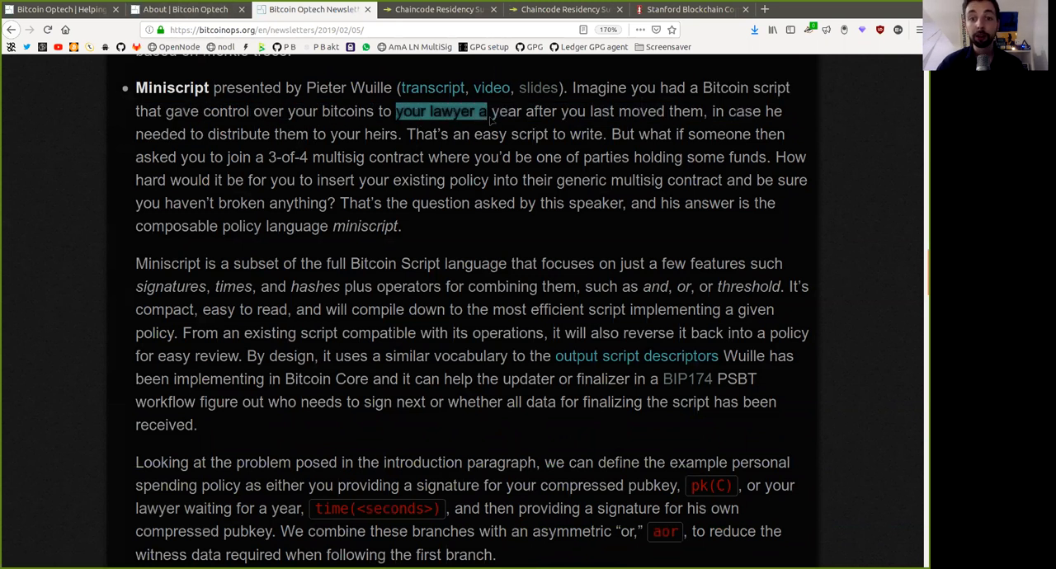
left_click(493, 121)
double_click(540, 111)
left_click(592, 111)
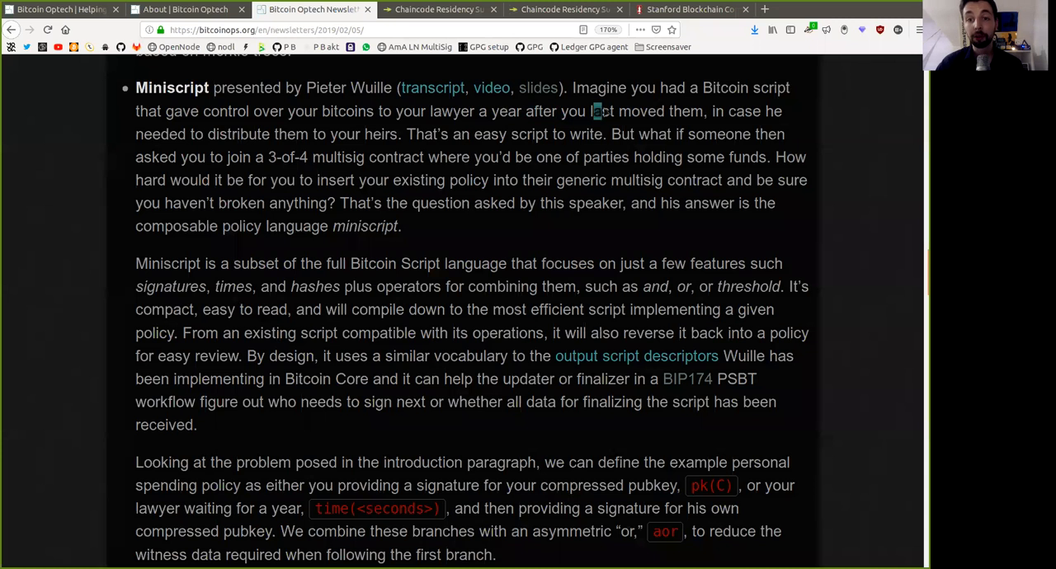
left_click_drag(591, 111, 687, 117)
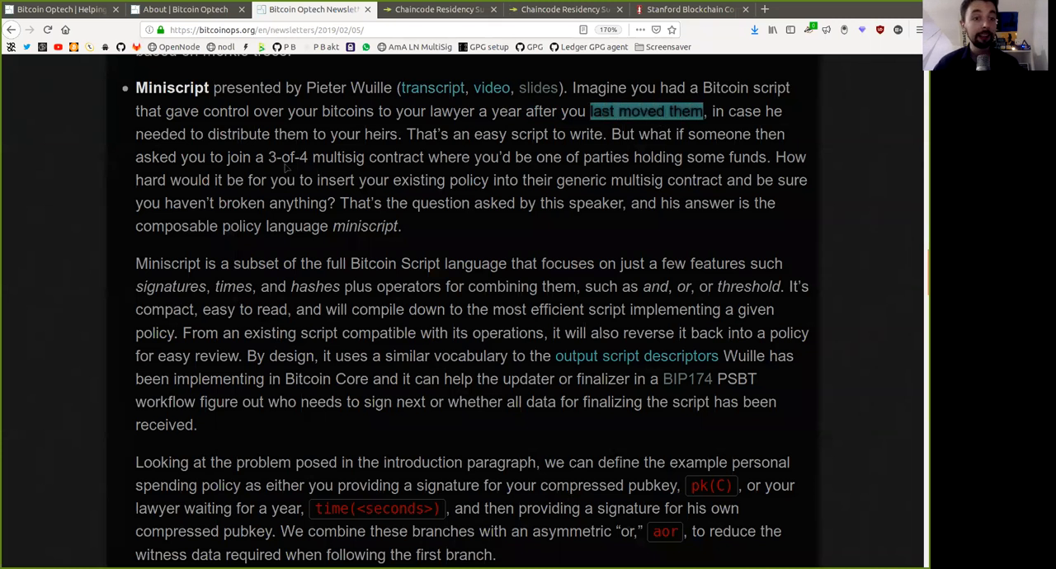
left_click(314, 104)
double_click(157, 136)
double_click(238, 135)
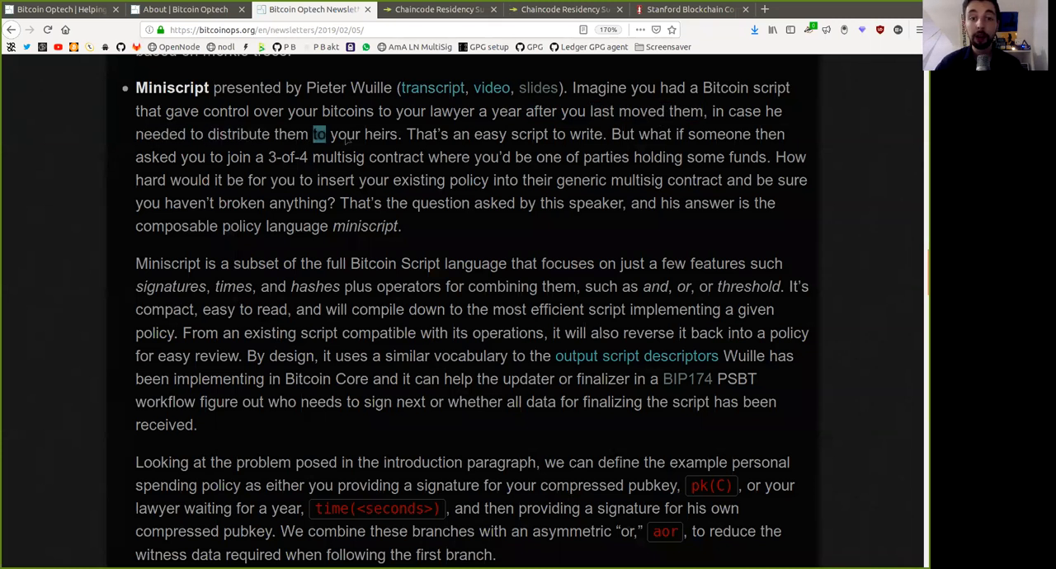
left_click_drag(314, 134, 399, 134)
Highlight 'easy', 'write', 'But' and 'someone' while reading that sentence.
left_click(491, 135)
double_click(491, 134)
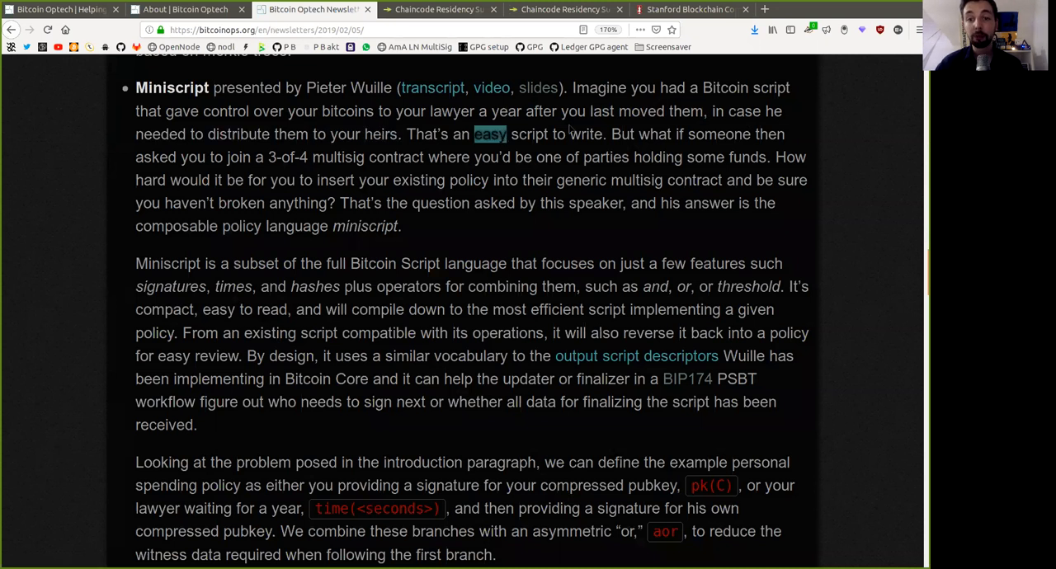
double_click(585, 134)
left_click(632, 144)
double_click(623, 134)
left_click(695, 141)
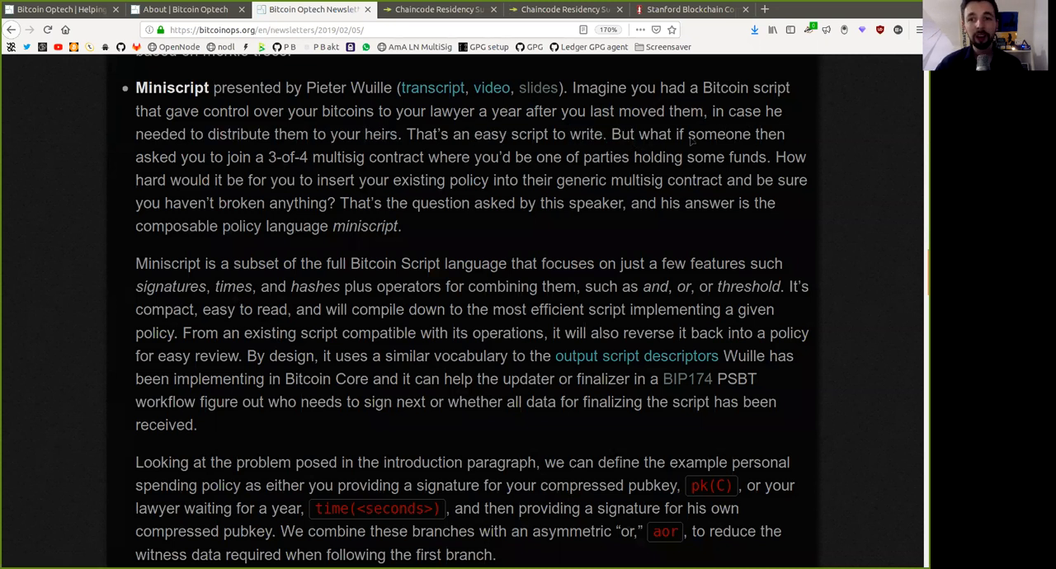
double_click(718, 135)
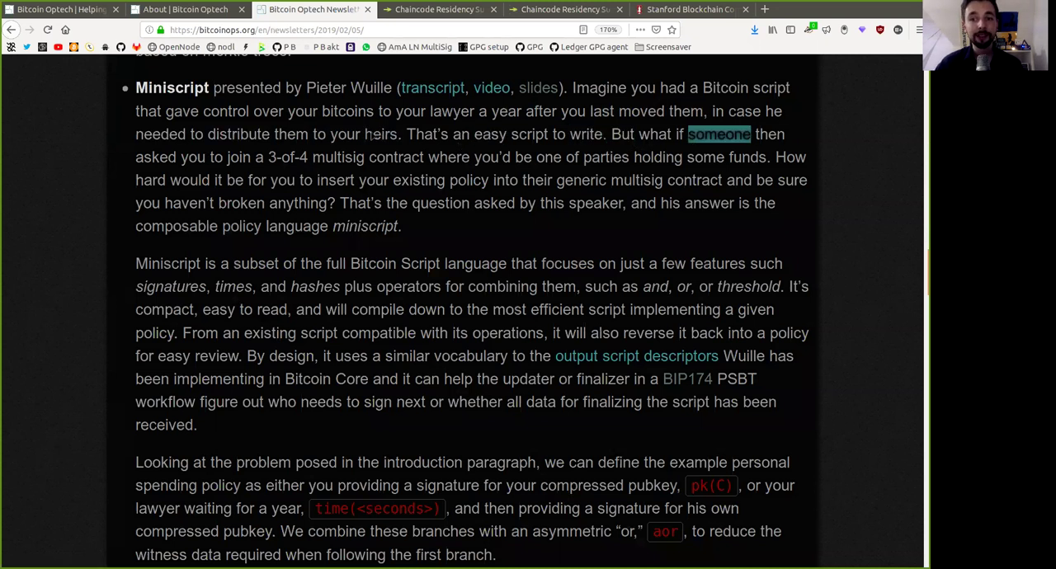
Highlight 'join', the 3-of-4 multisig contract phrase, 'parties' and 'holding some funds'.
double_click(238, 156)
left_click(264, 157)
left_click_drag(266, 157, 563, 161)
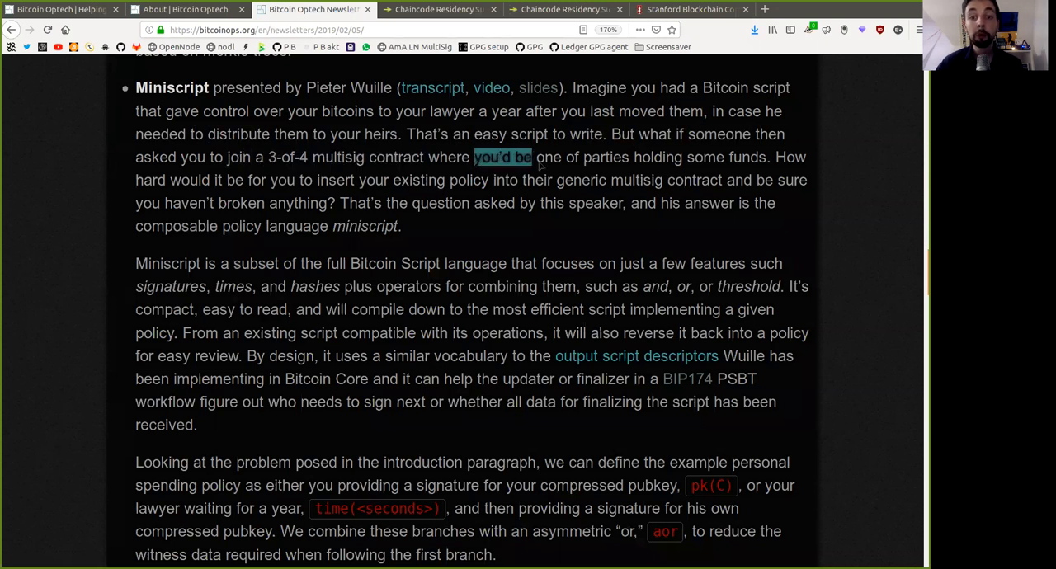
left_click(616, 165)
double_click(607, 157)
left_click_drag(635, 161, 749, 168)
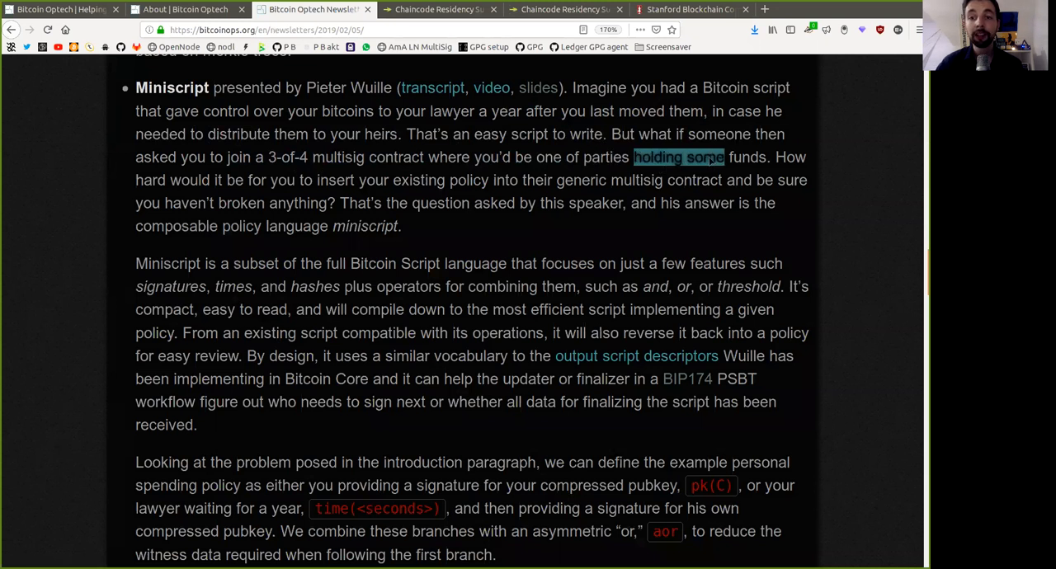
Highlight 'hard', 'insert', 'existing', 'their generic multisig contract', 'sure' and 'haven't broken anything'.
double_click(151, 179)
double_click(335, 180)
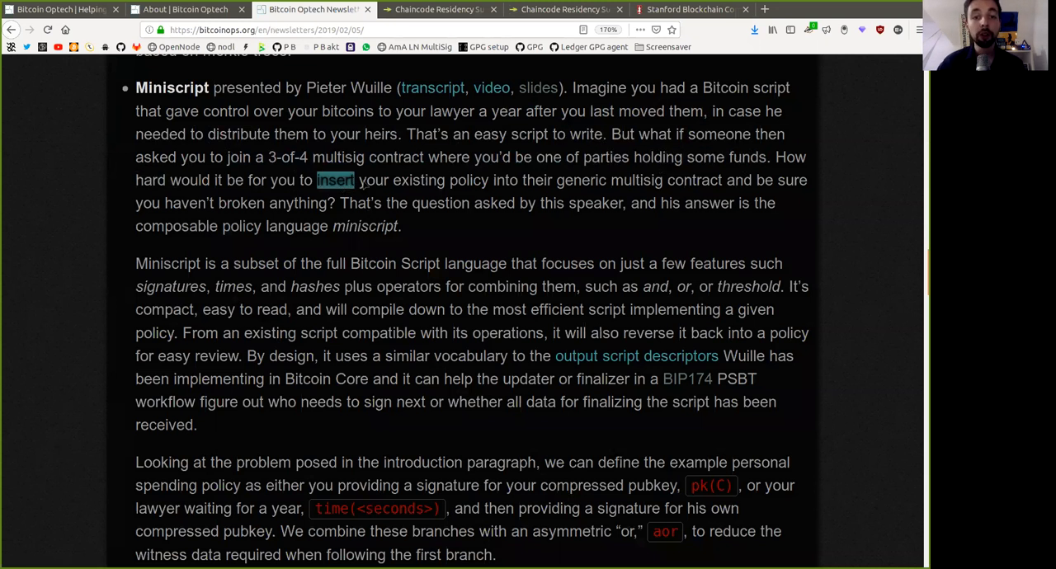
double_click(419, 180)
left_click_drag(469, 179, 712, 194)
double_click(538, 180)
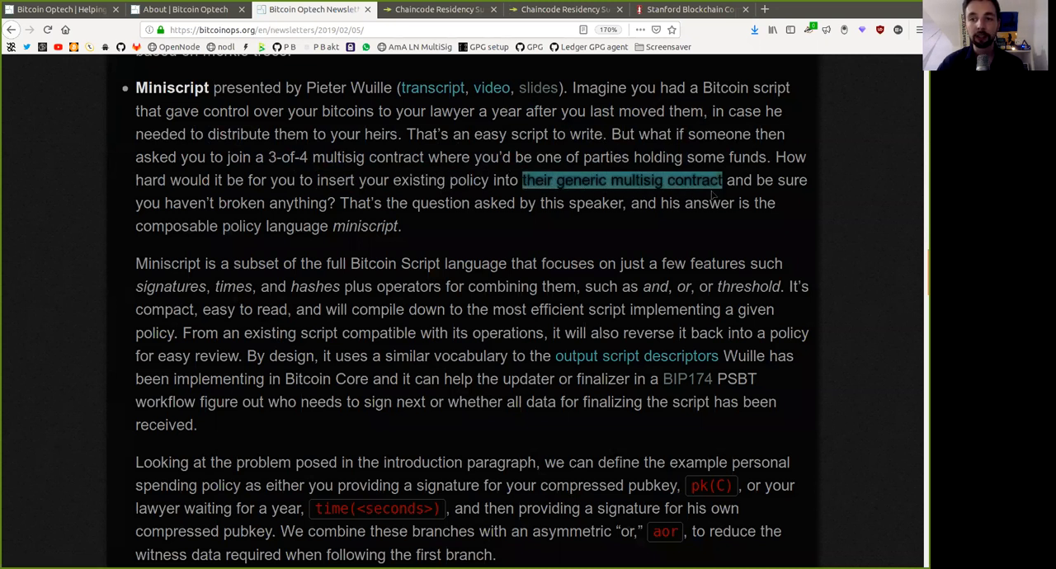
double_click(783, 181)
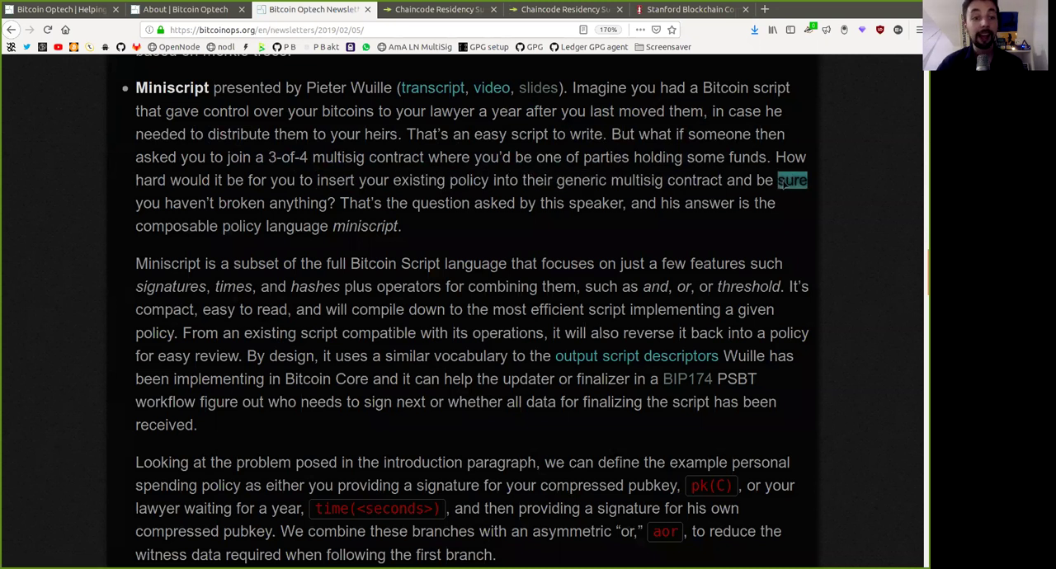
double_click(181, 205)
left_click_drag(182, 205, 486, 191)
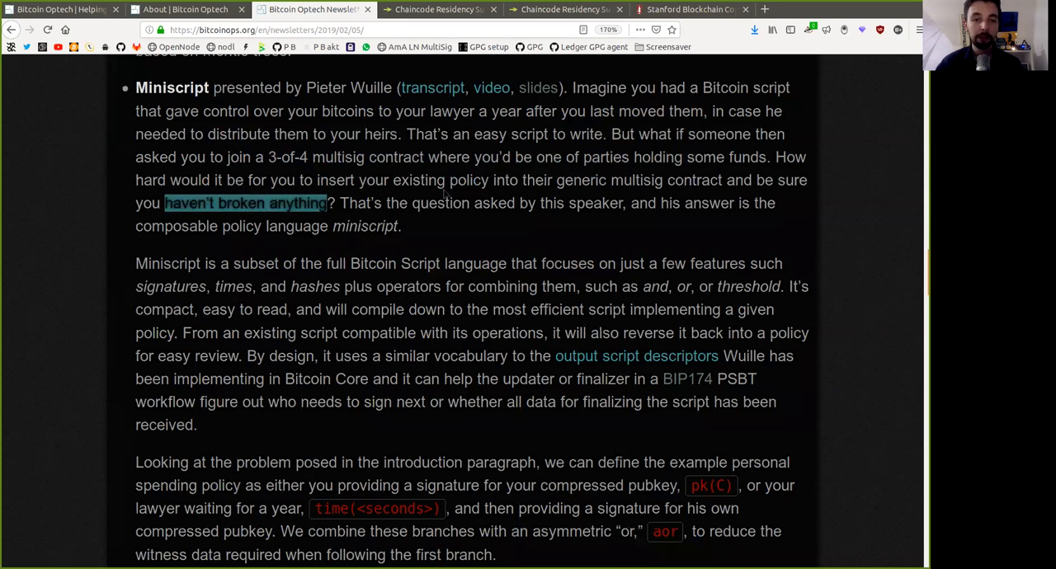
Highlight 'question', 'speaker', 'answer', then 'composable policy language miniscript' and the next paragraph's 'Miniscript'.
left_click(396, 206)
double_click(465, 208)
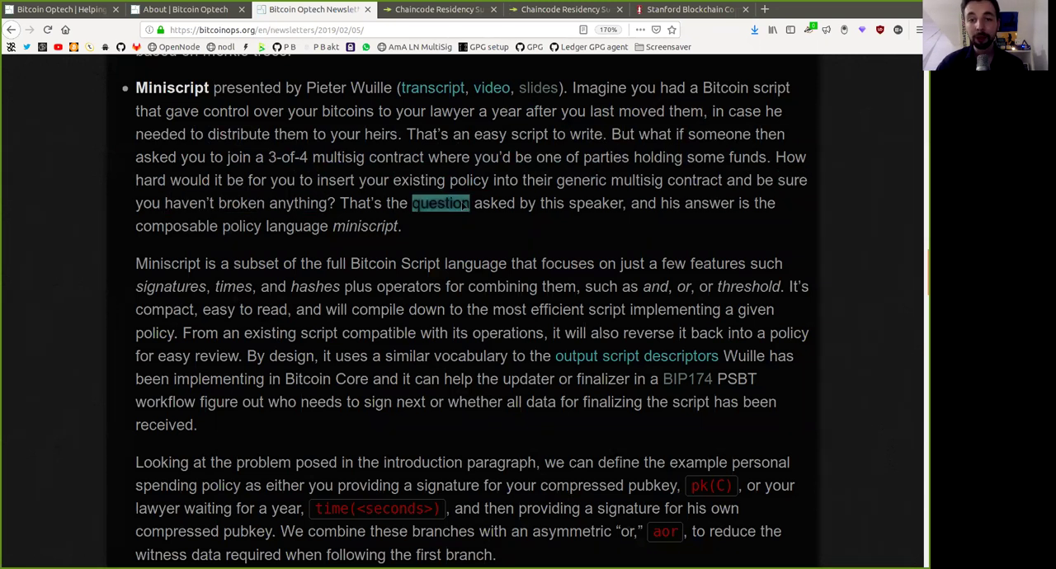
double_click(572, 207)
double_click(710, 206)
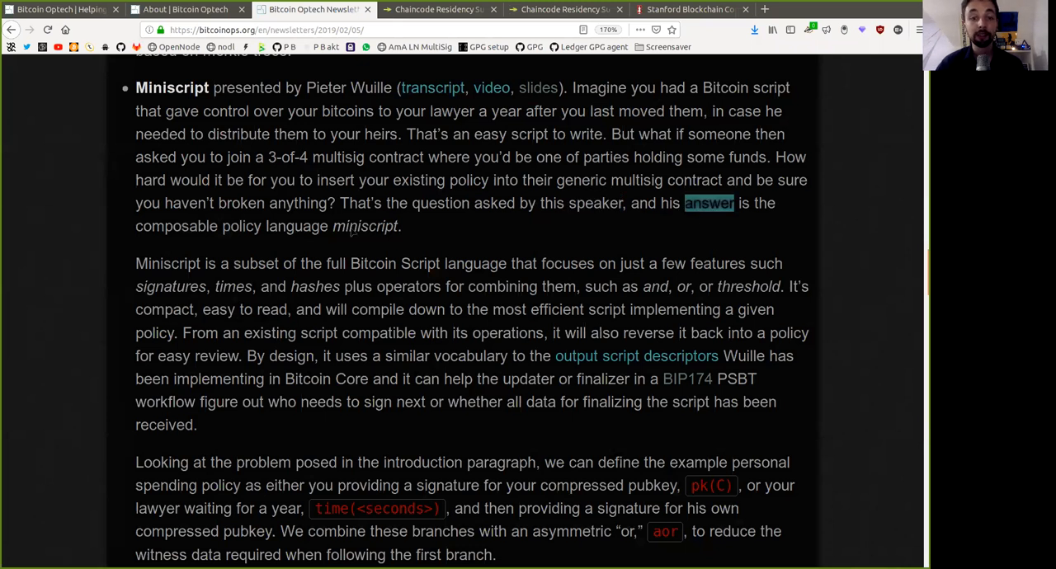
double_click(180, 231)
double_click(243, 226)
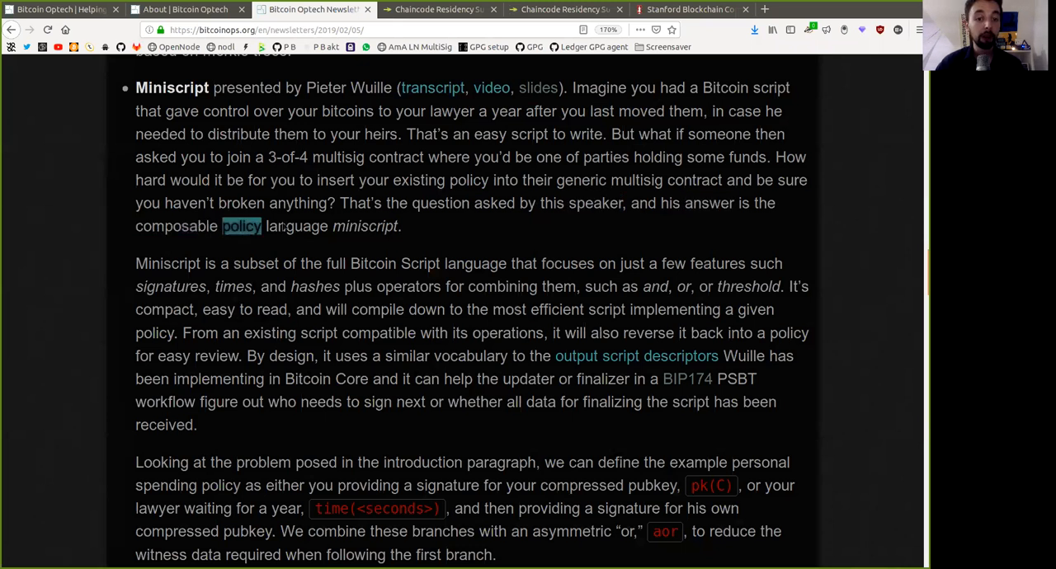
double_click(293, 227)
double_click(364, 227)
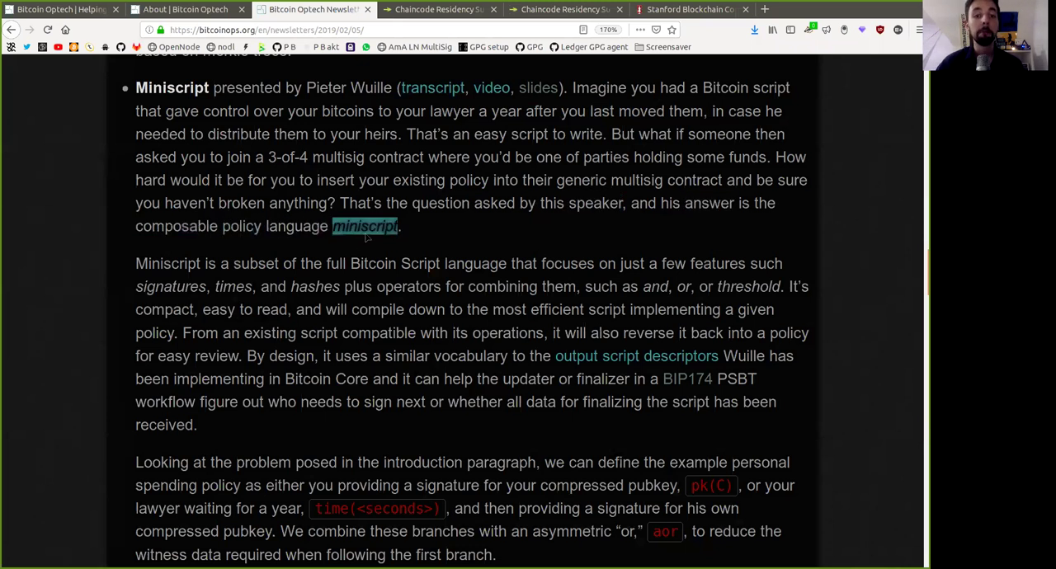
double_click(151, 268)
Read aloud that Miniscript is a subset of full Bitcoin Script focusing on just a few features.
left_click(256, 268)
double_click(256, 264)
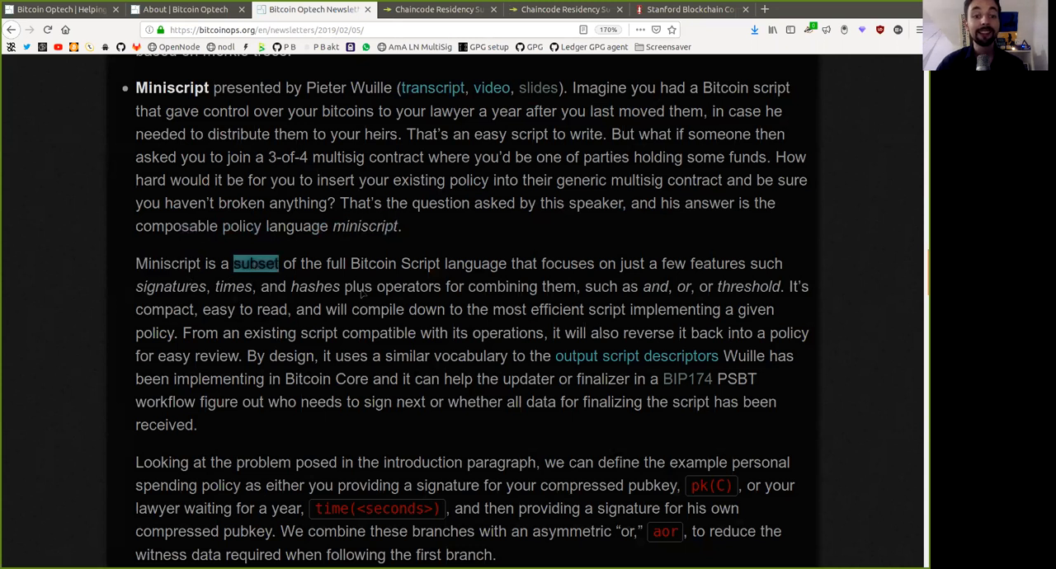
left_click_drag(327, 264, 463, 264)
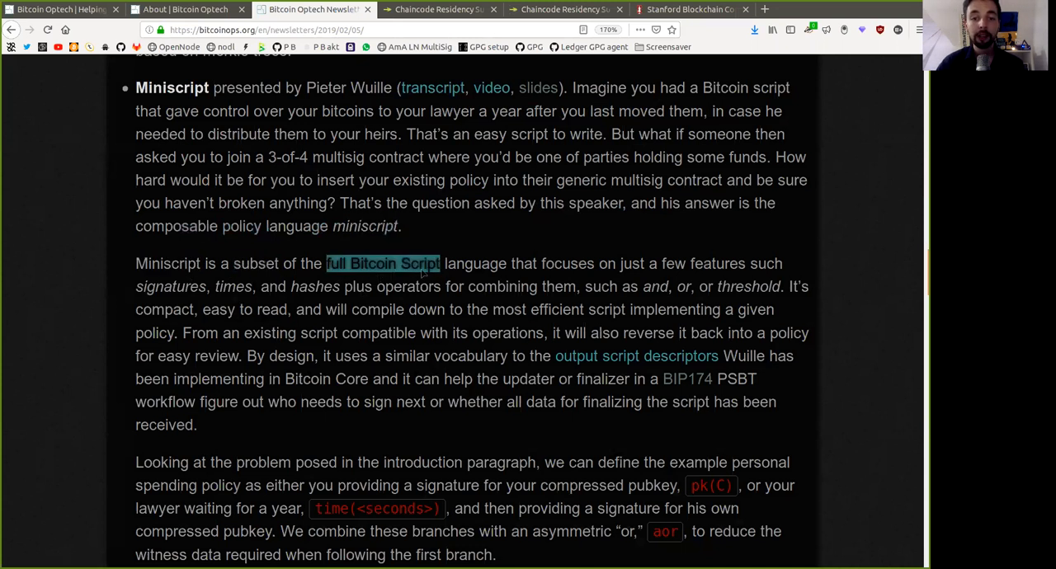
left_click(549, 266)
double_click(568, 264)
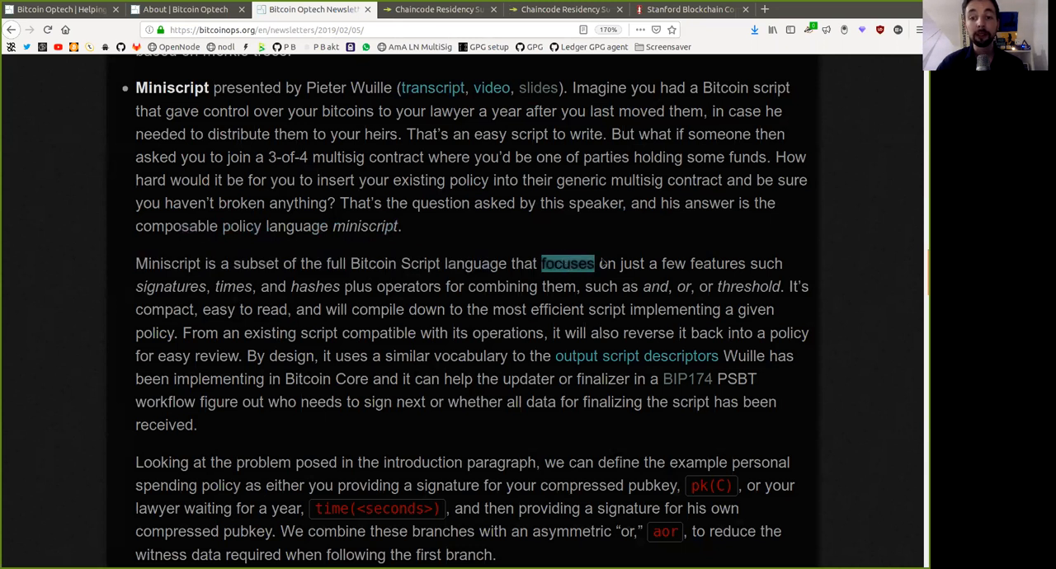
left_click_drag(620, 264, 742, 264)
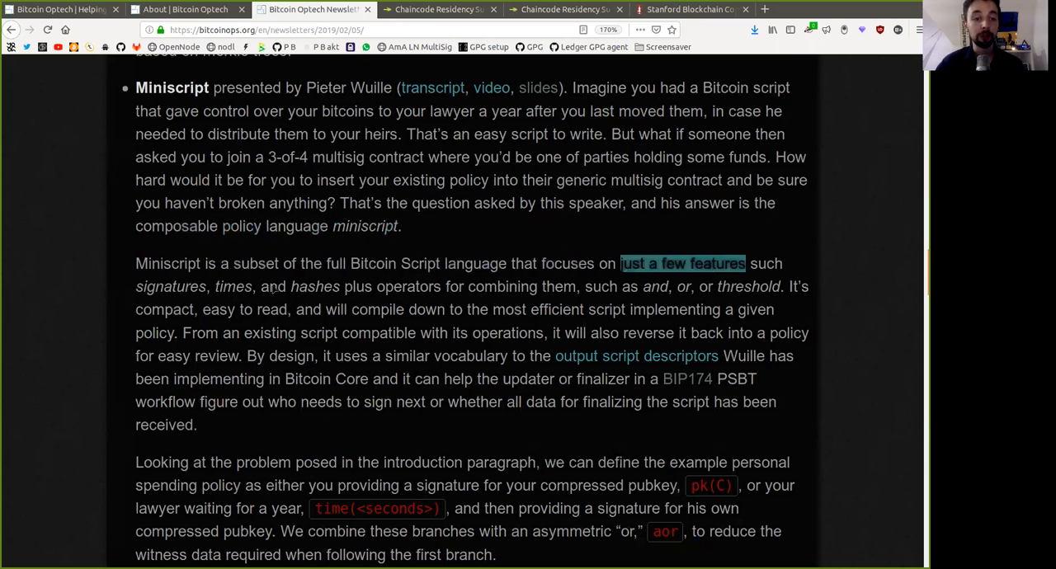
Read the feature list: signatures, times, hashes, plus operators combining them (and, or, threshold).
double_click(185, 286)
double_click(233, 288)
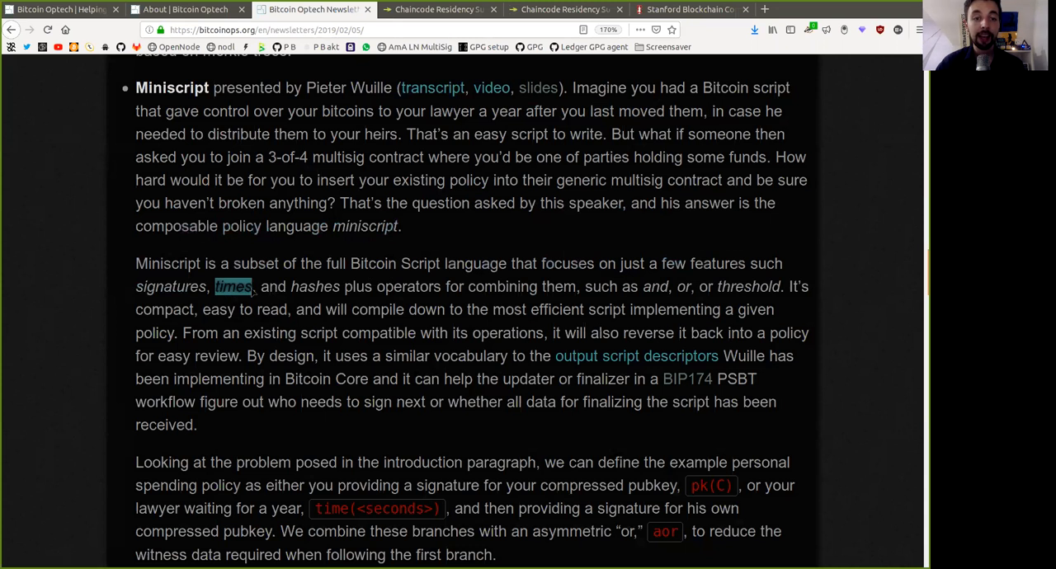
double_click(315, 287)
double_click(360, 287)
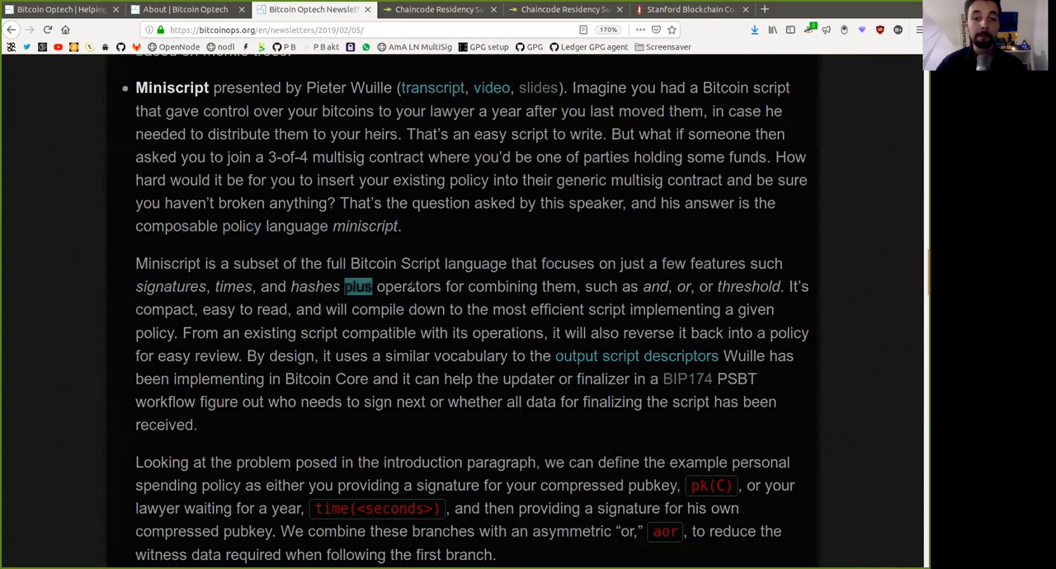
double_click(412, 287)
double_click(493, 288)
left_click_drag(493, 289, 596, 294)
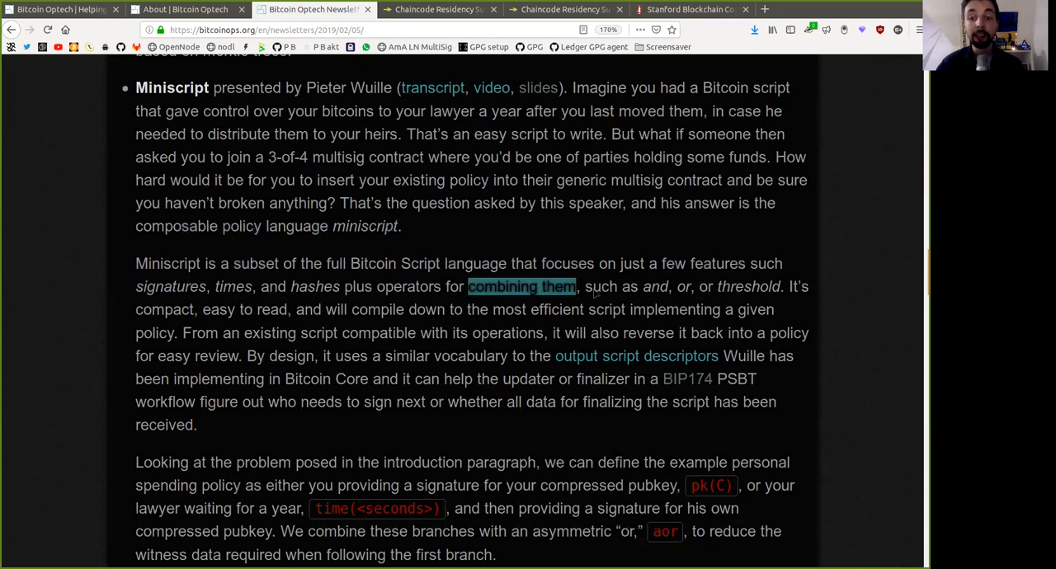
double_click(656, 287)
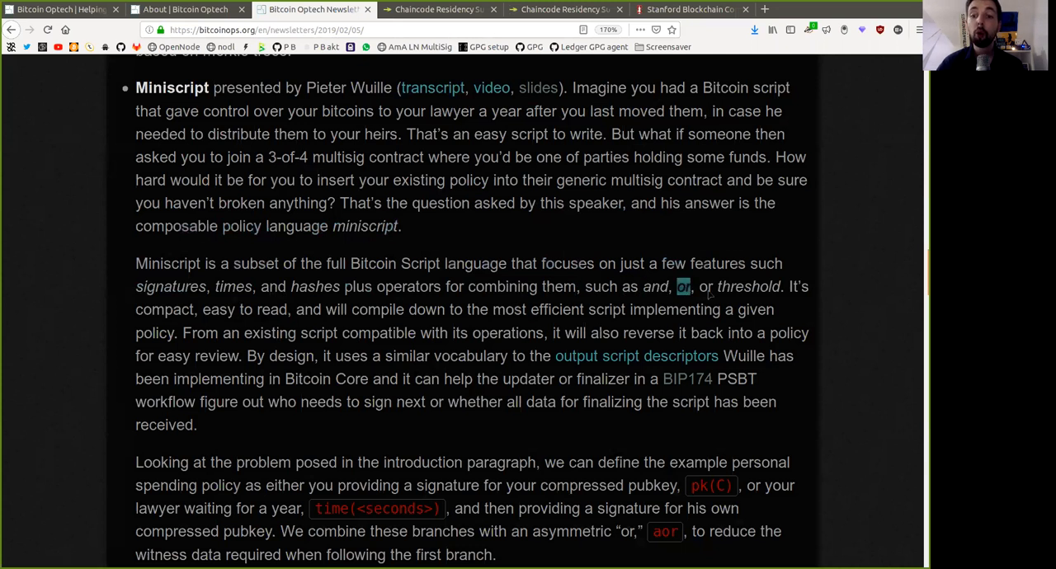
double_click(747, 289)
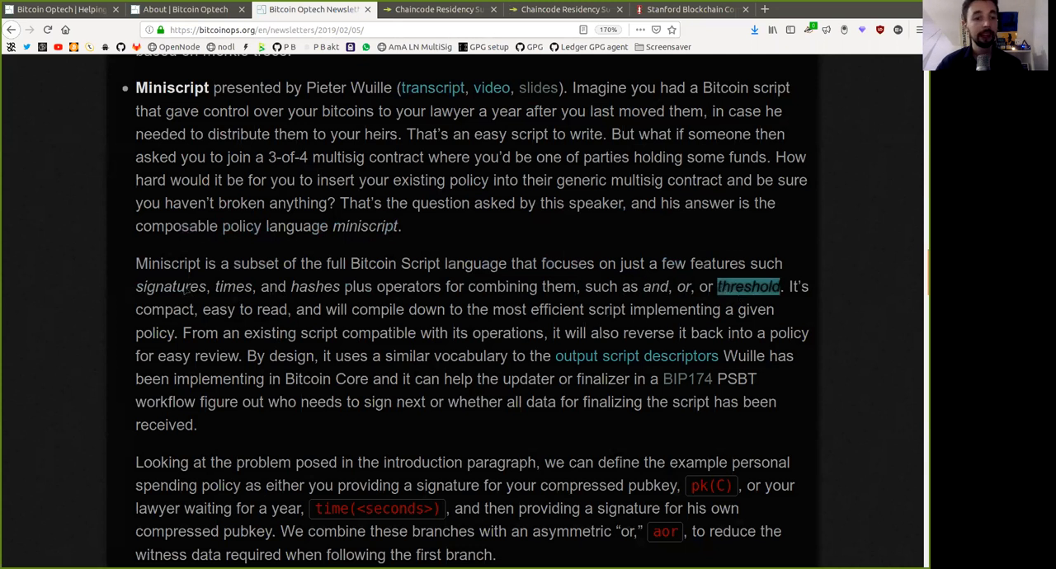
Read that policies are compact, easy to read and compile down to the most efficient script.
double_click(174, 310)
double_click(219, 312)
left_click_drag(219, 311, 272, 313)
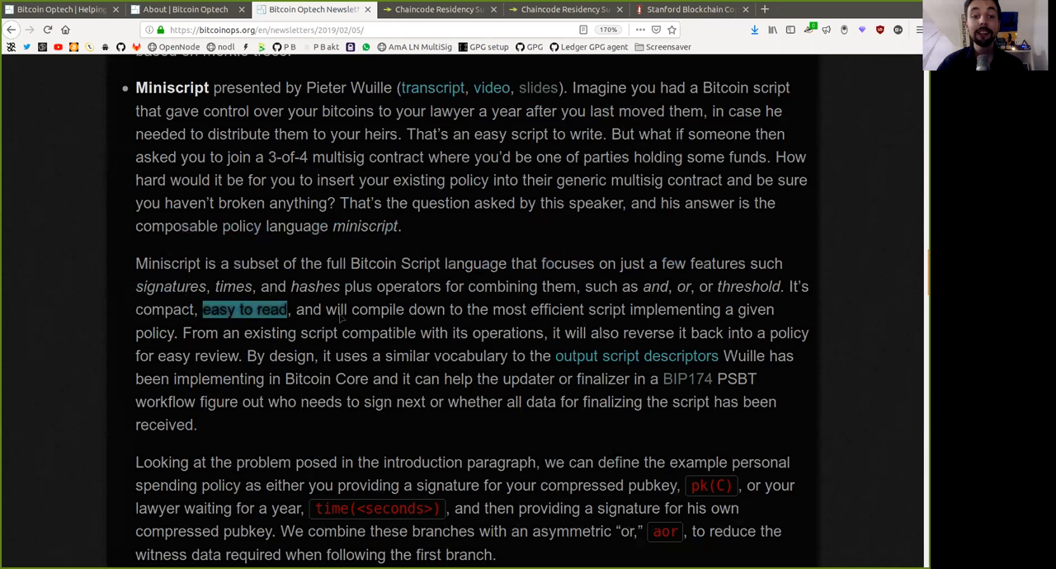
double_click(340, 317)
left_click_drag(340, 317, 426, 317)
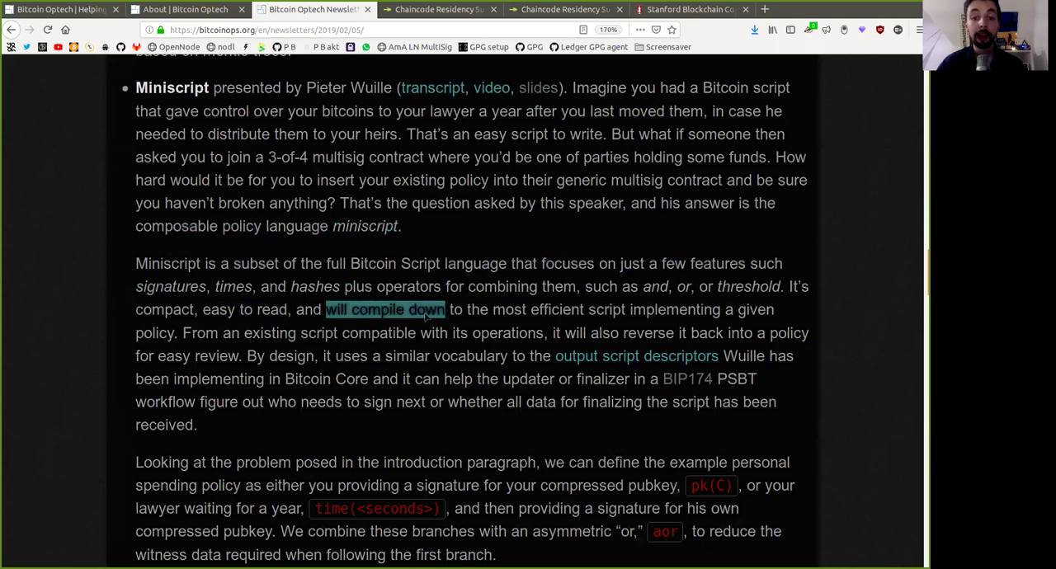
double_click(509, 313)
left_click_drag(509, 314, 661, 308)
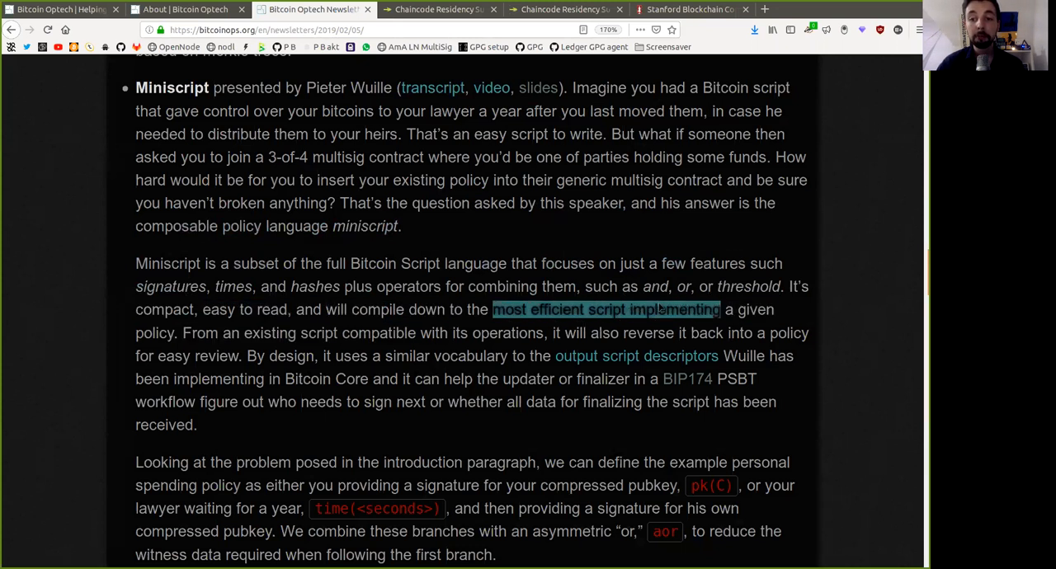
double_click(752, 311)
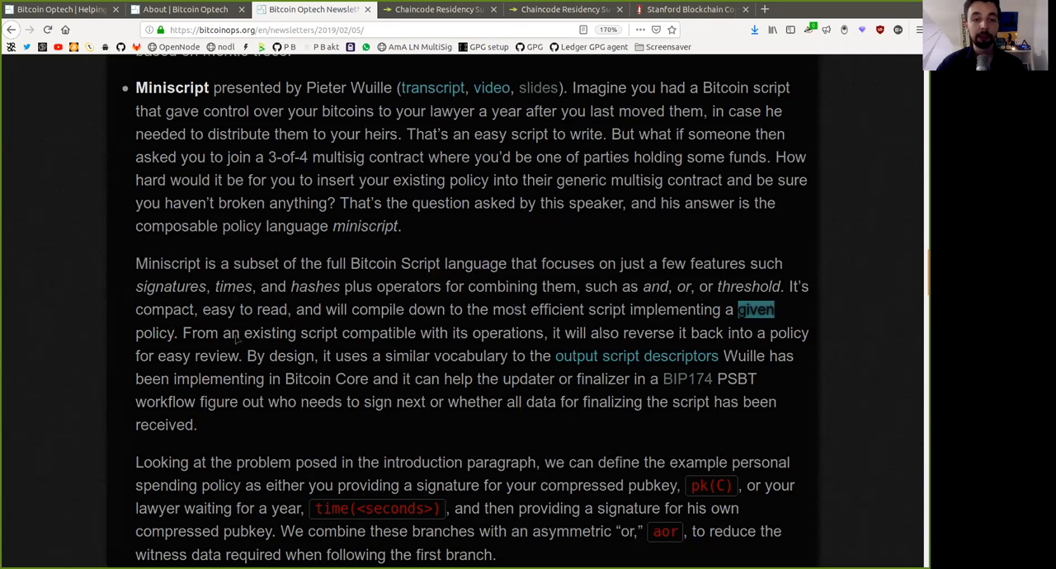
Read that an existing compatible script can also be reversed back into a policy.
double_click(264, 333)
left_click_drag(264, 334, 513, 346)
double_click(386, 335)
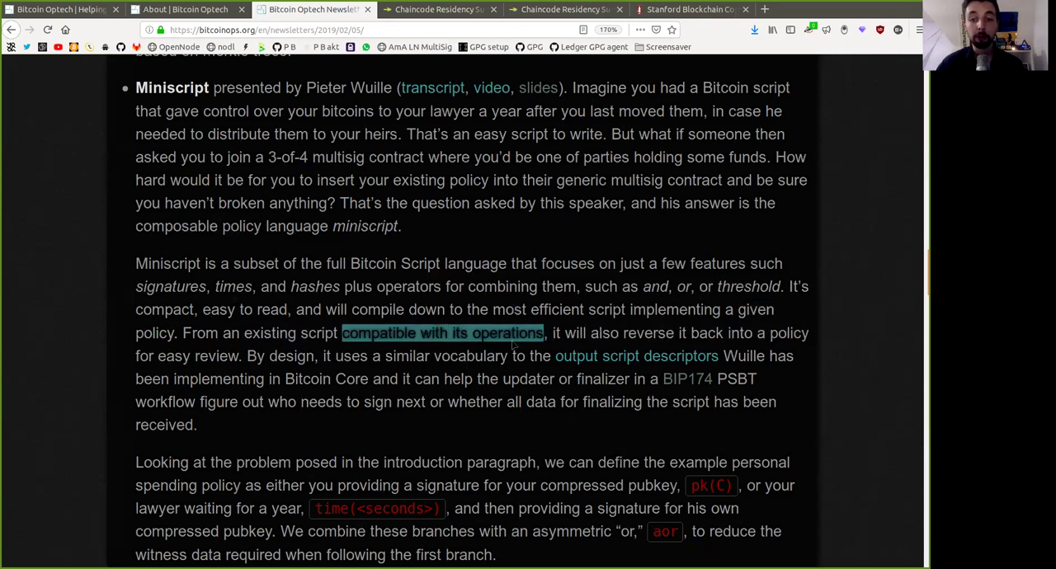
double_click(603, 334)
left_click_drag(602, 334, 718, 333)
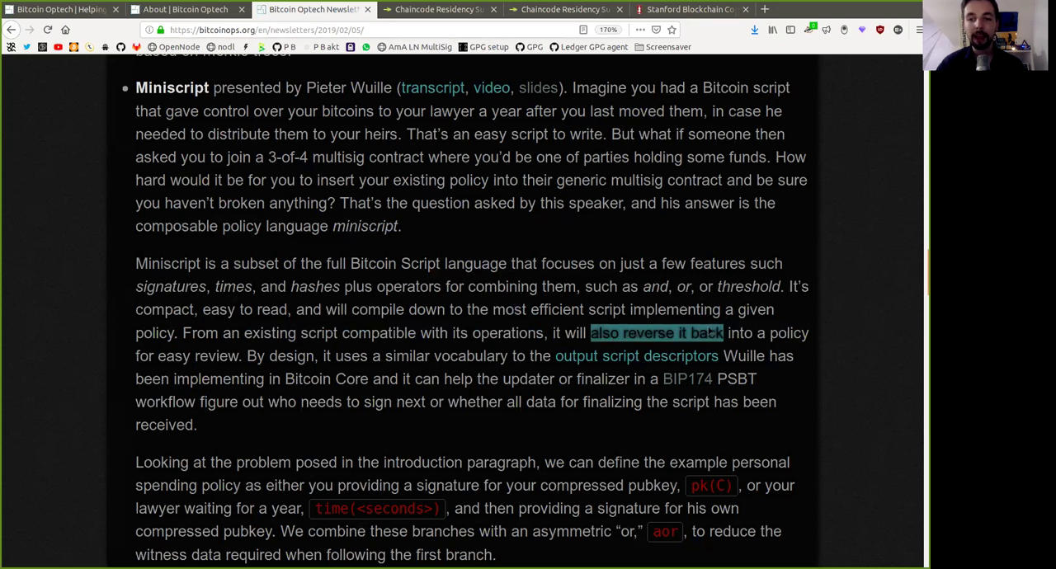
double_click(788, 334)
Read the easy-review sentence: by design it uses similar vocabulary.
double_click(188, 356)
left_click_drag(188, 356, 283, 363)
double_click(252, 356)
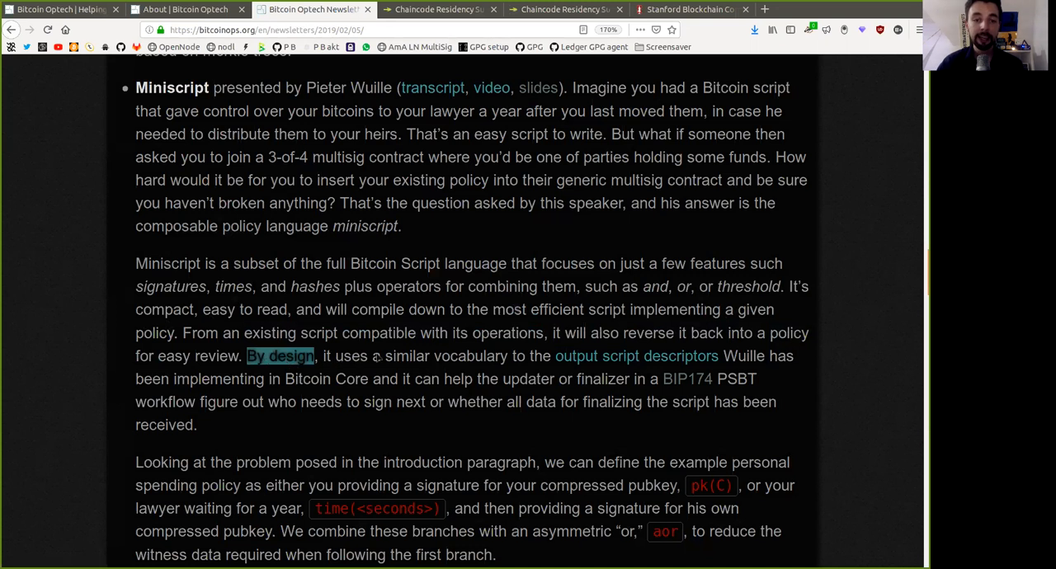
double_click(407, 356)
left_click_drag(407, 356, 701, 380)
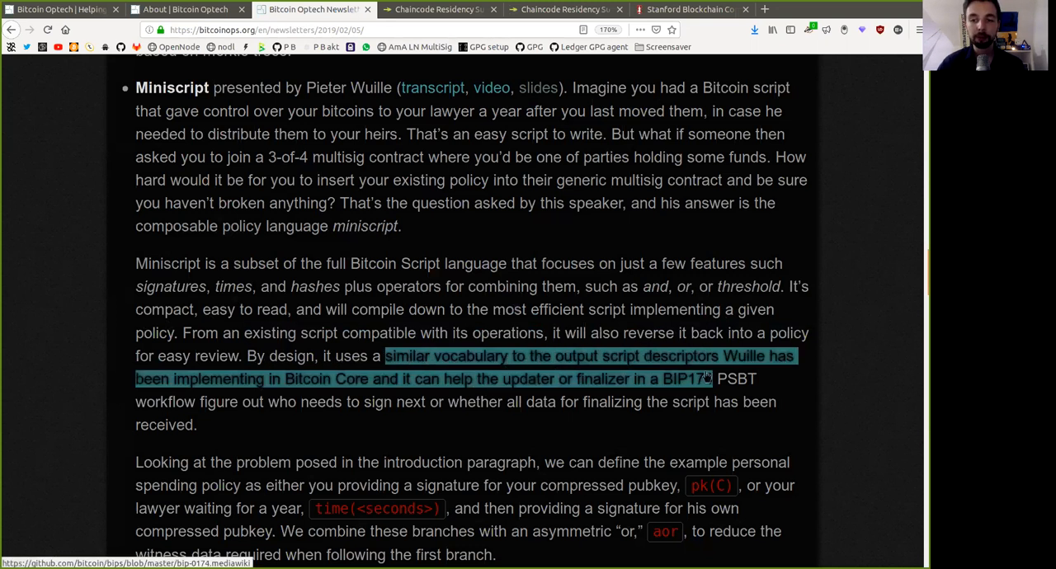
left_click(404, 369)
Read that implementing it in Bitcoin Core can help an updater or finalizer in a BIP174 PSBT.
double_click(219, 378)
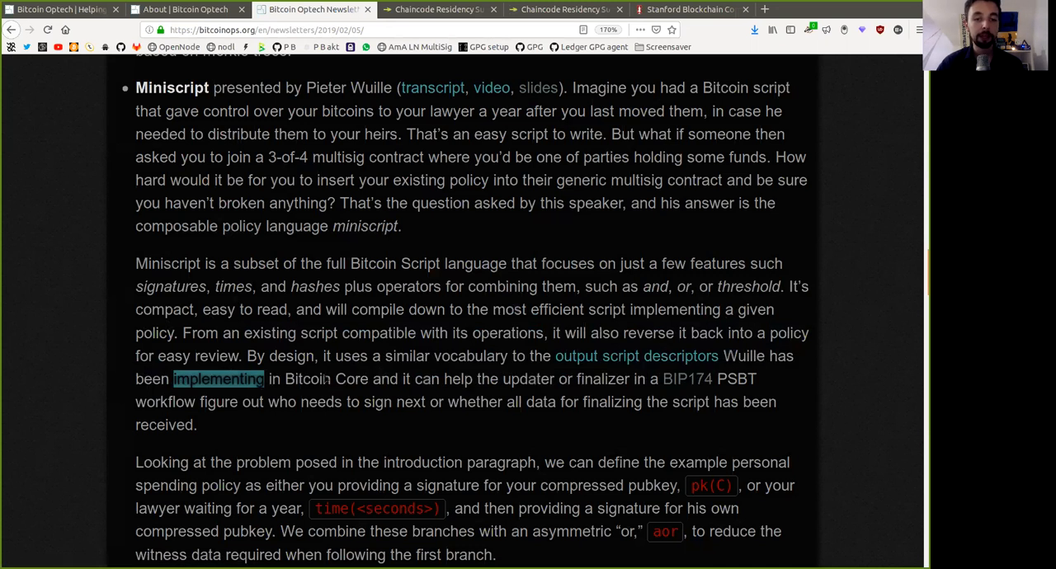
double_click(322, 378)
left_click_drag(322, 379, 338, 379)
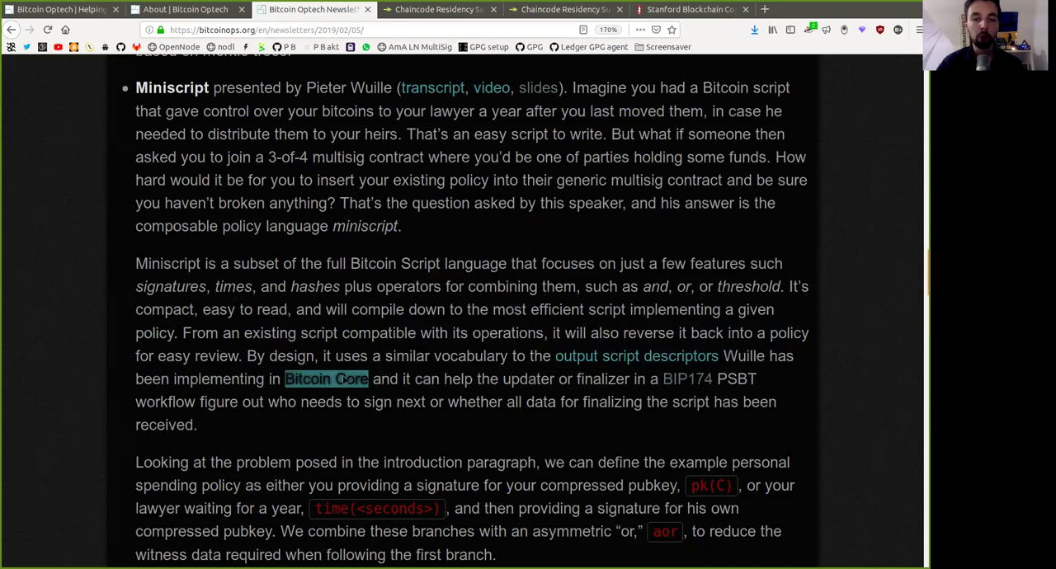
left_click(459, 383)
double_click(459, 380)
double_click(521, 379)
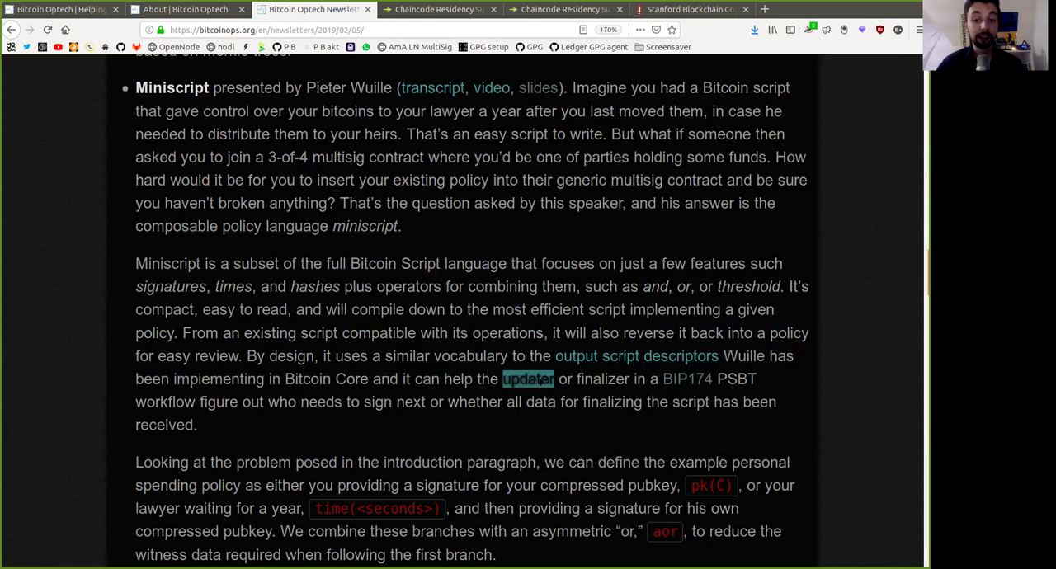
double_click(588, 384)
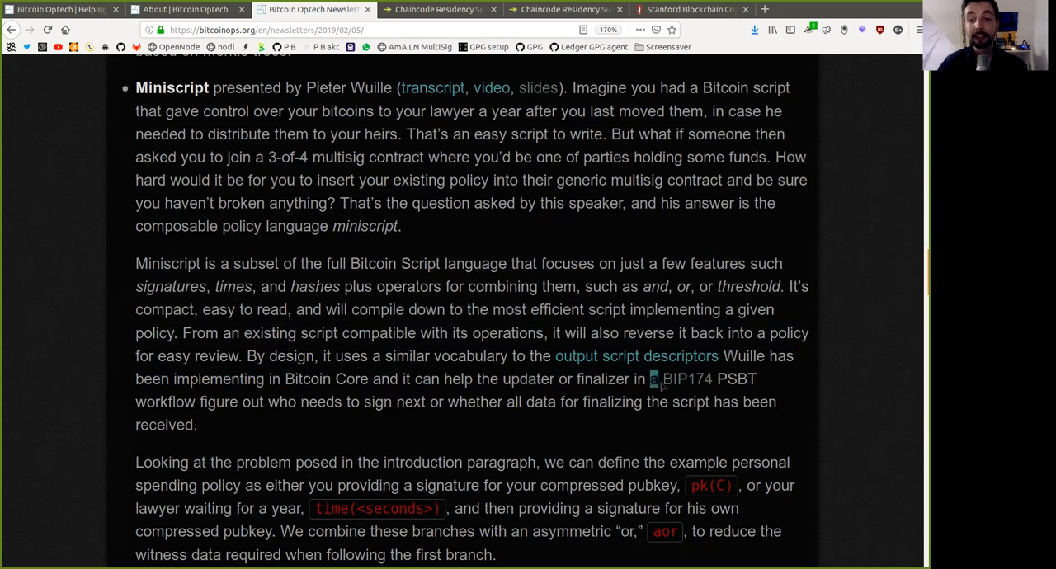
left_click_drag(651, 380, 758, 385)
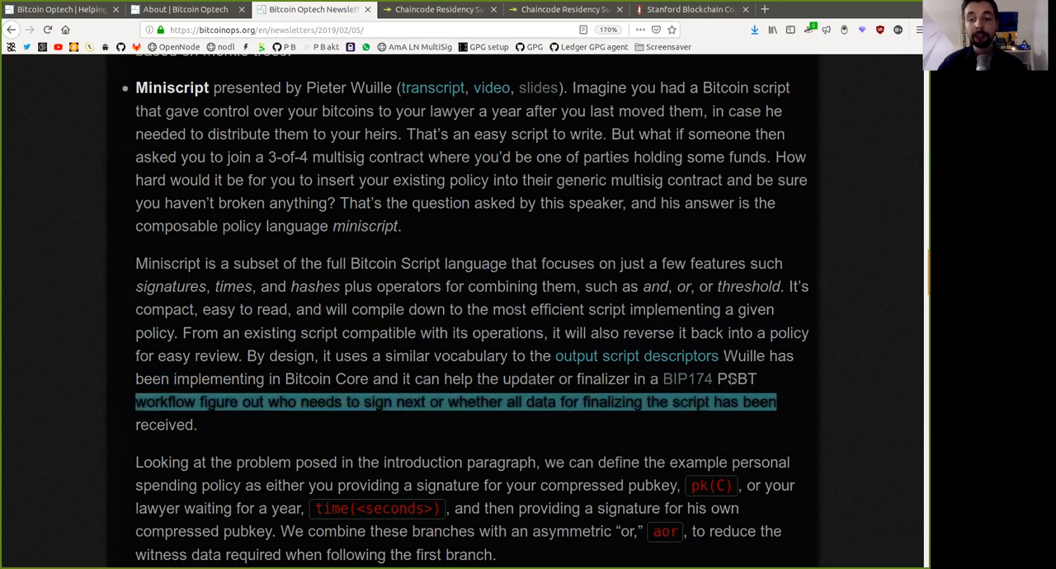
double_click(737, 379)
Finish the paragraph: the workflow figures out who is next and whether all data for finalizing is received.
double_click(165, 404)
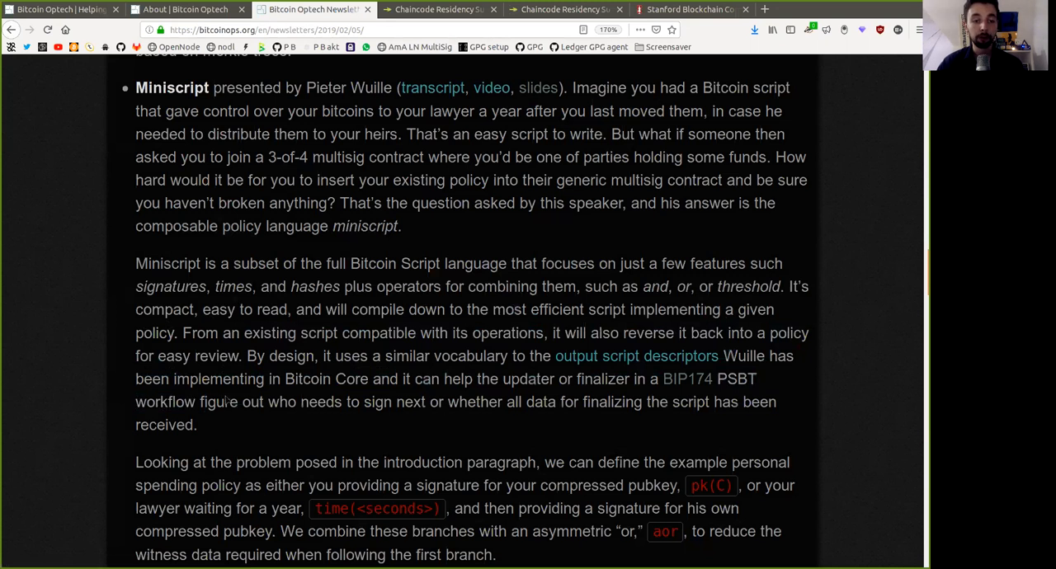
double_click(219, 403)
double_click(282, 403)
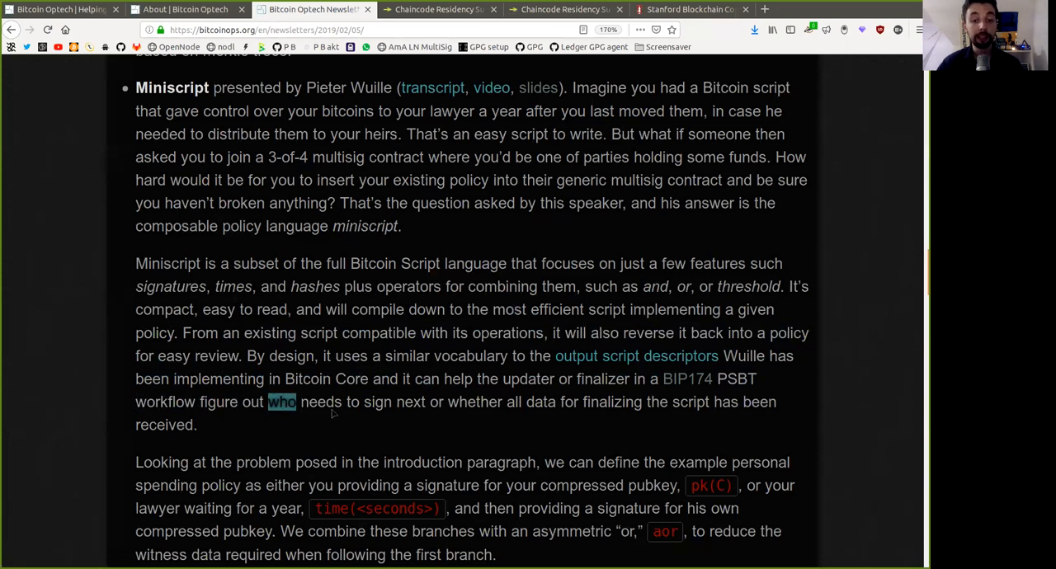
left_click(334, 411)
double_click(418, 402)
left_click_drag(450, 403, 554, 404)
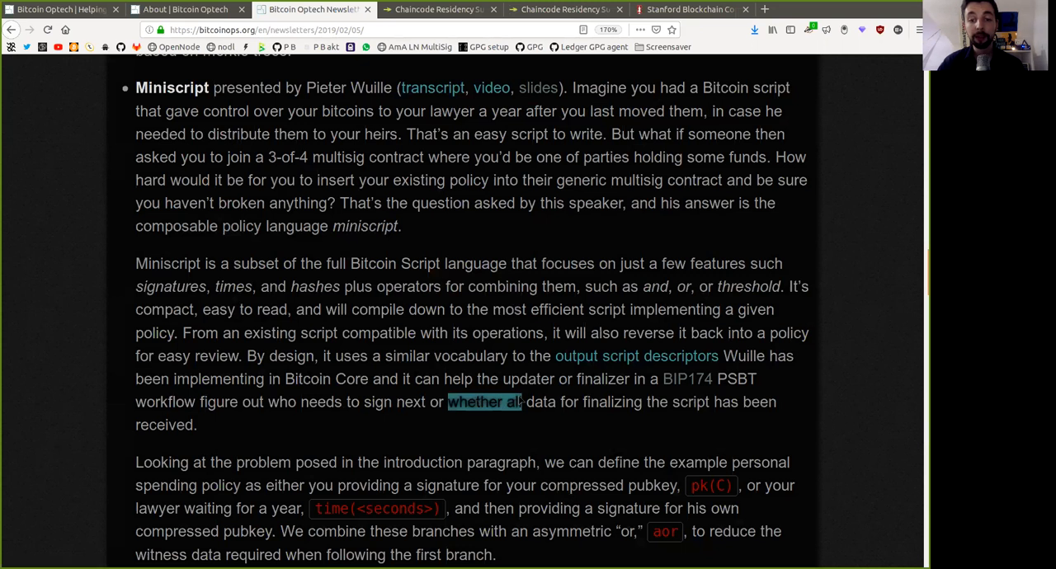
left_click(593, 406)
double_click(610, 402)
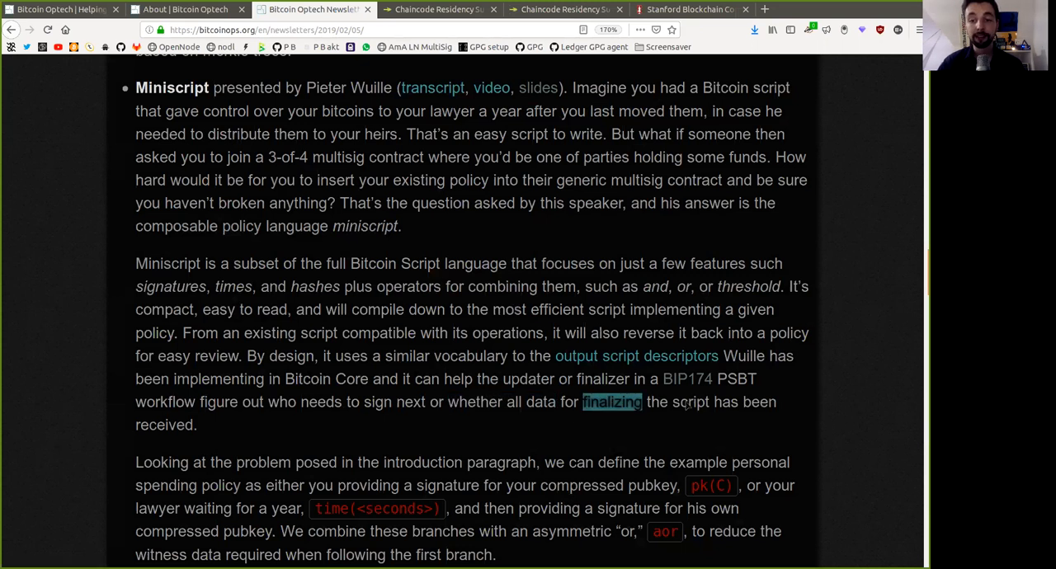
left_click(689, 406)
scroll(195, 416, "down", 3)
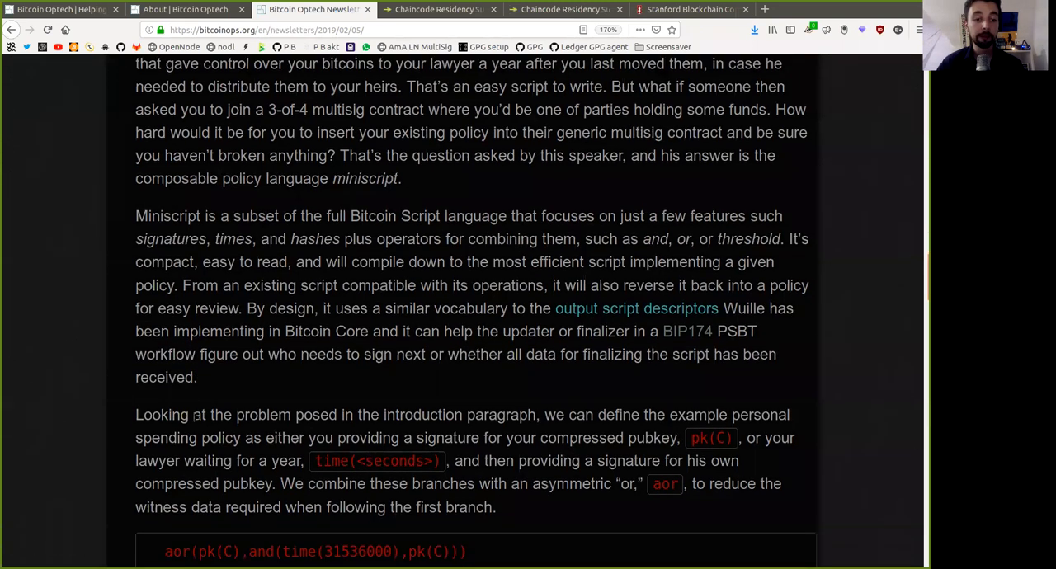
scroll(231, 330, "down", 3)
Read the opening: looking at the problem posed in the introduction paragraph, define an example personal policy.
double_click(261, 240)
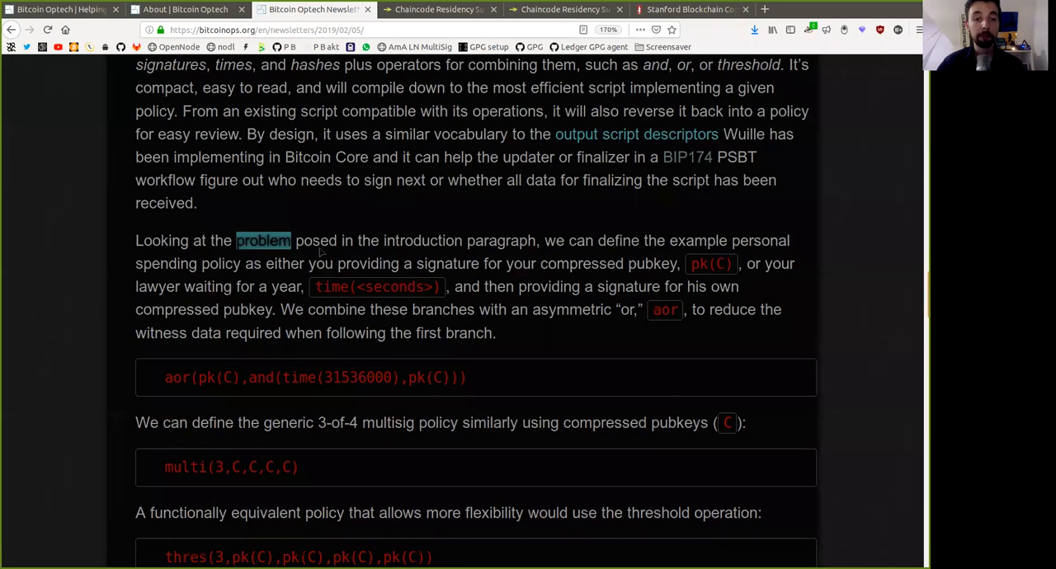
double_click(316, 240)
left_click(422, 245)
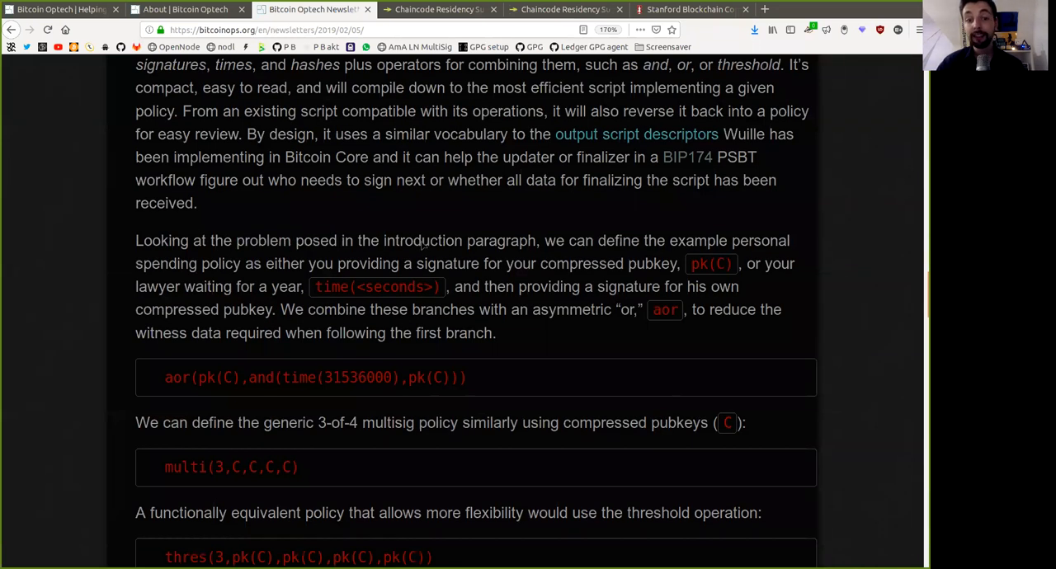
double_click(423, 245)
left_click_drag(422, 245, 495, 241)
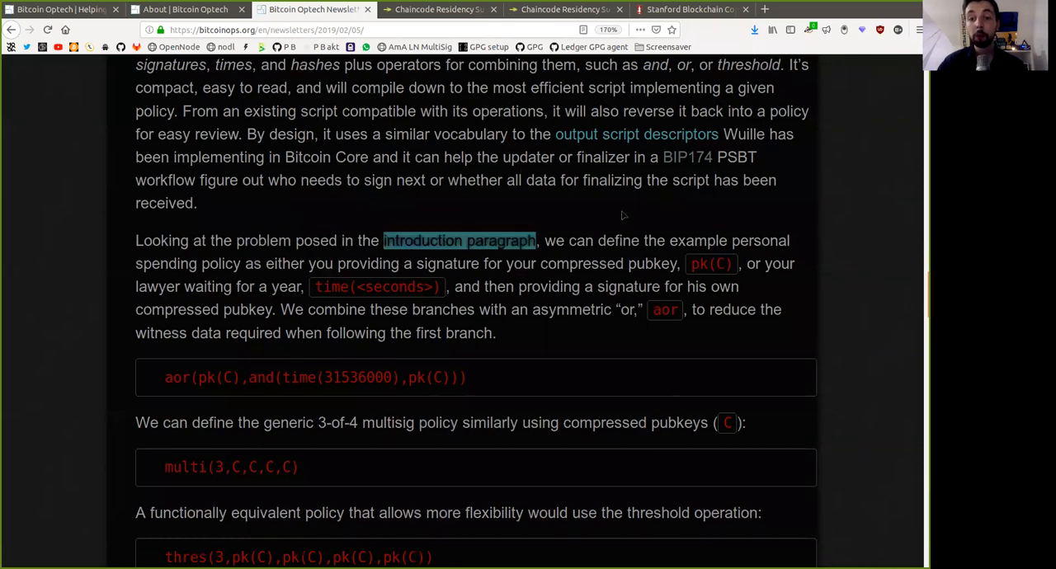
left_click(627, 245)
double_click(618, 241)
double_click(682, 241)
left_click_drag(682, 241, 754, 247)
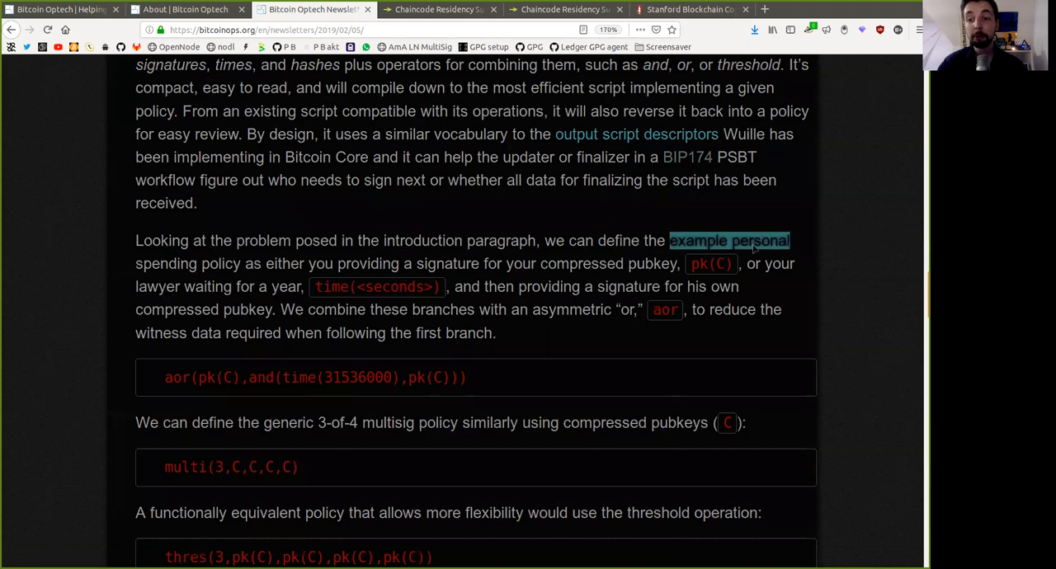
Read the first branch: you providing a signature for your compressed pubkey, pk(C).
double_click(193, 265)
left_click_drag(193, 265, 240, 266)
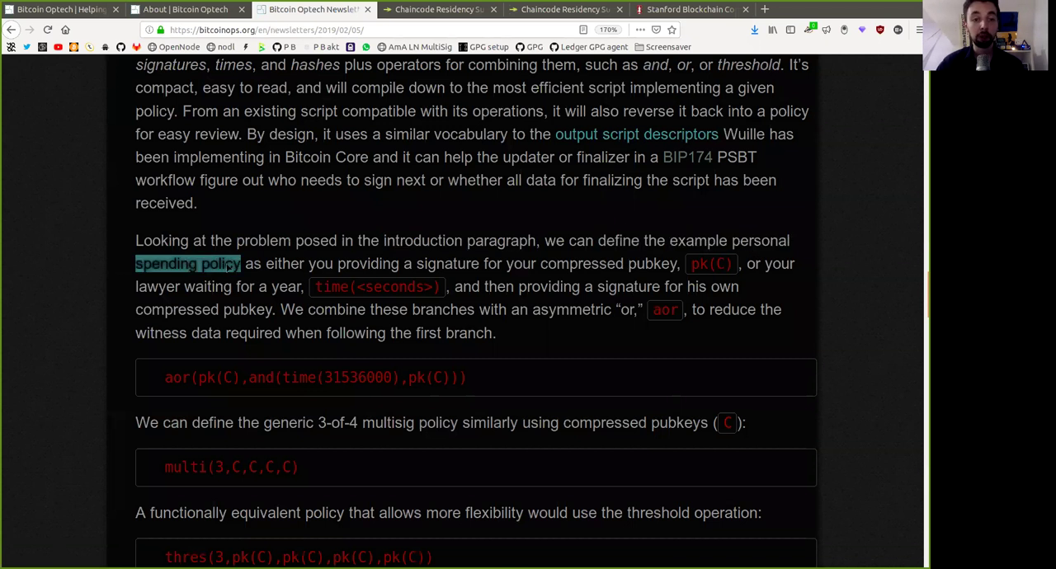
double_click(280, 264)
double_click(322, 266)
left_click_drag(322, 265, 368, 264)
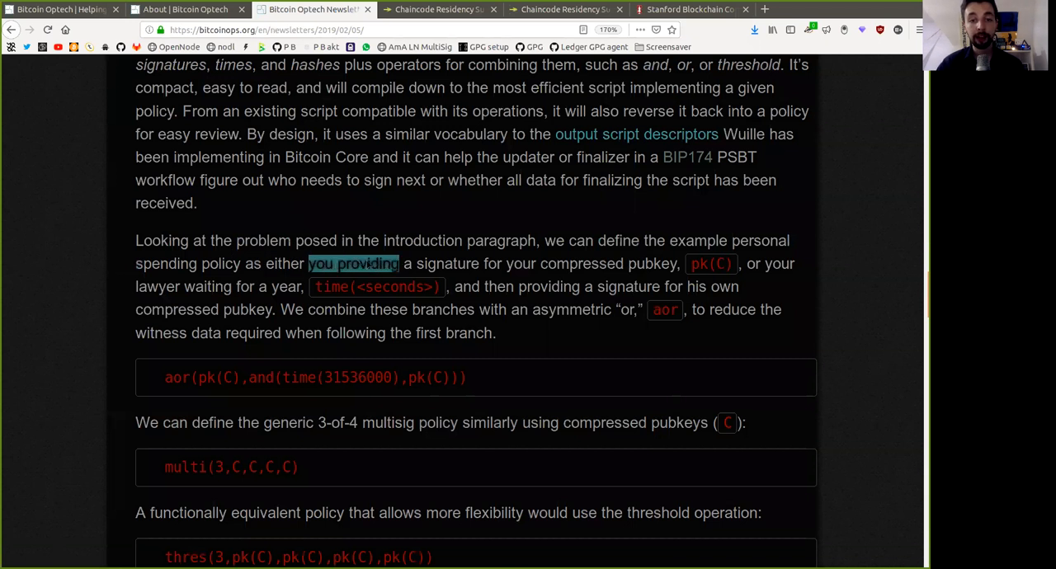
double_click(445, 264)
double_click(573, 264)
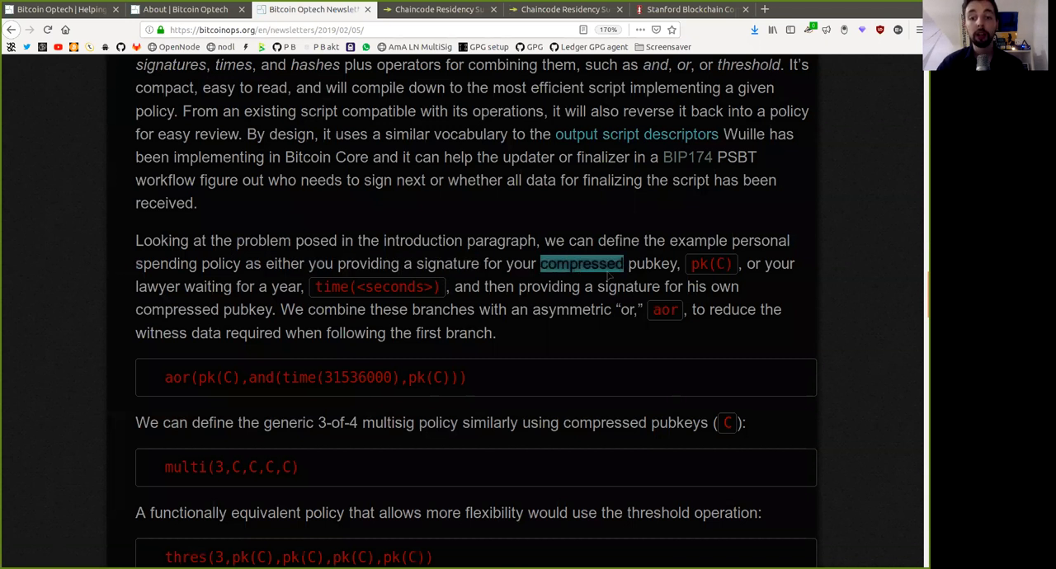
left_click_drag(573, 264, 638, 272)
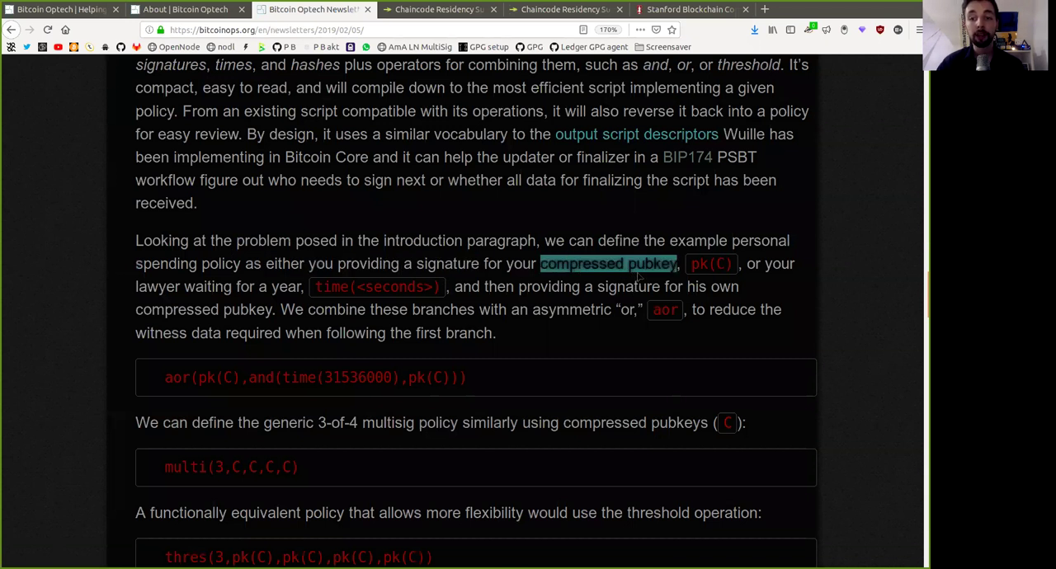
double_click(721, 264)
double_click(779, 264)
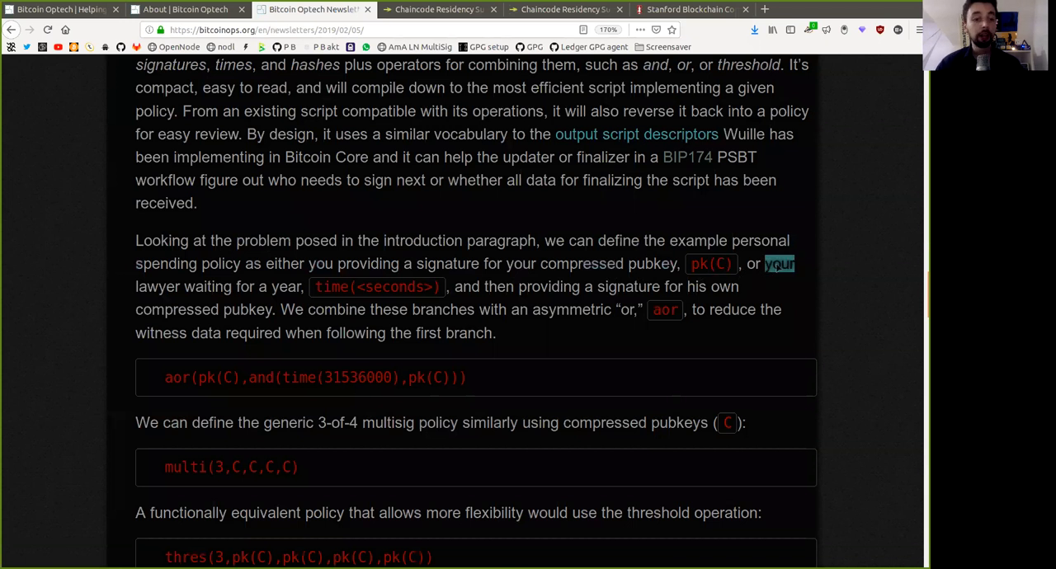
Read the second branch: waiting a year via time(<seconds>) and providing a signature of your own.
left_click(230, 296)
double_click(211, 287)
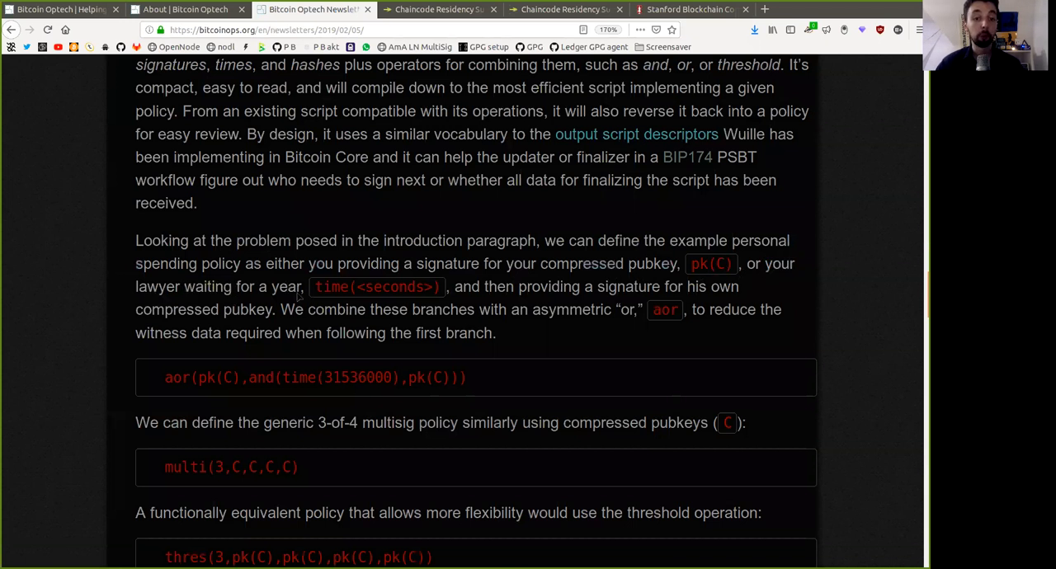
double_click(289, 286)
left_click(314, 286)
left_click_drag(315, 286, 446, 286)
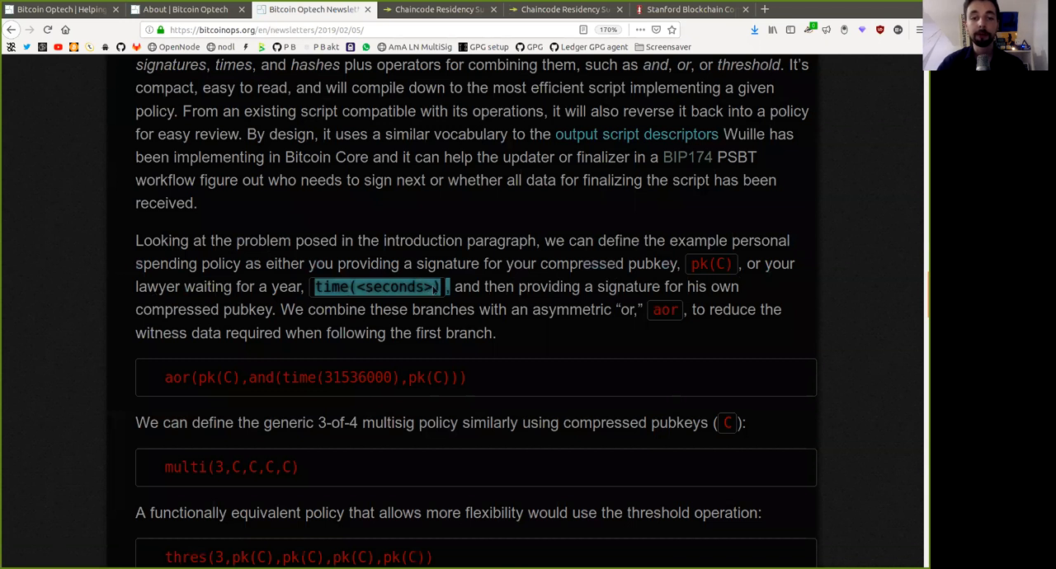
left_click(544, 302)
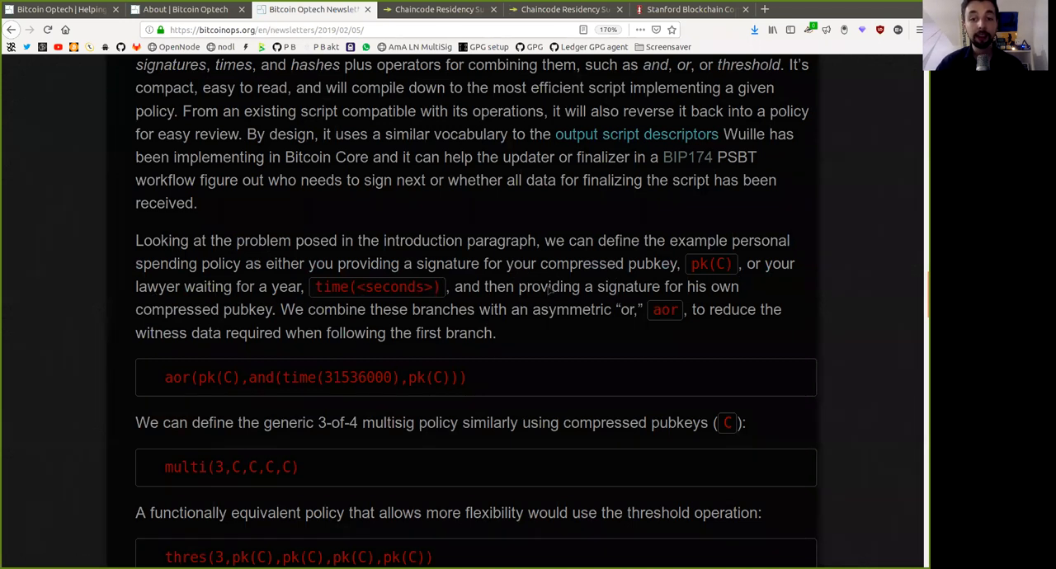
double_click(548, 289)
double_click(635, 288)
double_click(724, 288)
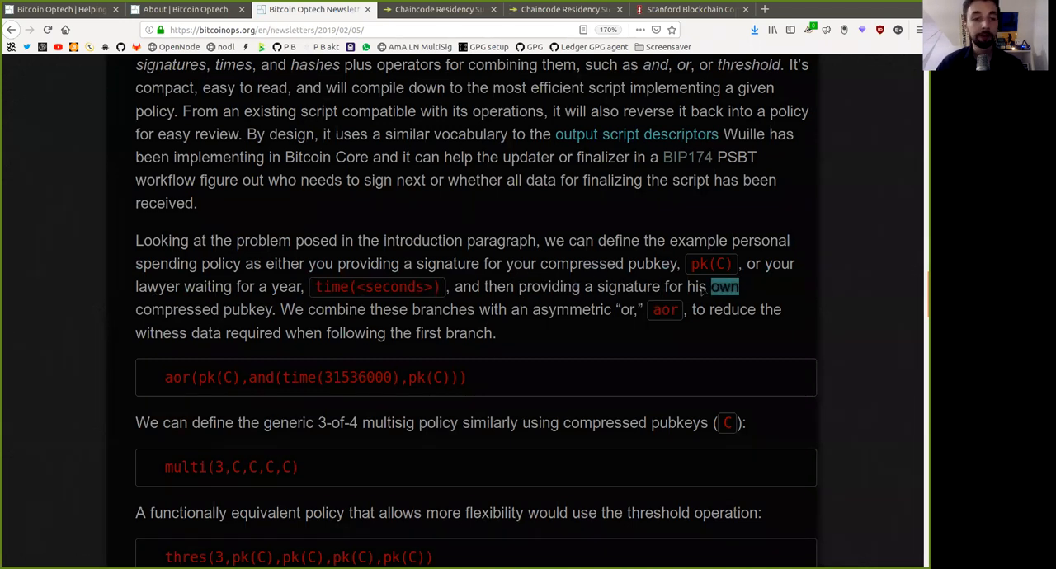
Read that the compressed-pubkey branches combine with a quoted 'or' to reduce witness size.
left_click_drag(188, 310, 259, 312)
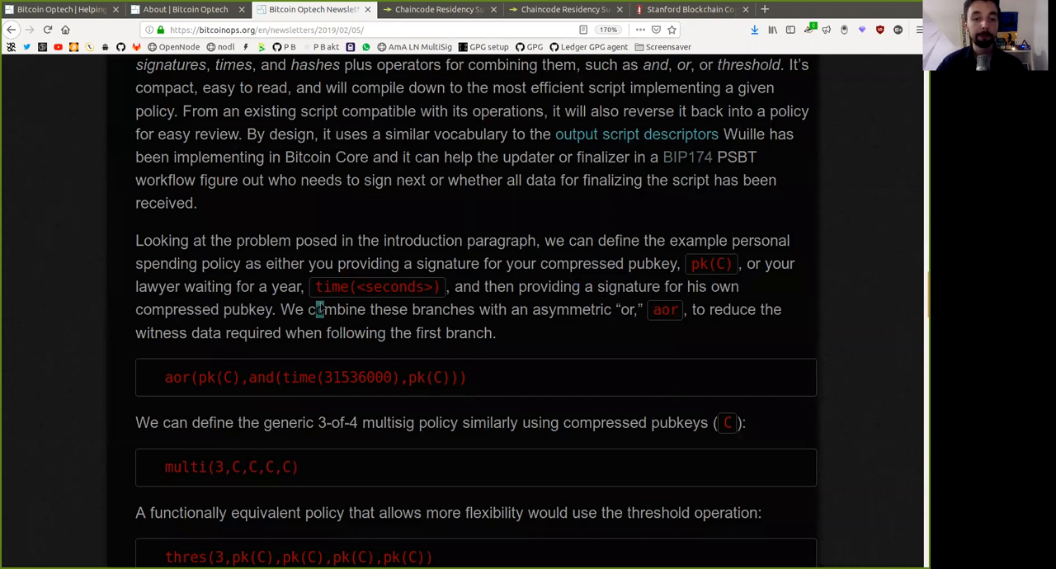
double_click(335, 312)
double_click(443, 311)
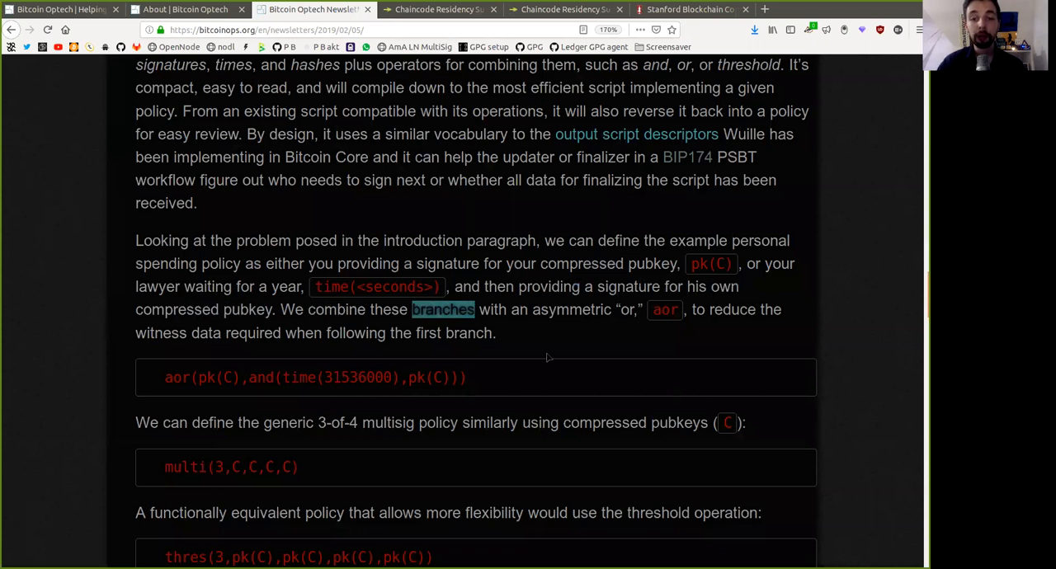
left_click(569, 313)
double_click(627, 312)
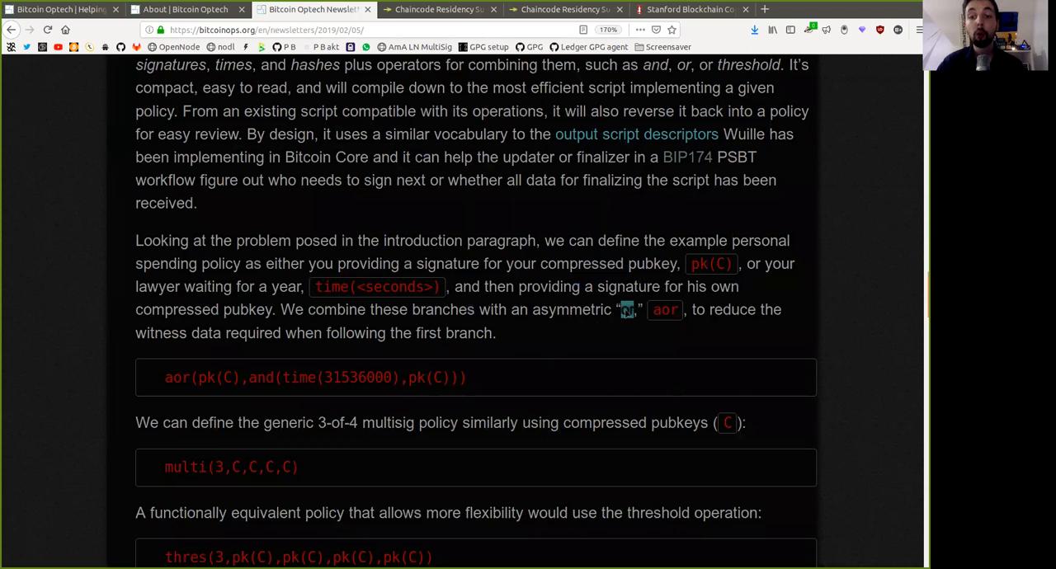
left_click(680, 317)
double_click(730, 314)
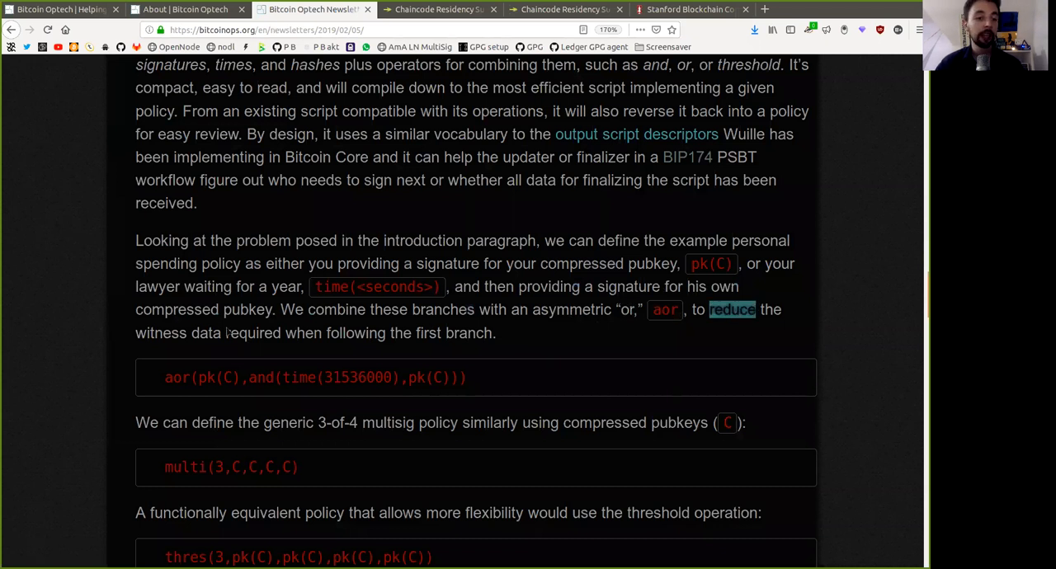
Read the witness-data note on following the first branch and trace the aor(...) policy code.
left_click_drag(136, 333, 221, 332)
left_click(361, 340)
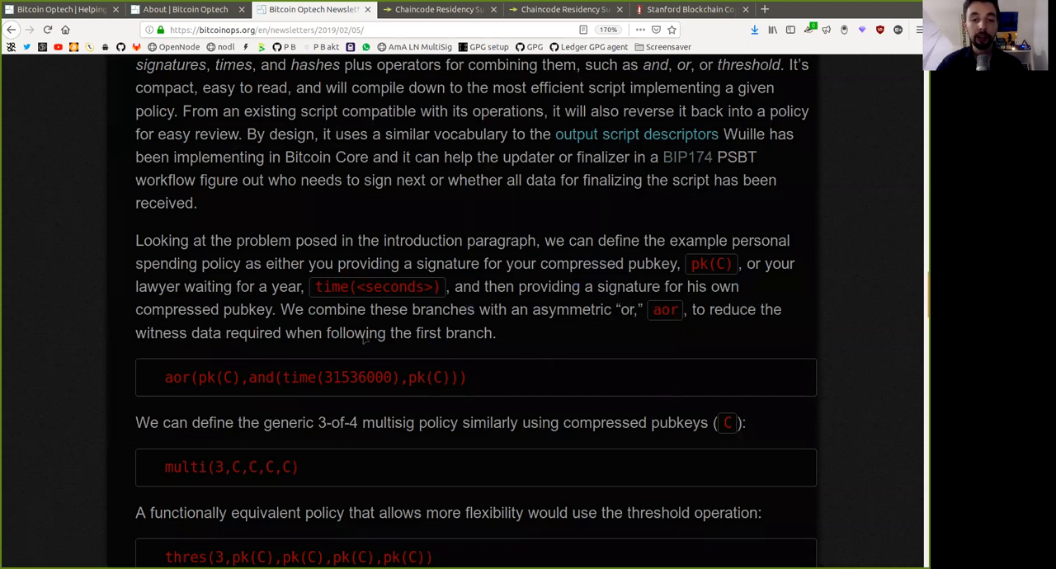
left_click_drag(327, 333, 494, 334)
left_click(552, 365)
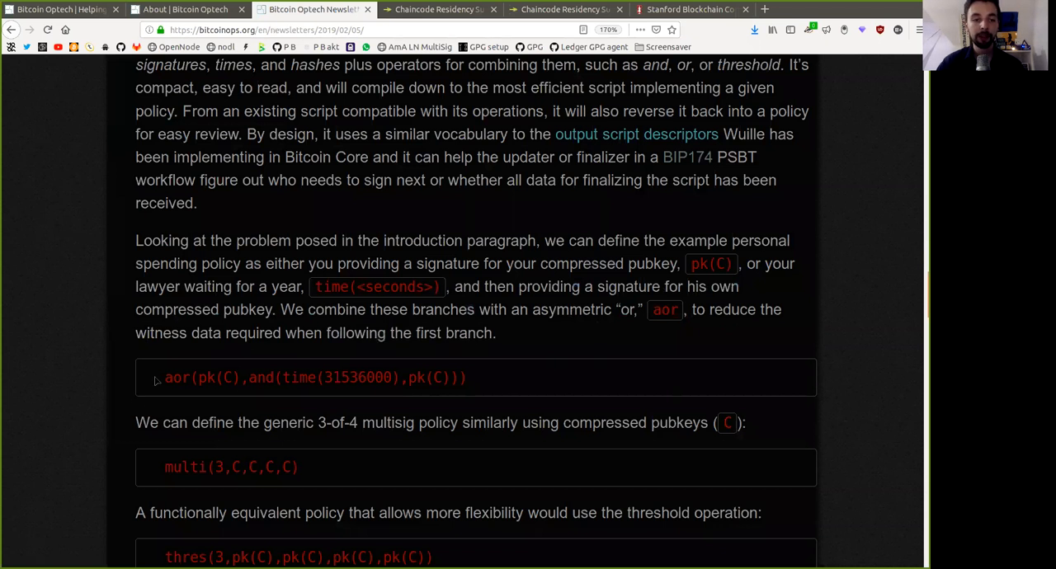
left_click_drag(157, 377, 445, 380)
left_click(231, 383)
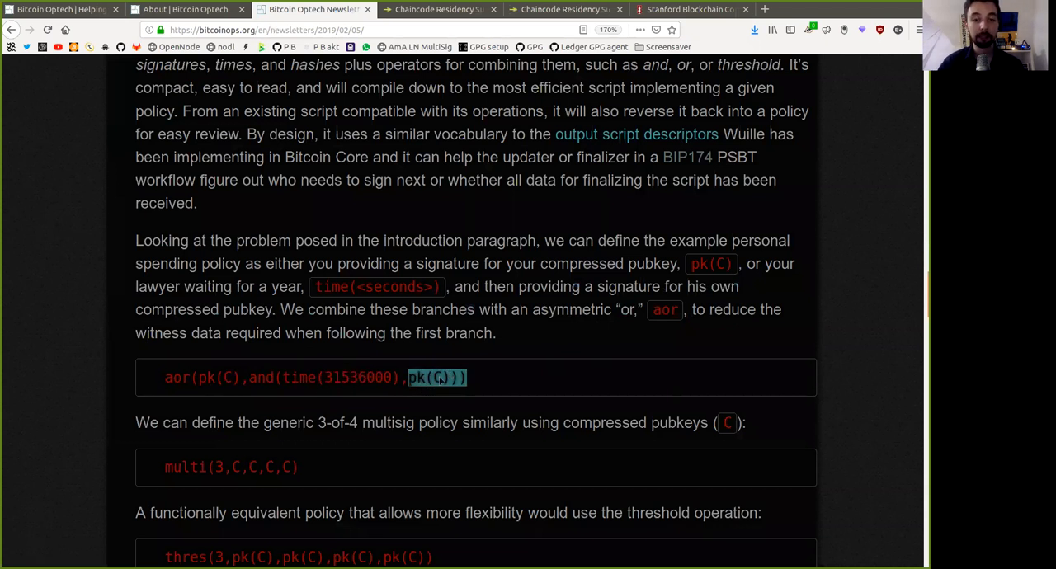
left_click(505, 381)
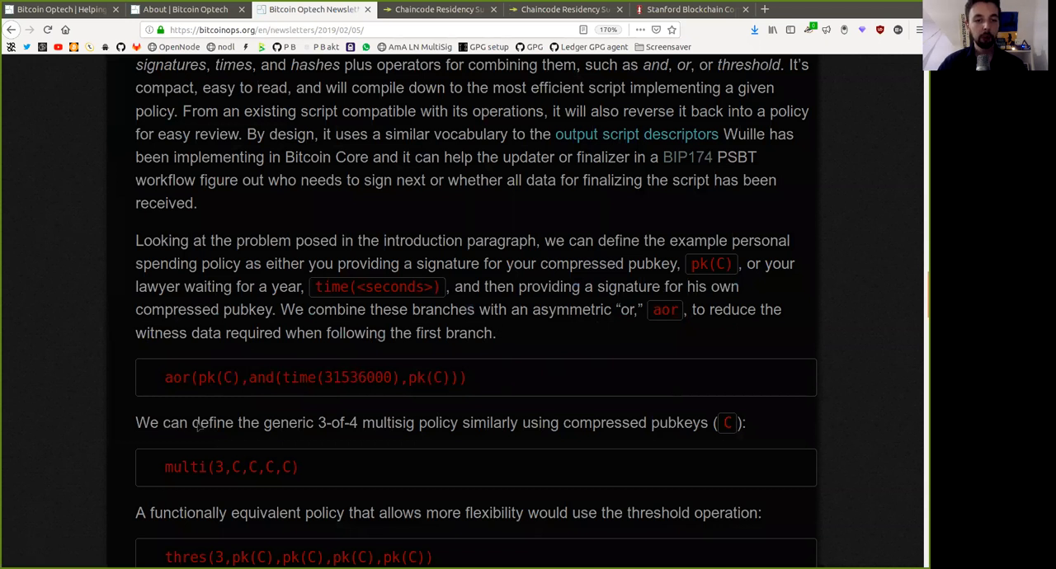
Read that a generic 3-of-4 multisig policy is defined similarly using compressed pubkeys.
double_click(198, 422)
double_click(289, 422)
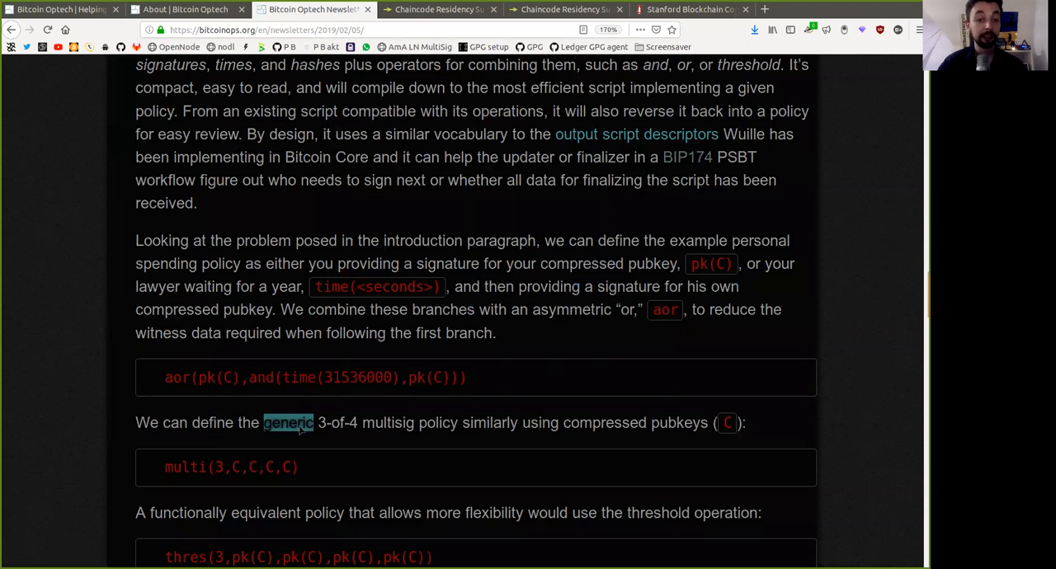
left_click_drag(318, 430, 459, 429)
left_click(483, 422)
double_click(487, 423)
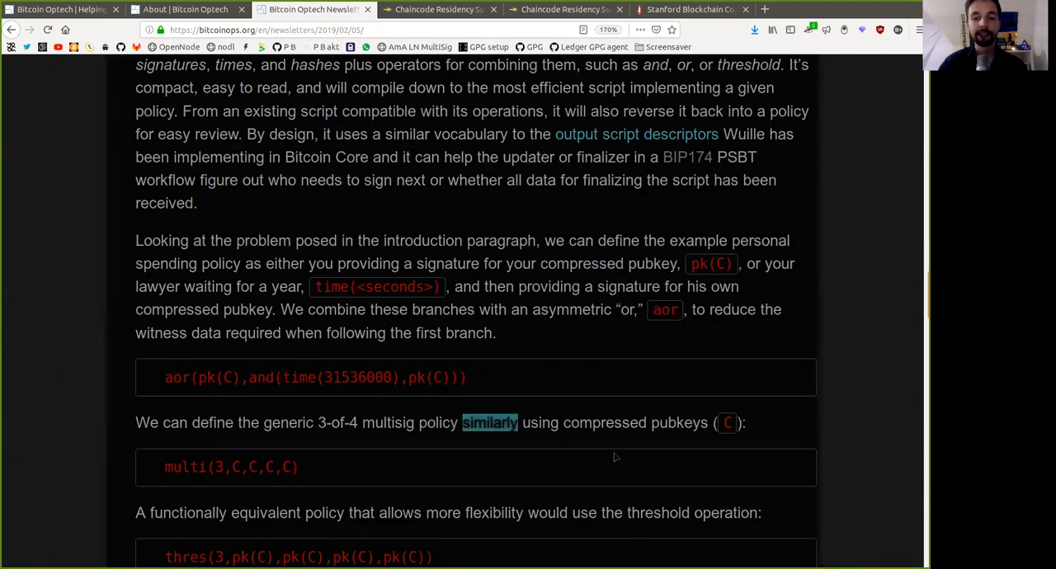
double_click(541, 422)
left_click(577, 422)
double_click(602, 422)
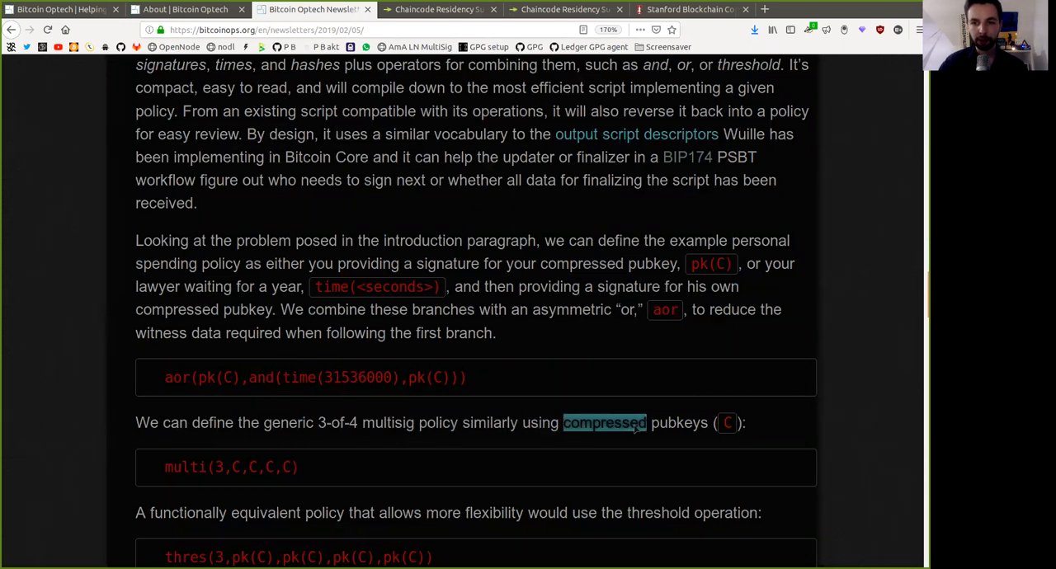
mouse_move(602, 422)
left_mouse_down()
mouse_move(693, 437)
mouse_move(768, 429)
left_mouse_up()
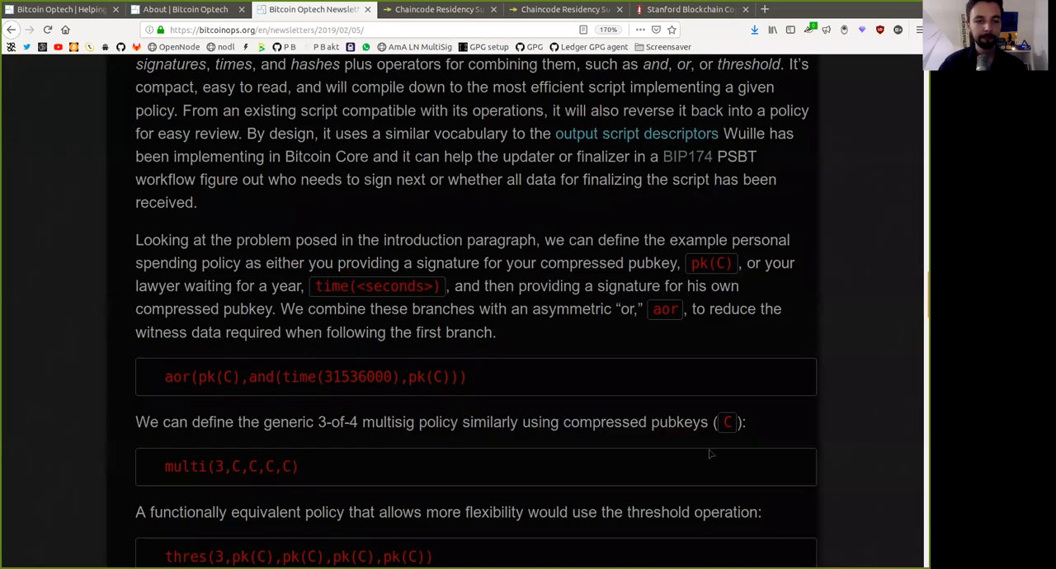
Read the multi(3,C,C,C,C) policy code, highlighting multi, the threshold 3 and the four C keys.
left_click(578, 446)
scroll(284, 381, "down", 3)
double_click(190, 355)
left_click(227, 356)
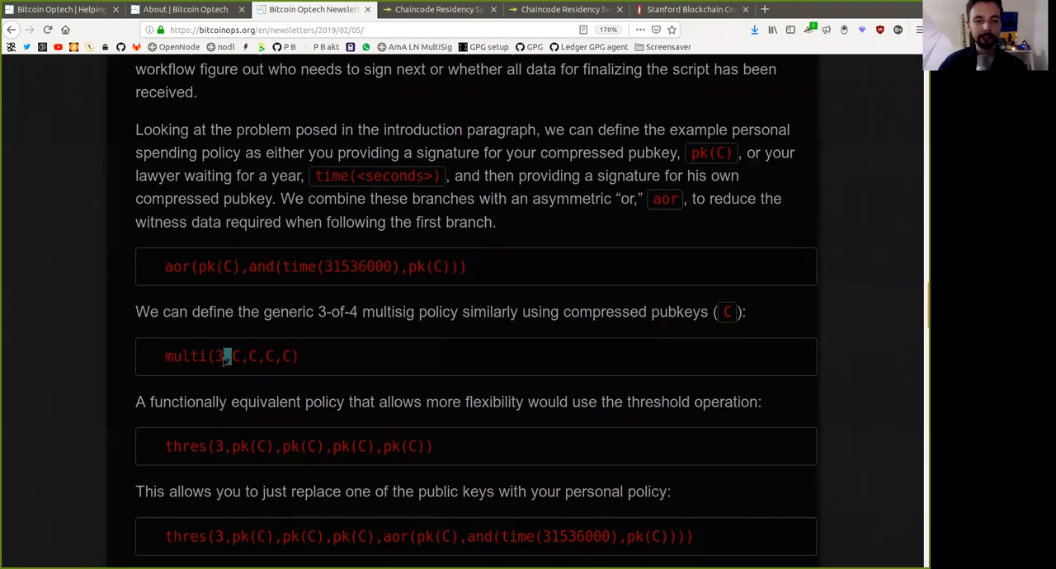
mouse_move(233, 356)
left_mouse_down()
mouse_move(215, 356)
mouse_move(287, 357)
left_mouse_up()
left_click(245, 360)
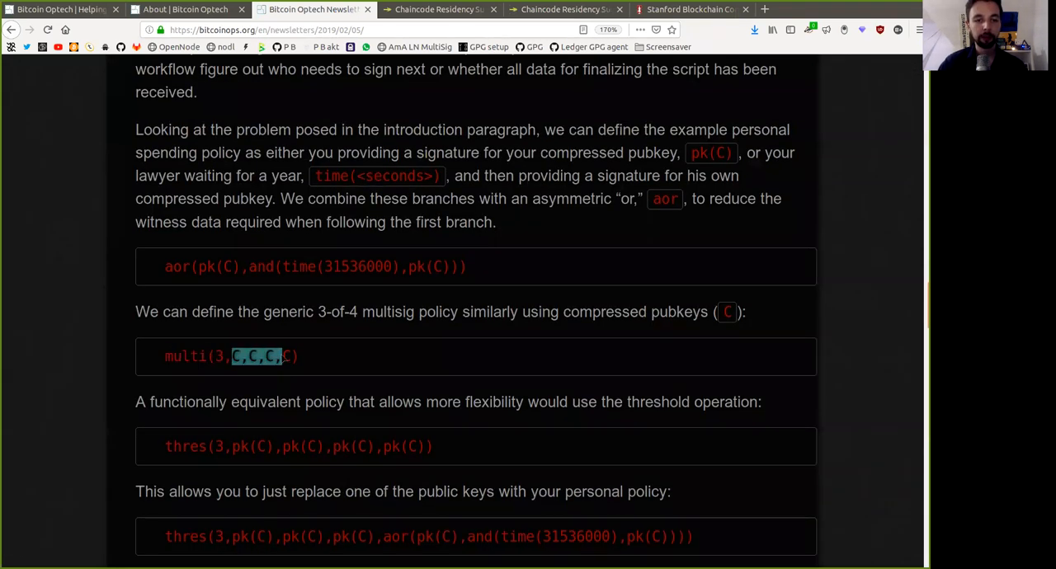
left_click(343, 355)
scroll(331, 379, "down", 3)
scroll(331, 379, "down", 3)
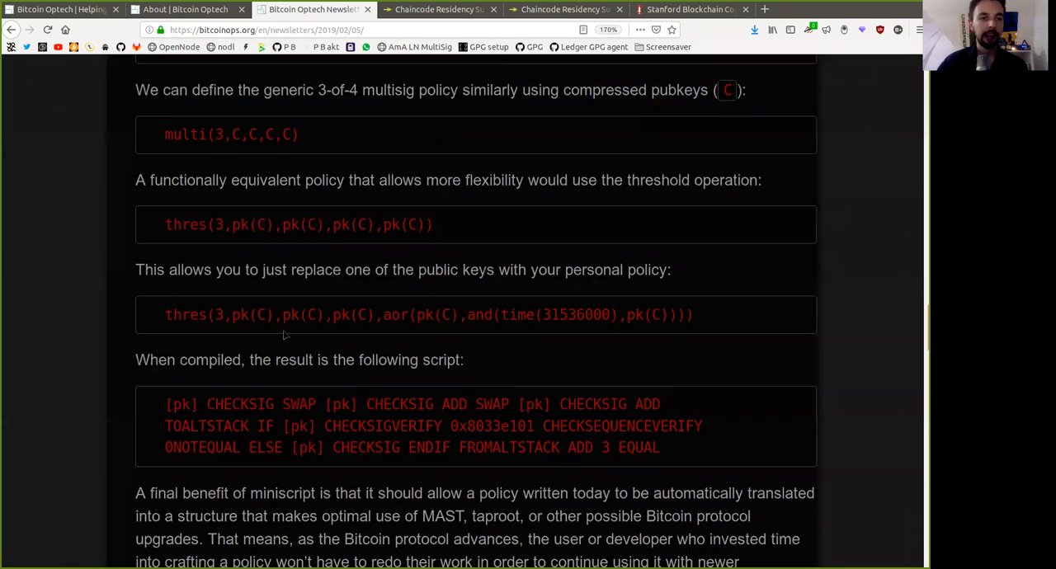
left_click_drag(762, 180, 757, 179)
Read that the equivalent thres policy allows more flexibility and trace the start of the thres(...) code.
double_click(267, 180)
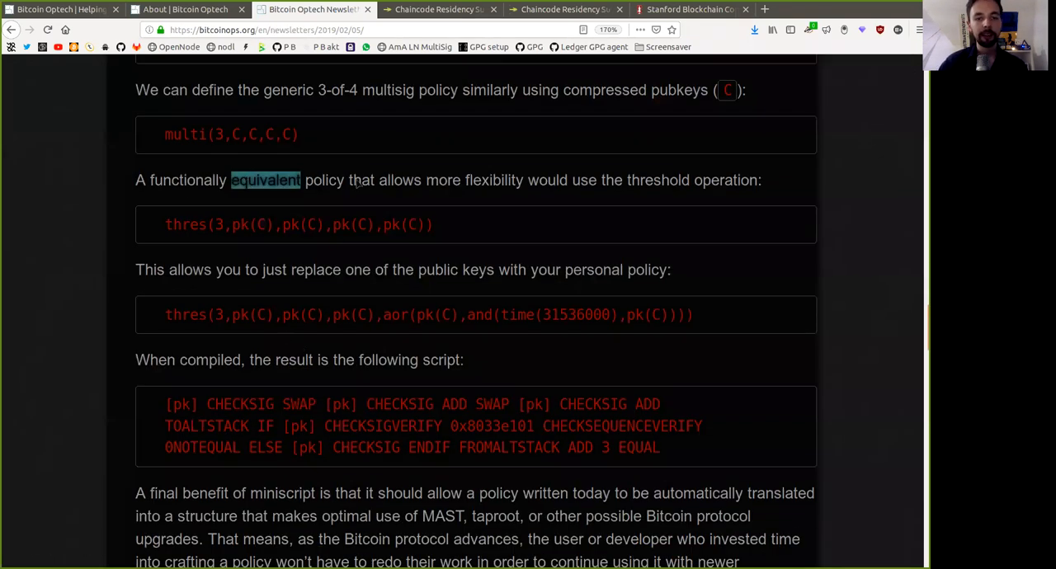
double_click(324, 180)
double_click(401, 180)
left_click_drag(429, 180, 491, 180)
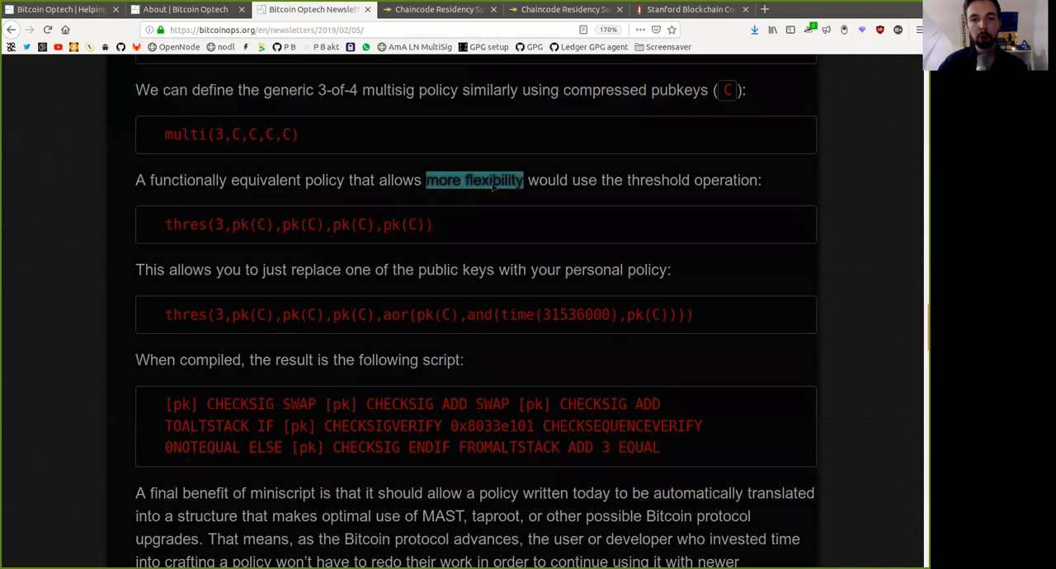
left_click_drag(587, 180, 769, 193)
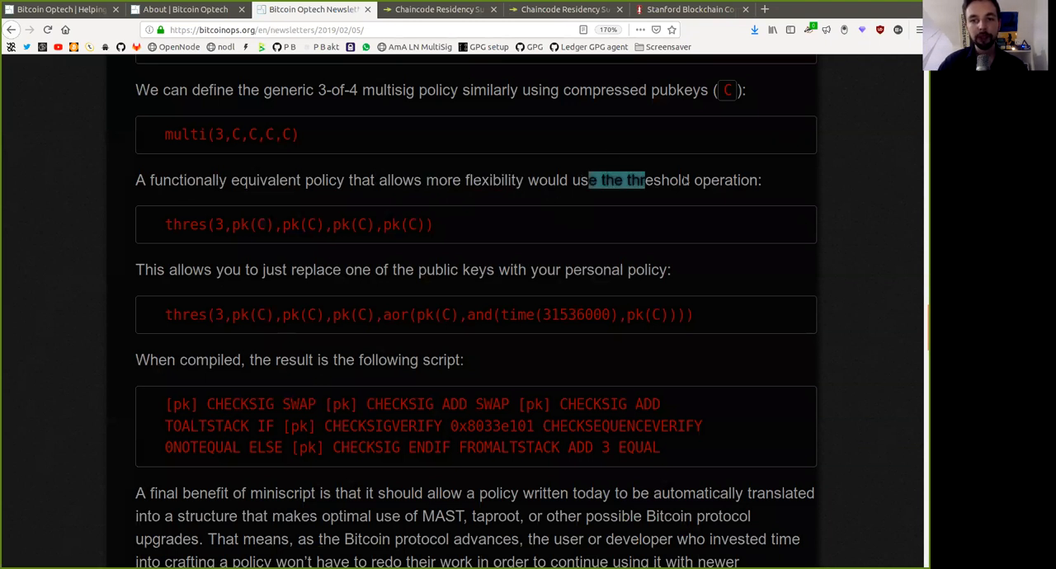
left_click(301, 225)
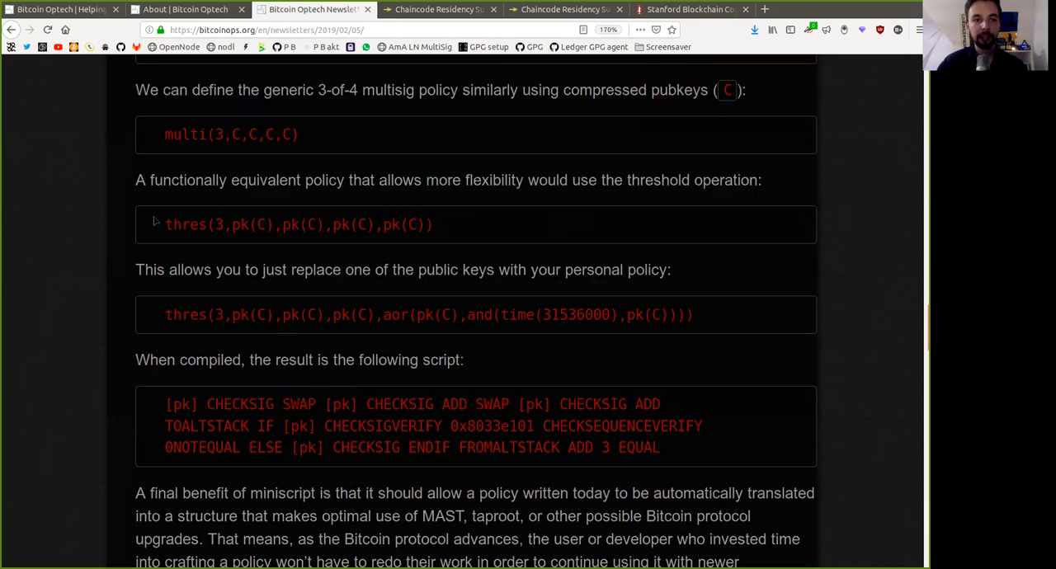
left_click_drag(156, 225, 438, 224)
left_click(467, 217)
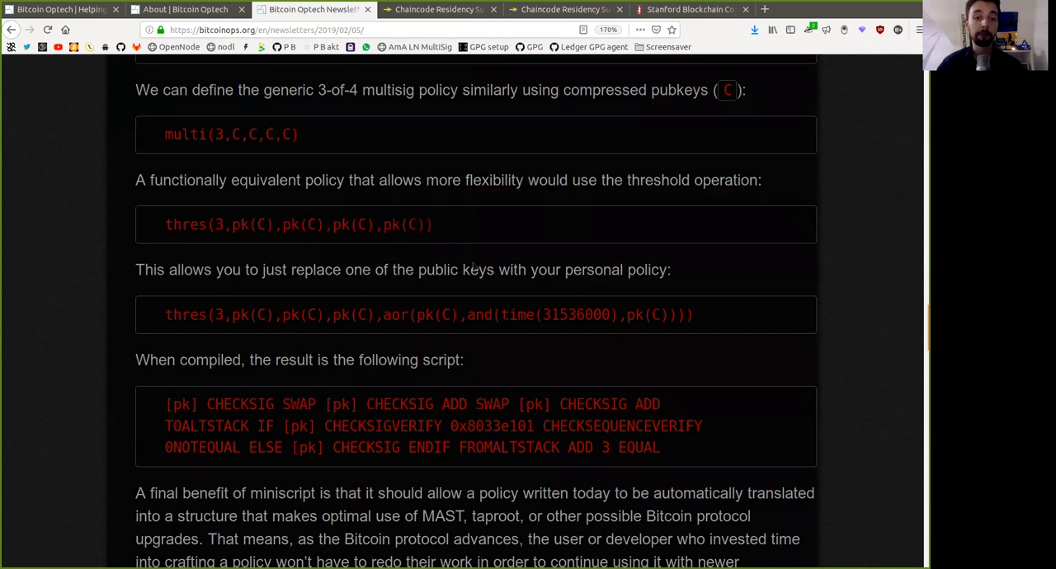
Read the 'This ... just replace ... your personal policy' sentence.
left_click_drag(135, 270, 183, 270)
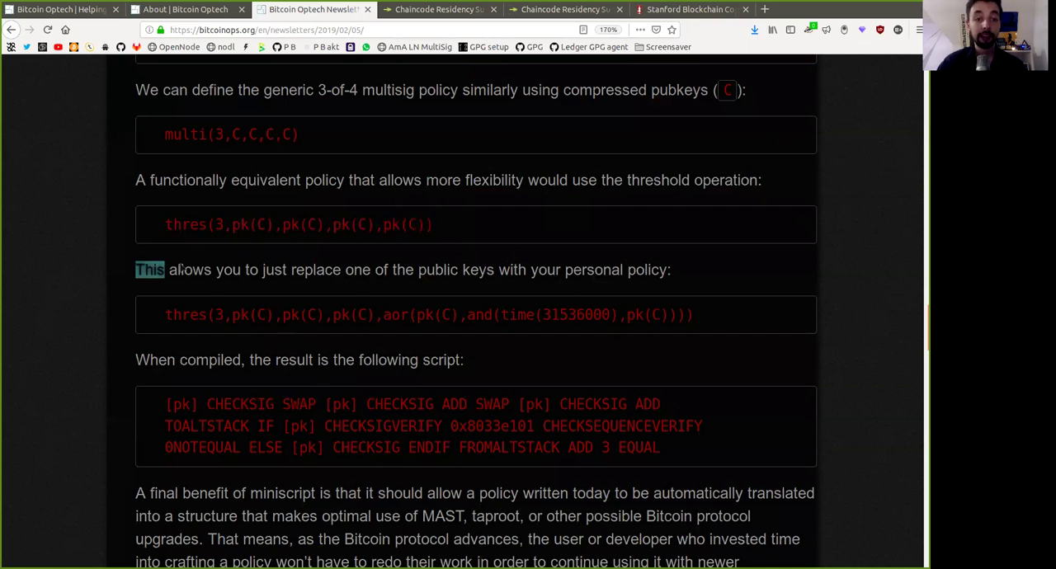
left_click(260, 272)
left_click_drag(260, 270, 668, 270)
left_click(370, 273)
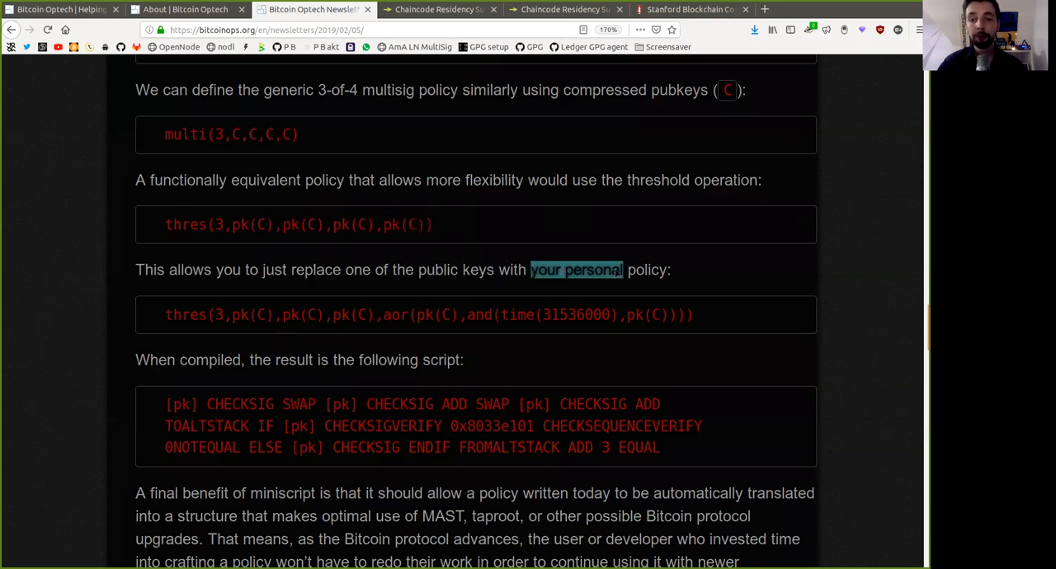
left_click(698, 296)
Explain the personal-policy thres(3, pk(C)..., aor(...)) line including its time(31536000) timelock.
double_click(202, 315)
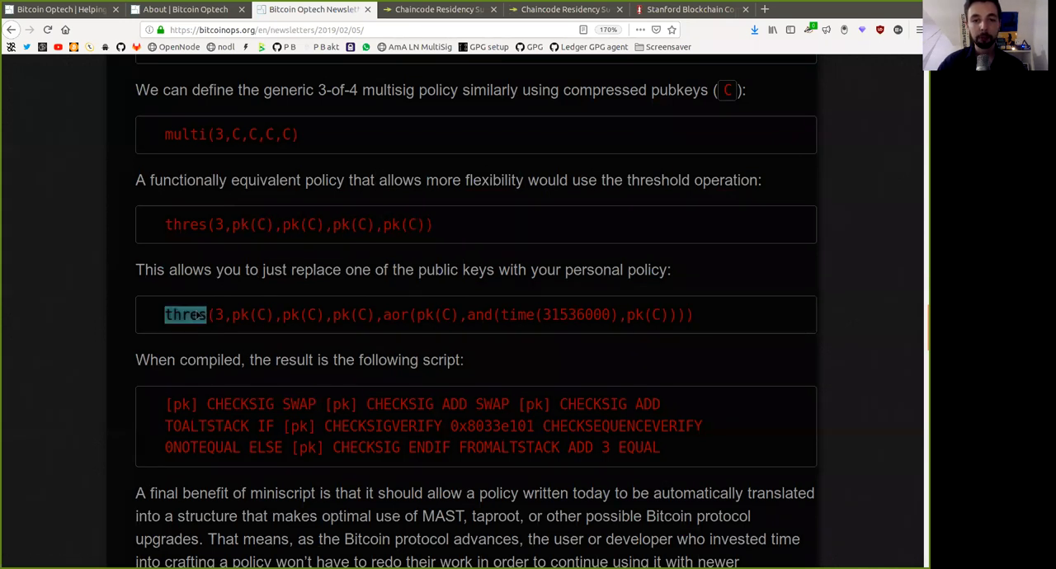
double_click(218, 314)
left_click(253, 312)
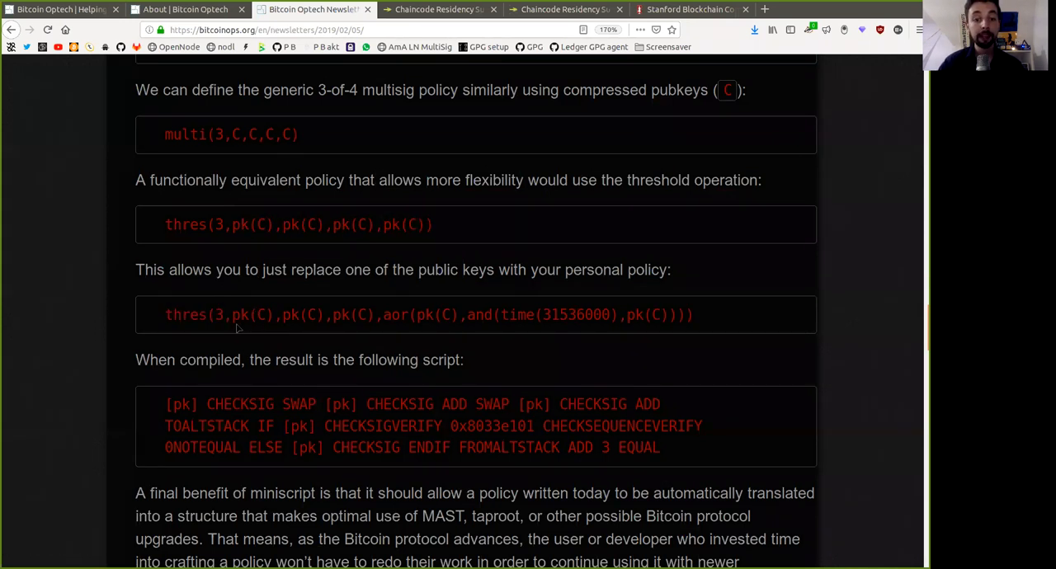
mouse_move(231, 315)
left_mouse_down()
mouse_move(373, 319)
mouse_move(231, 319)
left_mouse_up()
left_click(375, 318)
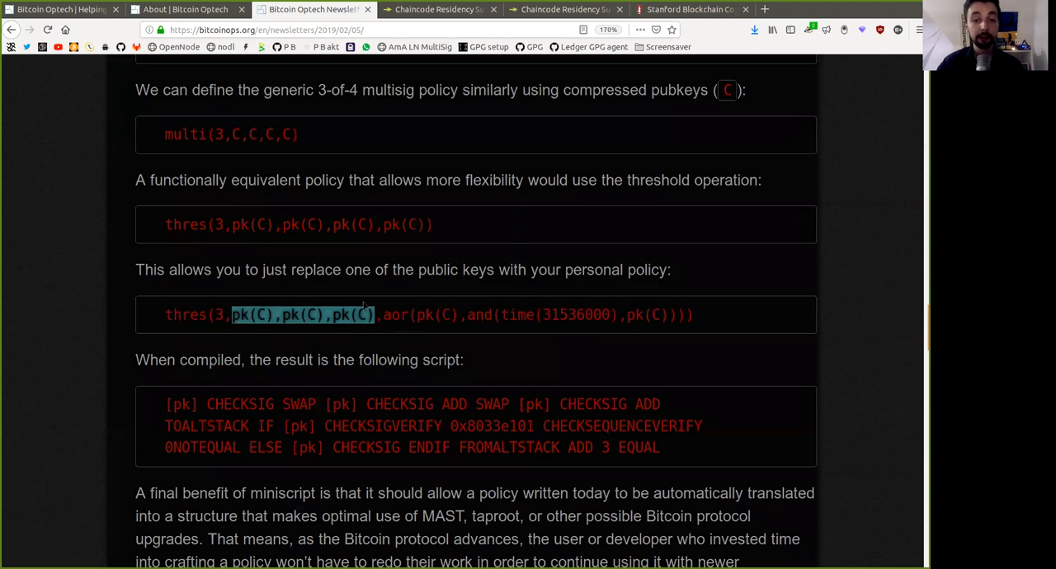
left_click(389, 328)
left_click_drag(384, 314, 662, 329)
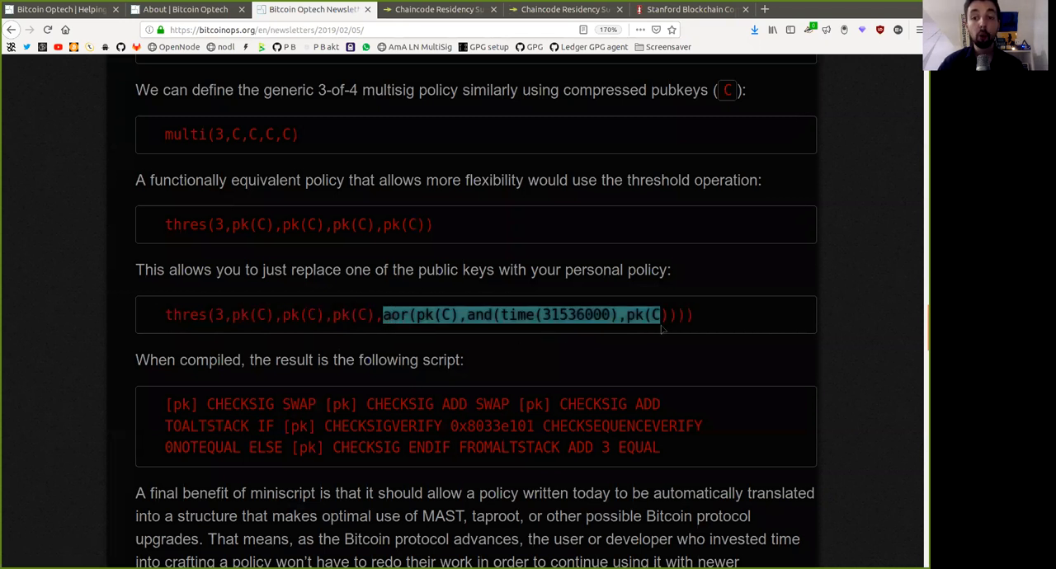
left_click(742, 315)
triple_click(714, 324)
left_click(446, 335)
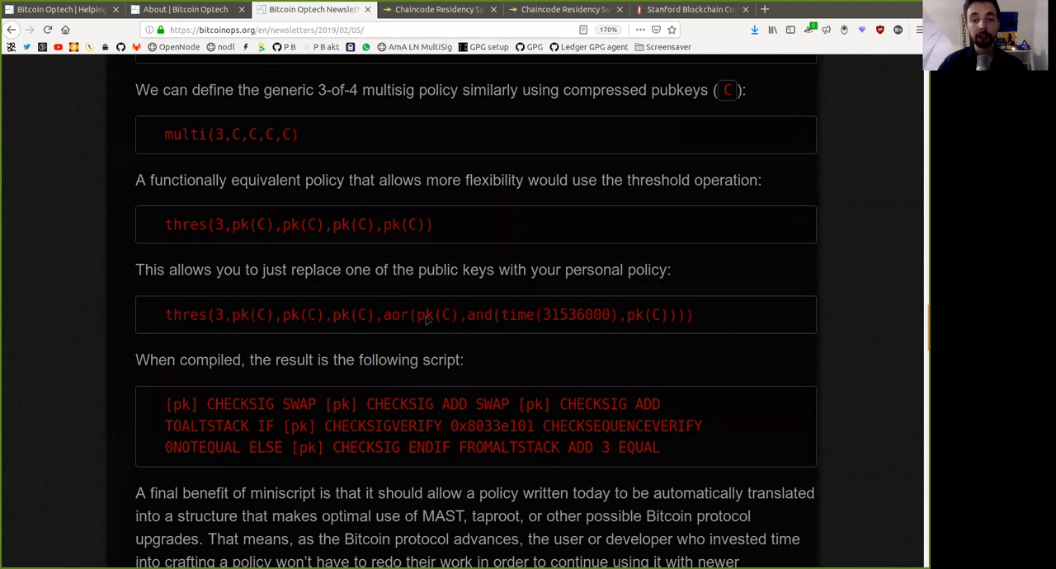
mouse_move(417, 316)
left_mouse_down()
mouse_move(453, 327)
mouse_move(723, 314)
left_mouse_up()
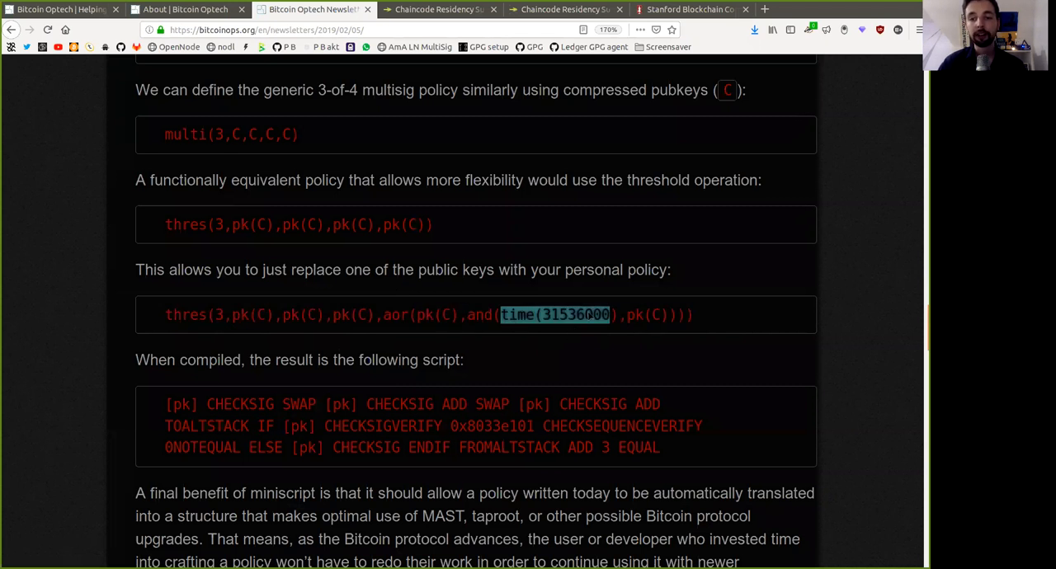
left_click(722, 314)
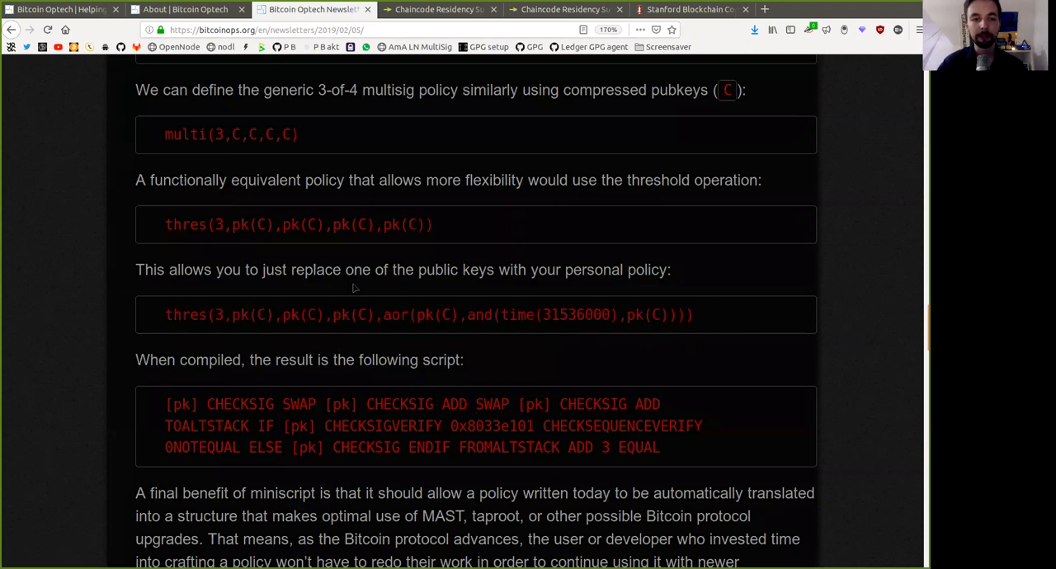
scroll(353, 288, "down", 2)
scroll(353, 288, "down", 2)
Highlight 'compiled', 'result' and 'following script' in the sentence introducing the compiled script.
double_click(211, 195)
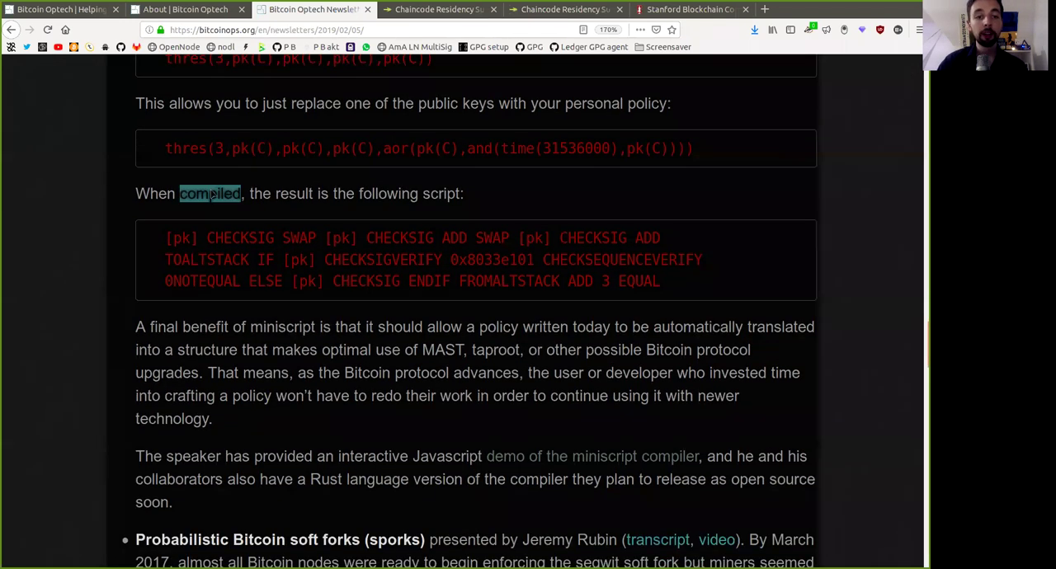
double_click(300, 196)
left_click_drag(358, 194, 459, 196)
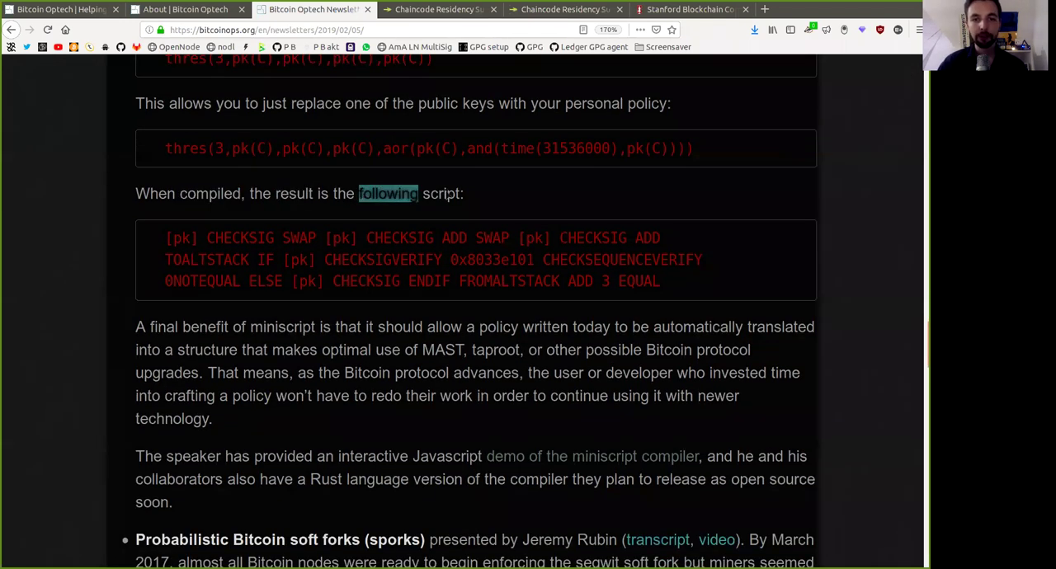
left_click(546, 208)
Highlight the script's first line opcode by opcode: pk CHECKSIG SWAP pk CHECKSIG ADD SWAP pk CHECKSIG ADD.
double_click(180, 238)
double_click(213, 239)
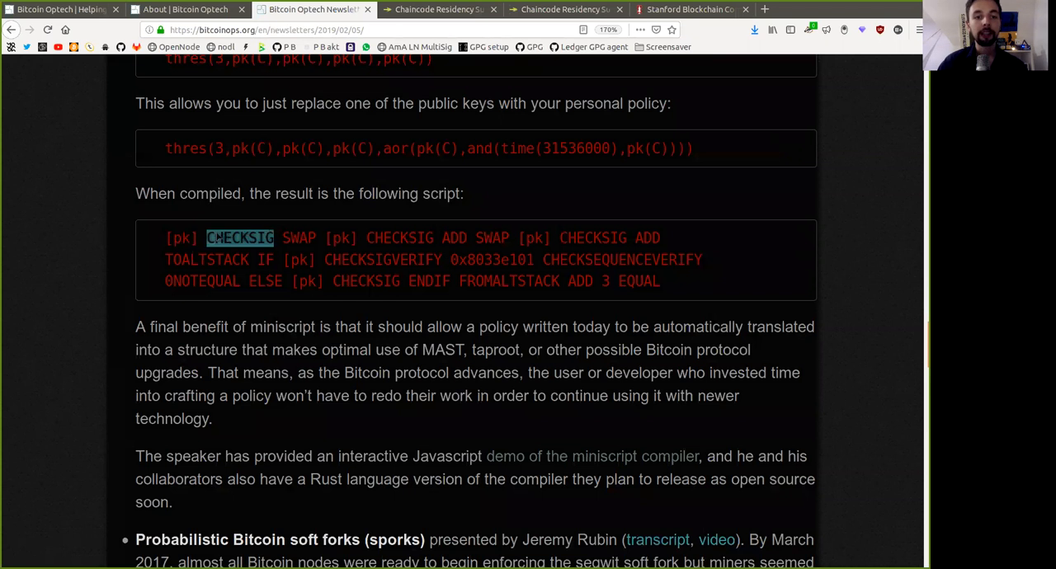
double_click(305, 240)
double_click(341, 243)
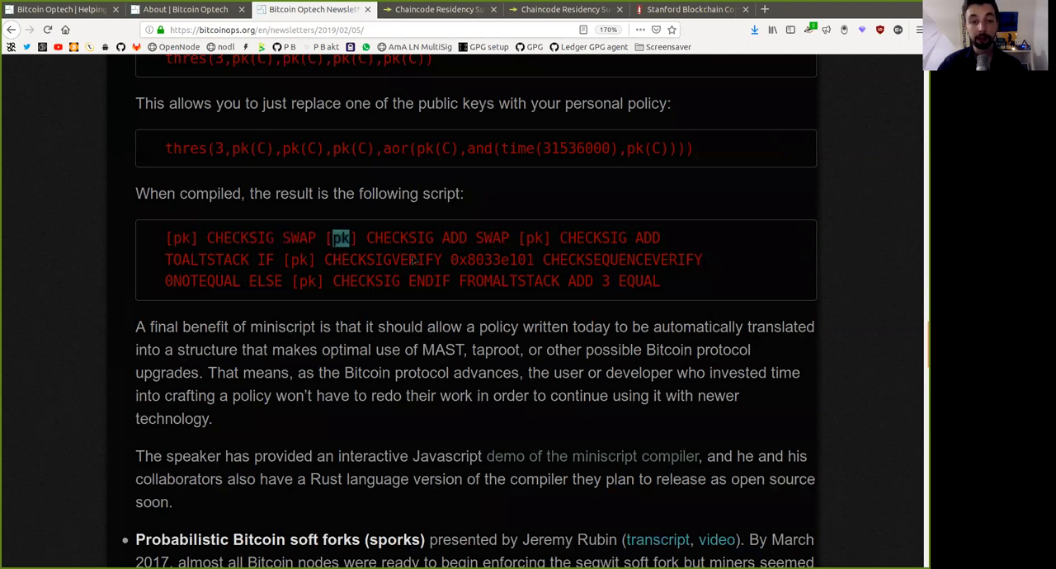
double_click(417, 238)
left_click_drag(446, 239, 492, 241)
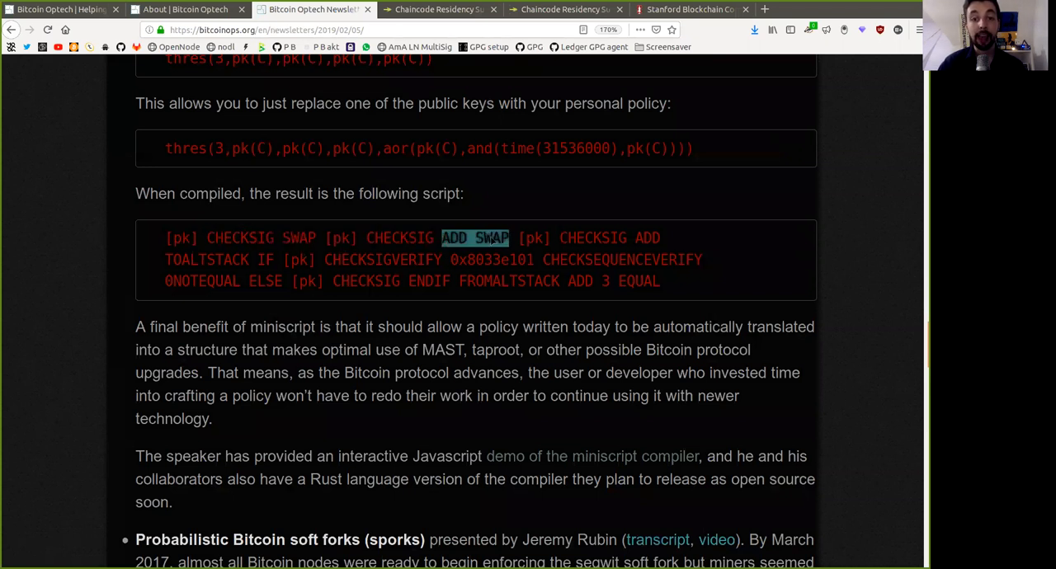
double_click(534, 239)
left_click(589, 239)
double_click(593, 238)
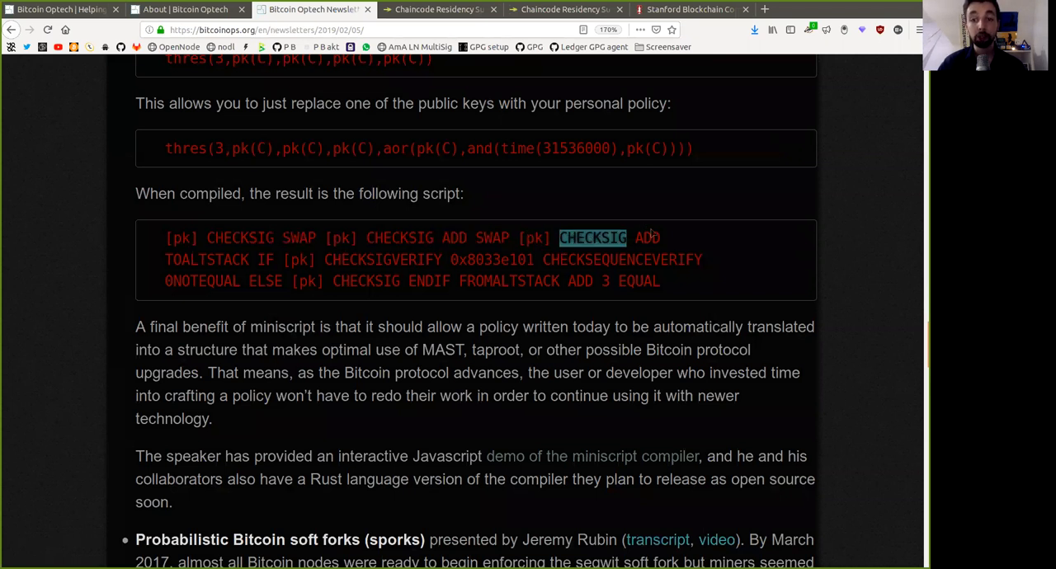
left_click(655, 238)
double_click(654, 239)
Highlight the second line: TOALTSTACK, IF pk, CHECKSIGVERIFY and the constant 0x8033e101.
double_click(242, 260)
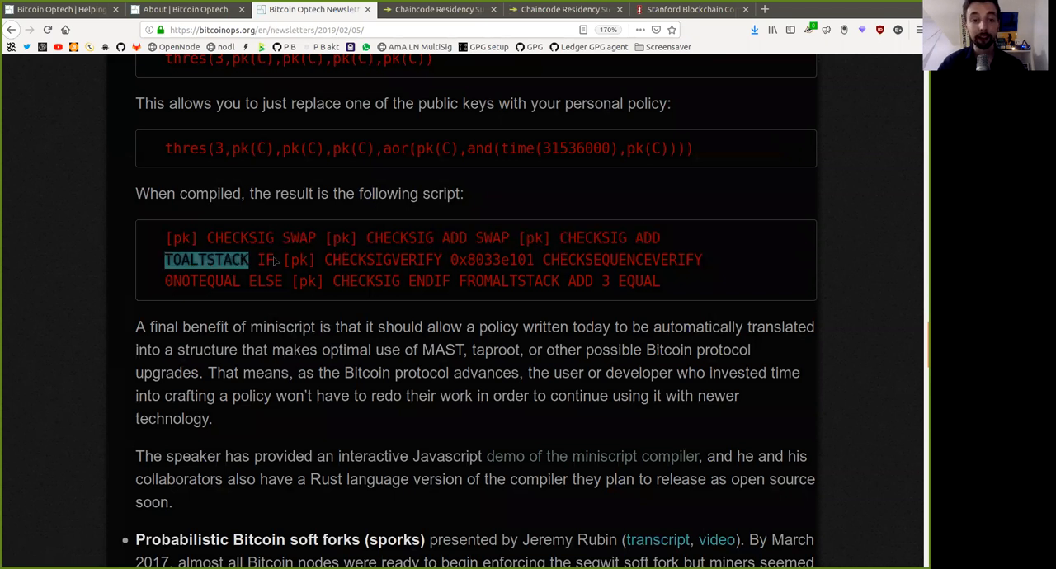
double_click(272, 259)
double_click(312, 260)
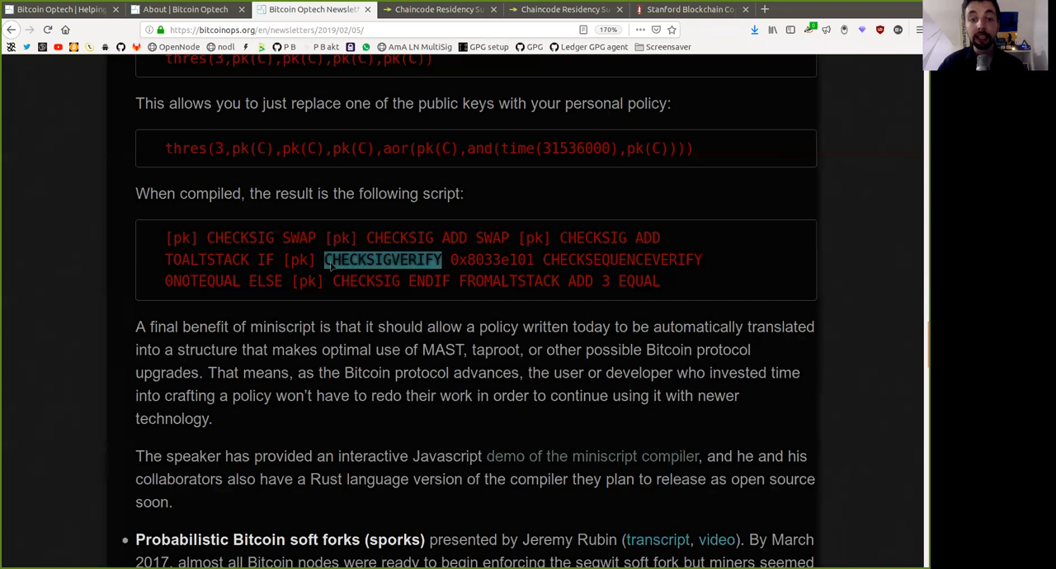
double_click(491, 260)
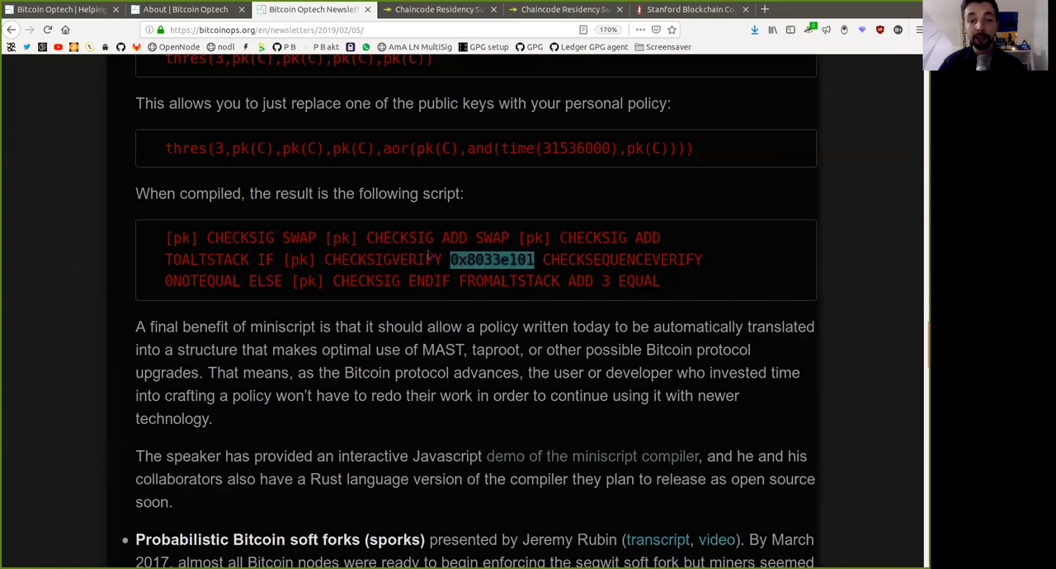
left_click(487, 261)
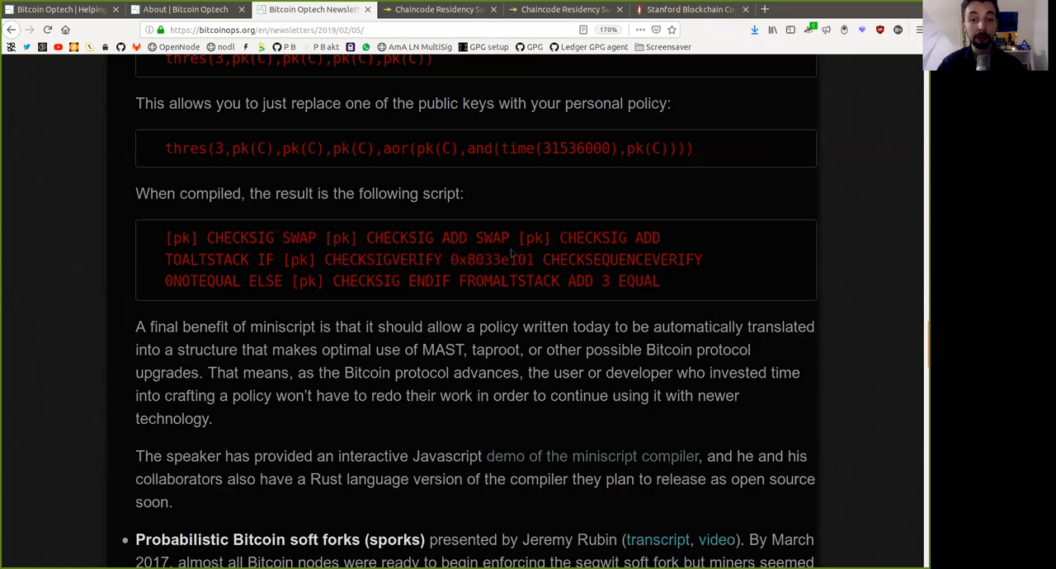
double_click(510, 256)
Highlight the last line through 0NOTEQUAL ELSE pk CHECKSIG ENDIF FROMALTSTACK ADD 3 EQUAL, then the whole script block.
double_click(191, 281)
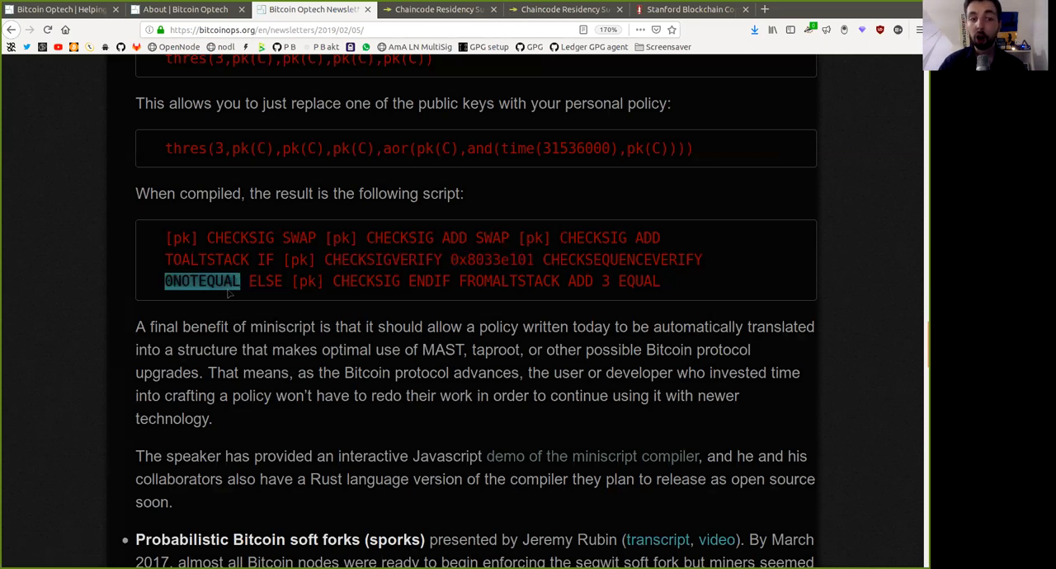
double_click(266, 282)
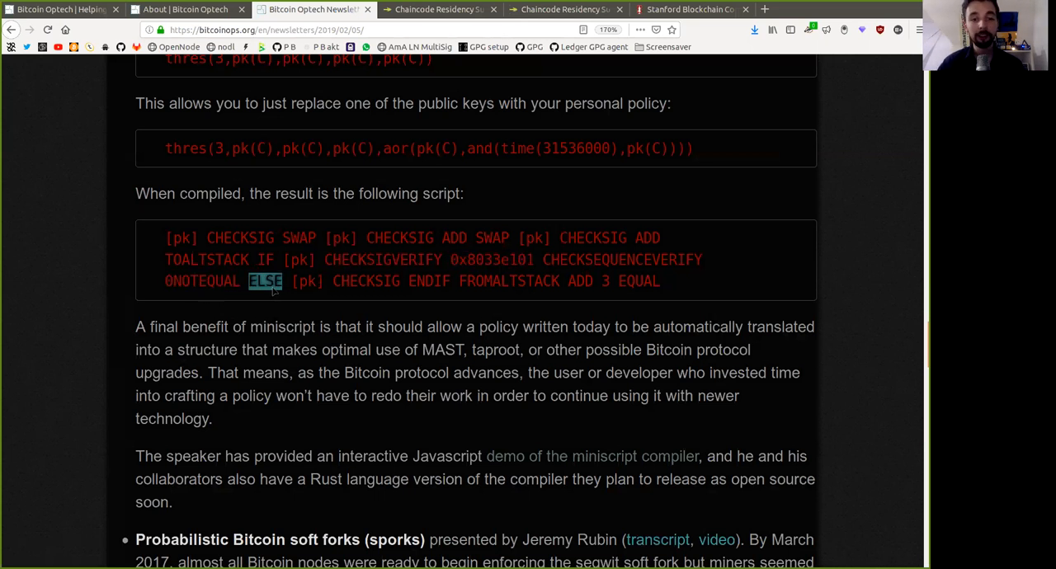
double_click(307, 282)
double_click(363, 281)
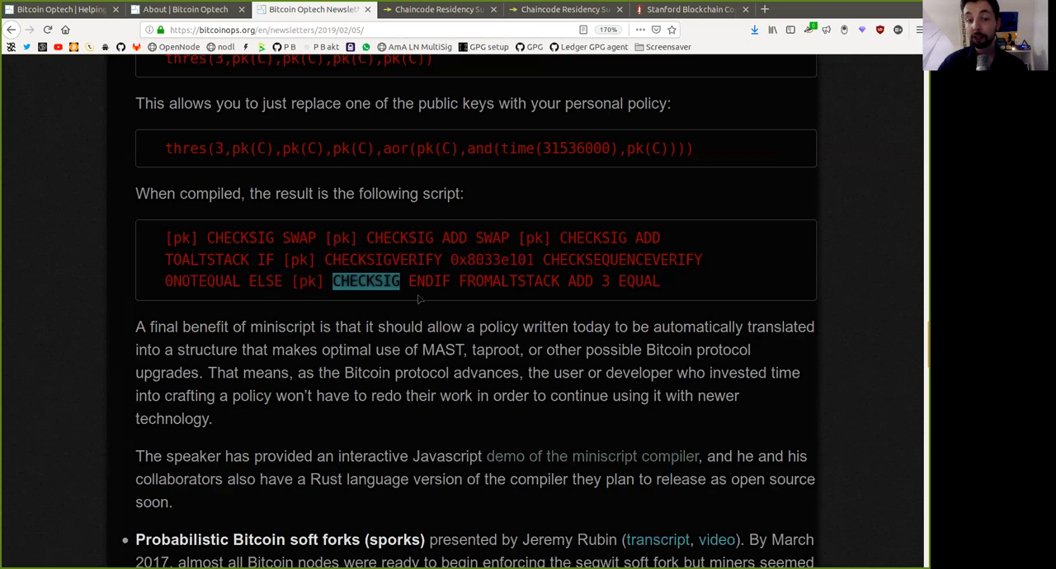
double_click(429, 281)
double_click(509, 282)
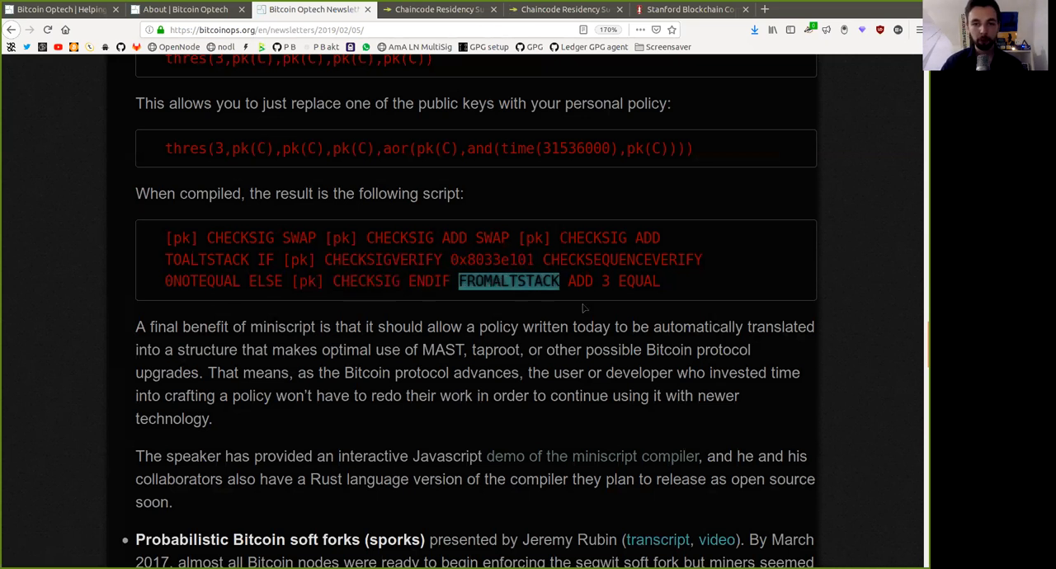
double_click(581, 281)
double_click(605, 281)
double_click(639, 281)
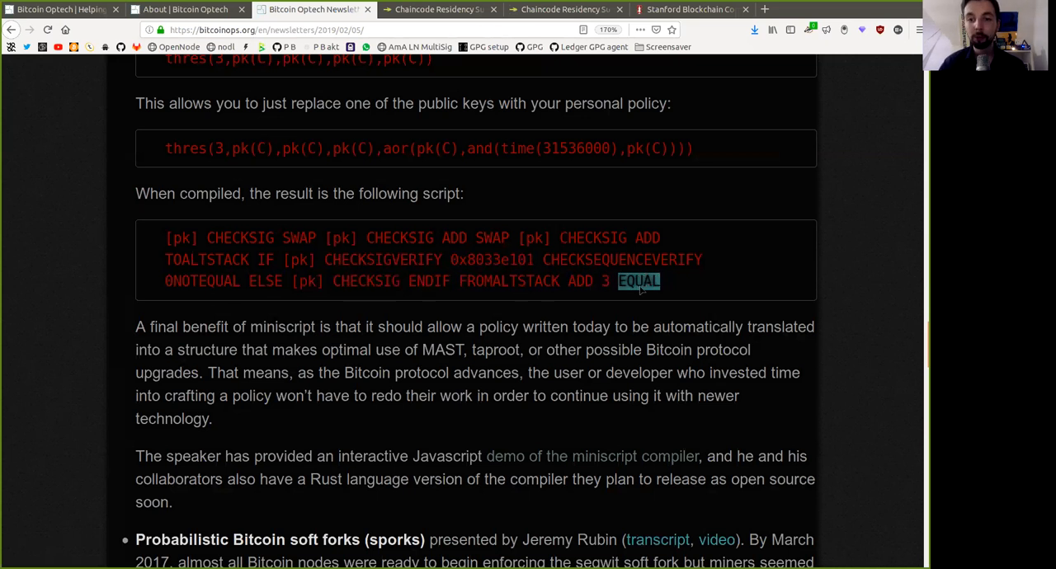
left_click(731, 306)
left_click_drag(664, 281, 142, 214)
left_click(167, 234)
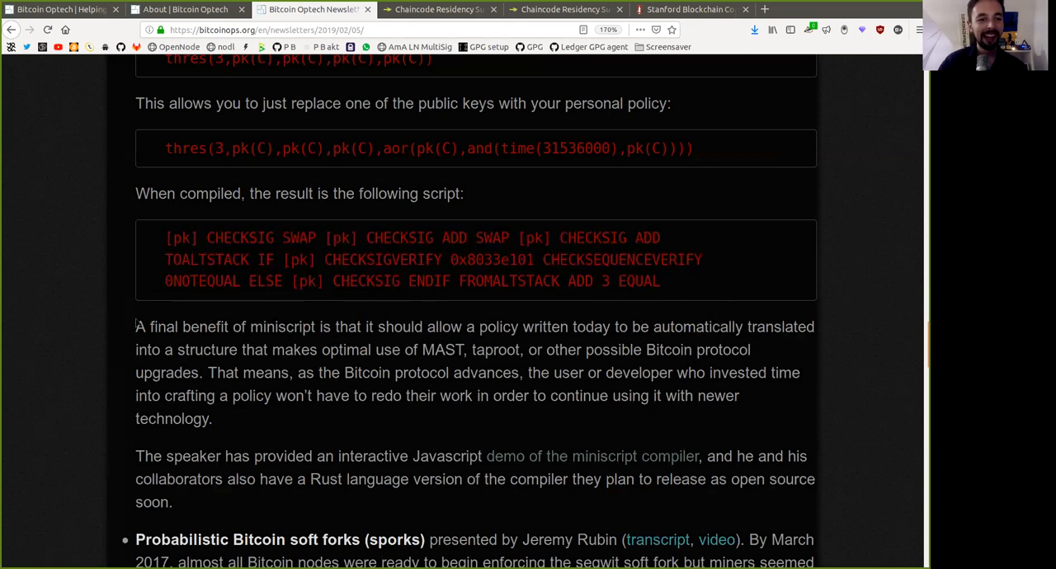
Highlight 'benefit', 'miniscript', 'should', 'policy written today' and 'automatically translated' in the paragraph's first line.
double_click(204, 328)
double_click(263, 329)
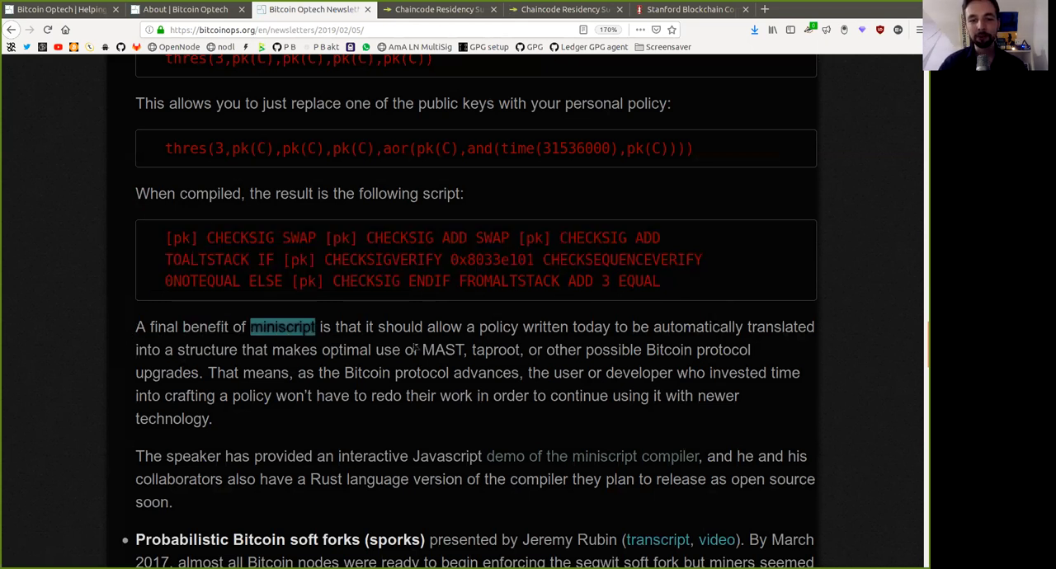
left_click(405, 332)
double_click(400, 327)
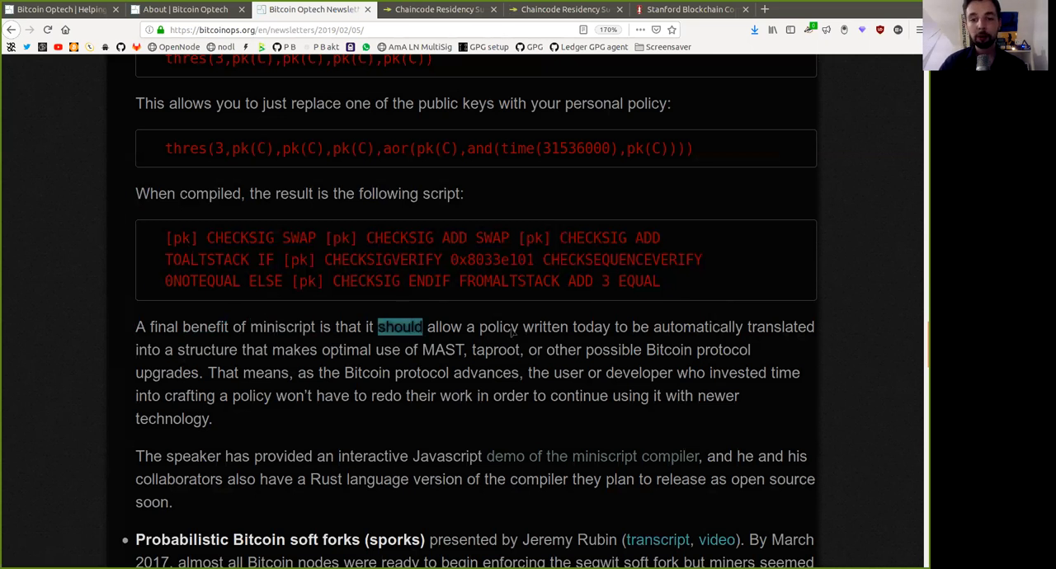
double_click(499, 328)
left_click_drag(499, 328, 609, 334)
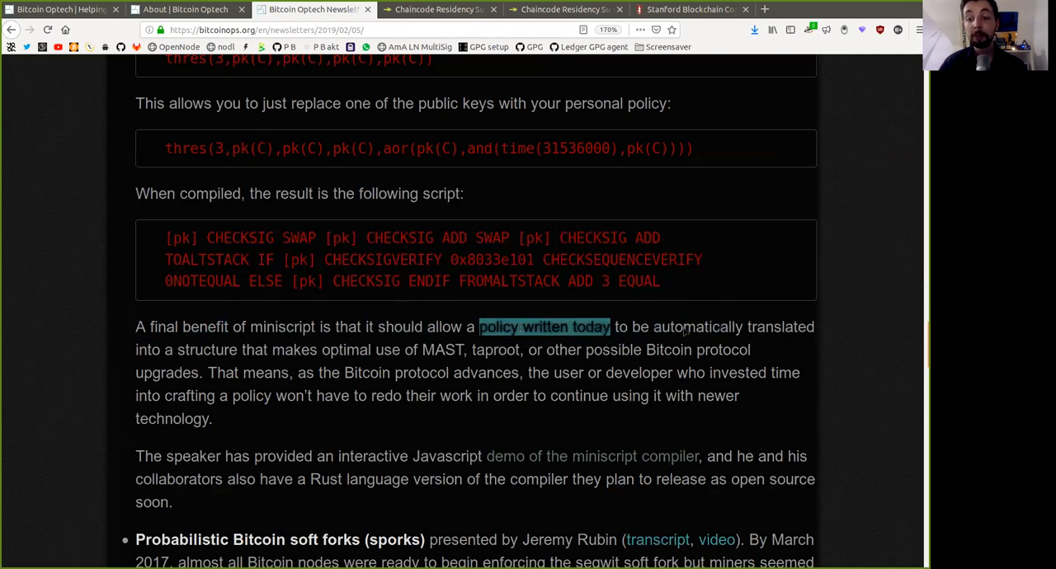
double_click(685, 329)
left_click_drag(752, 332, 775, 323)
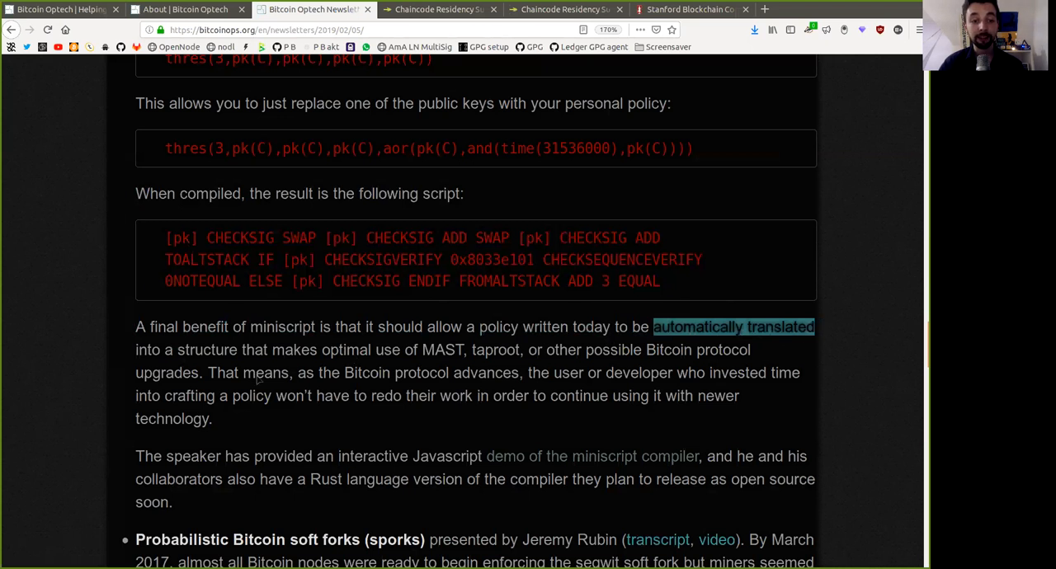
Highlight 'structure', 'optimal use of MAST', 'taproot' and 'other possible Bitcoin protocol'.
double_click(221, 349)
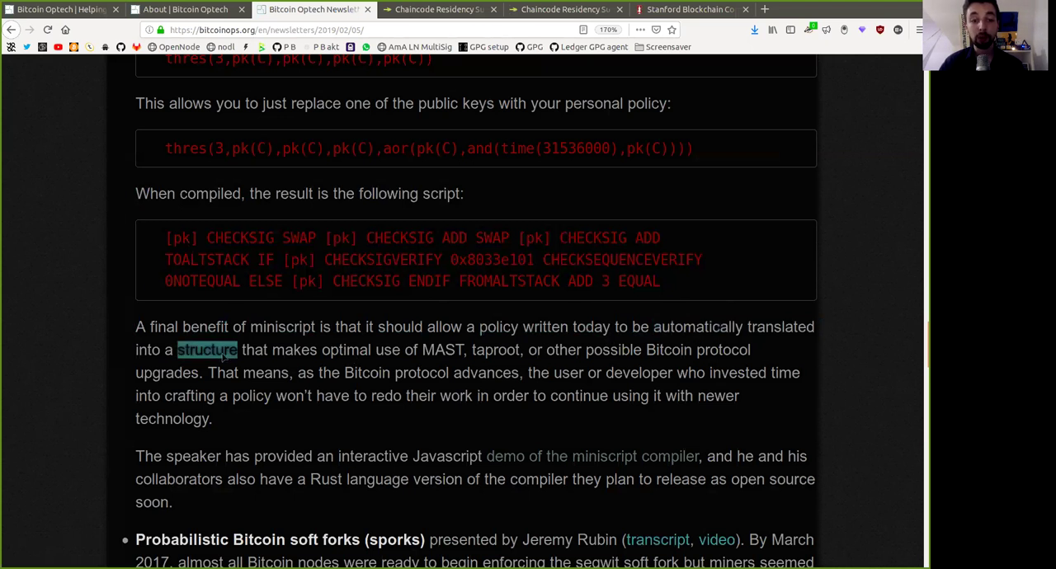
double_click(347, 350)
left_click_drag(346, 350, 462, 350)
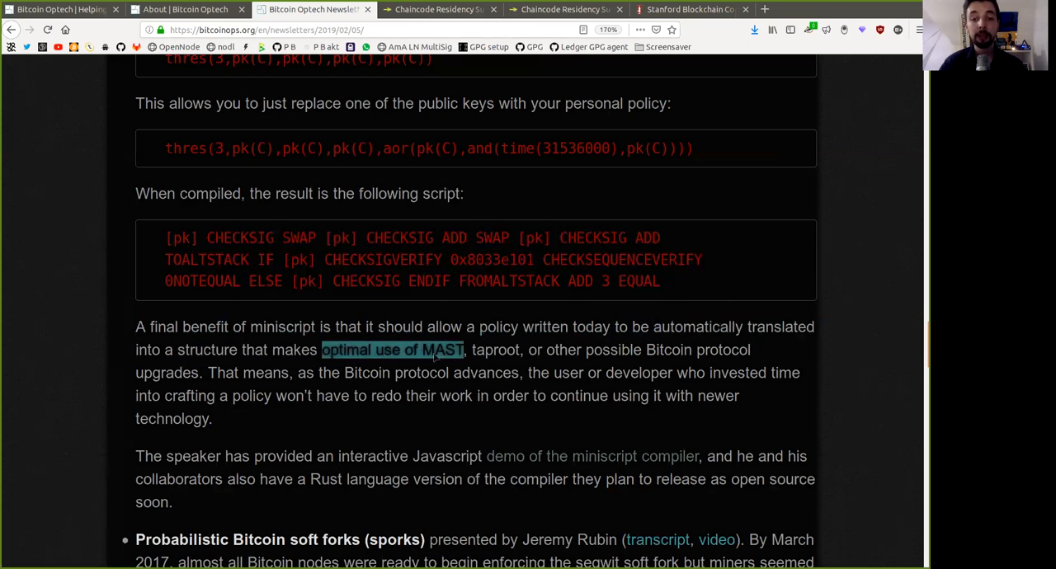
double_click(443, 352)
double_click(495, 351)
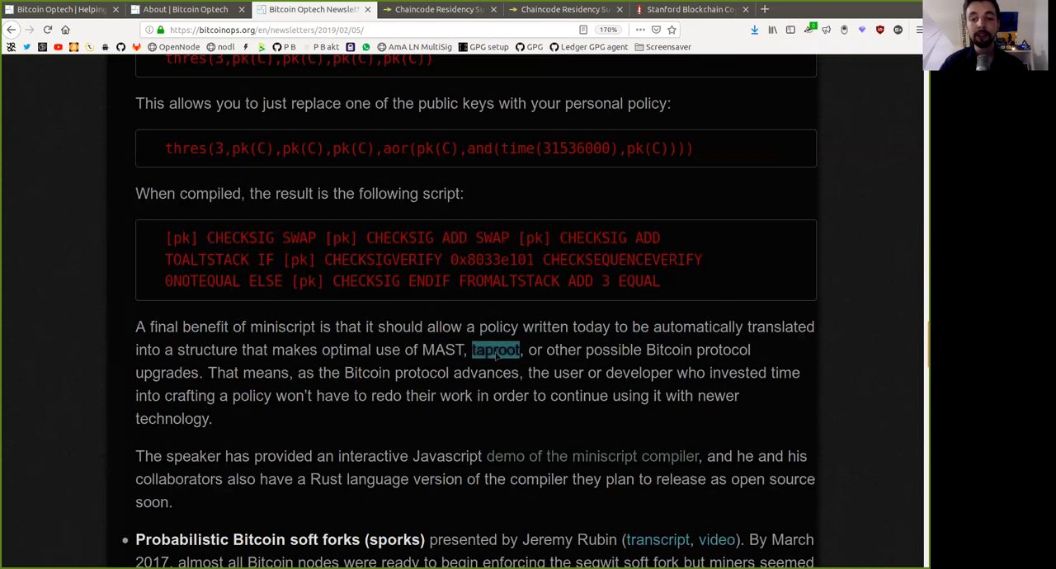
double_click(564, 353)
left_click_drag(564, 353, 704, 358)
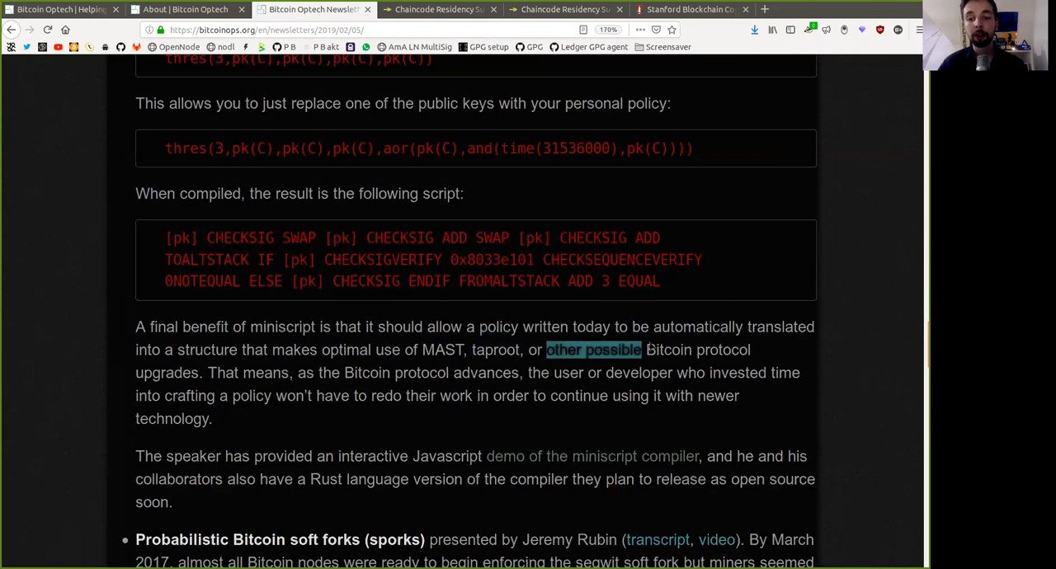
Highlight 'upgrades', 'That means', 'Bitcoin protocol advances', 'the user', 'developer' and 'invested'.
double_click(162, 377)
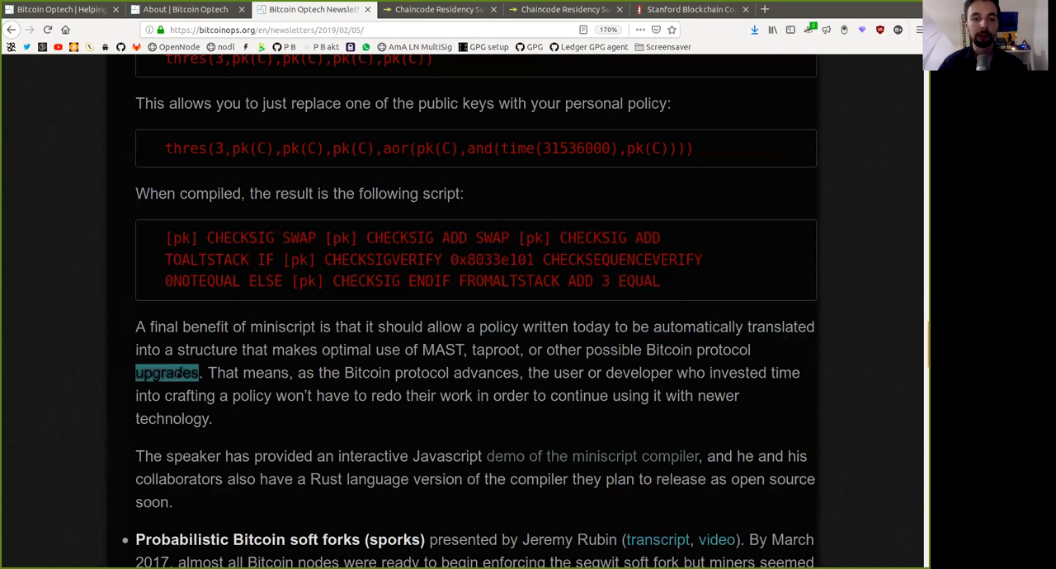
left_click_drag(211, 376, 268, 378)
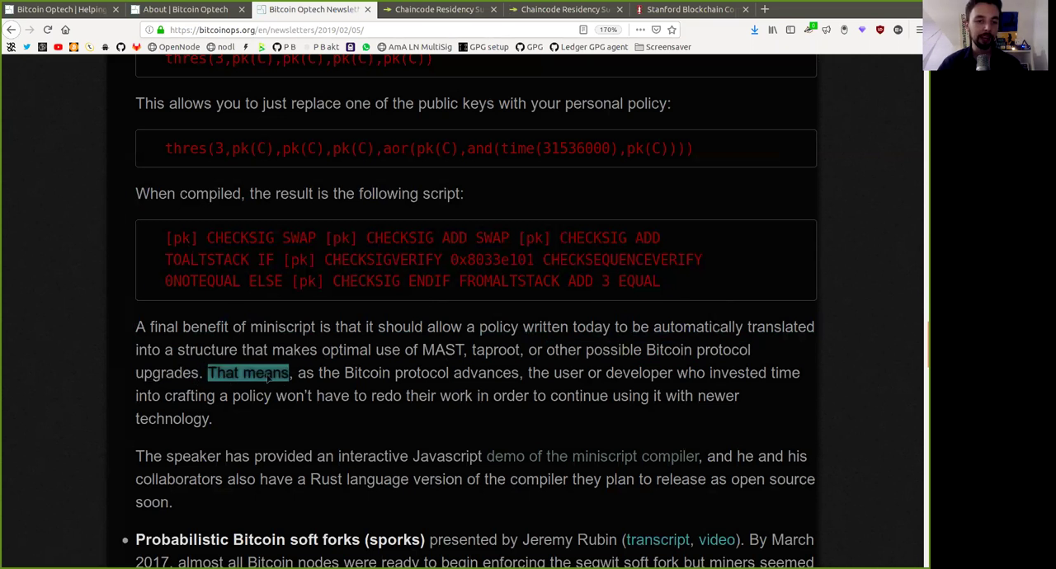
double_click(363, 375)
left_click_drag(363, 376, 573, 369)
double_click(541, 375)
double_click(635, 375)
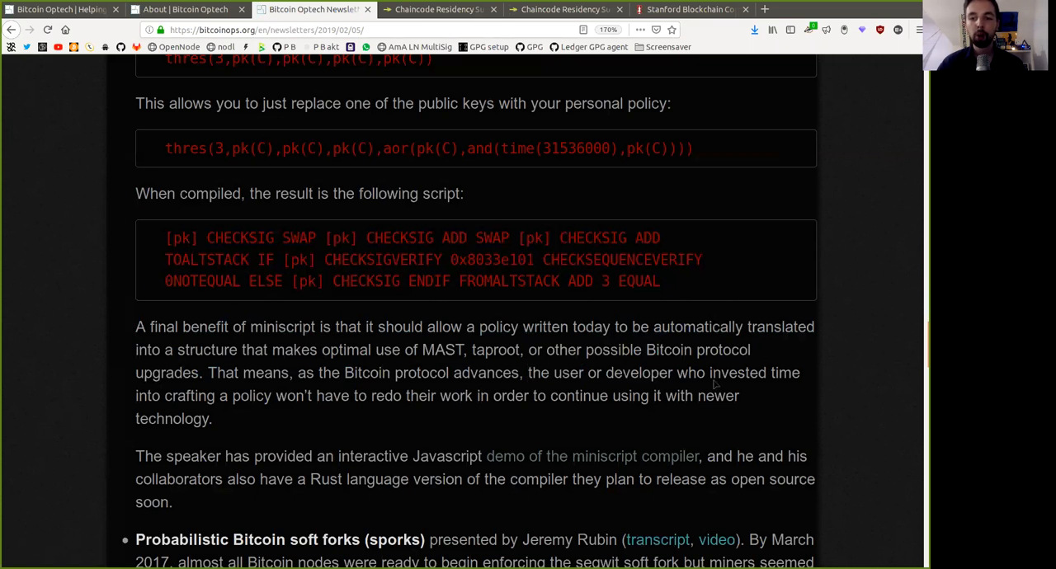
double_click(735, 375)
Highlight 'crafting a policy', 'won't have', 'redo their work' and 'continue using it with newer technology'.
double_click(178, 398)
left_click_drag(177, 399, 450, 406)
left_click(293, 398)
double_click(293, 398)
double_click(386, 396)
double_click(568, 399)
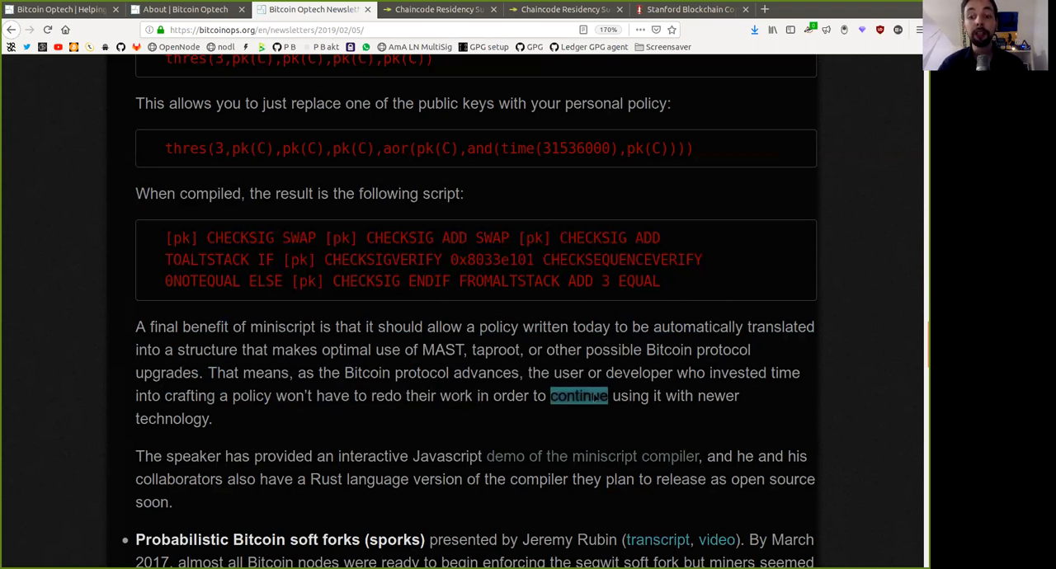
mouse_move(567, 399)
left_mouse_down()
mouse_move(711, 403)
mouse_move(697, 419)
left_mouse_up()
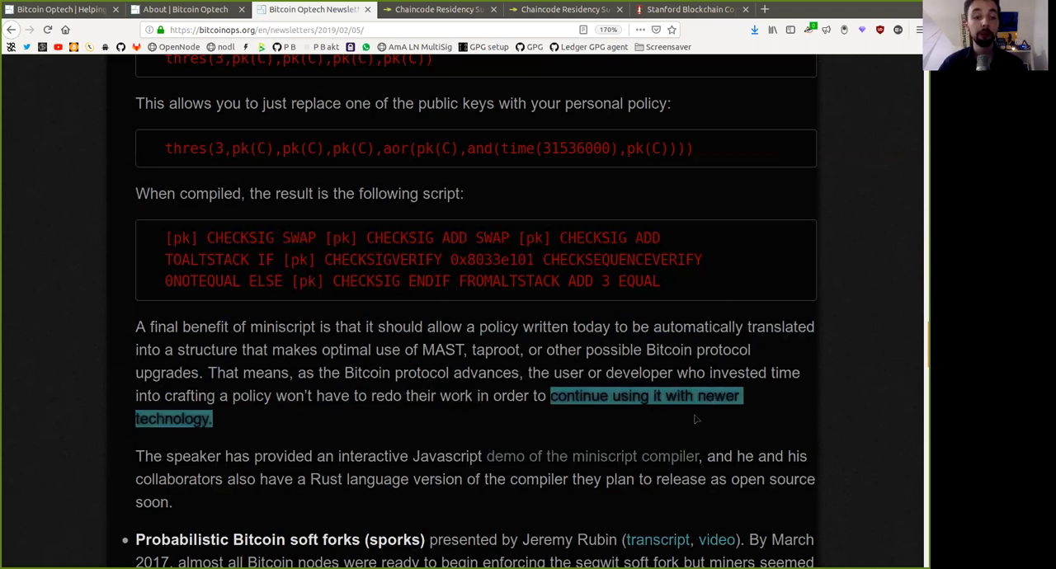
left_click(146, 436)
Highlight 'The speaker', 'have', 'interactive' and 'Javascript demo' in the compiler-demo sentence.
double_click(150, 456)
left_click_drag(150, 456, 215, 457)
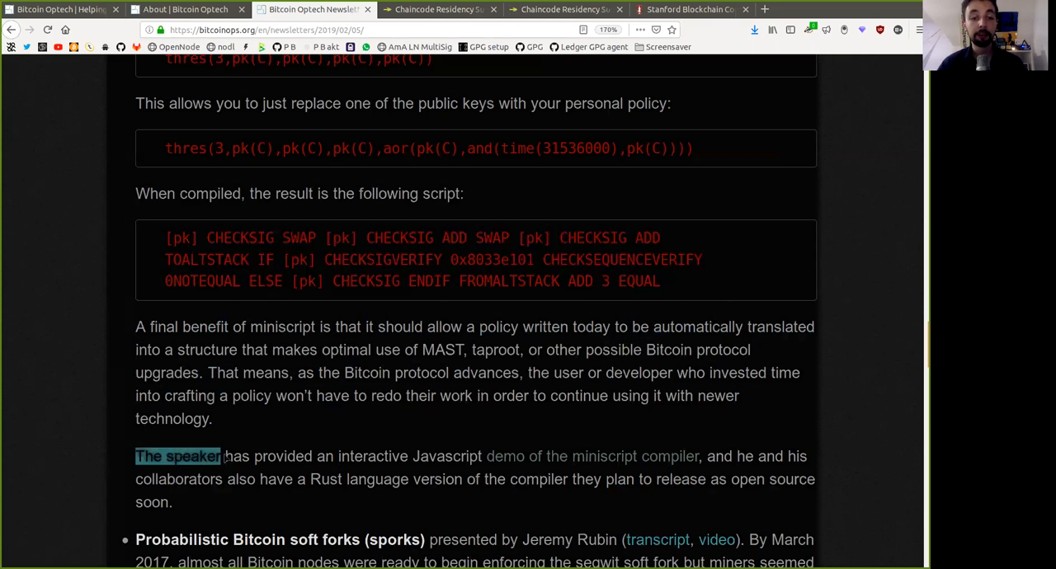
left_click(273, 471)
double_click(276, 478)
double_click(376, 462)
double_click(438, 459)
left_click_drag(437, 459, 703, 459)
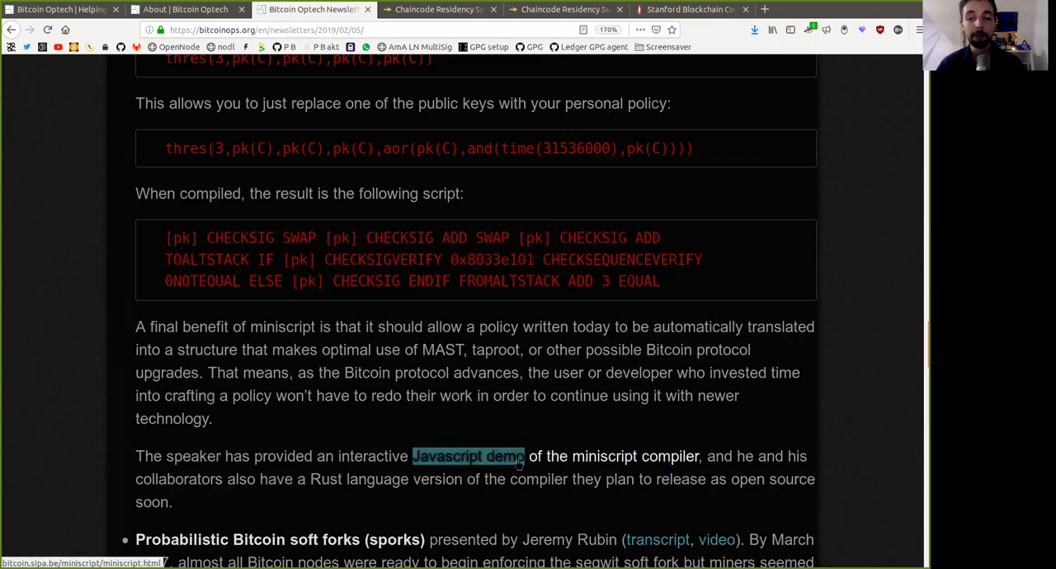
left_click(775, 458)
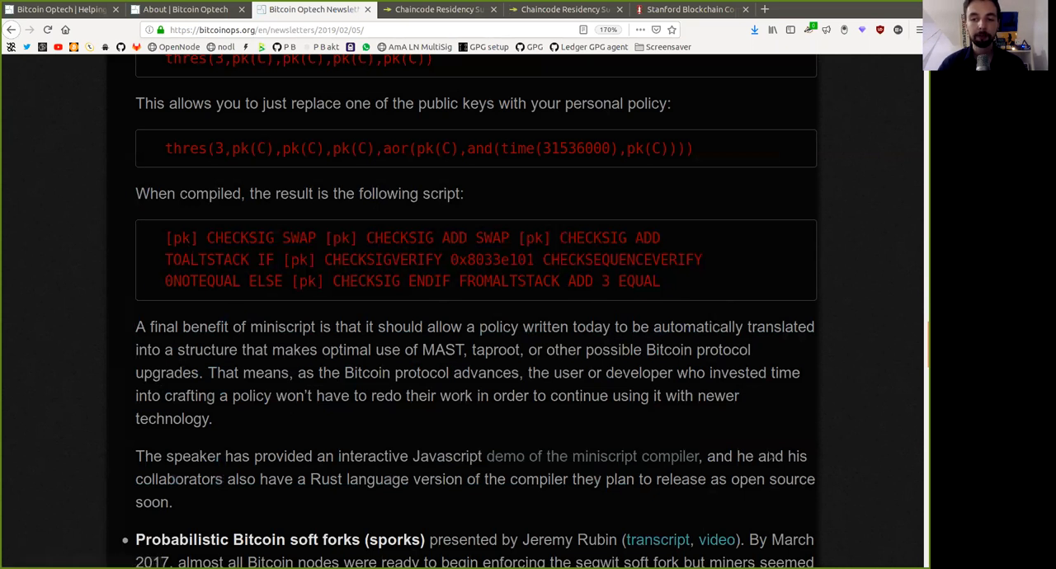
Highlight 'his collaborators', 'Rust language version' and 'they plan to release as open source soon'.
double_click(770, 456)
double_click(194, 489)
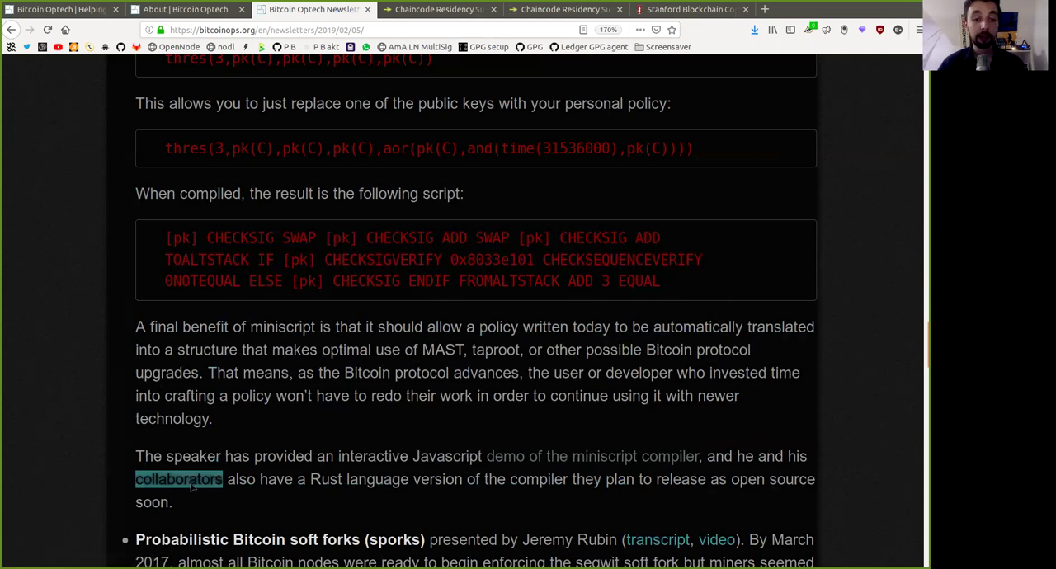
left_click(282, 491)
double_click(322, 489)
left_click_drag(322, 489, 451, 478)
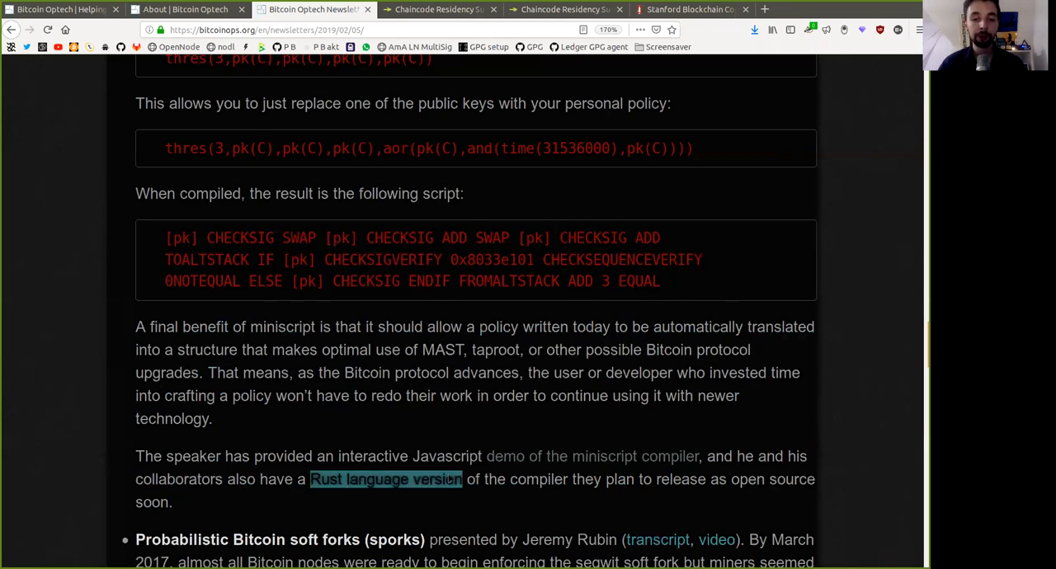
left_click_drag(586, 481, 756, 498)
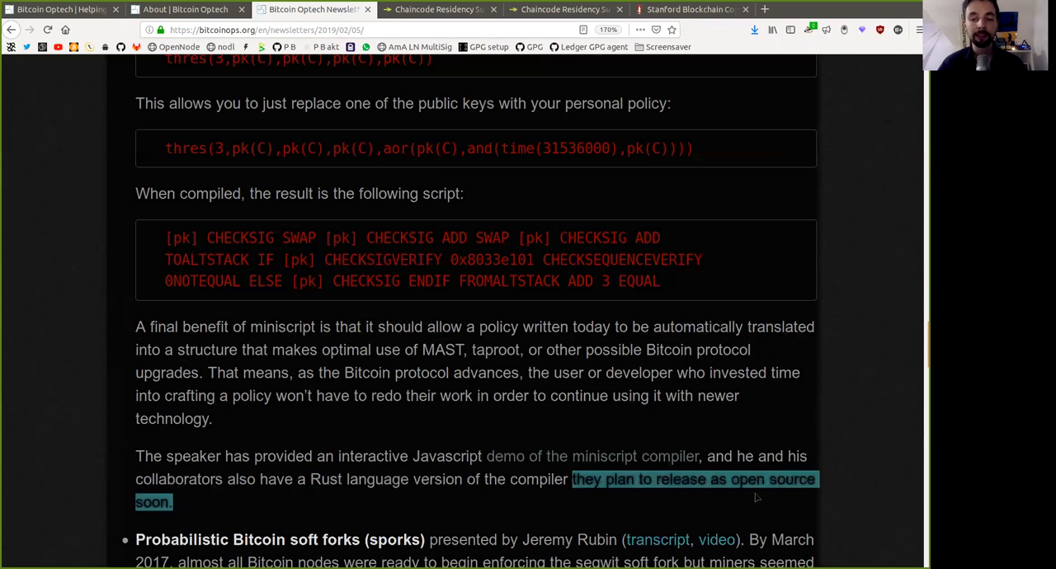
left_click(575, 520)
scroll(594, 512, "down", 4)
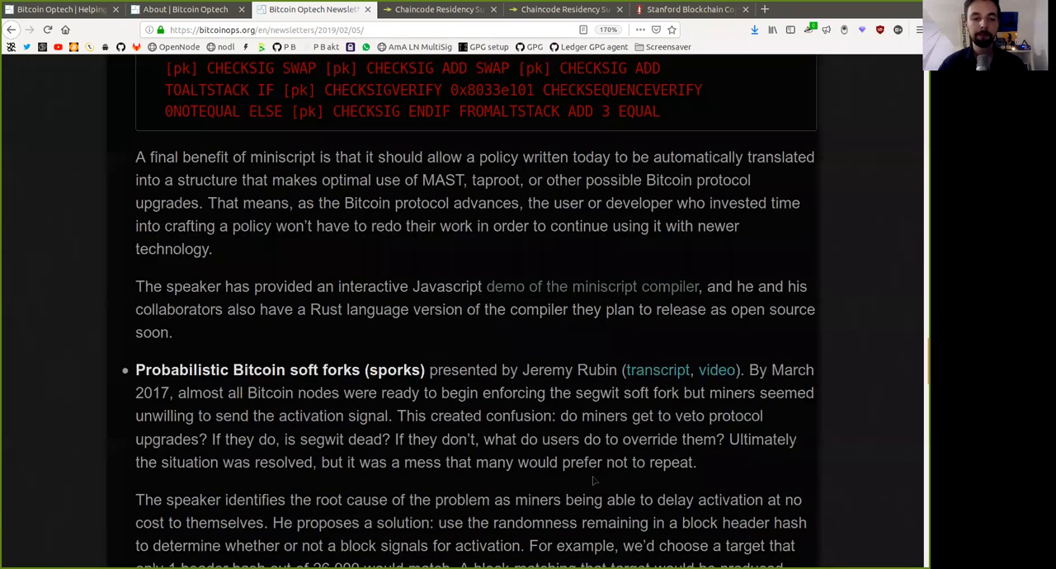
scroll(592, 475, "down", 3)
scroll(592, 475, "down", 2)
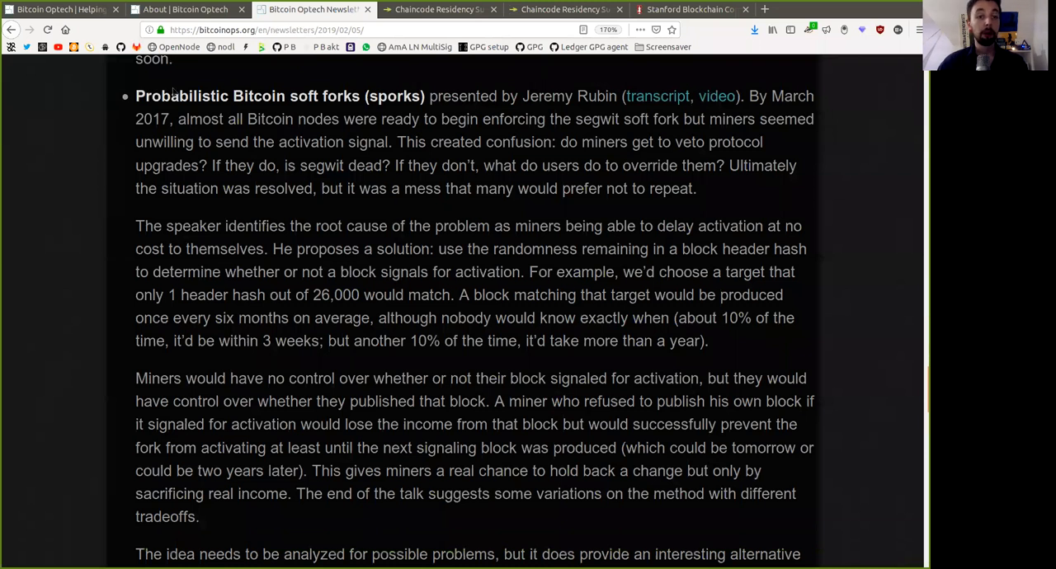
Highlight the sporks item heading: 'Probabilistic', 'Bitcoin soft forks', 'sporks' and the presenter's name.
double_click(175, 96)
left_click_drag(234, 97, 369, 110)
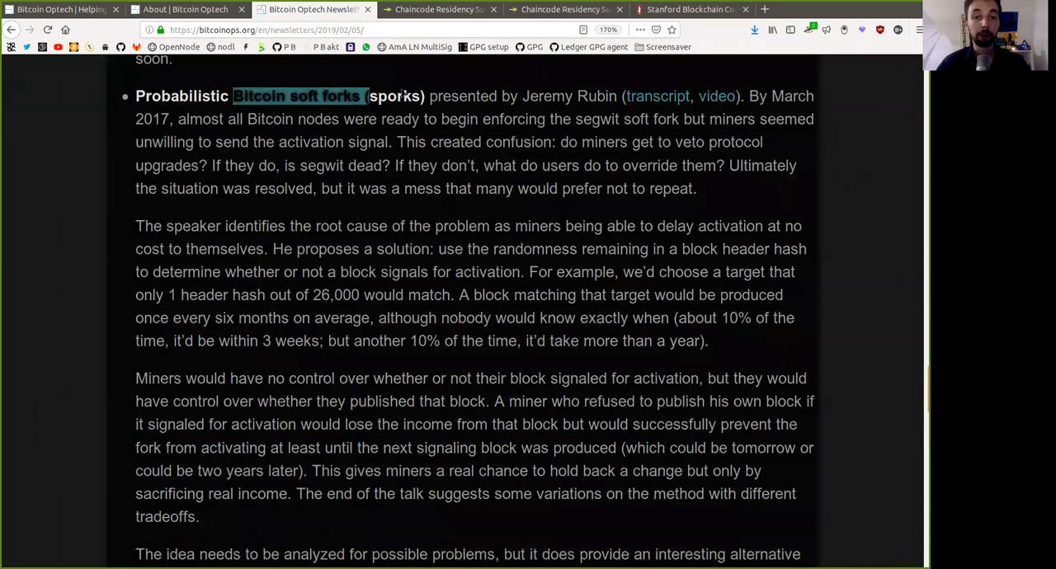
double_click(401, 96)
double_click(545, 95)
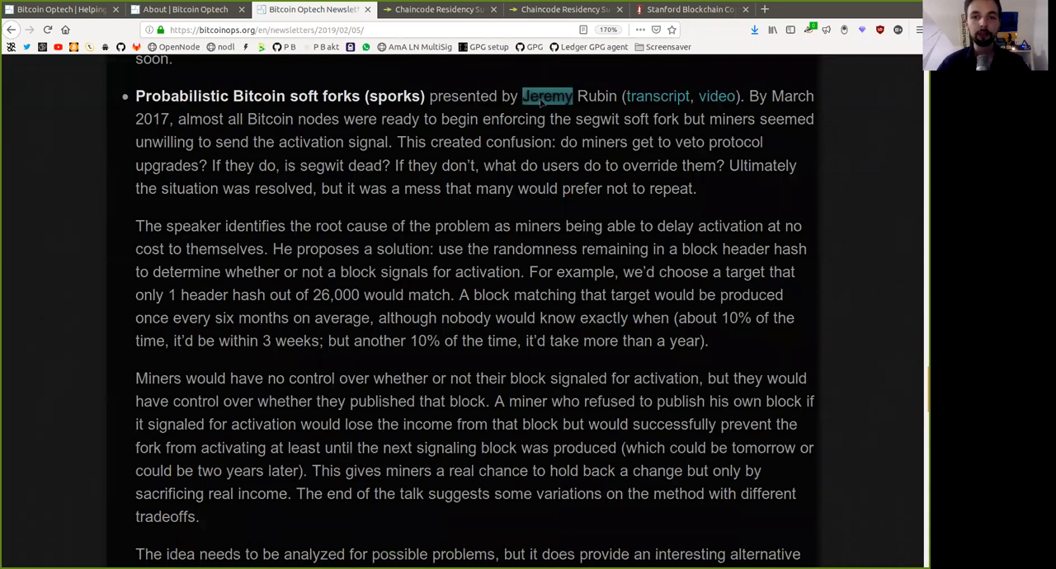
left_click_drag(545, 96, 582, 96)
left_click(850, 102)
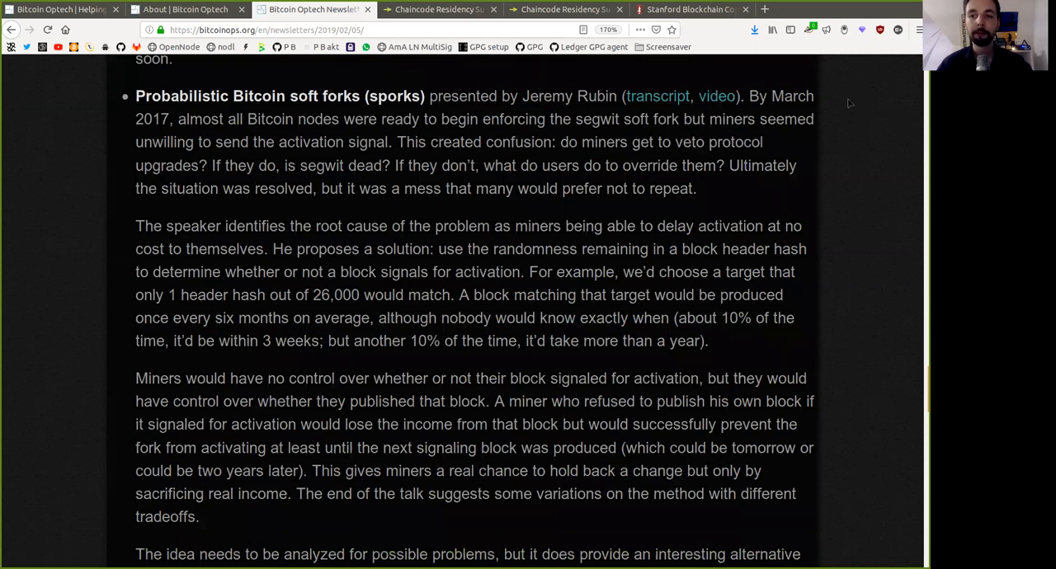
Highlight '2017', 'almost all Bitcoin nodes were ready to begin enforcing the segwit soft fork', 'miners' and 'seemed'.
double_click(148, 123)
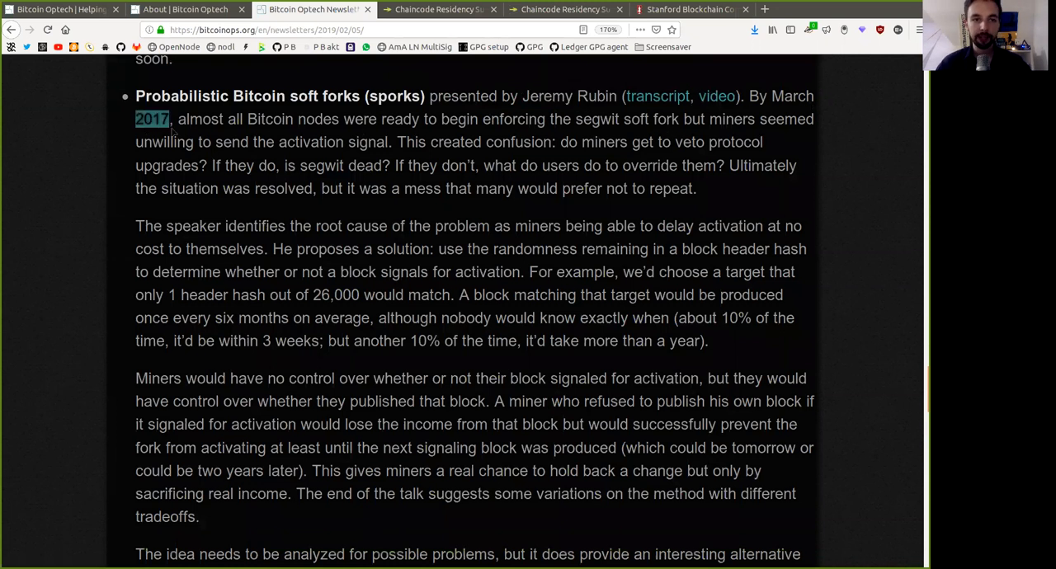
left_click(188, 126)
left_click_drag(178, 120, 662, 125)
left_click(434, 126)
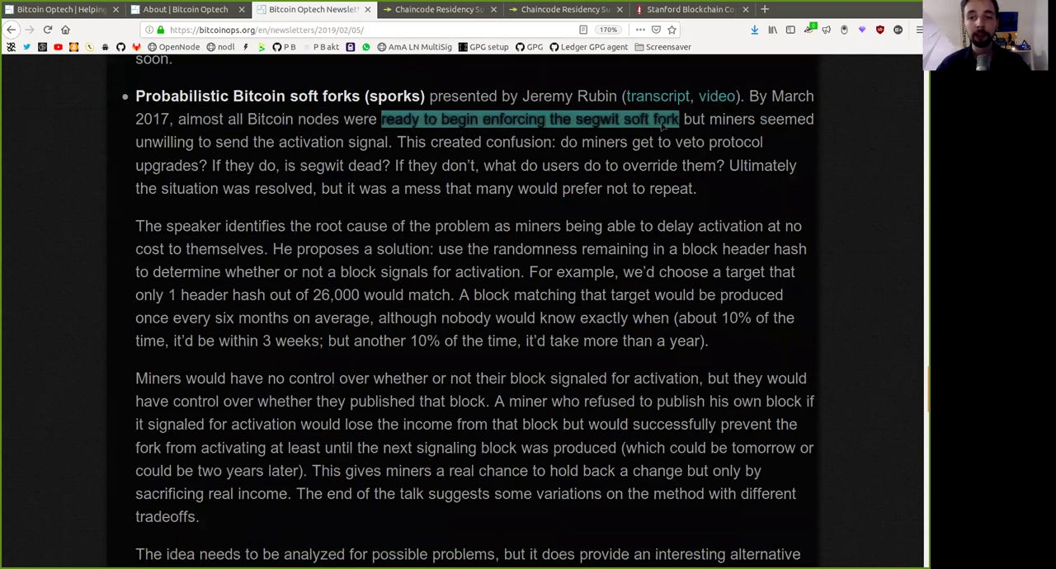
double_click(739, 120)
double_click(787, 121)
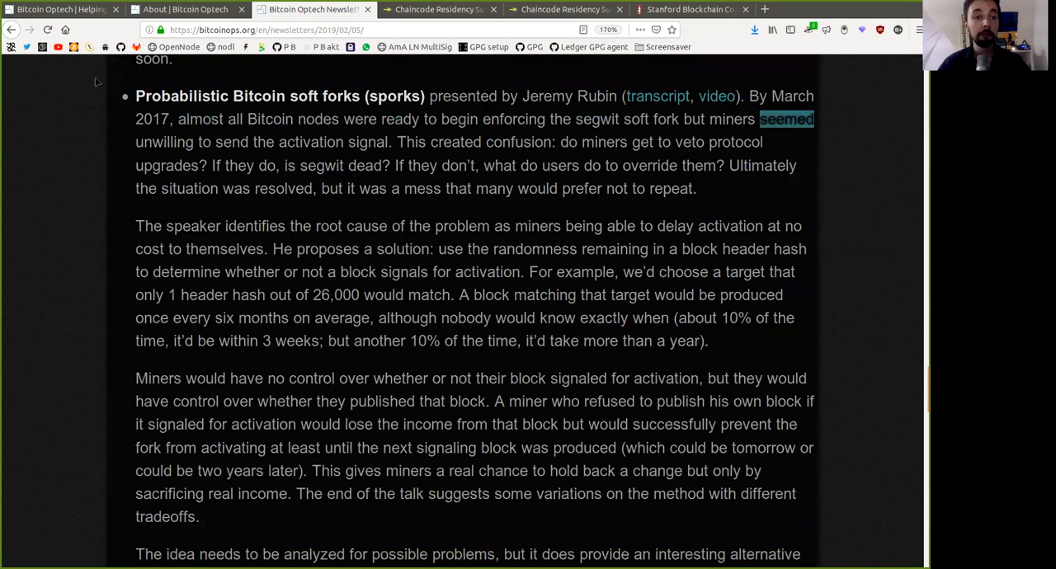
left_click(165, 142)
Highlight 'activation signal', 'do miners get to veto protocol upgrades' and 'the situation was resolved' with its closing phrase.
left_click_drag(281, 142, 737, 151)
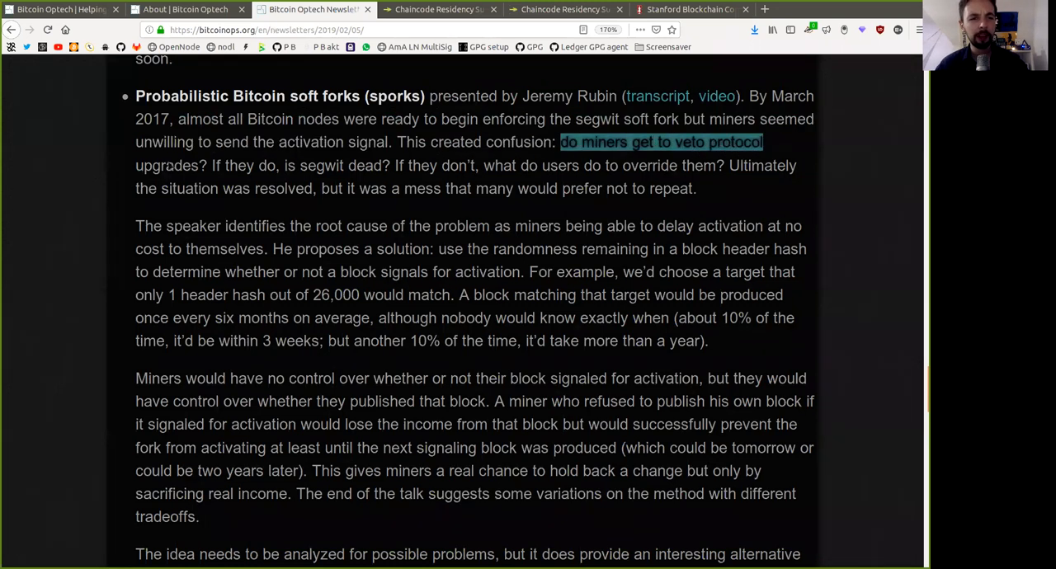
mouse_move(136, 166)
left_mouse_down()
mouse_move(578, 177)
mouse_move(716, 169)
left_mouse_up()
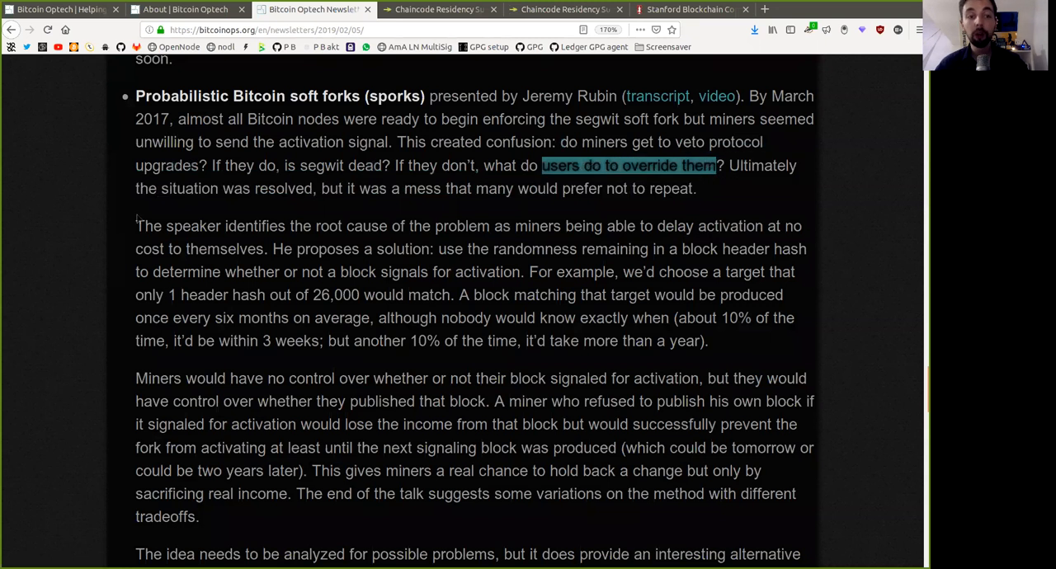
left_click_drag(162, 188, 693, 190)
left_click(366, 190)
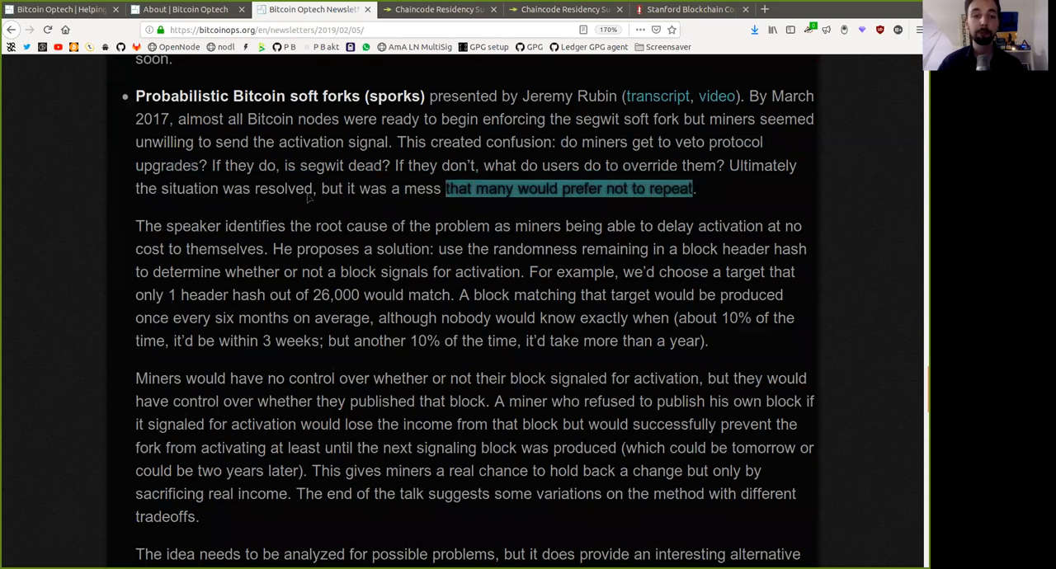
left_click(283, 231)
double_click(191, 234)
double_click(262, 226)
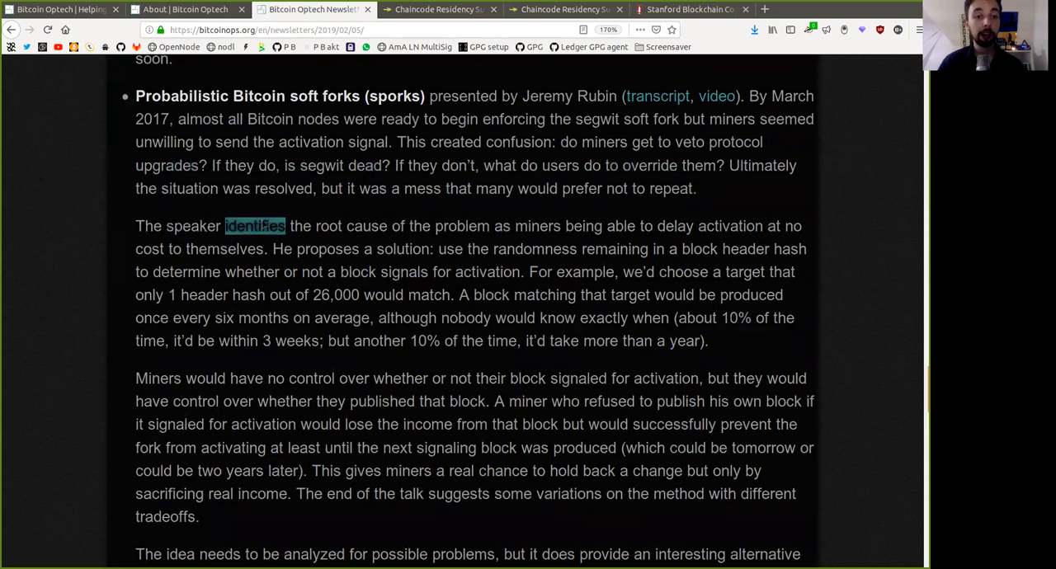
left_click_drag(290, 228, 385, 239)
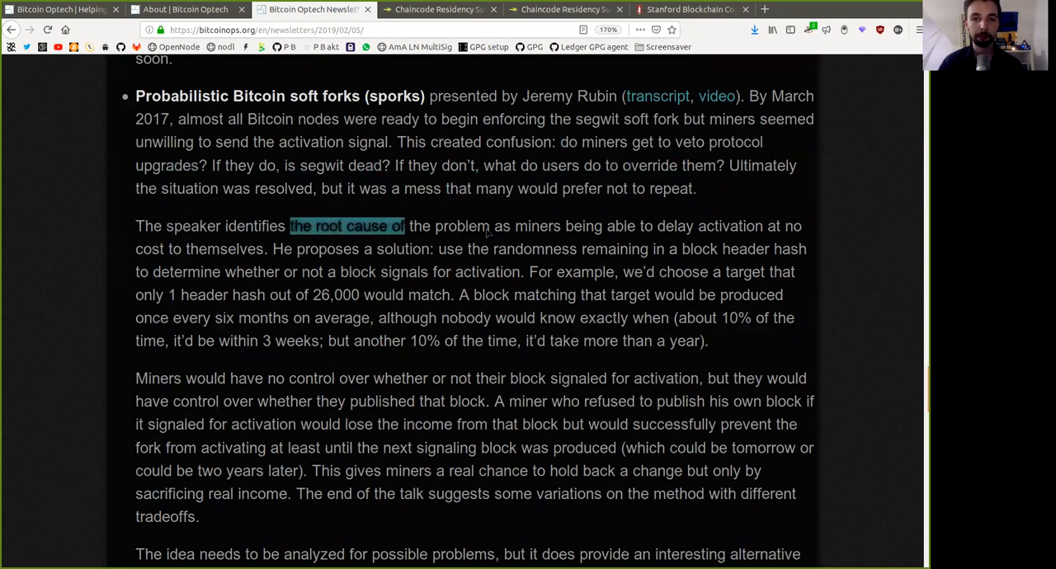
left_click_drag(495, 229, 603, 231)
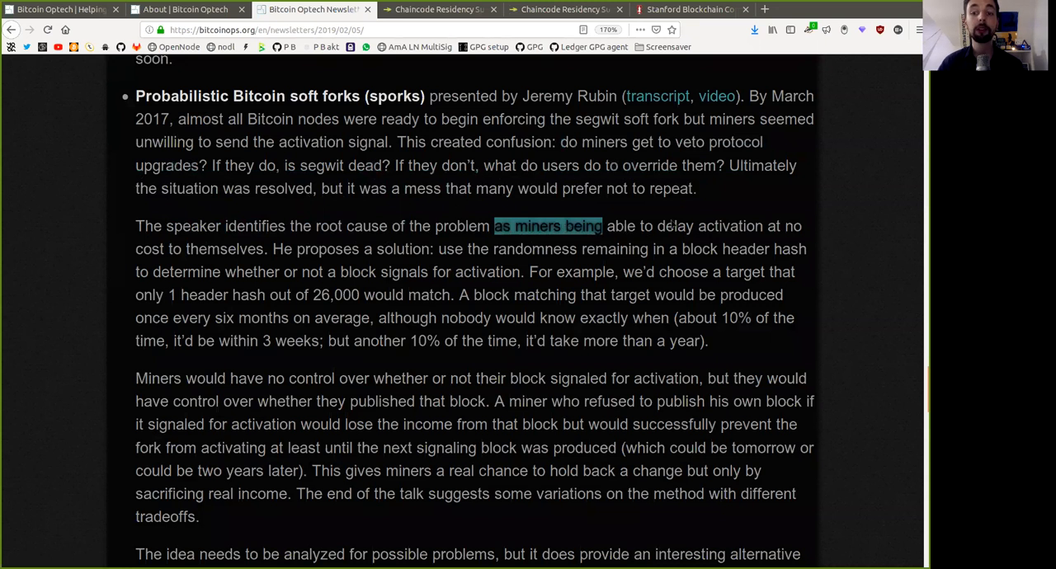
double_click(674, 226)
double_click(708, 228)
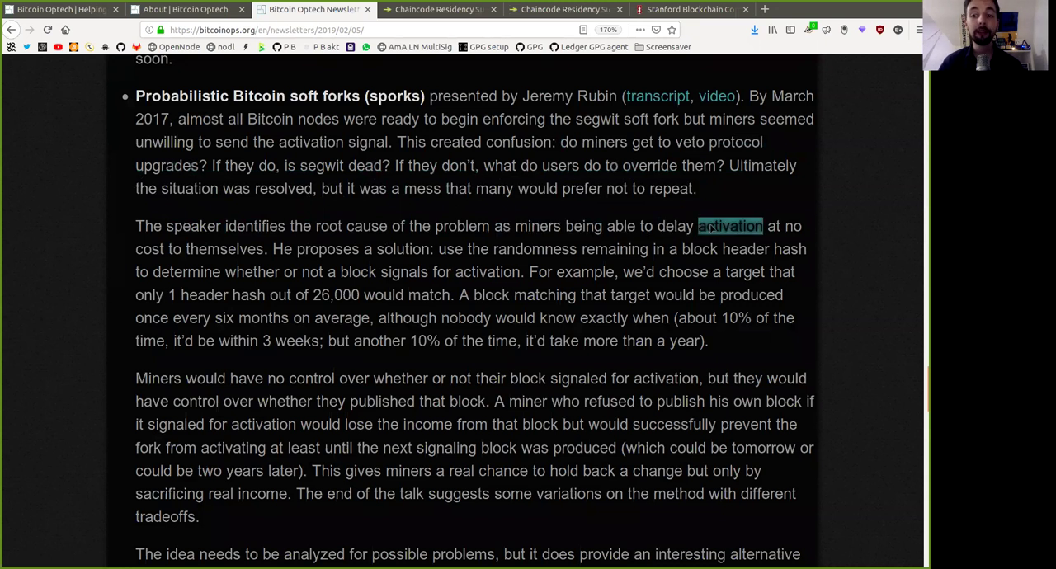
left_click(157, 259)
left_click_drag(168, 258, 180, 257)
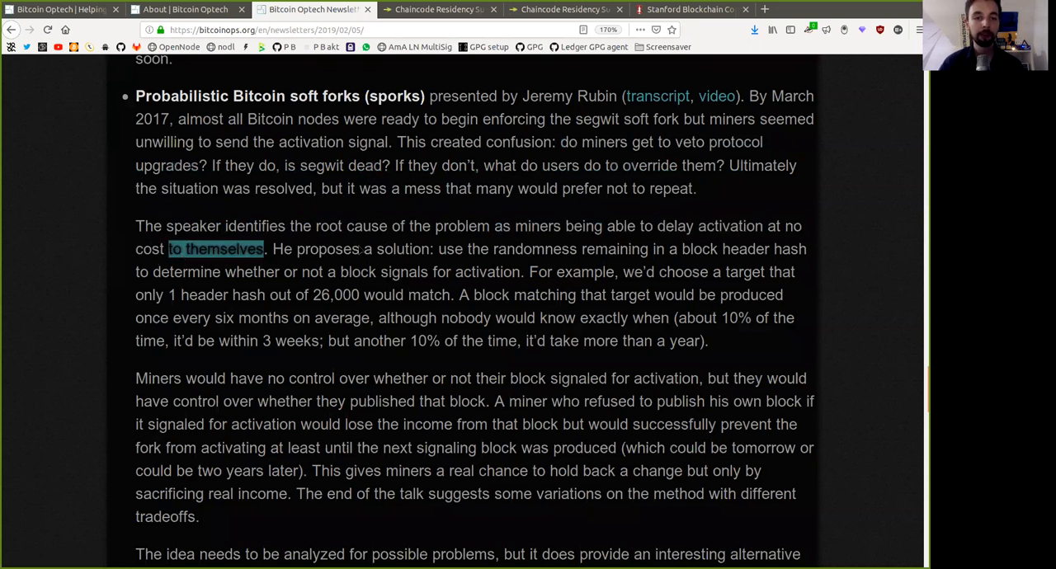
left_click(327, 242)
double_click(337, 253)
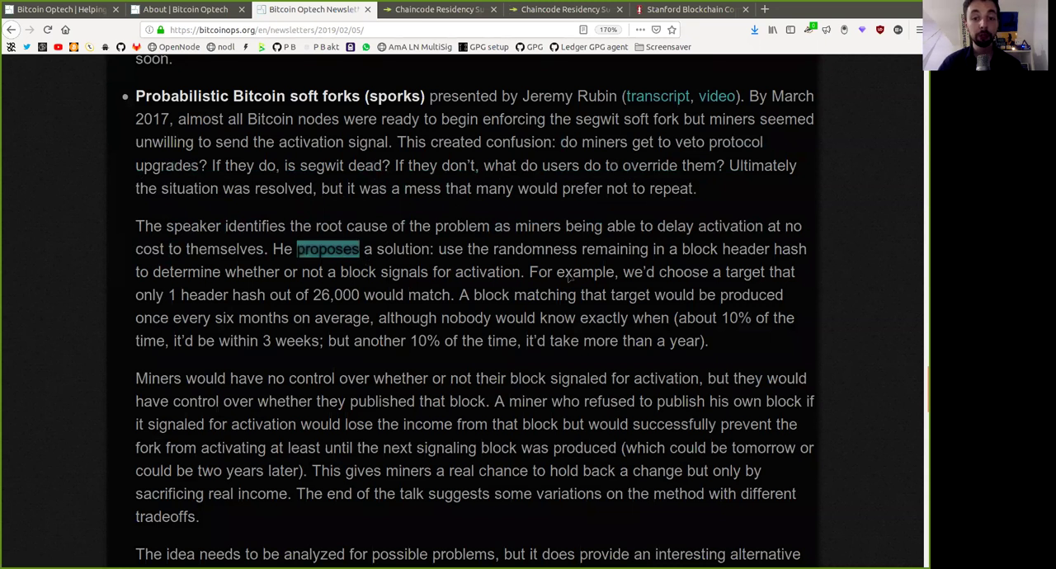
left_click_drag(520, 239, 513, 248)
double_click(528, 249)
triple_click(531, 251)
left_click(629, 269)
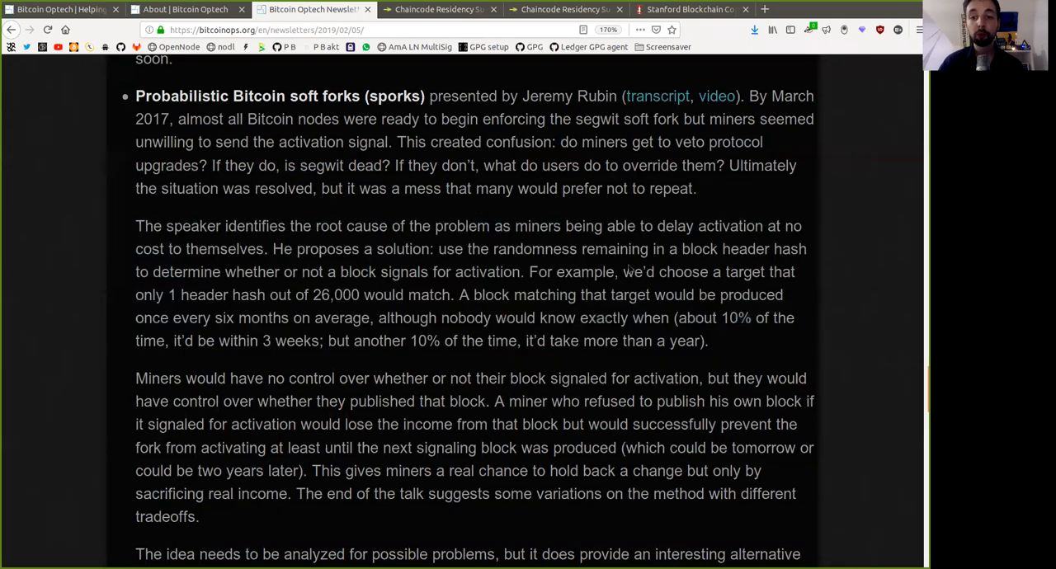
left_click_drag(582, 251, 793, 256)
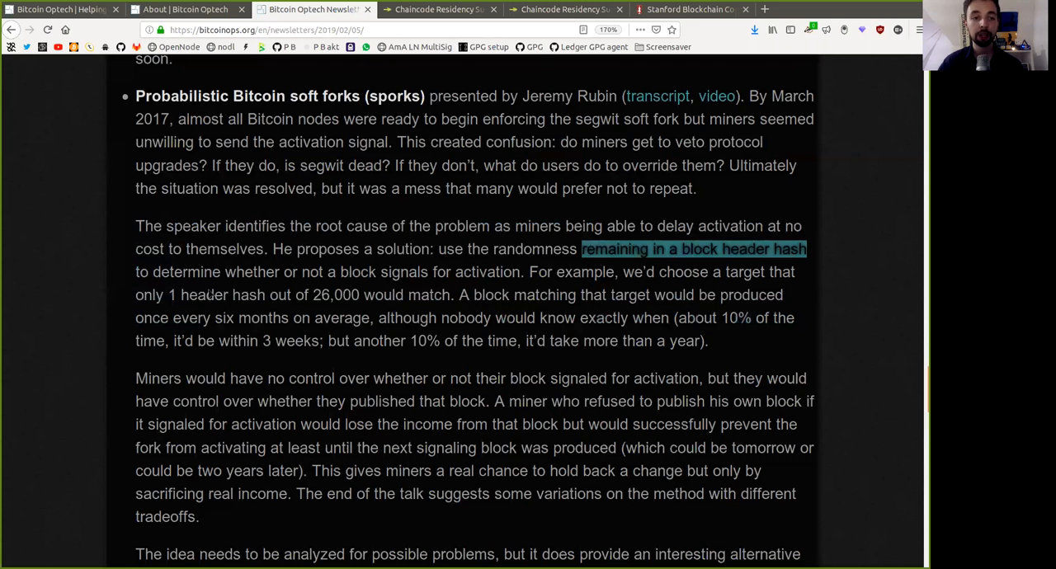
left_click_drag(153, 271, 485, 279)
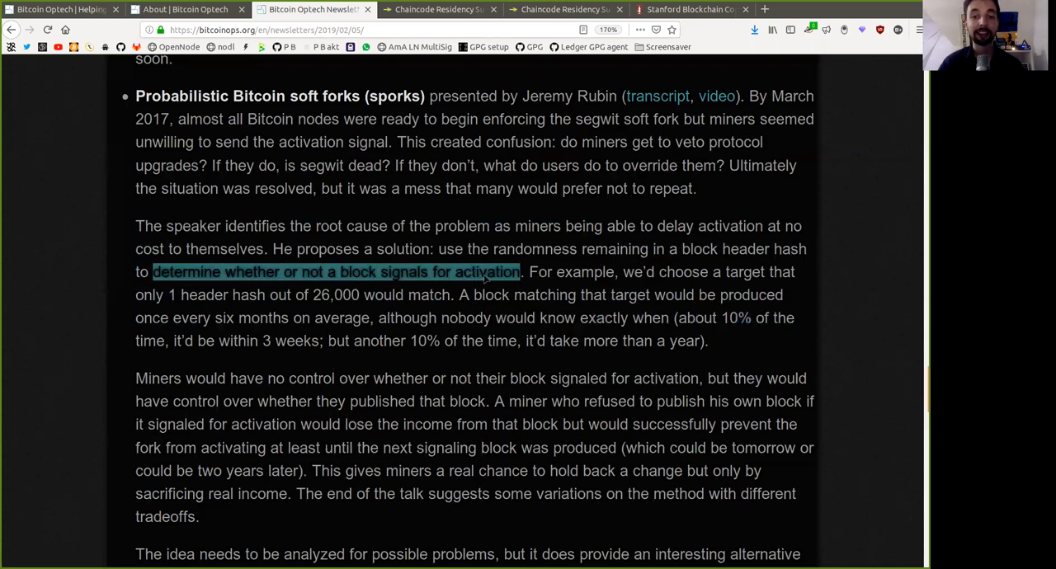
double_click(586, 273)
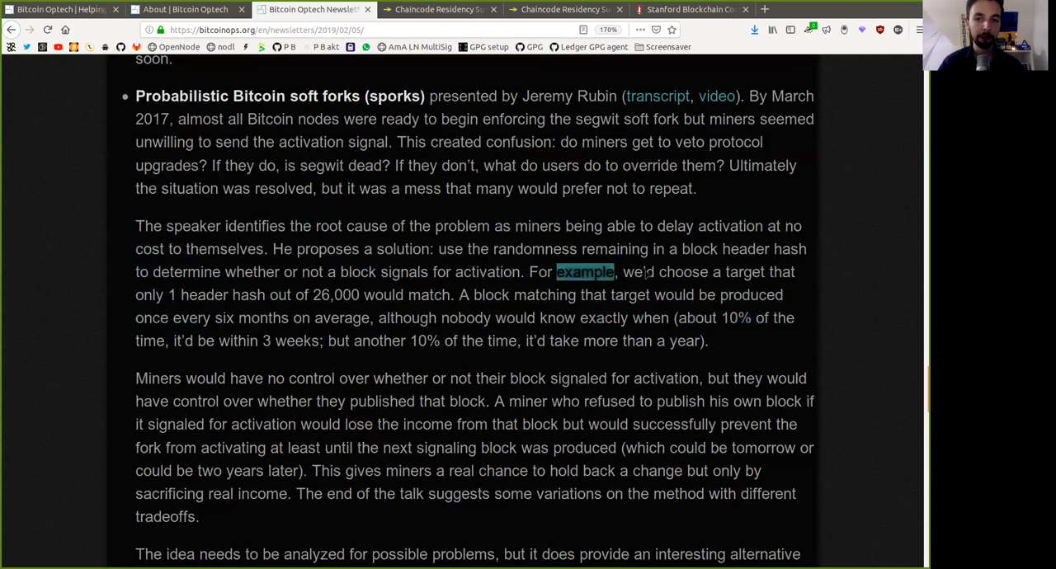
mouse_move(645, 272)
left_mouse_down()
mouse_move(137, 290)
mouse_move(369, 315)
mouse_move(363, 299)
left_mouse_up()
double_click(422, 297)
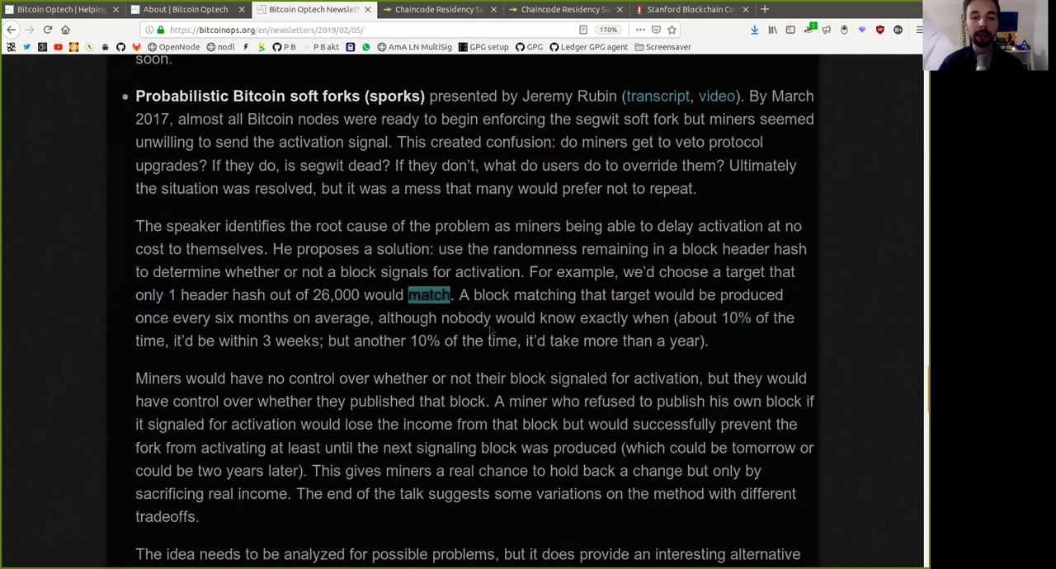
left_click_drag(476, 298, 678, 303)
left_click(745, 319)
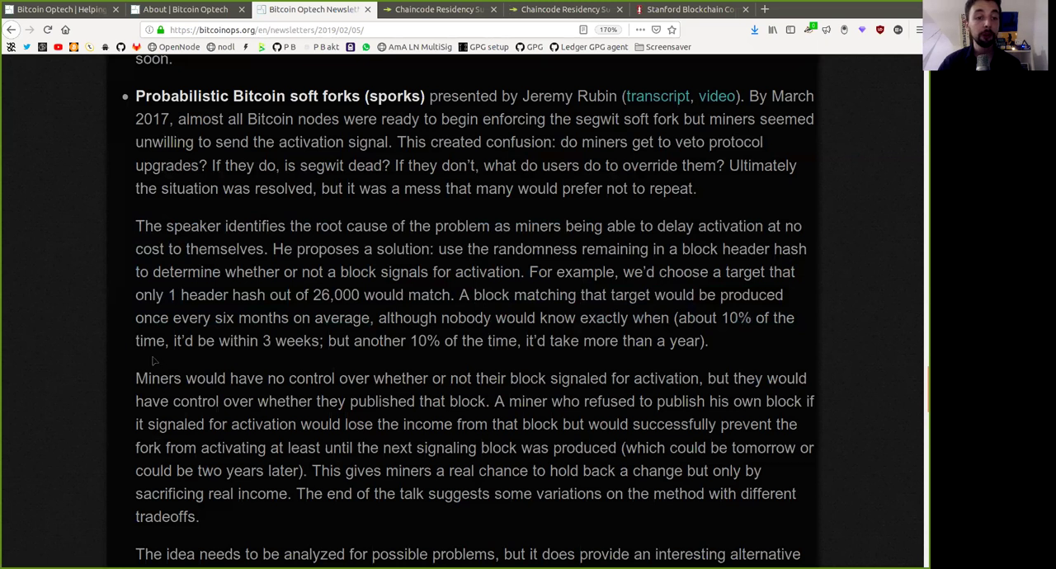
double_click(151, 316)
double_click(264, 318)
double_click(342, 319)
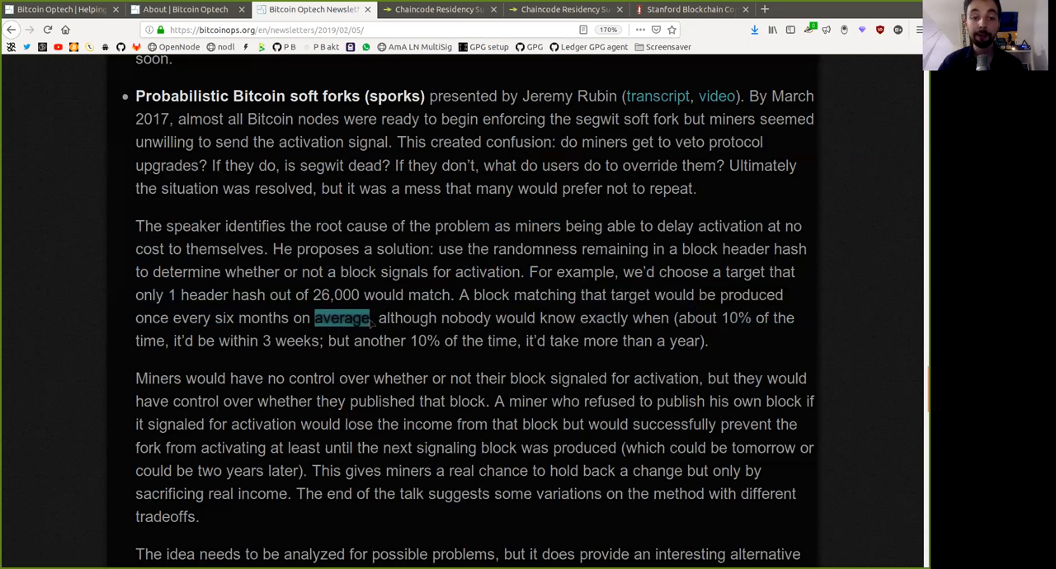
left_click_drag(401, 322, 664, 322)
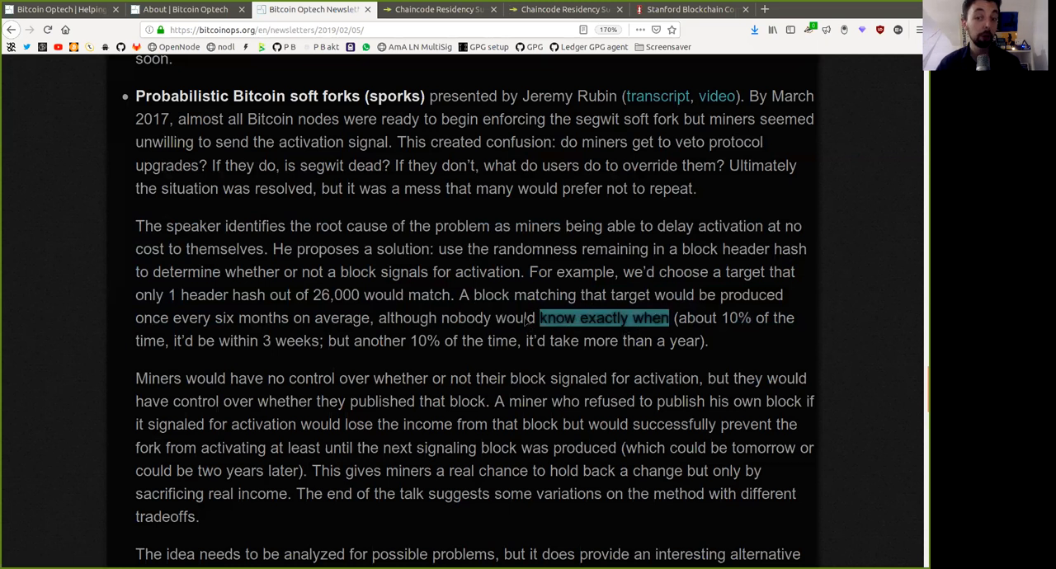
double_click(652, 321)
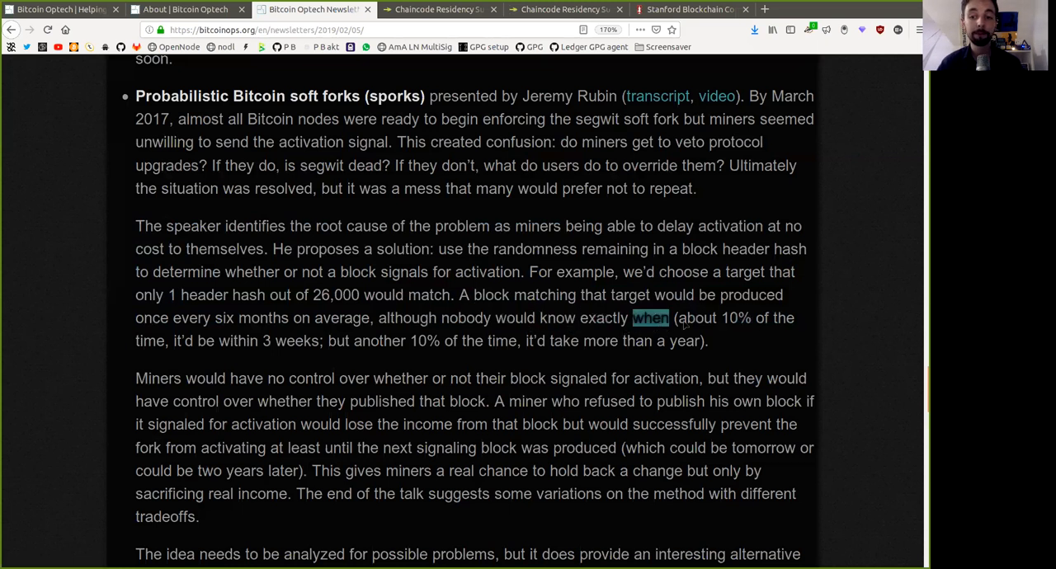
left_click_drag(685, 322, 745, 322)
left_click(136, 342)
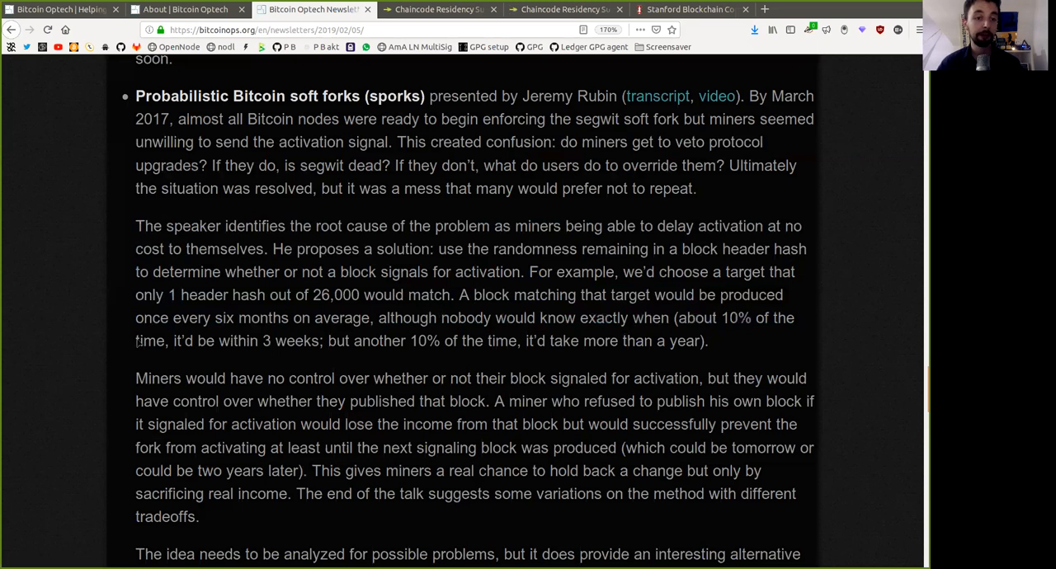
double_click(148, 341)
left_click_drag(221, 343, 438, 345)
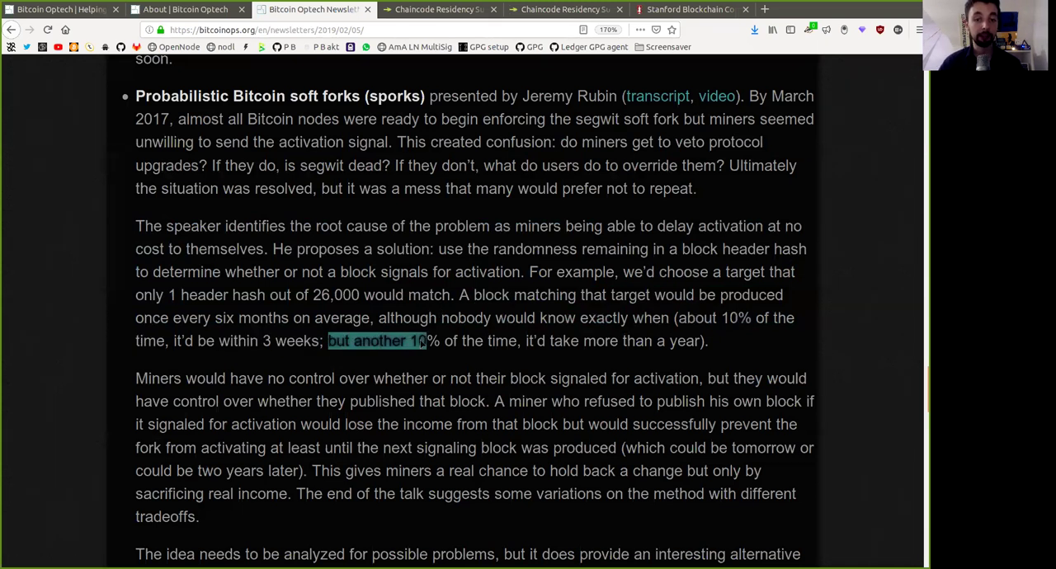
left_click(533, 355)
left_click_drag(538, 343, 708, 346)
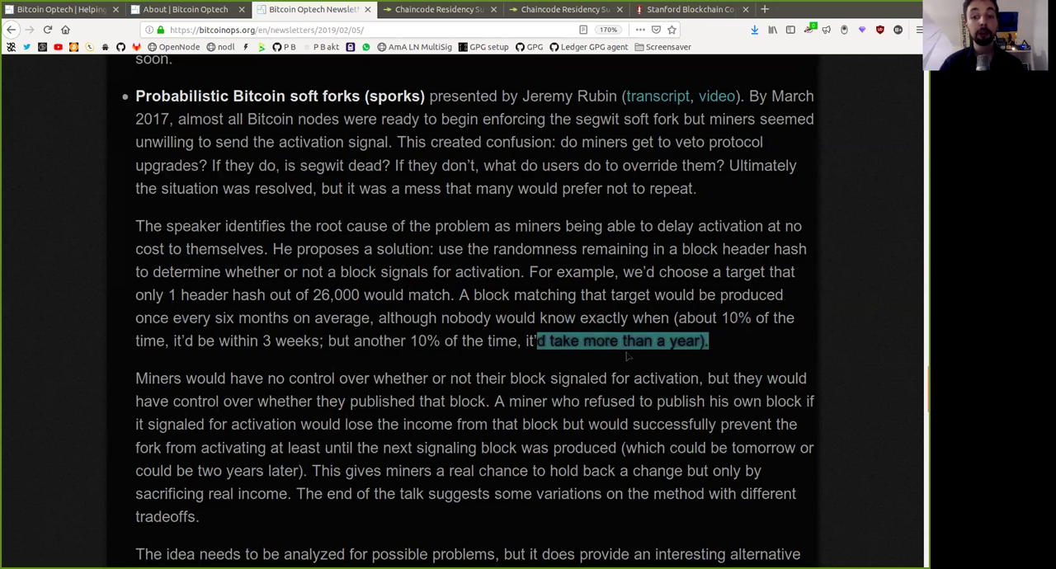
Highlight 'no control', 'whether', 'block signaled', 'activation' and 'they would have'.
left_click(681, 360)
scroll(681, 361, "down", 2)
scroll(413, 289, "down", 2)
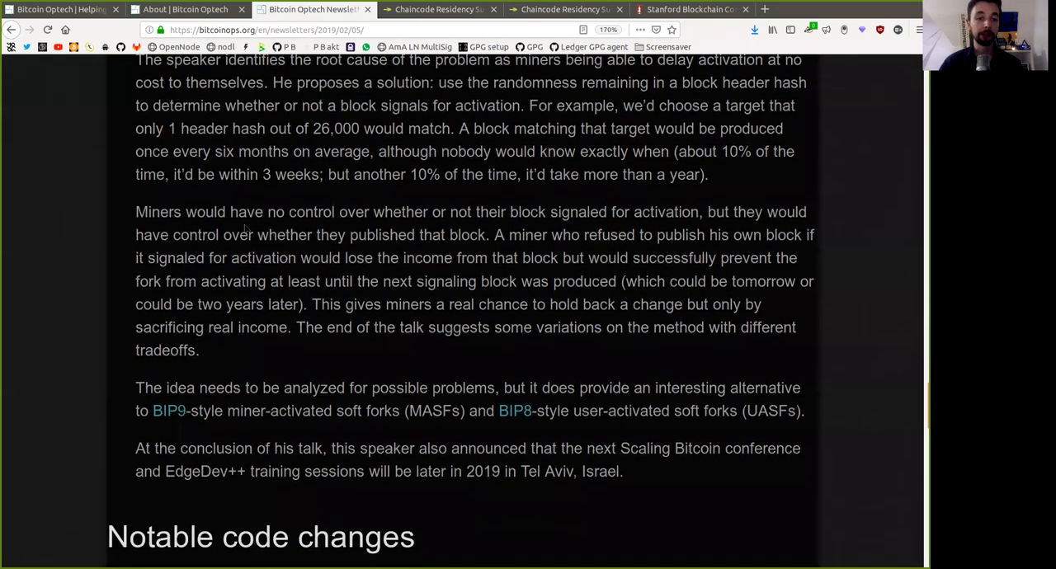
left_click_drag(268, 212, 339, 215)
double_click(381, 213)
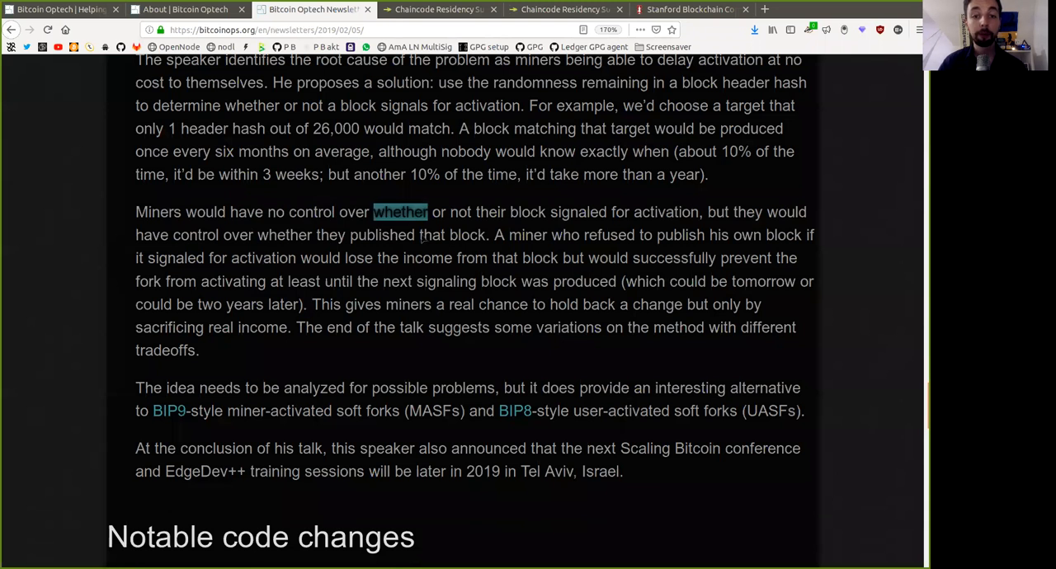
left_click_drag(528, 212, 569, 214)
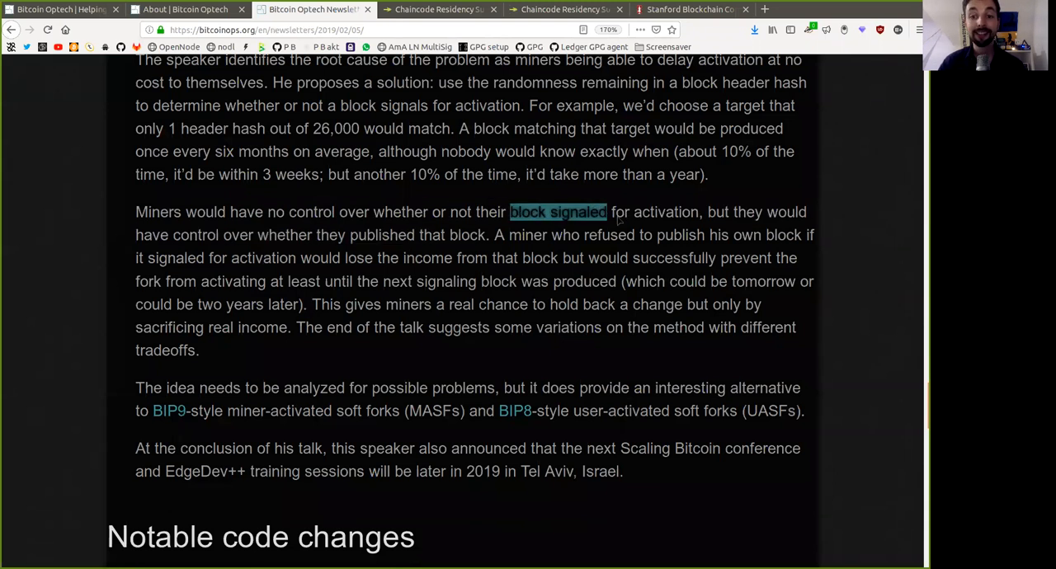
double_click(665, 213)
left_click_drag(752, 216, 817, 216)
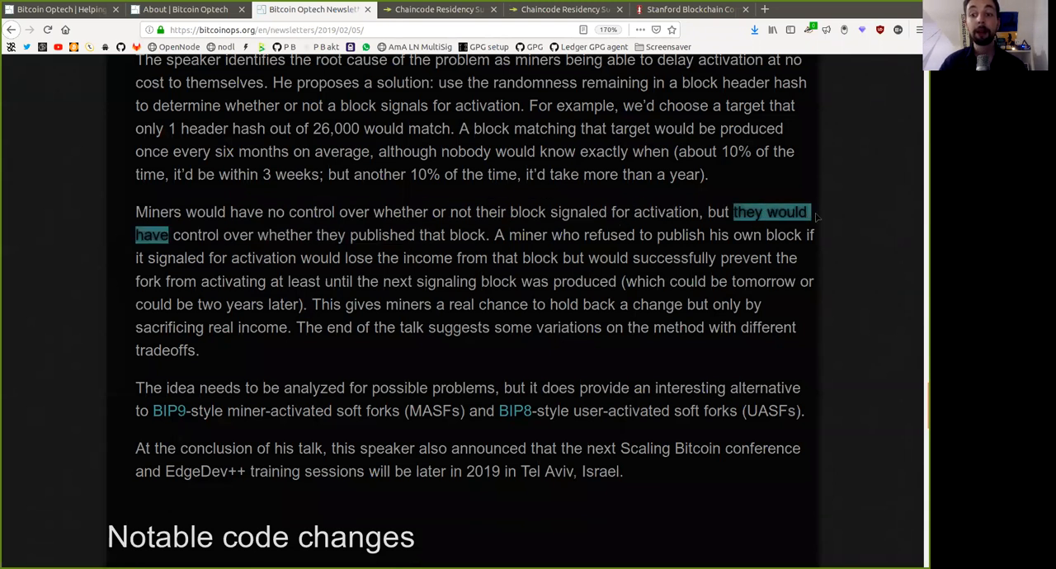
Highlight 'control', 'whether they published that block', 'miner', 'refused', 'publish' and 'own block'.
double_click(196, 236)
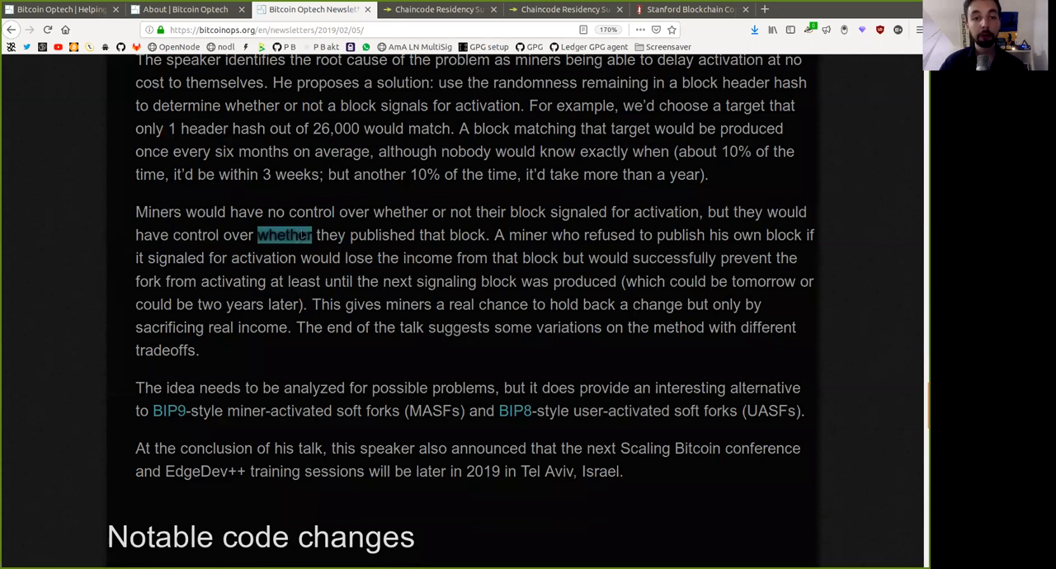
left_click_drag(272, 236, 460, 248)
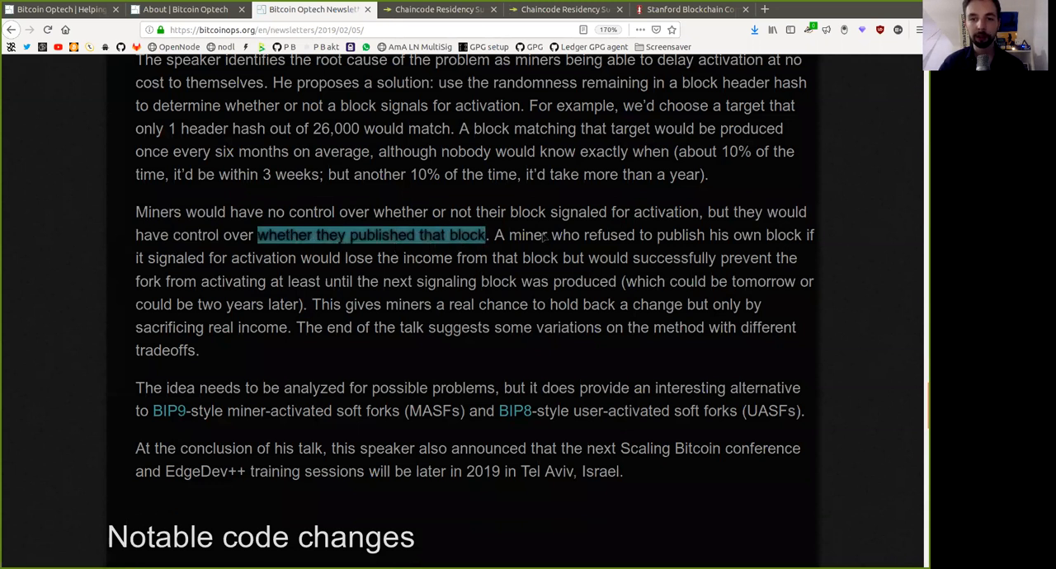
double_click(540, 236)
double_click(606, 236)
double_click(674, 239)
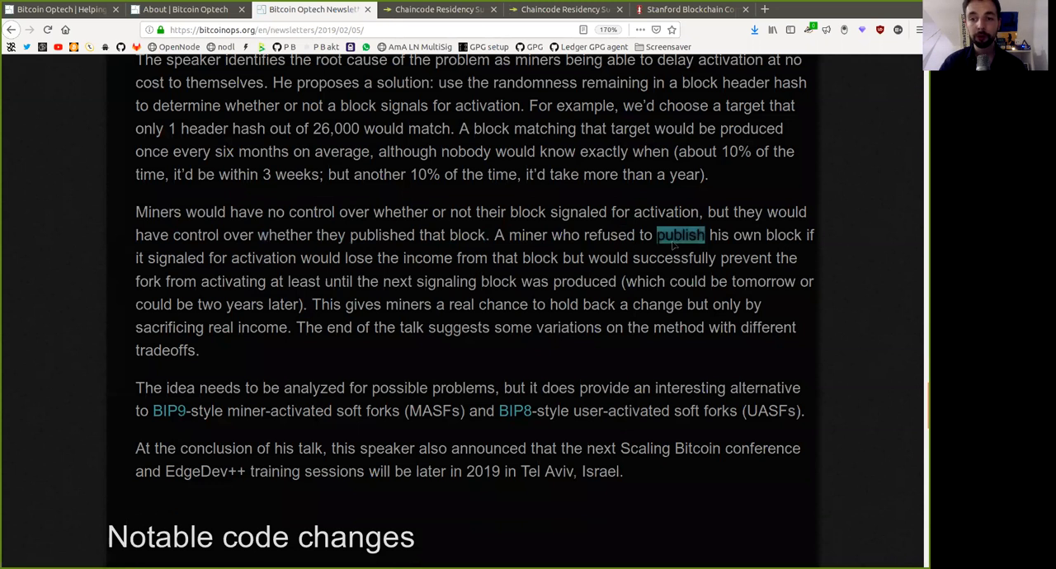
double_click(748, 238)
left_click_drag(748, 238, 786, 247)
left_click(173, 262)
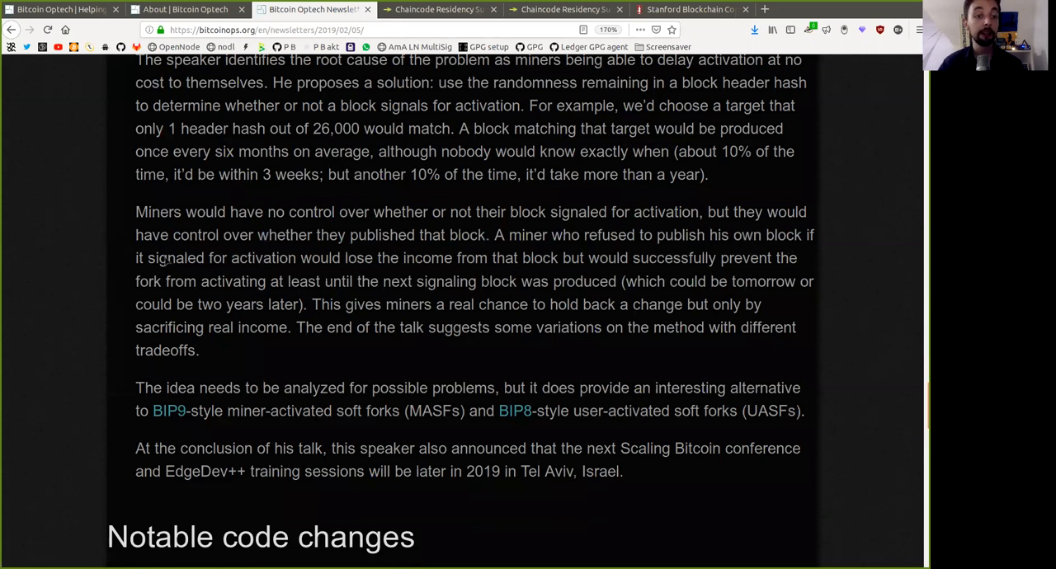
Highlight 'signaled', 'activation', 'lose', 'income', 'that block' and 'would successfully'.
double_click(176, 260)
left_click(258, 264)
double_click(263, 259)
double_click(357, 258)
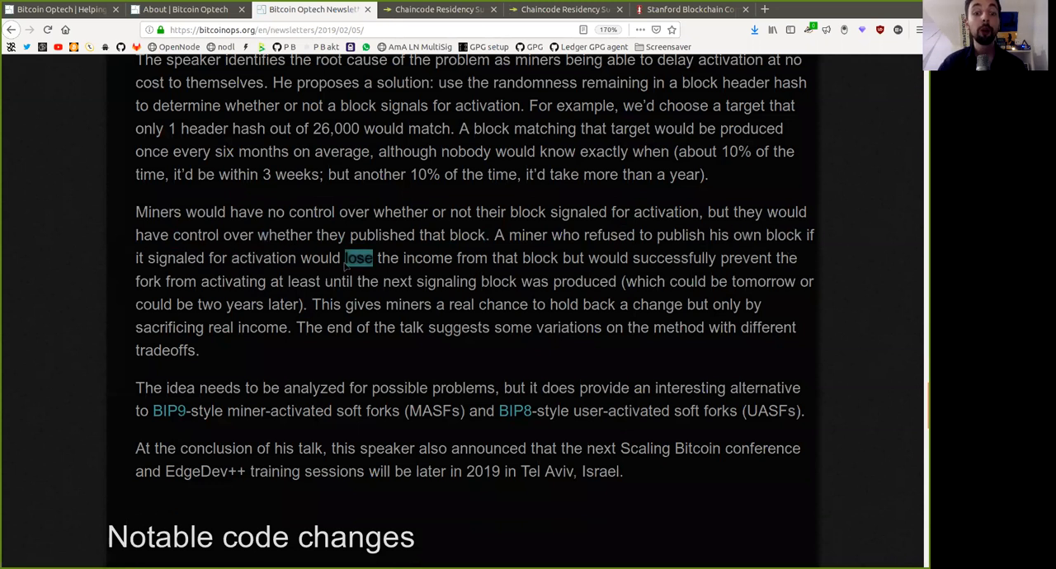
double_click(427, 258)
double_click(511, 257)
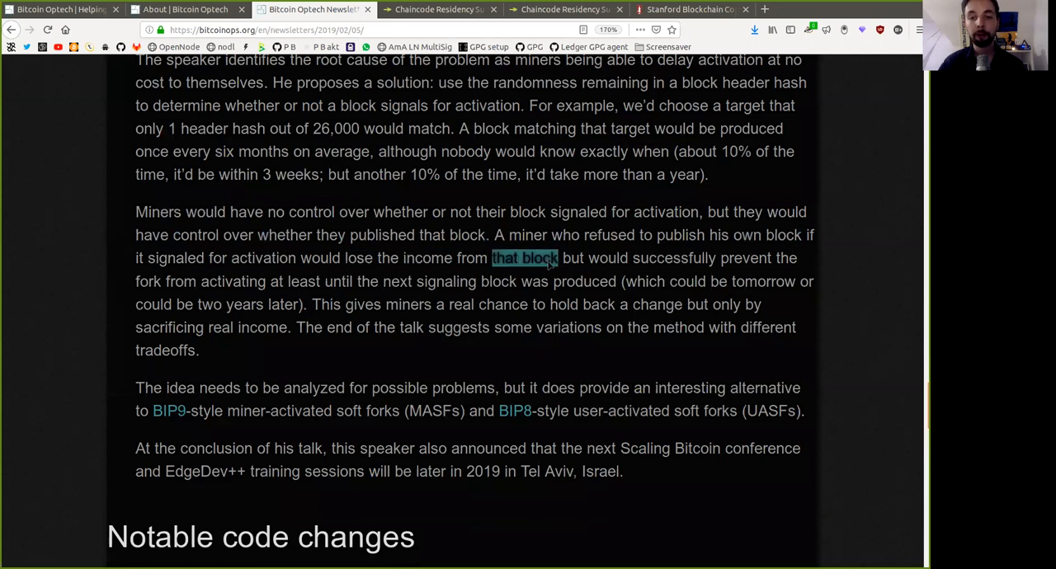
left_click(608, 262)
double_click(608, 259)
left_click_drag(608, 258, 673, 264)
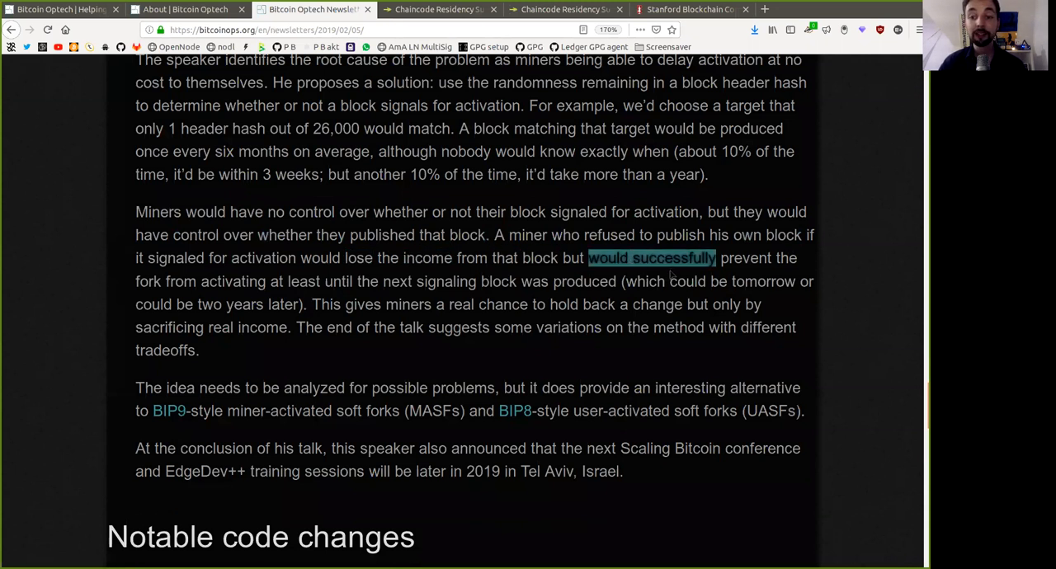
left_click(747, 262)
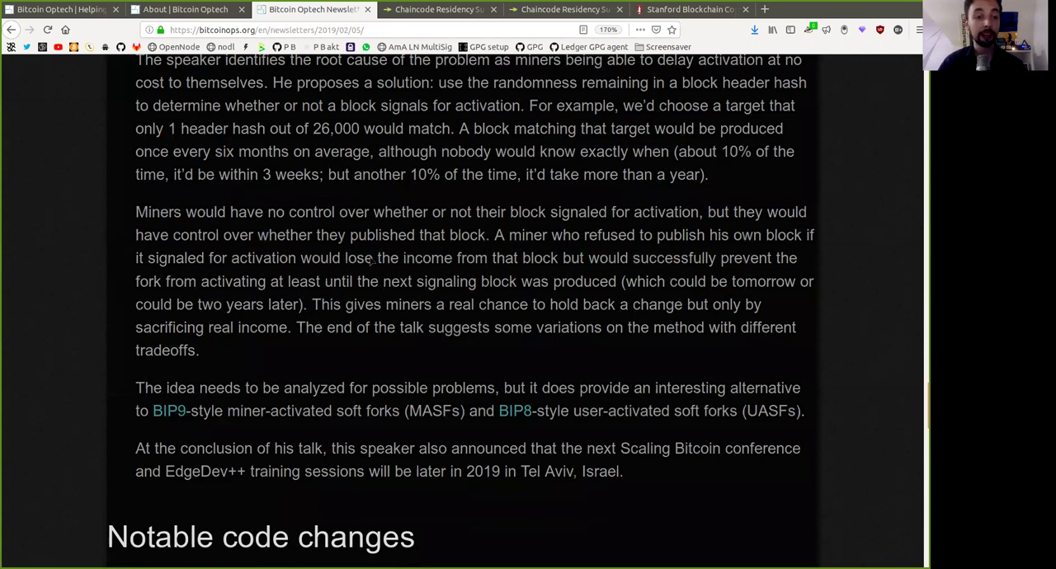
Highlight 'activating', 'least until the', 'produced', 'which could be tomorrow' and 'could be two years later'.
double_click(218, 282)
left_click(314, 293)
double_click(307, 284)
left_click_drag(307, 284, 520, 295)
double_click(594, 284)
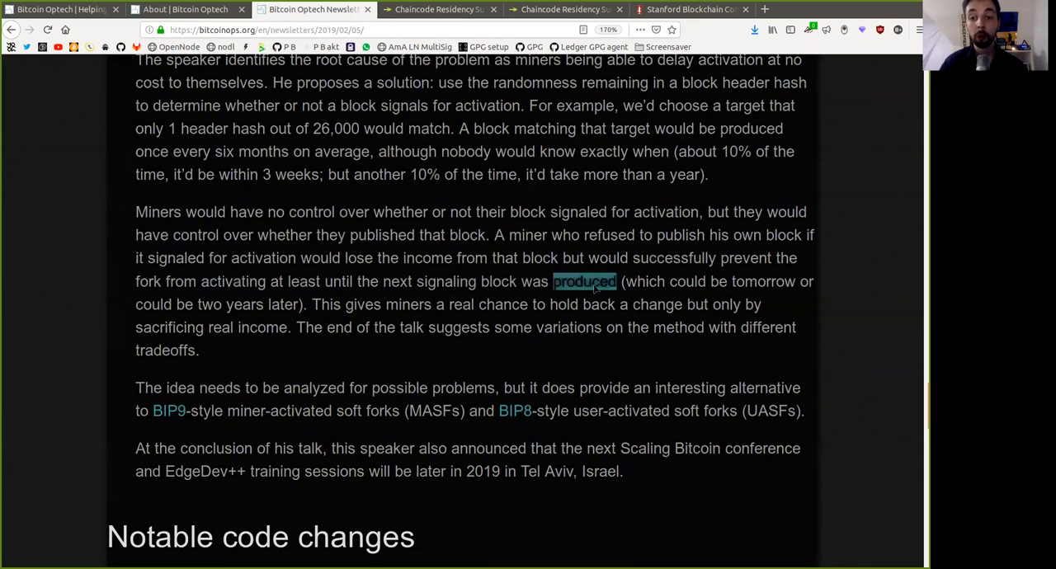
left_click_drag(626, 285, 768, 286)
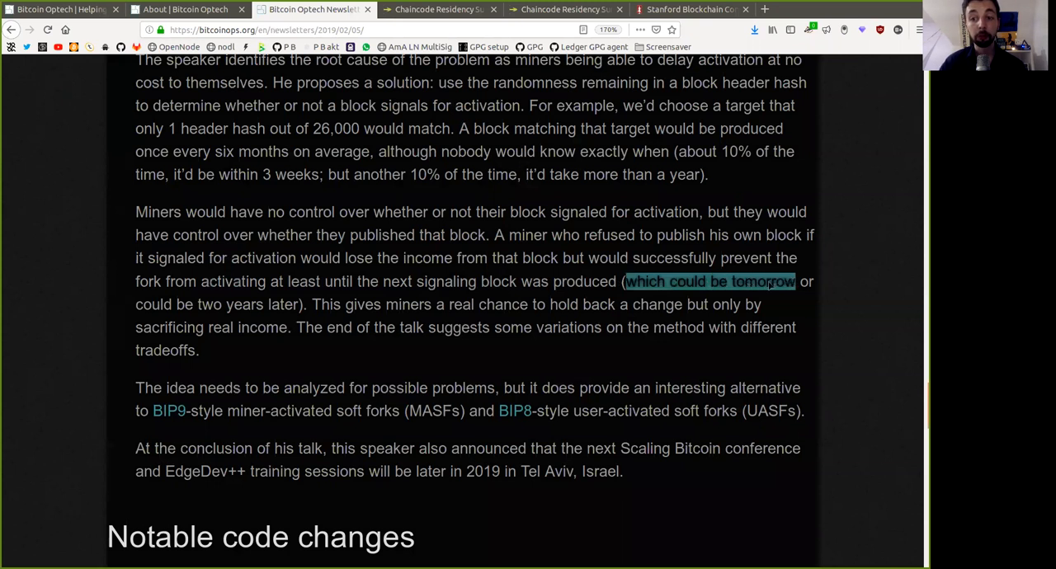
mouse_move(137, 305)
left_mouse_down()
mouse_move(512, 324)
mouse_move(583, 310)
left_mouse_up()
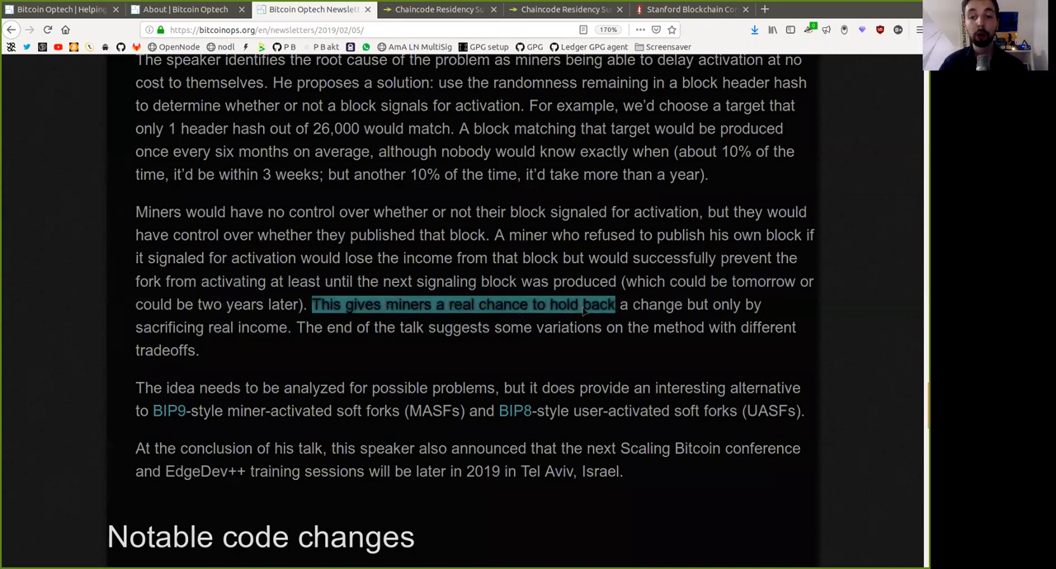
Highlight 'change', 'only', 'sacrificing real income', then 'The end of the talk' and 'variations' with different tradeoffs.
double_click(656, 307)
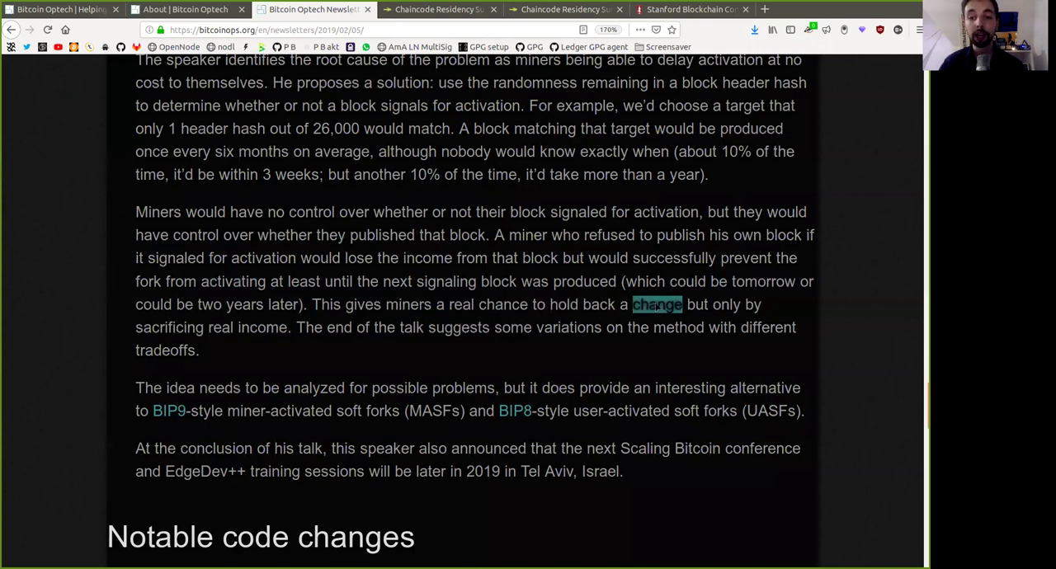
double_click(726, 305)
double_click(169, 327)
double_click(221, 328)
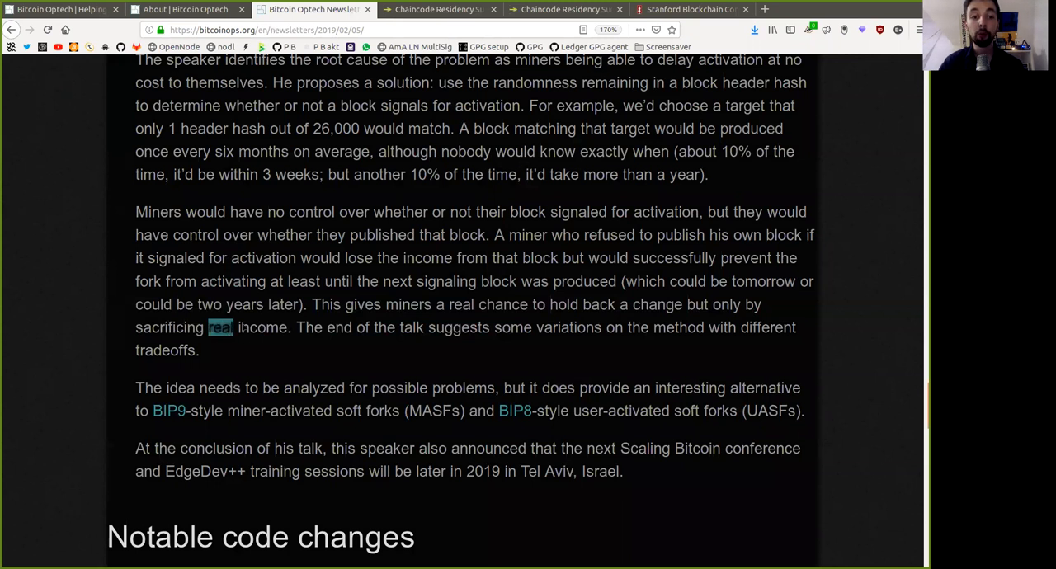
left_click_drag(221, 328, 384, 328)
double_click(309, 328)
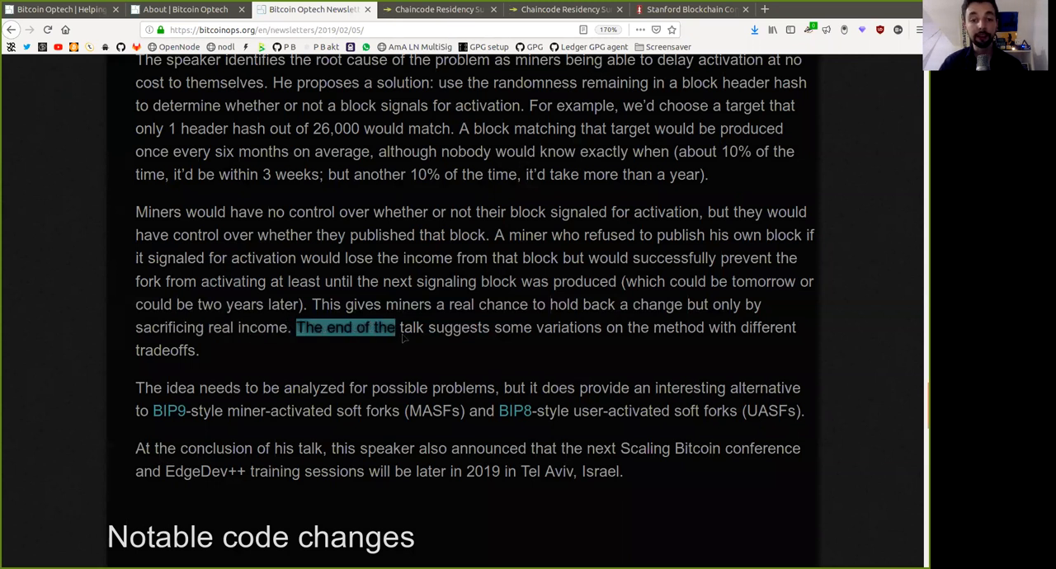
left_click(407, 338)
double_click(411, 327)
left_click(459, 348)
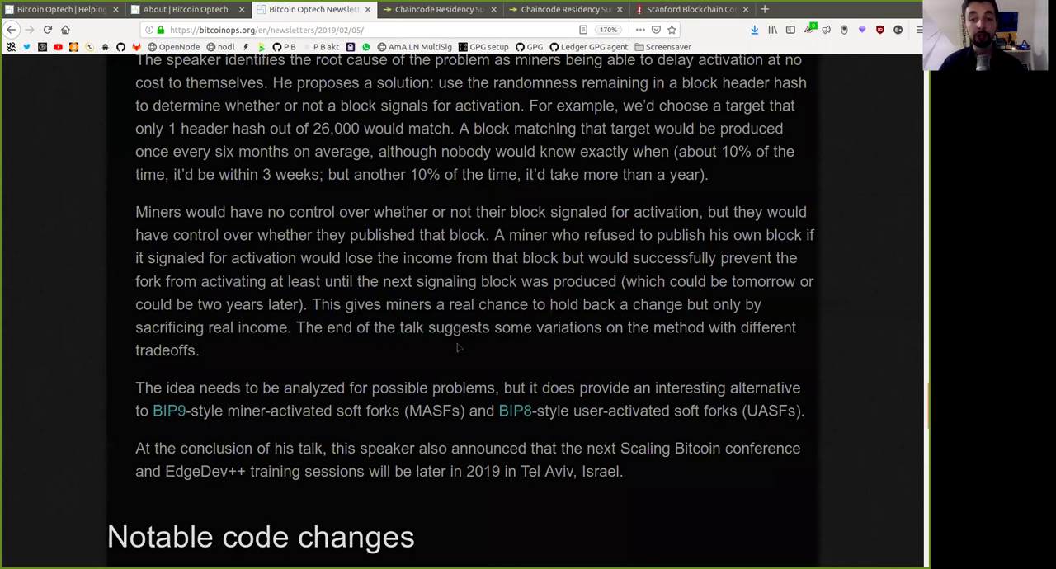
double_click(569, 328)
left_click(666, 334)
Highlight 'method with different tradeoffs' and 'analyzed possible problems' while reading the sporks alternative sentence.
double_click(679, 327)
left_click(733, 335)
double_click(752, 327)
left_click_drag(753, 328, 744, 347)
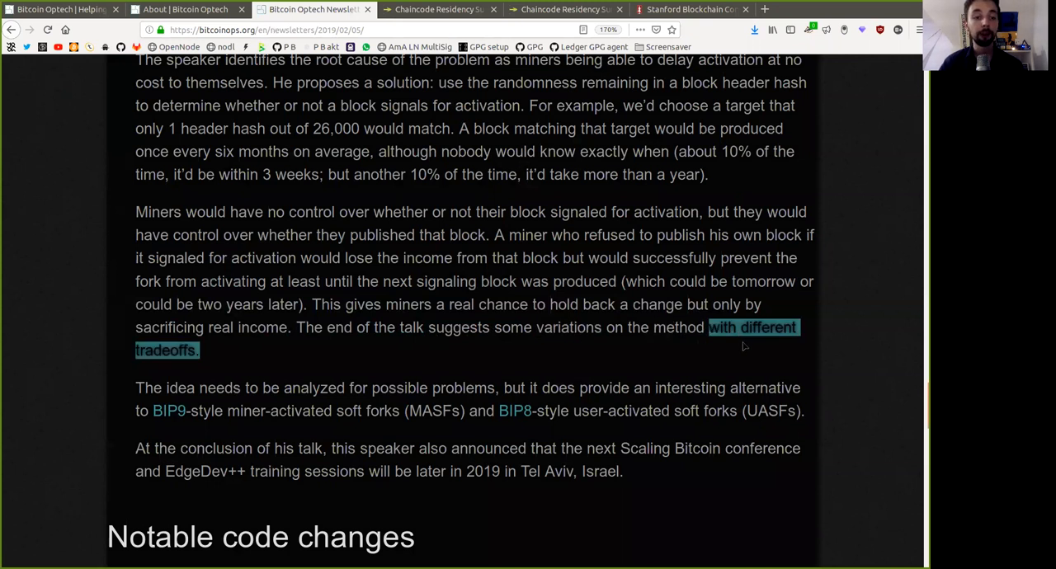
double_click(314, 388)
double_click(400, 387)
left_click_drag(400, 387, 494, 388)
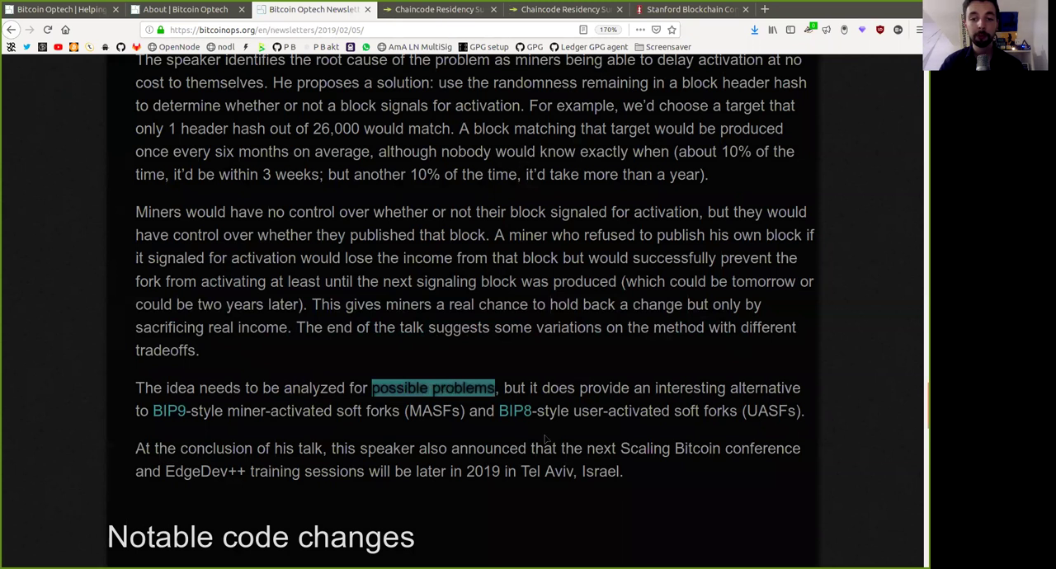
Highlight 'does provide interesting alternative', 'BIP9-style miner-activated soft forks (MASFs)' and 'user-activated soft forks'.
left_click(575, 383)
double_click(561, 387)
left_click_drag(561, 388, 764, 389)
left_click(734, 396)
double_click(668, 387)
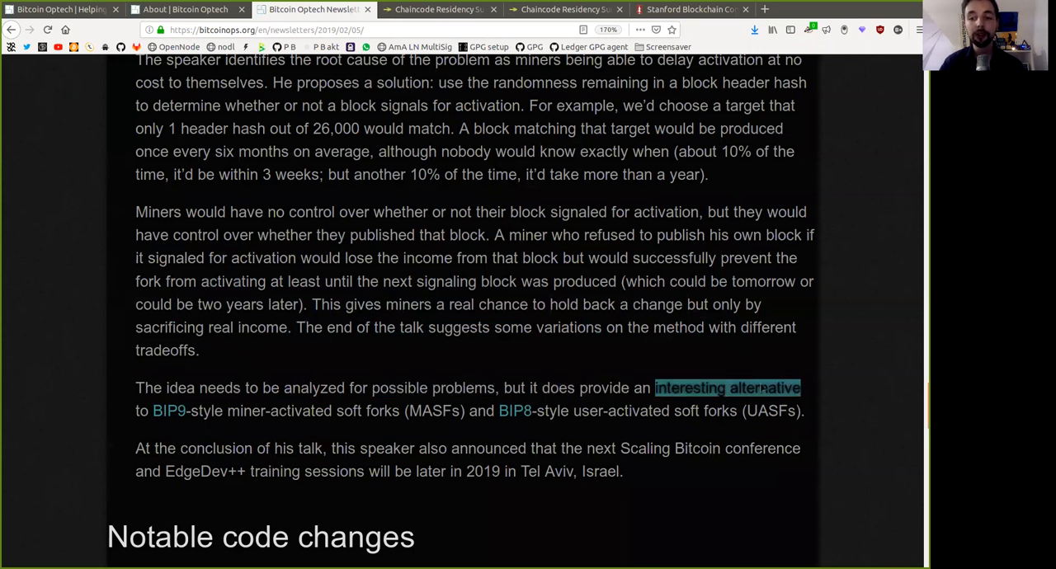
left_click_drag(134, 411, 332, 411)
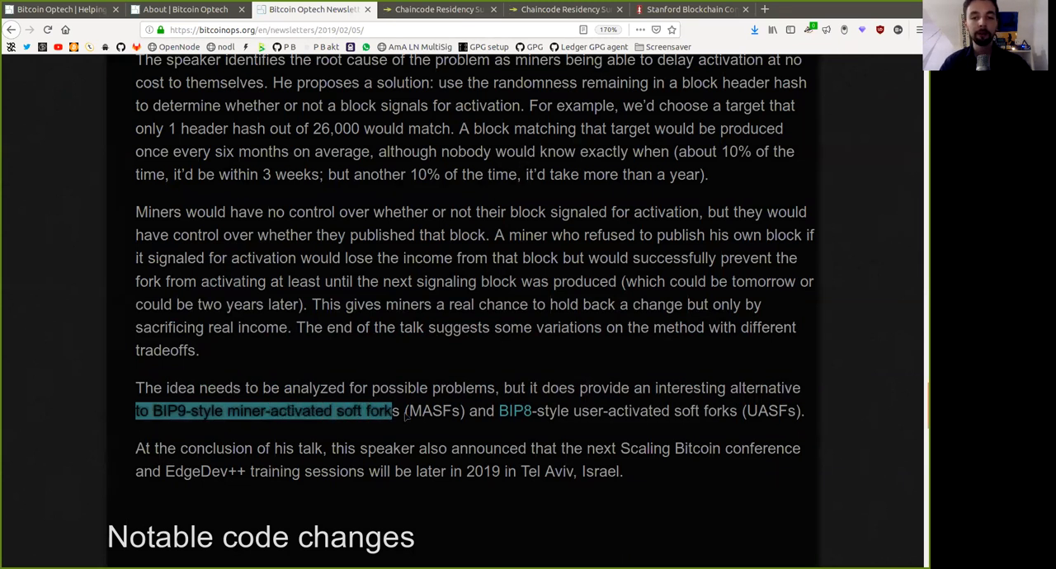
left_click_drag(332, 411, 736, 411)
left_click(491, 421)
left_click(602, 417)
Highlight 'conclusion of his talk', 'speaker', 'announced' and 'Scaling Bitcoin … Tel Aviv, Israel' while reading.
left_click(664, 448)
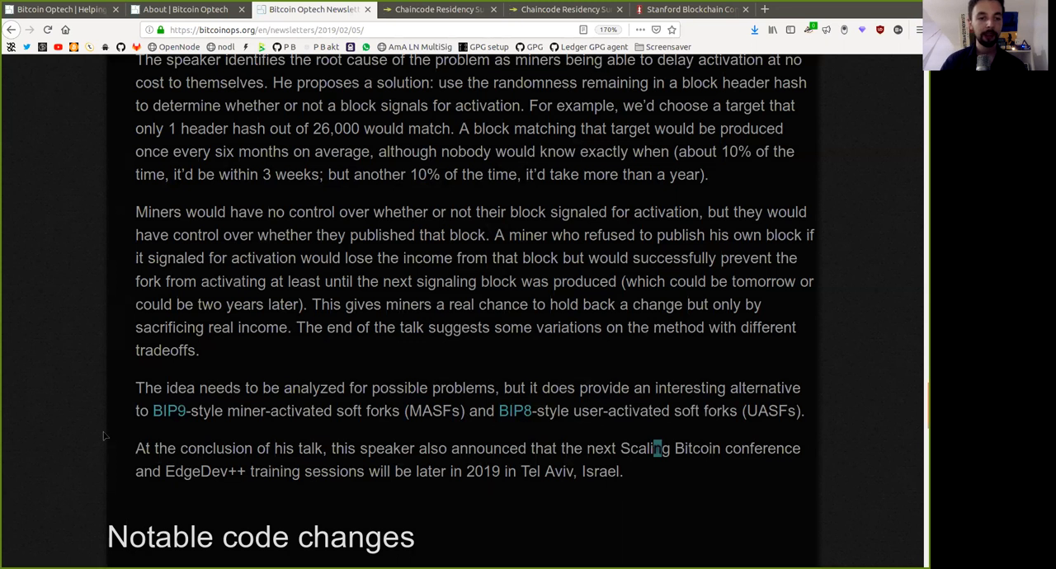
left_click_drag(180, 448, 326, 454)
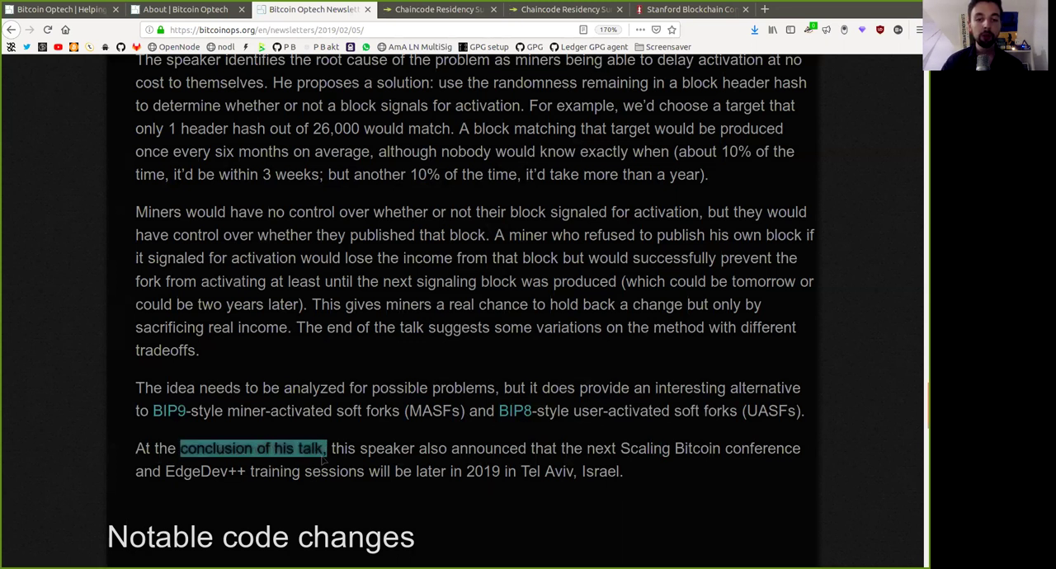
double_click(382, 452)
double_click(488, 448)
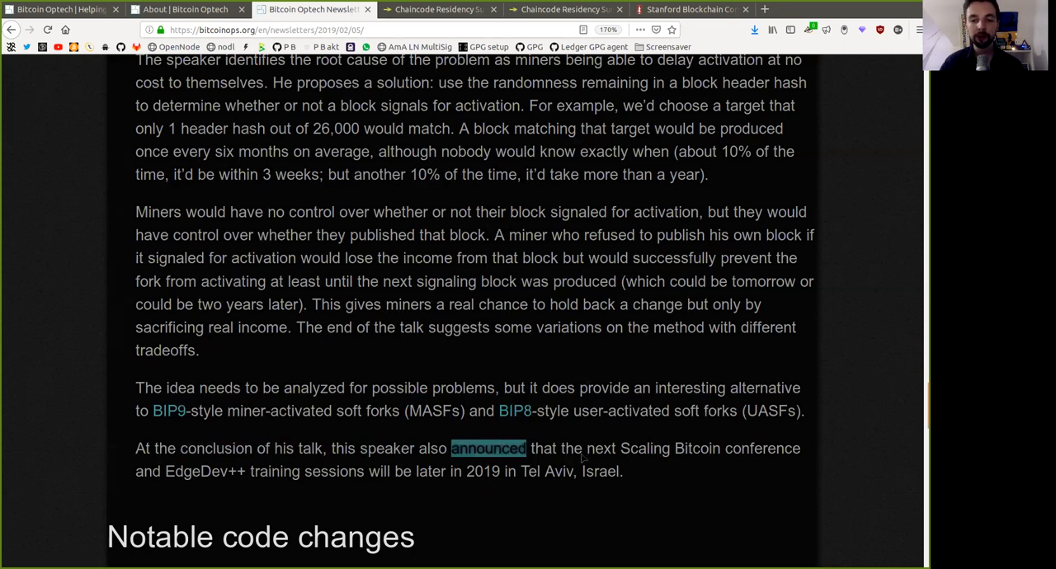
double_click(635, 451)
left_click_drag(635, 451, 767, 466)
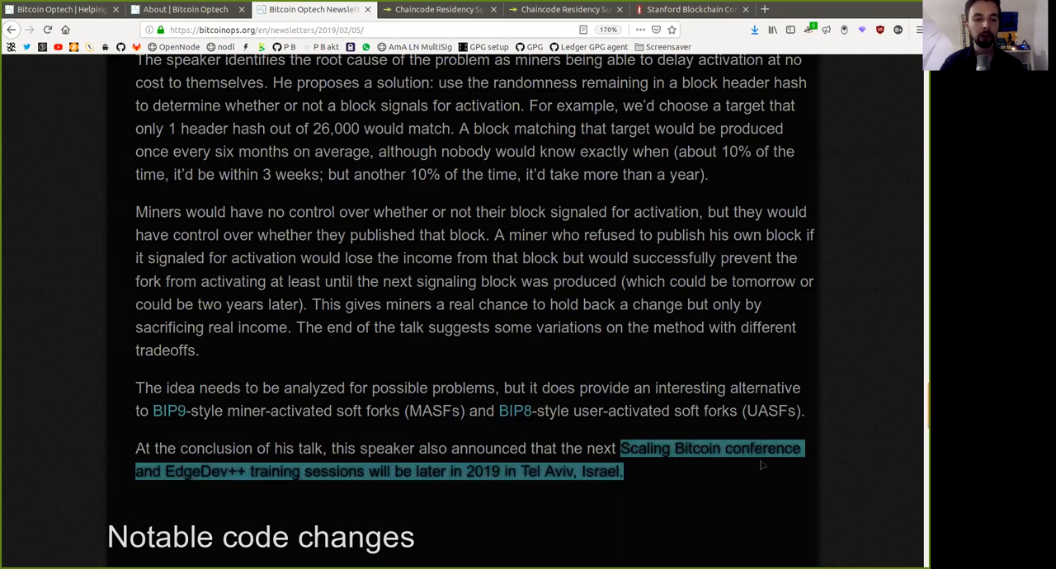
Highlight 'EdgeDev++ training sessions', '2019' and 'Tel Aviv, Israel' to finish the conference sentence.
left_click(313, 504)
left_click_drag(165, 472, 356, 481)
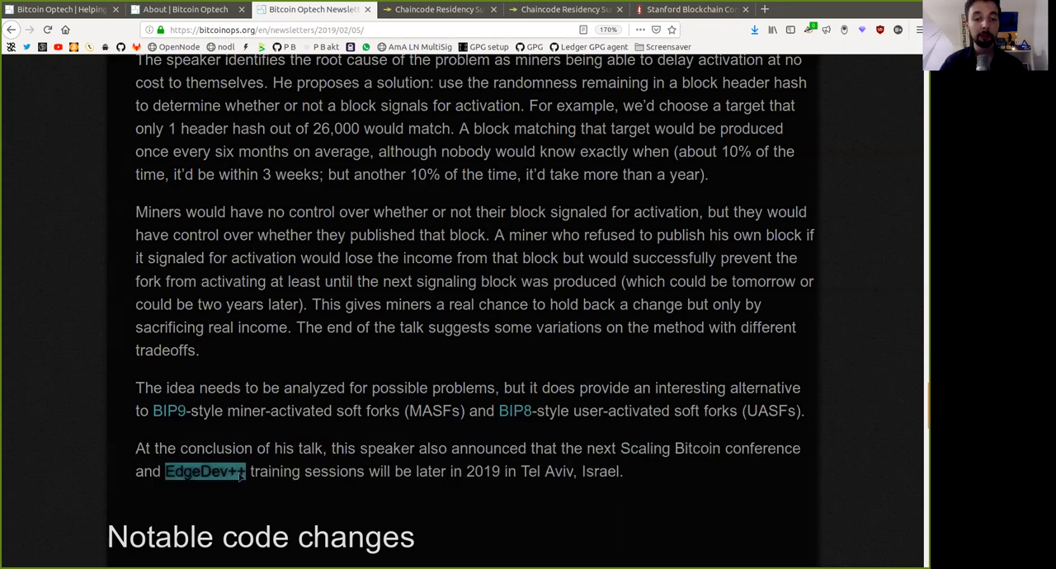
double_click(481, 472)
left_click_drag(522, 472, 620, 475)
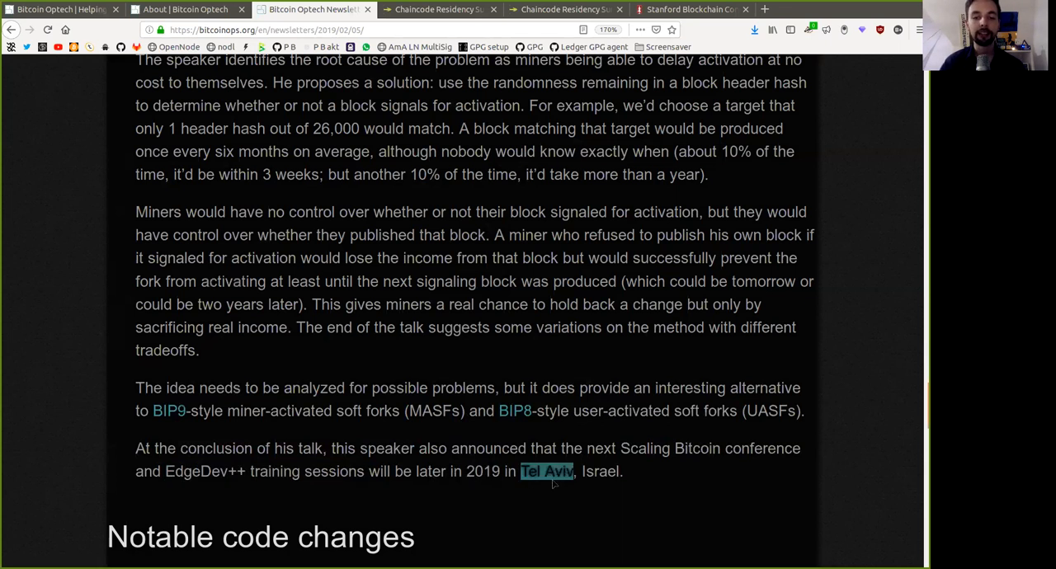
left_click(652, 519)
scroll(672, 477, "up", 1)
scroll(671, 478, "down", 4)
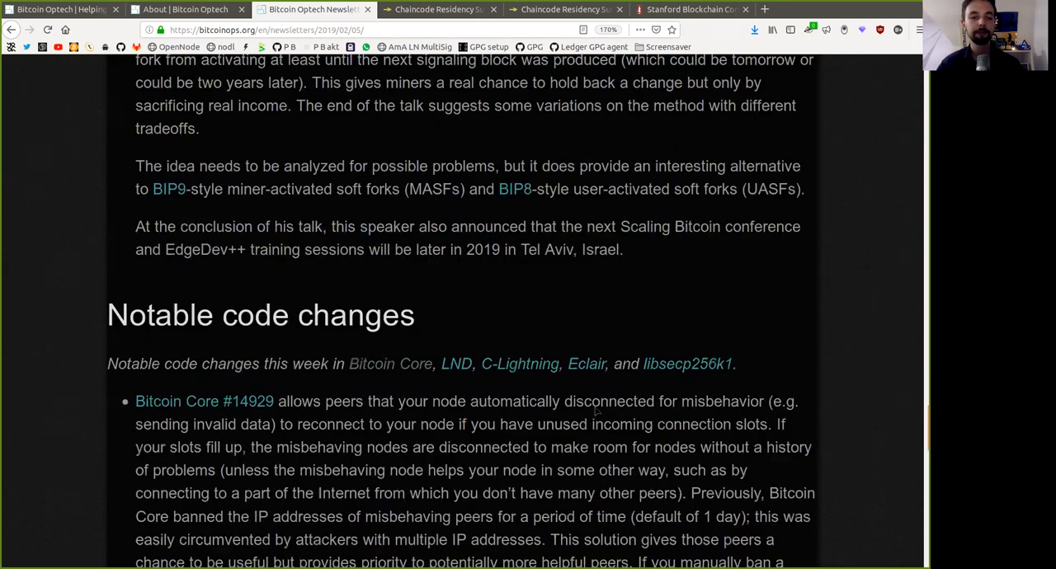
scroll(577, 372, "down", 1)
Highlight the 'Notable code changes' heading and the project list in its subtitle while reading.
double_click(160, 149)
left_click_drag(421, 157, 416, 157)
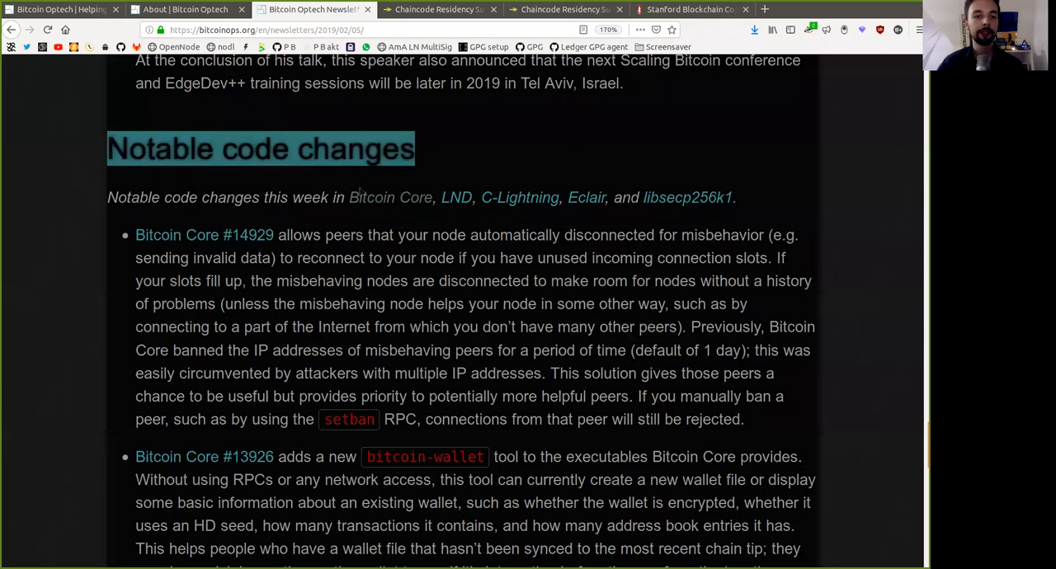
left_click(363, 192)
double_click(283, 197)
left_click_drag(264, 197, 708, 208)
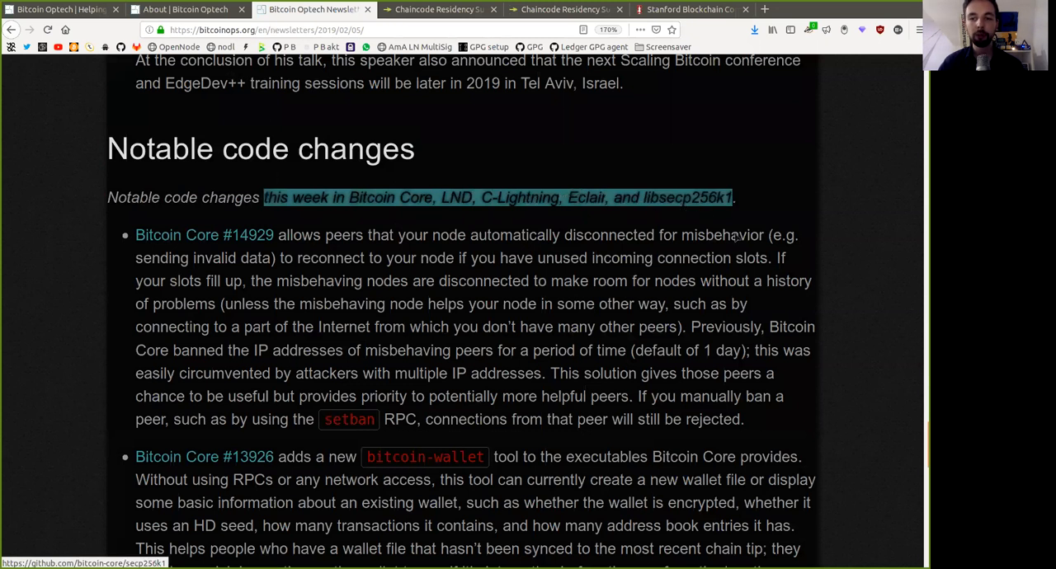
left_click(189, 257)
Highlight 'Bitcoin Core #14929', 'peers', 'your node automatically disconnected' and 'misbehavior'.
left_click_drag(135, 235, 289, 235)
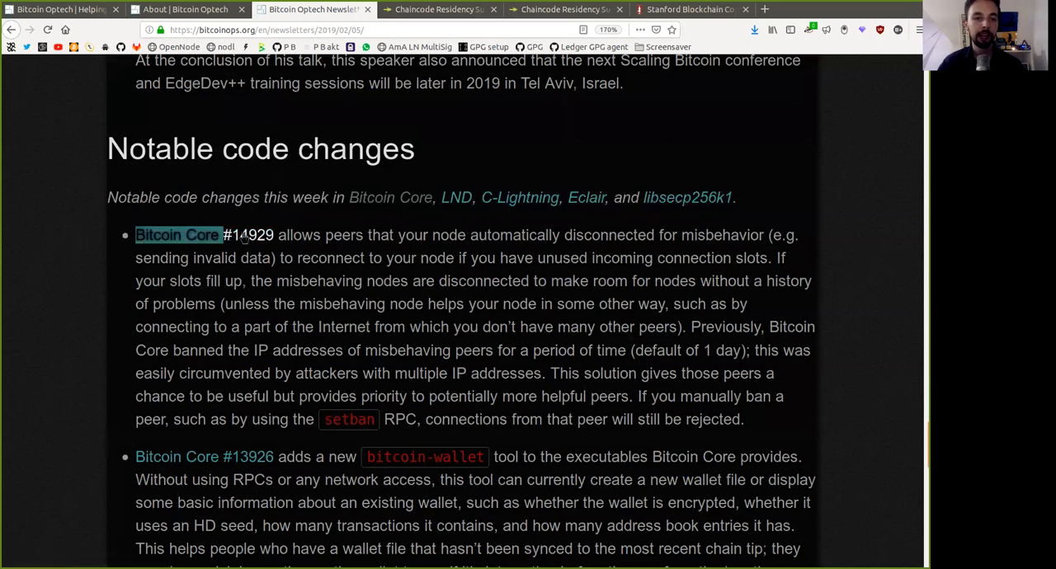
left_click(311, 246)
double_click(344, 235)
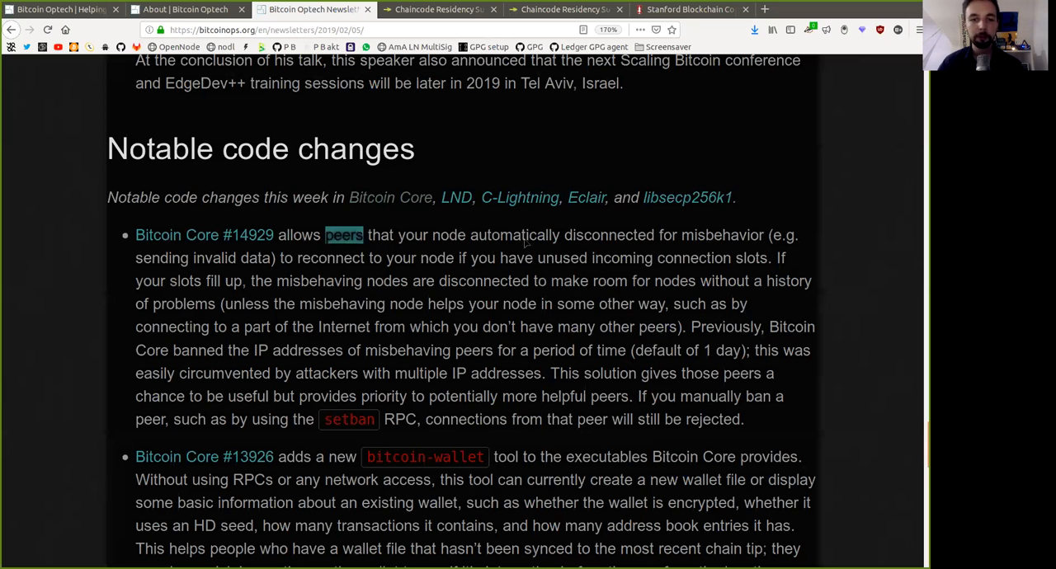
left_click_drag(399, 235, 566, 240)
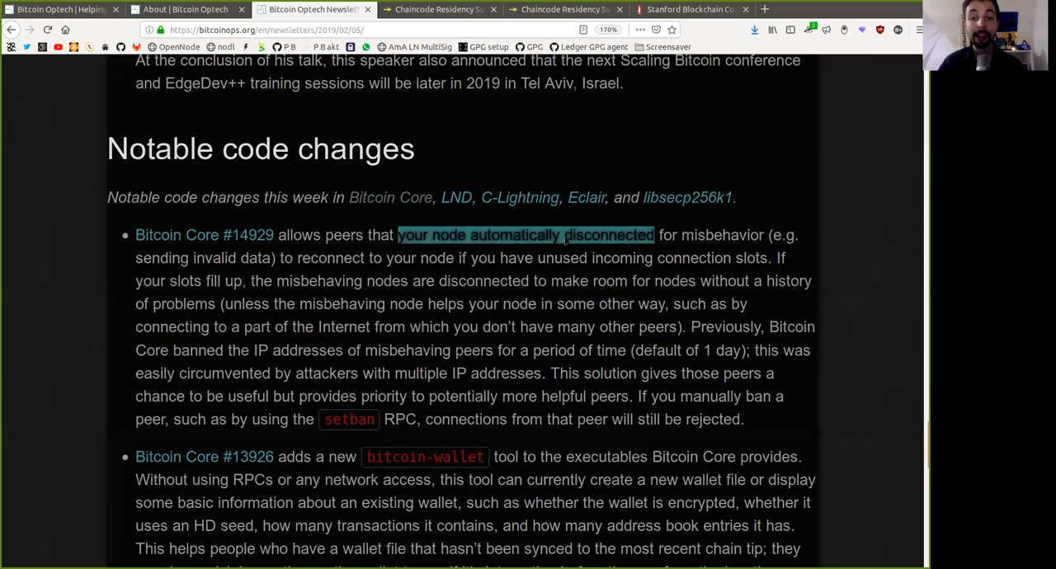
double_click(710, 235)
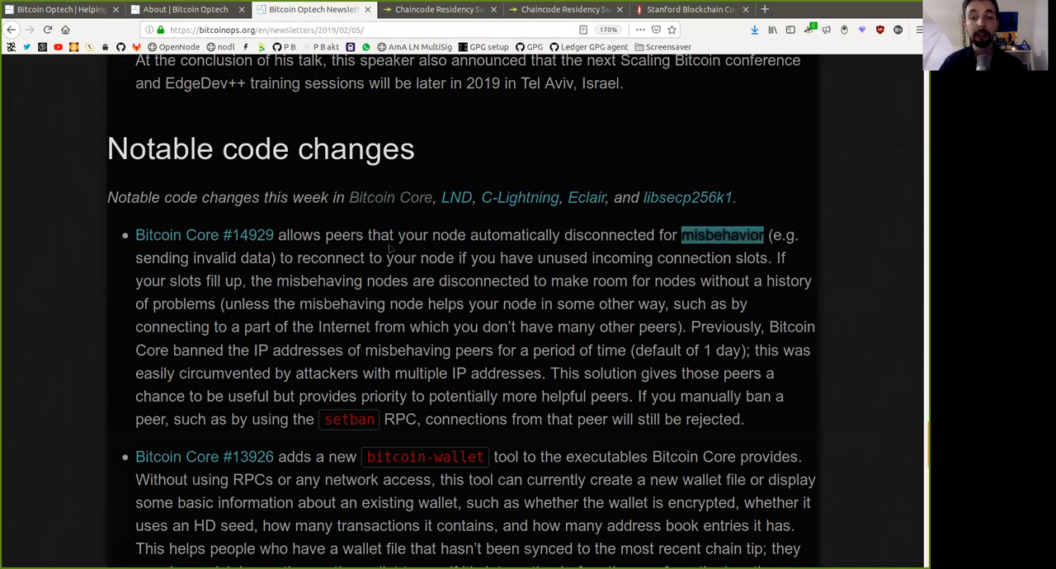
Highlight 'sending invalid data', 'reconnect', 'your node' and 'unused incoming connection slots' through 'your slots fill up'.
left_click_drag(137, 258, 271, 260)
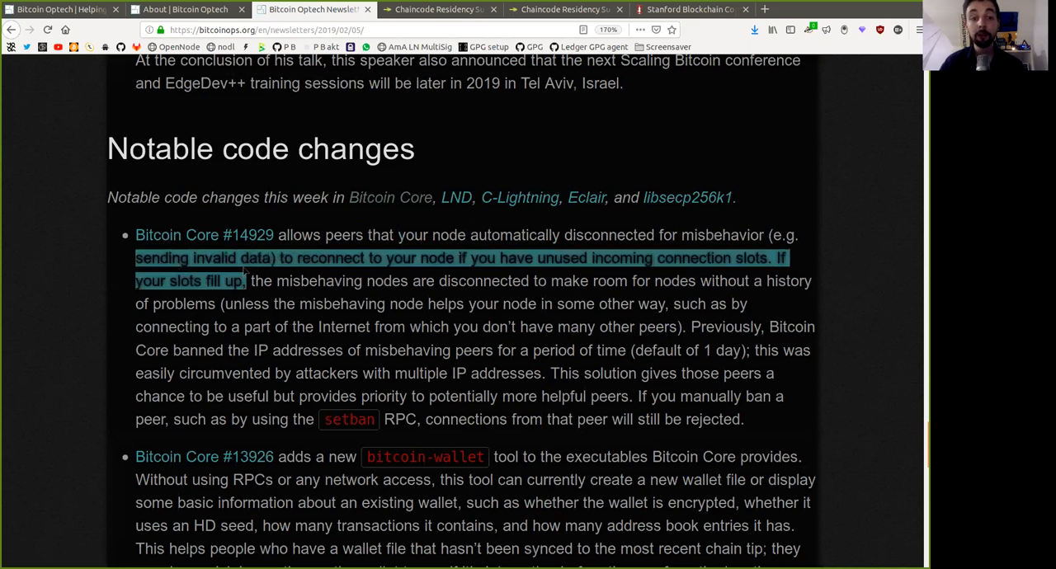
double_click(345, 259)
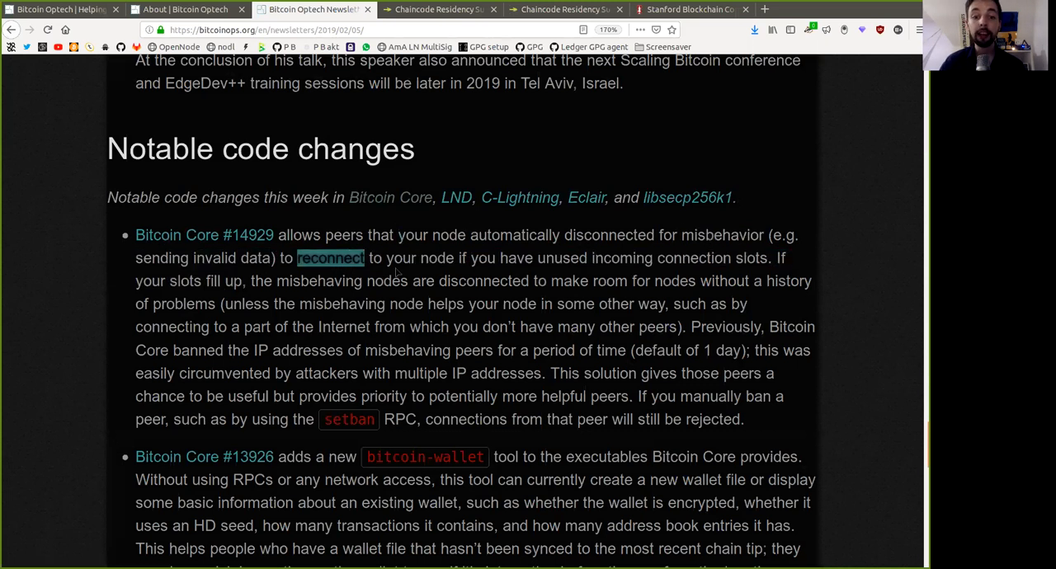
left_click_drag(386, 258, 464, 259)
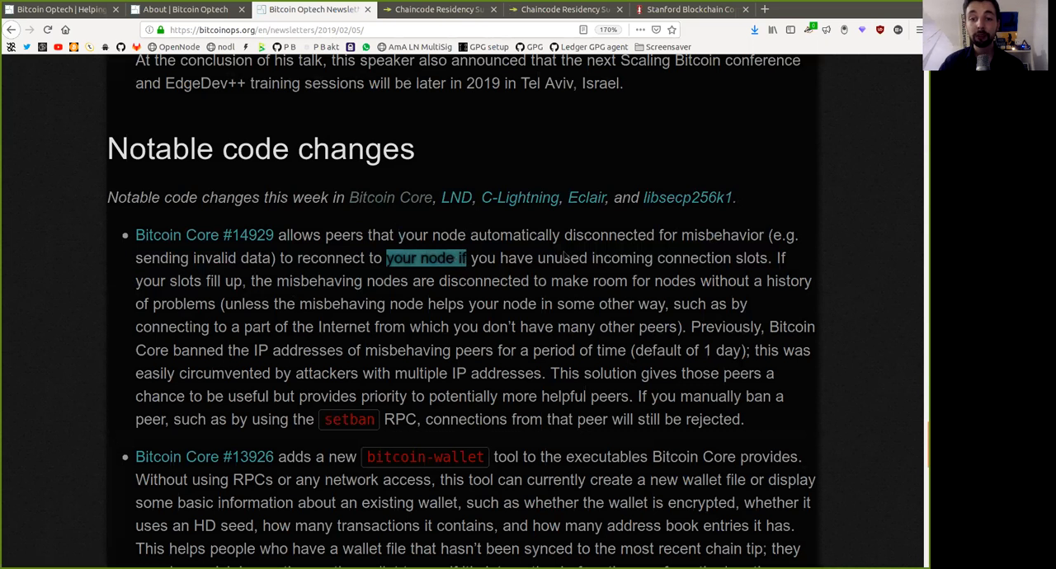
left_click_drag(538, 259, 757, 265)
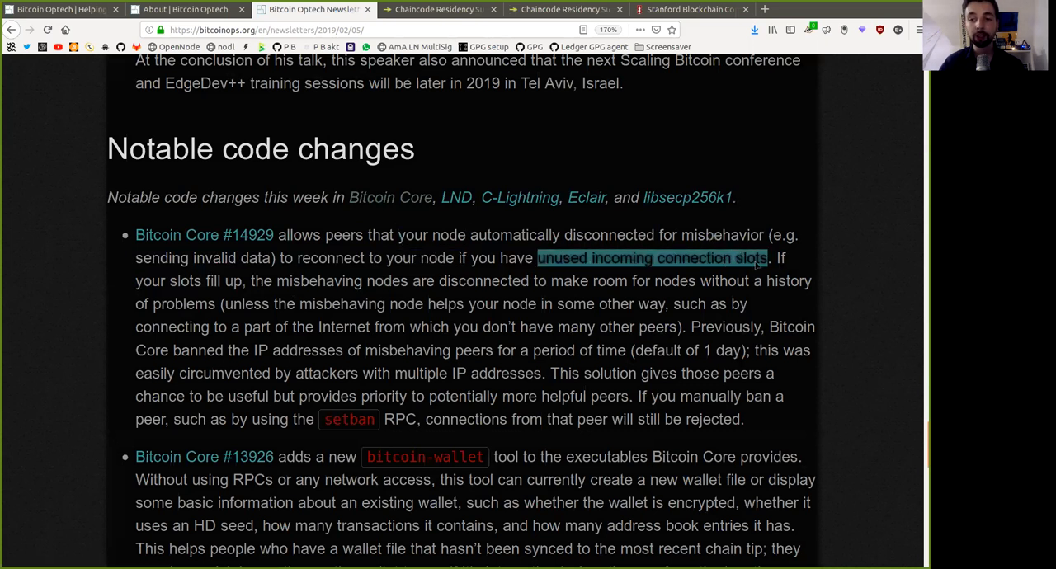
left_click_drag(136, 258, 243, 280)
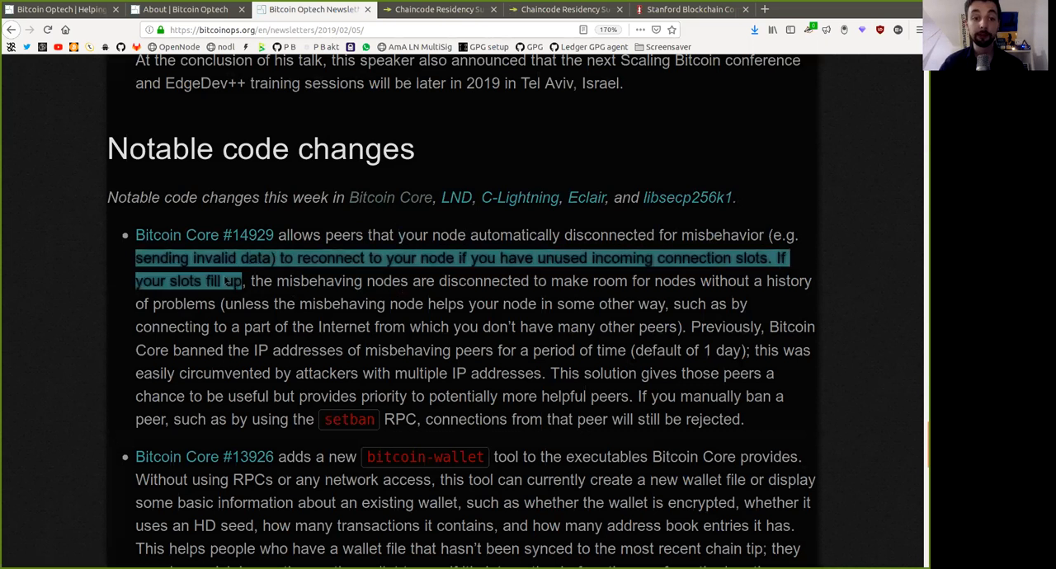
Highlight 'misbehaving … helps your node' and 'without a history' while reading.
left_click(264, 293)
double_click(318, 285)
mouse_move(319, 286)
left_mouse_down()
mouse_move(498, 300)
mouse_move(528, 285)
left_mouse_up()
left_click(613, 274)
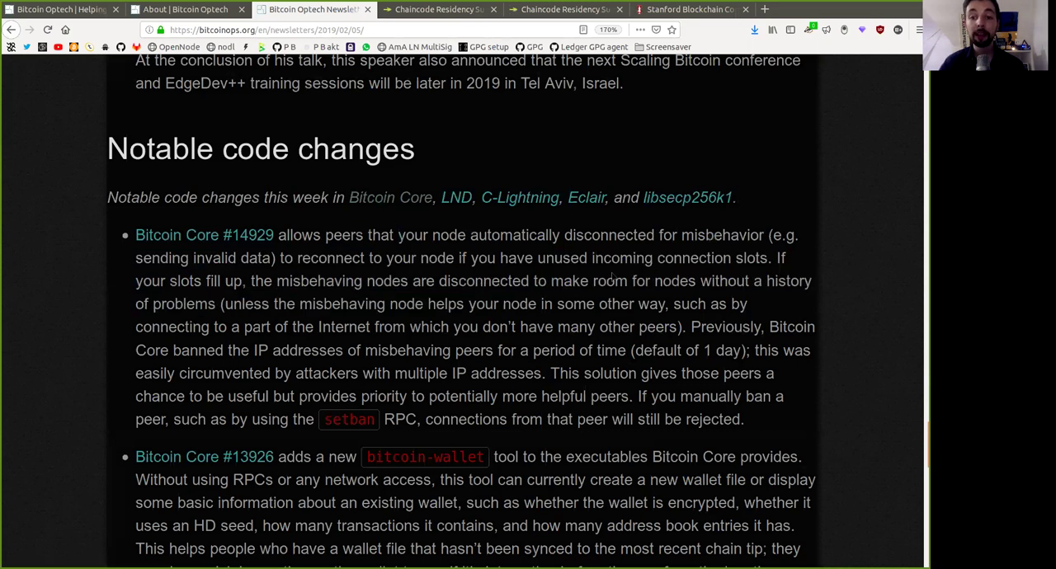
double_click(717, 281)
left_click_drag(717, 281, 805, 285)
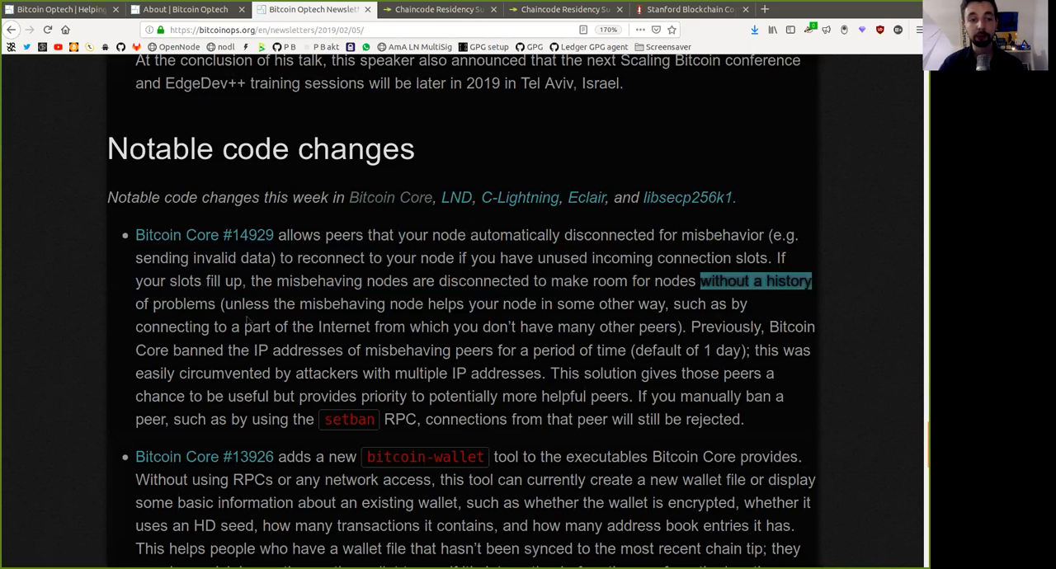
Highlight 'problems', 'misbehaving', 'helps' and 'some other way' while reading.
double_click(185, 305)
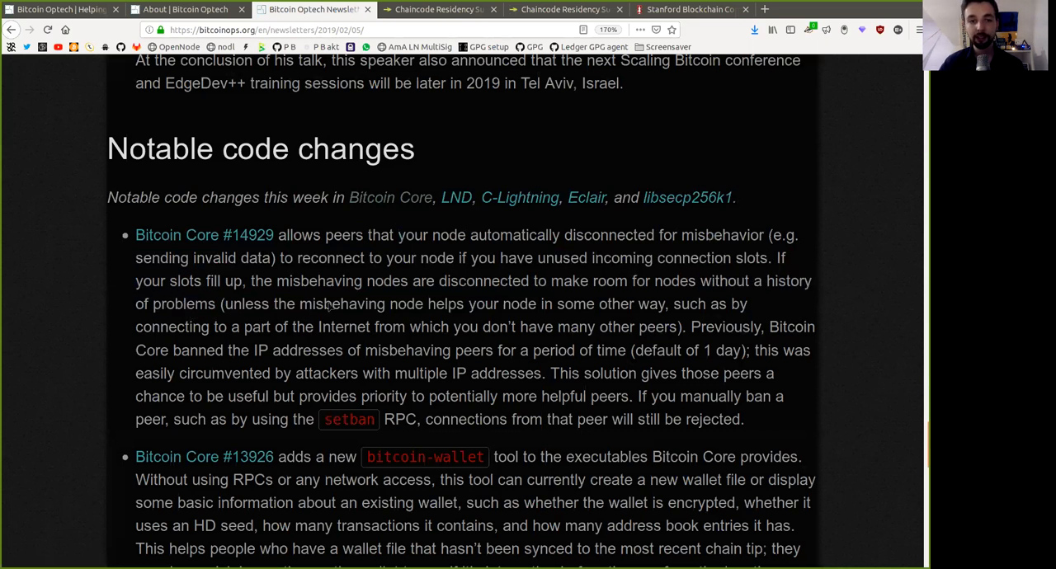
double_click(329, 304)
double_click(448, 305)
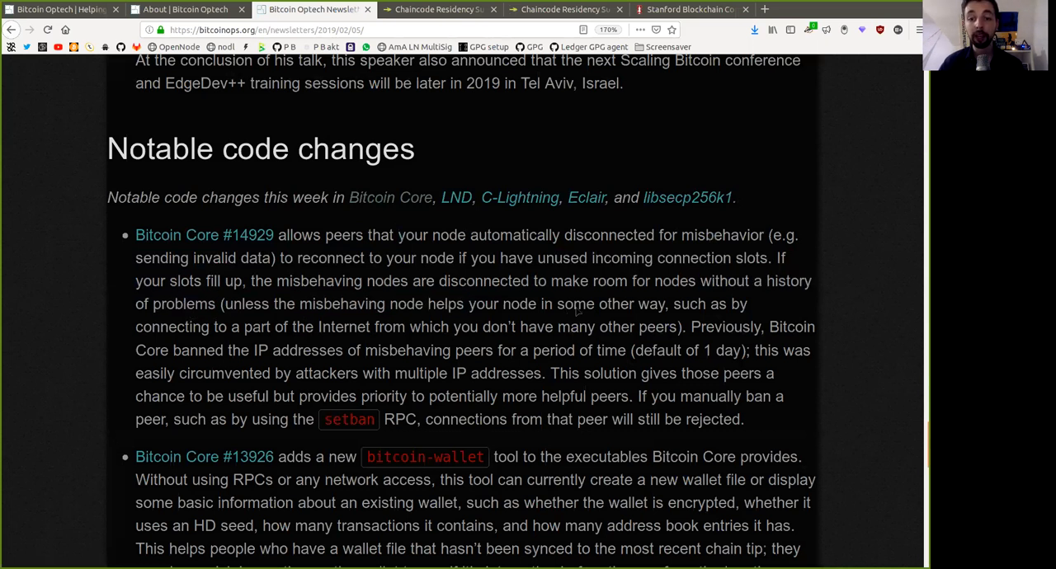
double_click(561, 305)
left_click_drag(561, 305, 652, 307)
Highlight 'connecting', 'part', 'Internet' and 'you don't have many other' while reading.
double_click(192, 328)
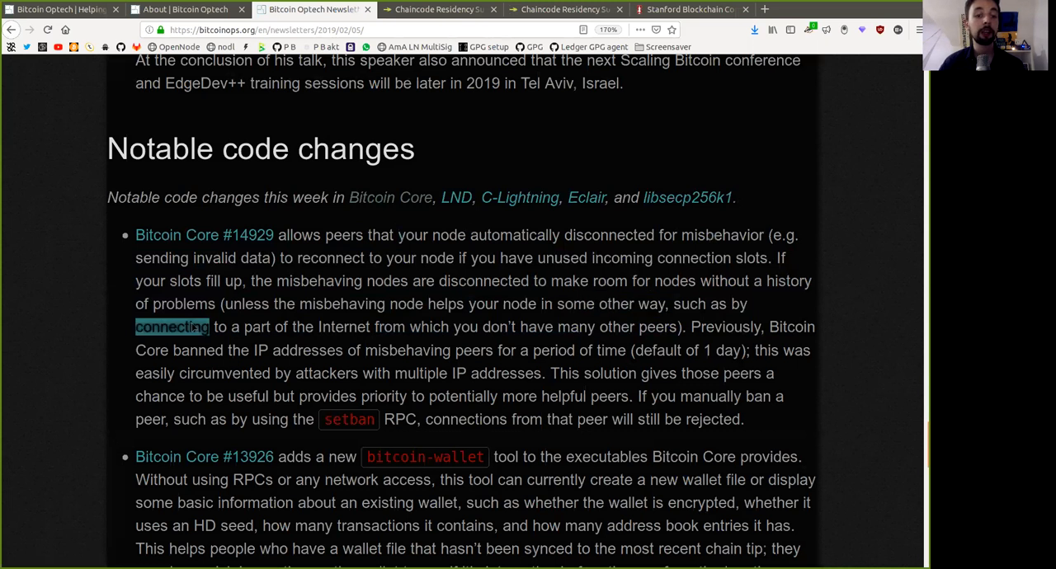
left_click(286, 322)
double_click(272, 328)
left_click(326, 325)
double_click(326, 326)
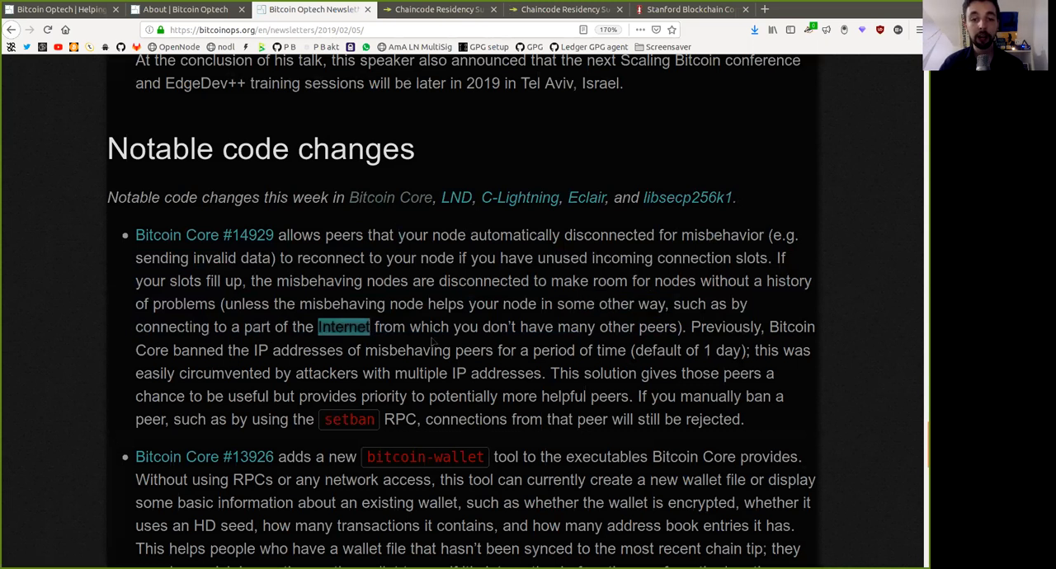
left_click(454, 334)
mouse_move(454, 329)
left_mouse_down()
mouse_move(611, 332)
mouse_move(643, 355)
left_mouse_up()
Highlight 'Previously', 'banned', 'IP addresses', 'misbehaving', 'period of time' and 'default of 1 day'.
left_click(781, 311)
double_click(729, 329)
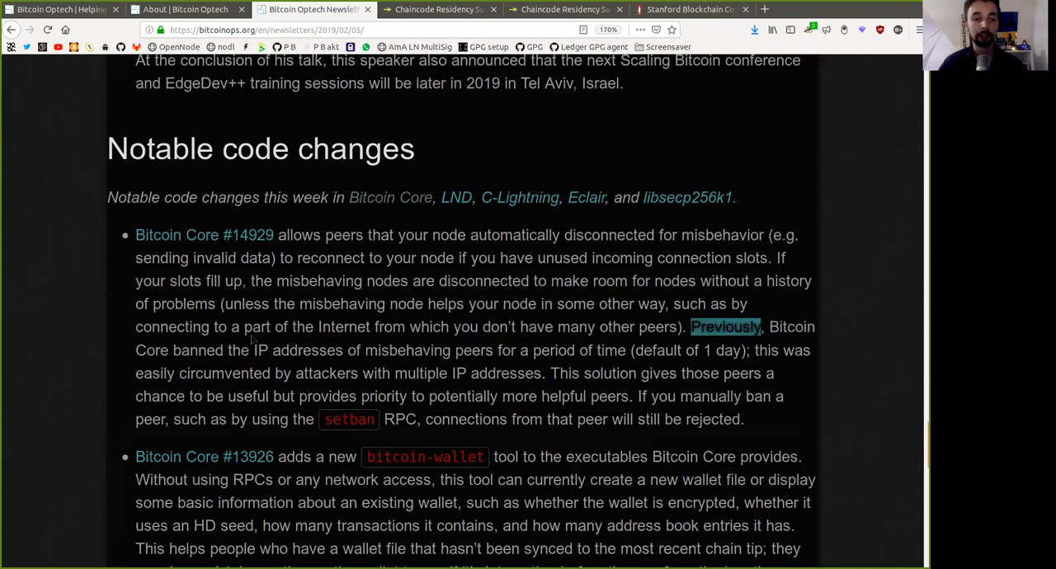
double_click(198, 351)
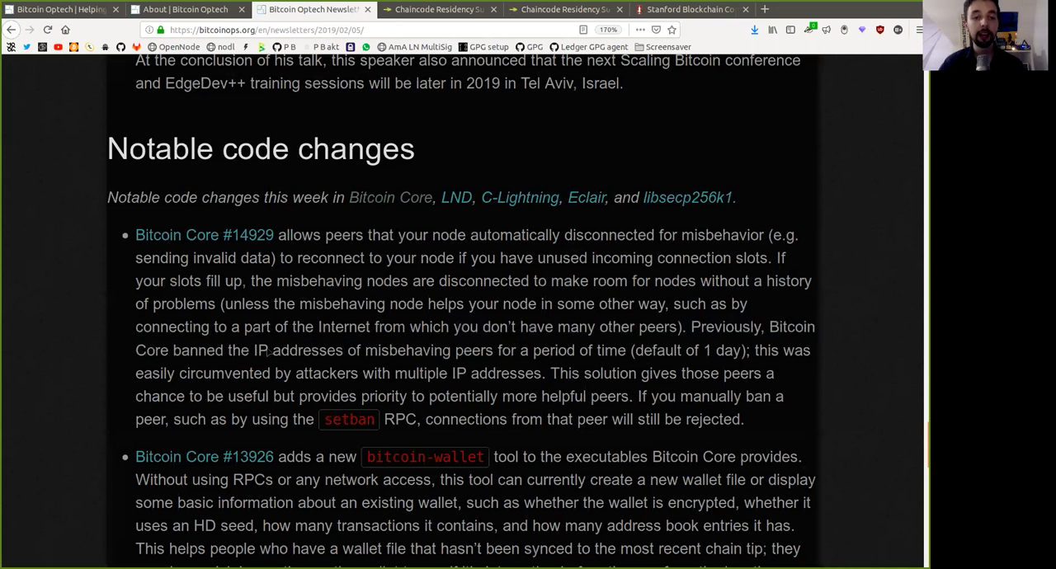
left_click_drag(256, 350, 295, 355)
left_click(483, 374)
double_click(409, 351)
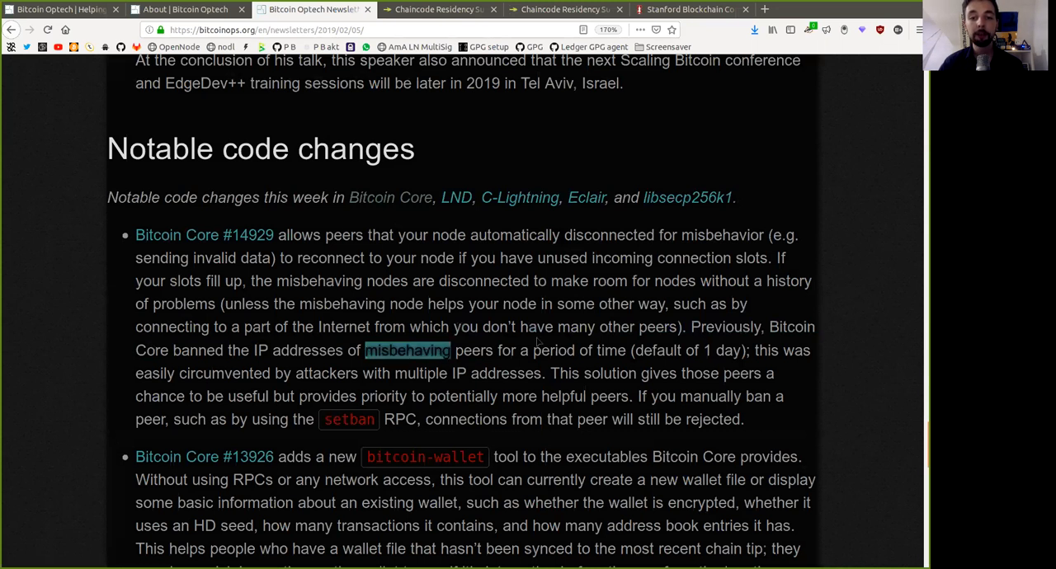
left_click_drag(533, 351, 812, 350)
left_click(691, 363)
left_click(767, 356)
Highlight 'easily … circumvented', 'multiple IP addresses', 'solution' and 'gives those peers a' while reading.
left_click_drag(135, 373, 541, 373)
left_click(315, 377)
left_click(384, 378)
double_click(603, 376)
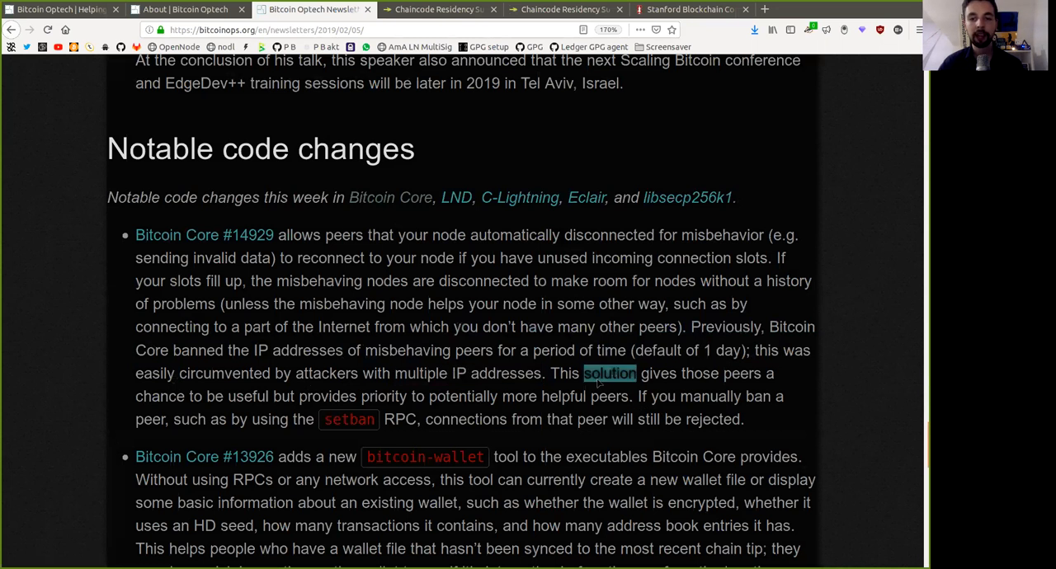
left_click_drag(641, 373, 774, 374)
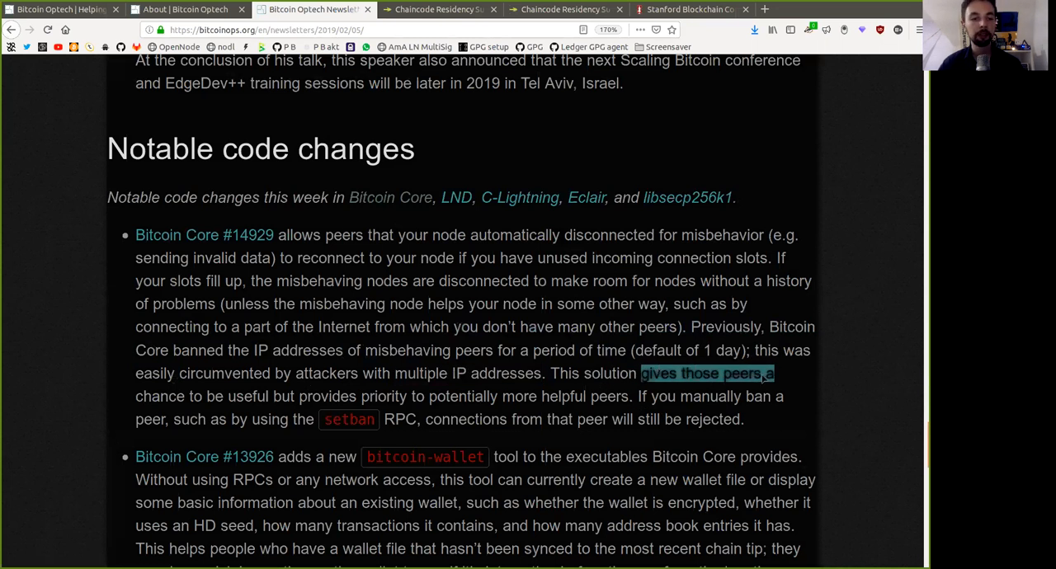
Highlight 'chance', 'useful', 'provides', 'priority', 'potentially', 'helpful peers' and 'manually' while reading.
double_click(160, 397)
double_click(248, 397)
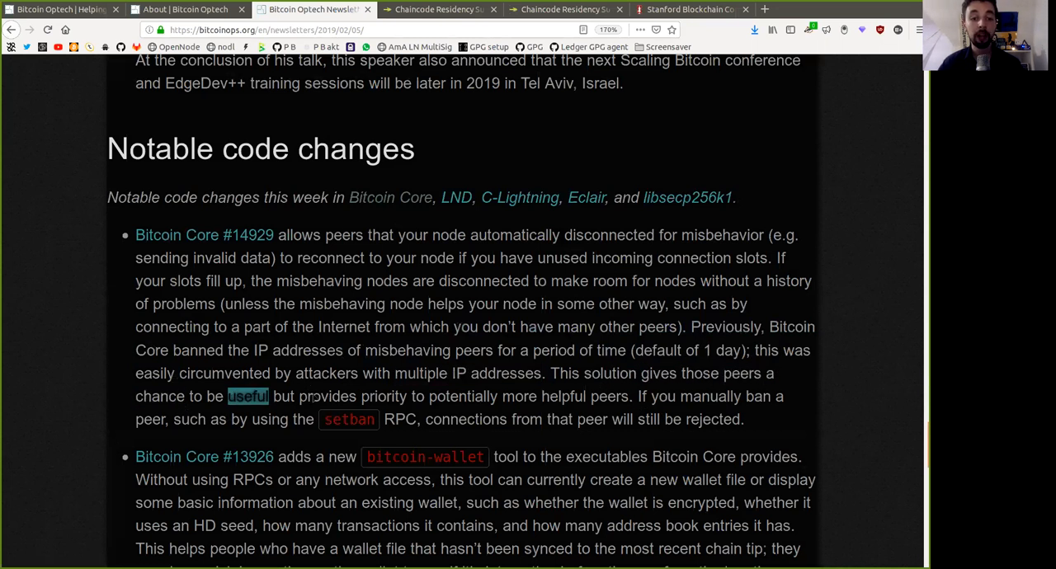
double_click(329, 397)
double_click(383, 397)
double_click(463, 397)
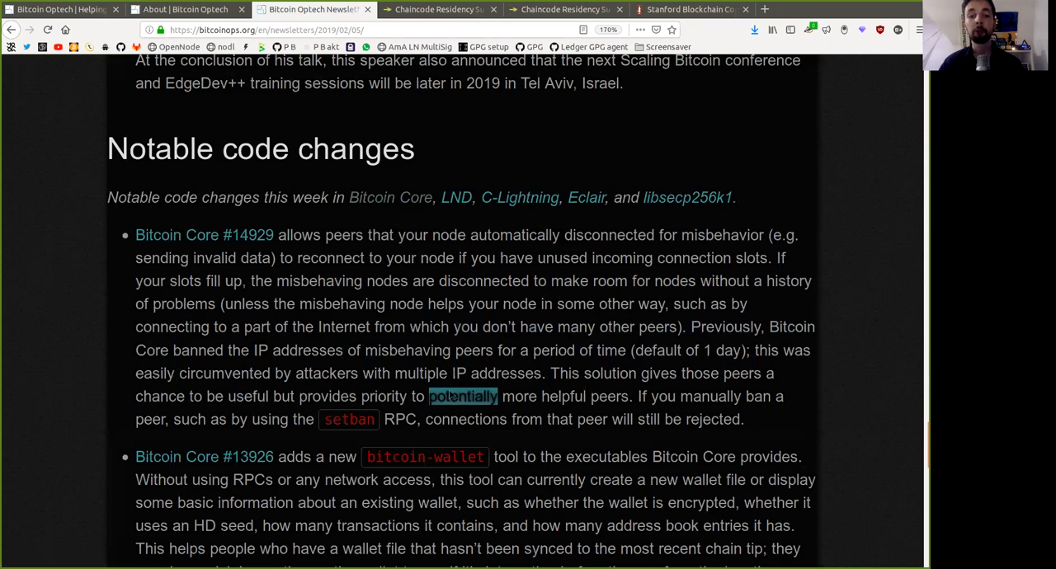
triple_click(464, 397)
left_click(569, 404)
double_click(569, 397)
left_click_drag(570, 396, 588, 399)
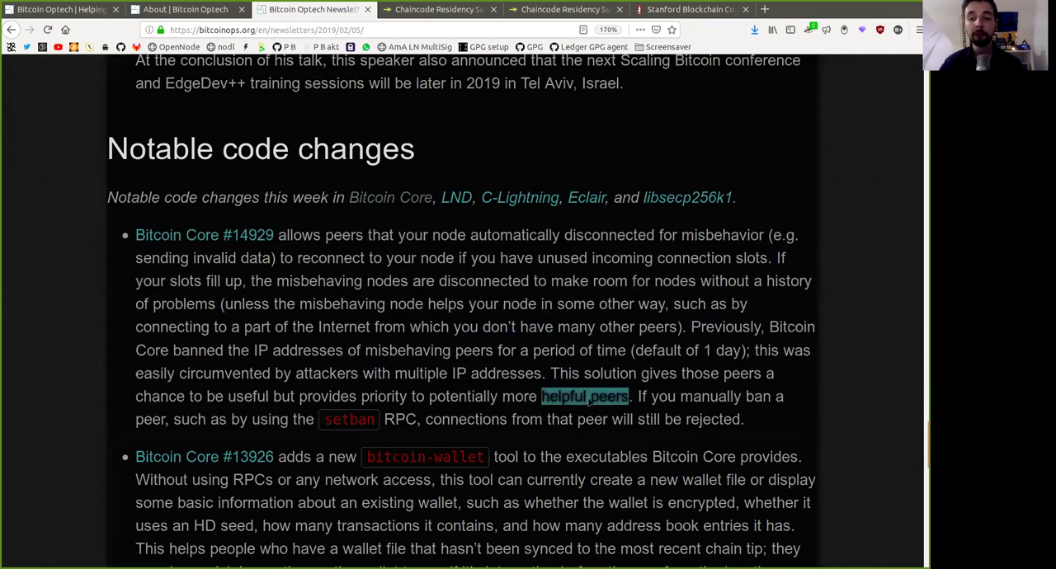
left_click(693, 404)
double_click(710, 397)
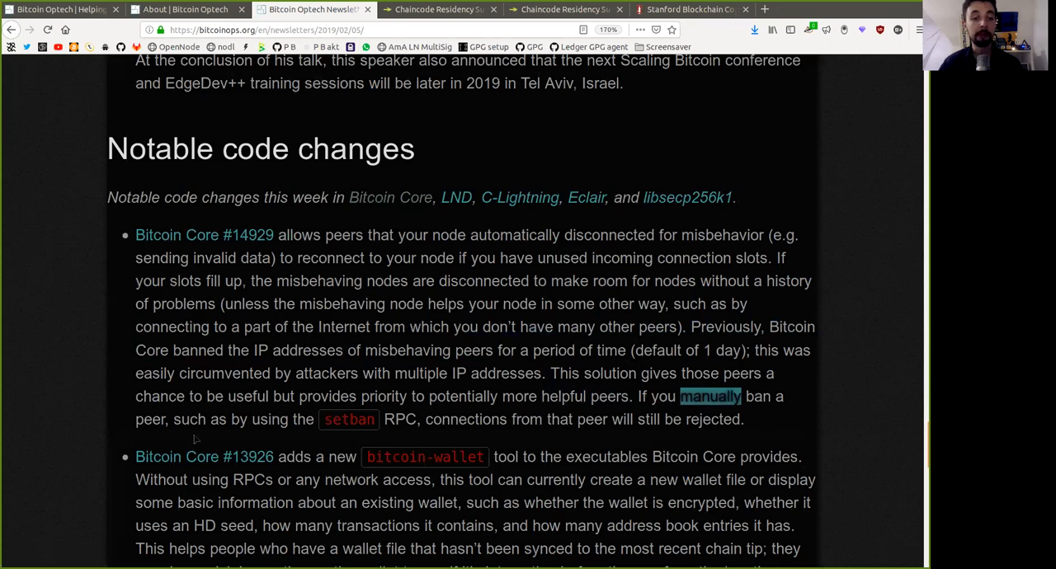
Highlight 'setban', 'RPC', 'connections', 'peer' and 'still be rejected' to finish the #14929 entry.
left_click(137, 419)
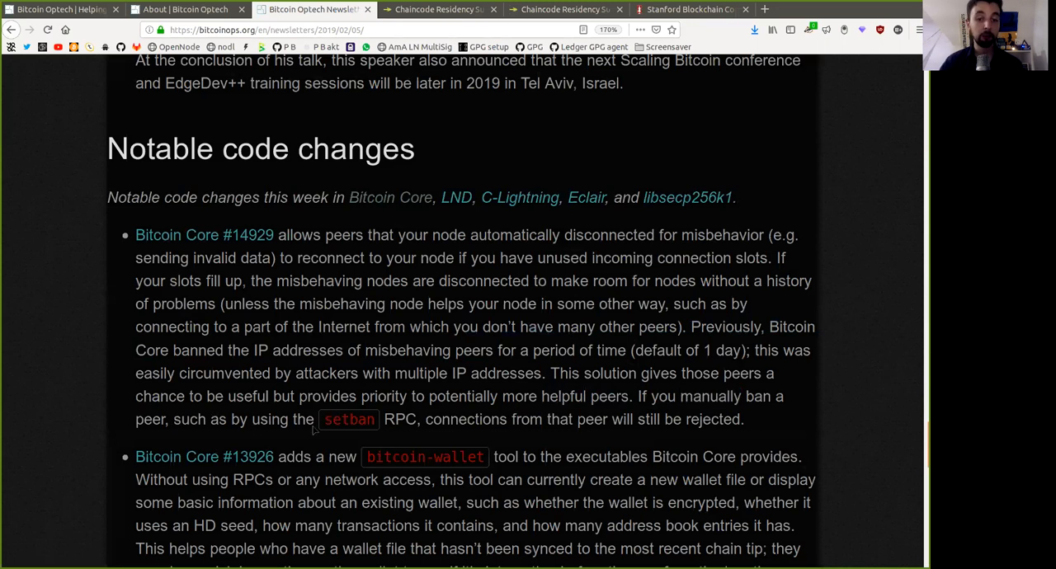
double_click(349, 420)
double_click(400, 419)
left_click(458, 433)
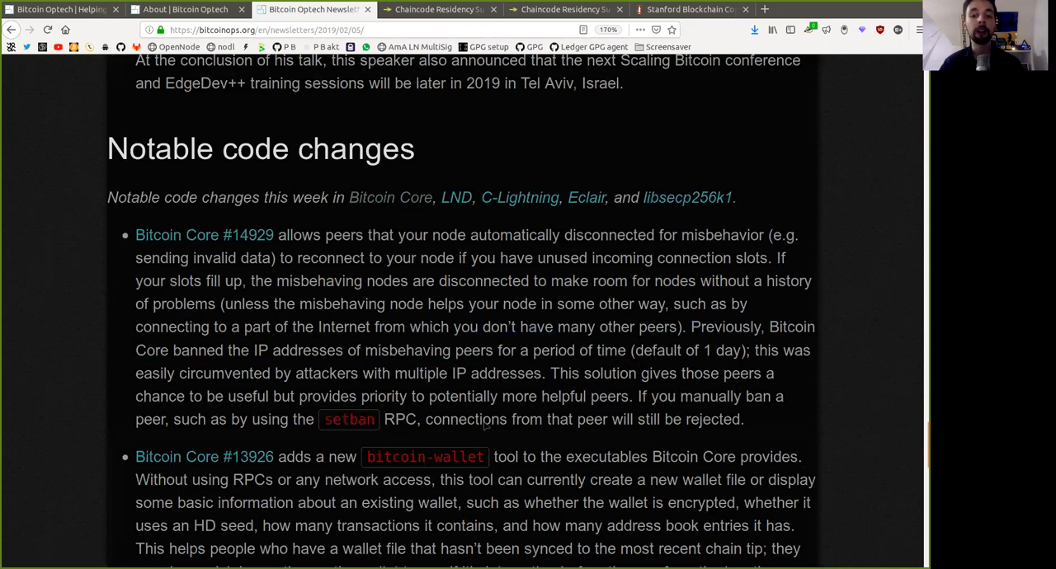
double_click(466, 419)
left_click(609, 427)
double_click(608, 421)
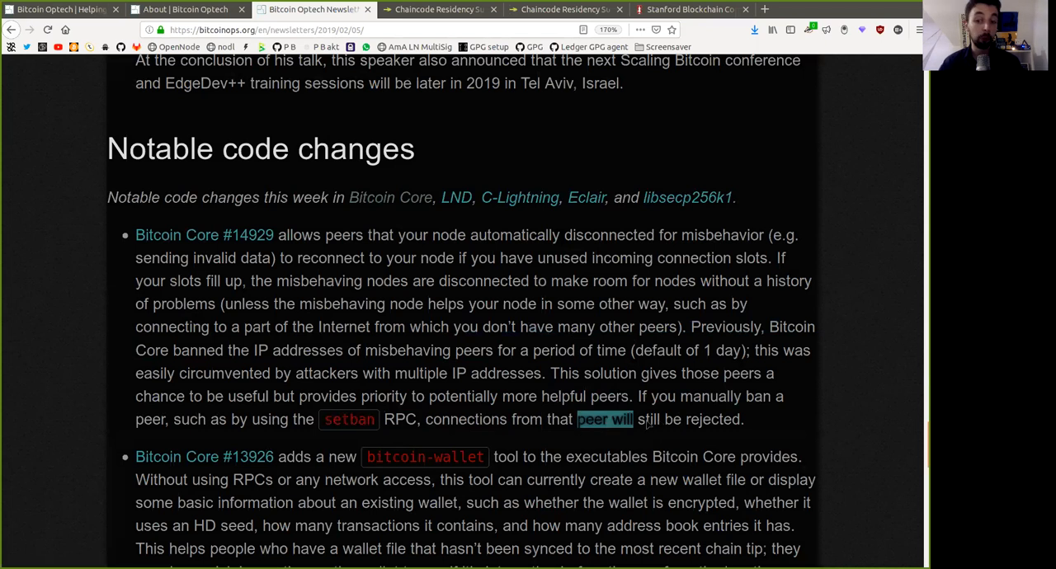
left_click_drag(643, 421, 738, 421)
left_click(697, 450)
scroll(697, 450, "down", 4)
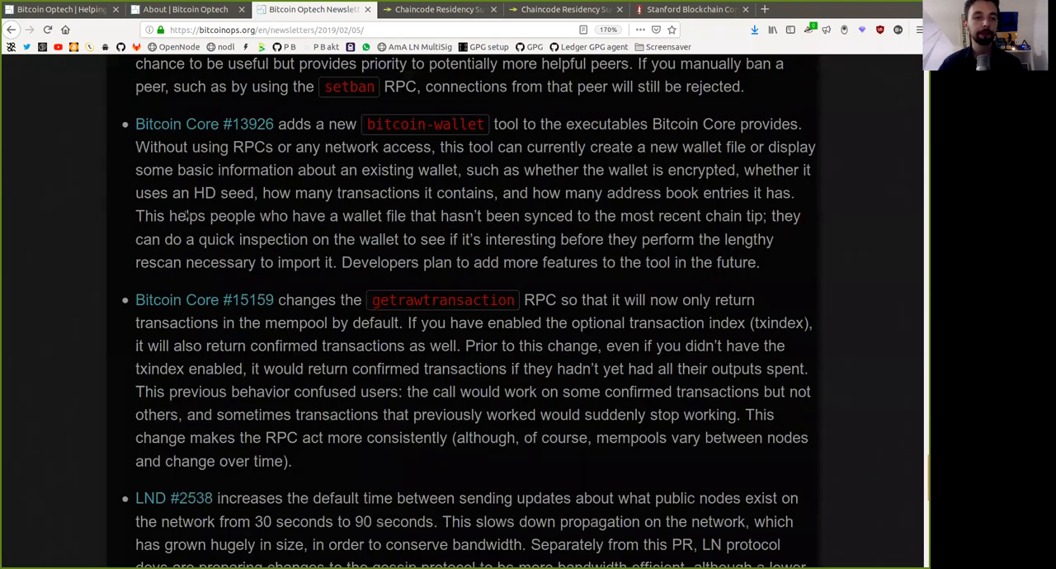
left_click_drag(132, 124, 273, 124)
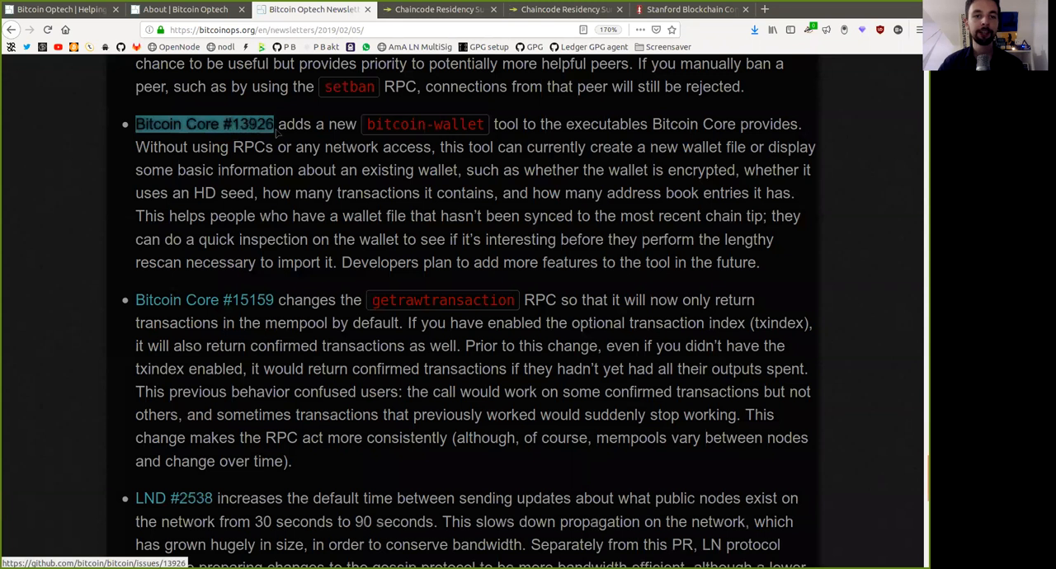
left_click(401, 149)
double_click(396, 124)
double_click(462, 123)
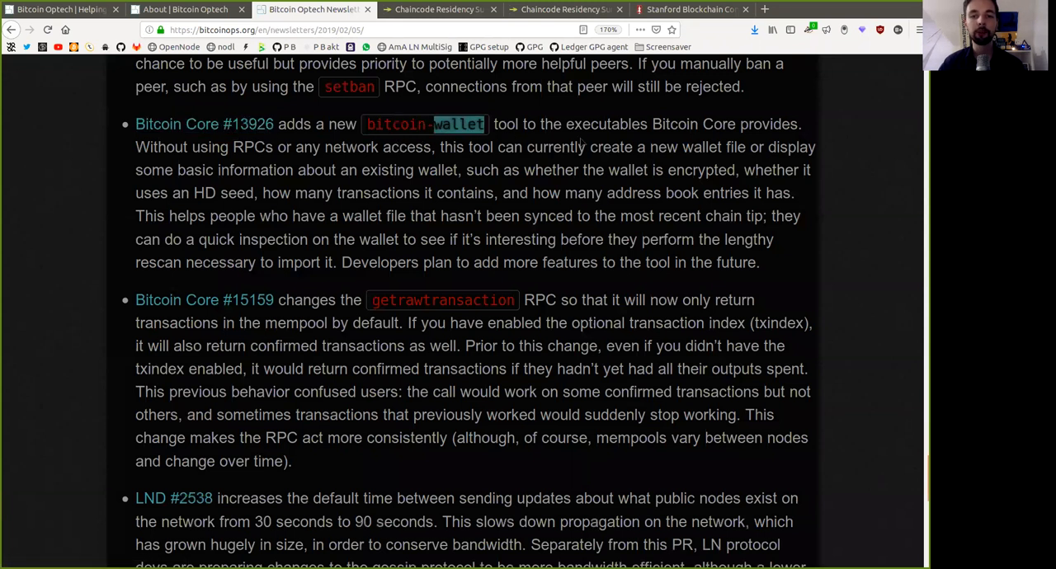
left_click(584, 142)
double_click(597, 130)
left_click(692, 128)
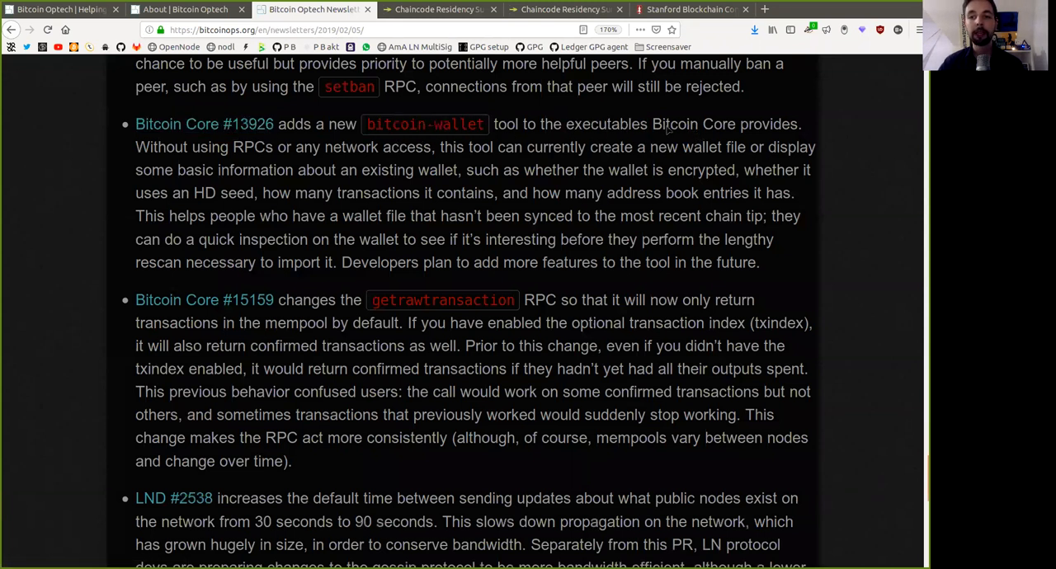
left_click_drag(667, 128, 758, 141)
left_click(165, 160)
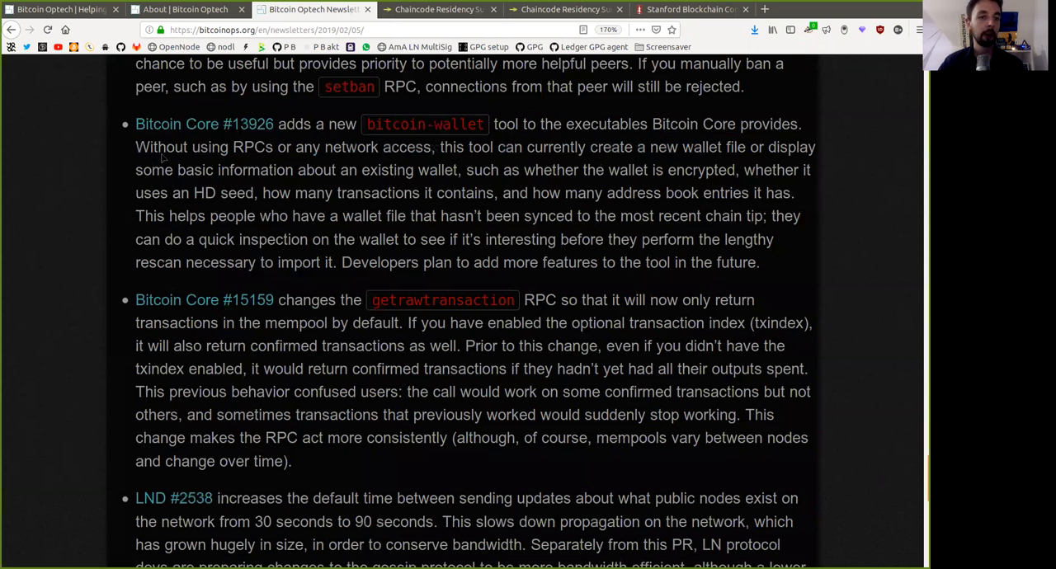
double_click(165, 151)
double_click(248, 150)
left_click(307, 156)
left_click_drag(297, 149, 429, 149)
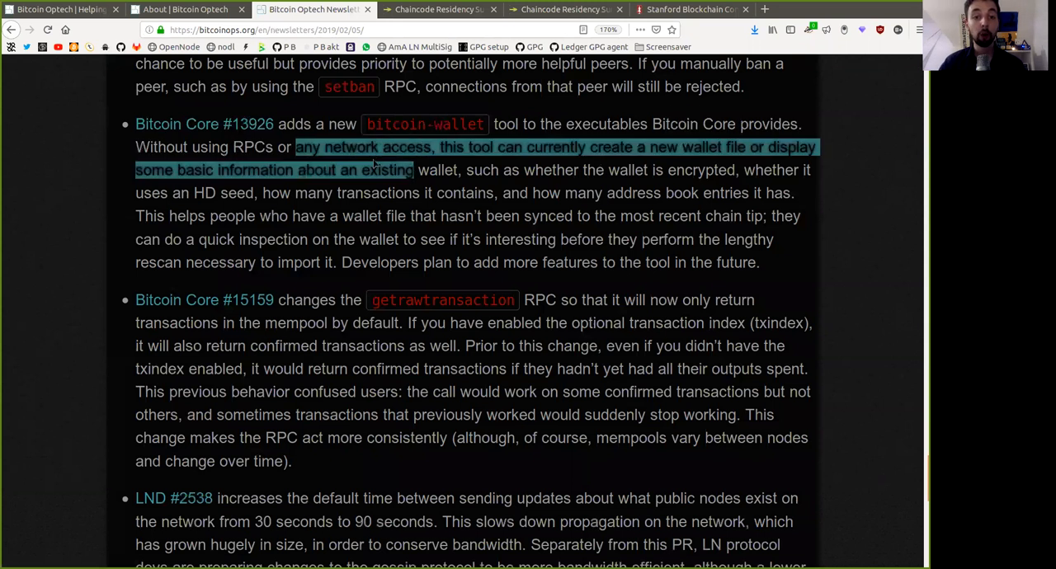
double_click(482, 147)
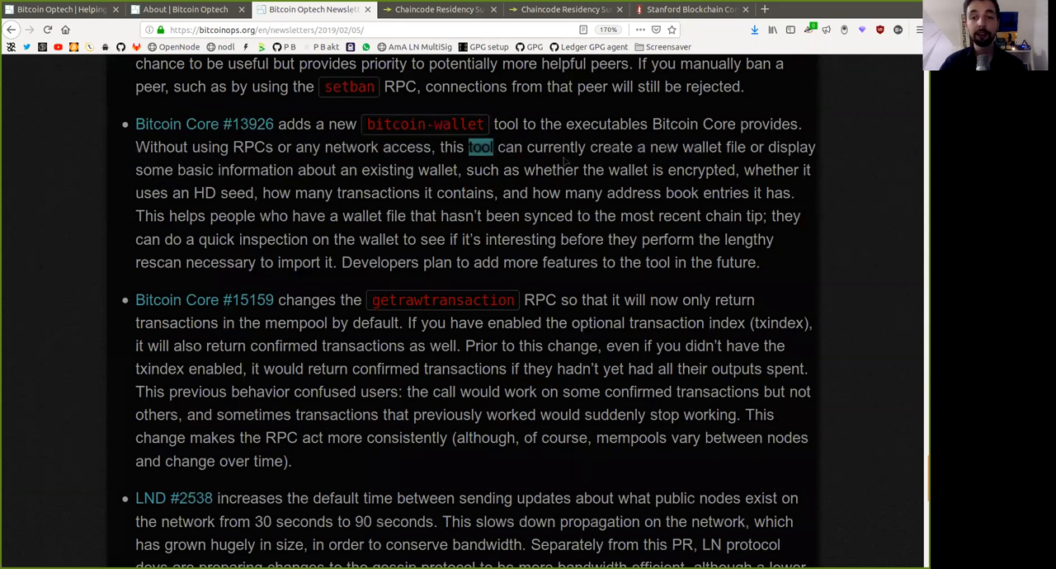
left_click_drag(528, 148, 764, 148)
left_click(776, 150)
double_click(792, 148)
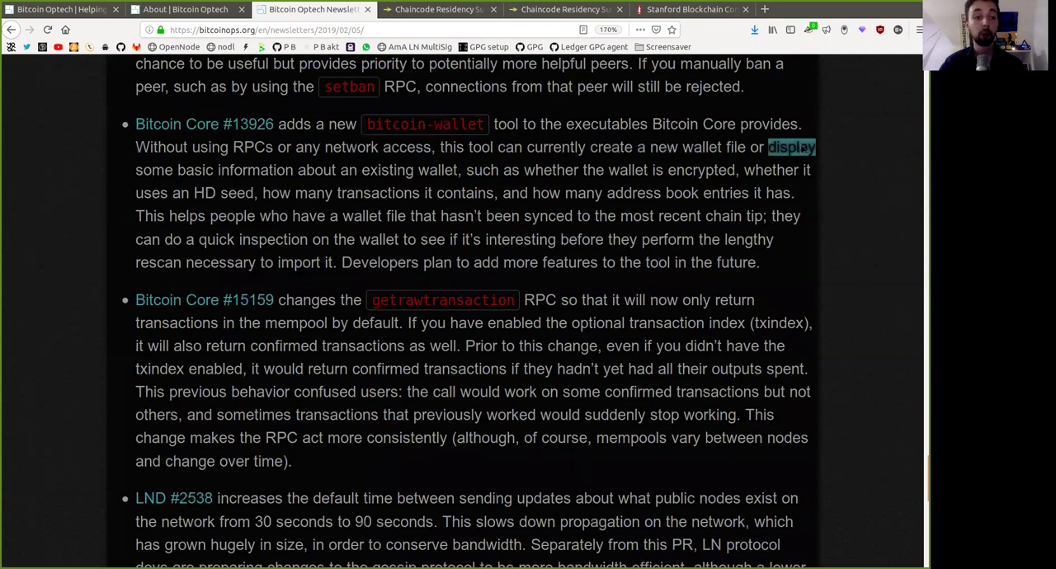
left_click(214, 173)
left_click_drag(177, 170, 294, 170)
left_click(355, 175)
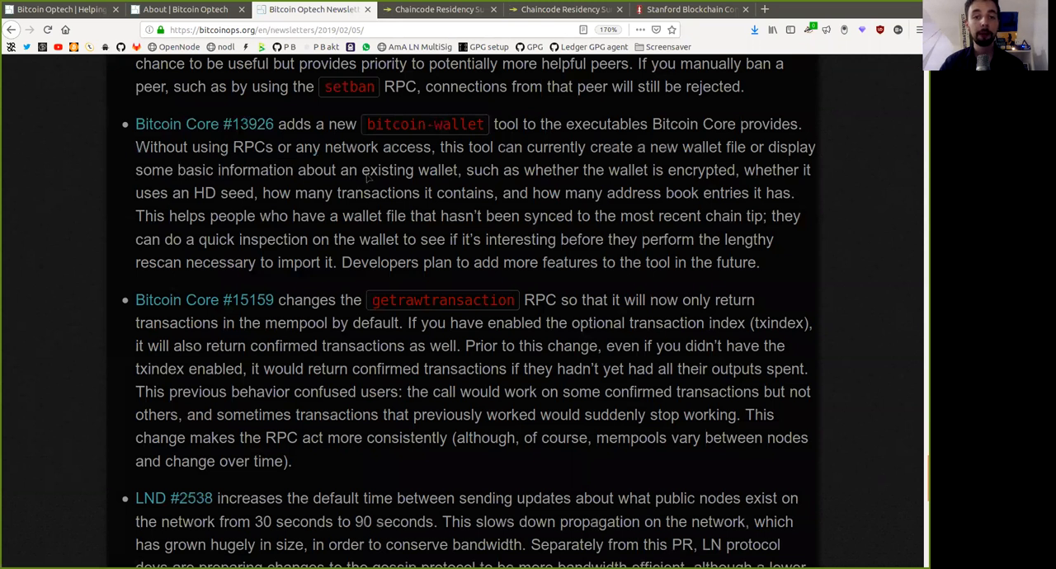
left_click_drag(363, 170, 456, 171)
double_click(551, 171)
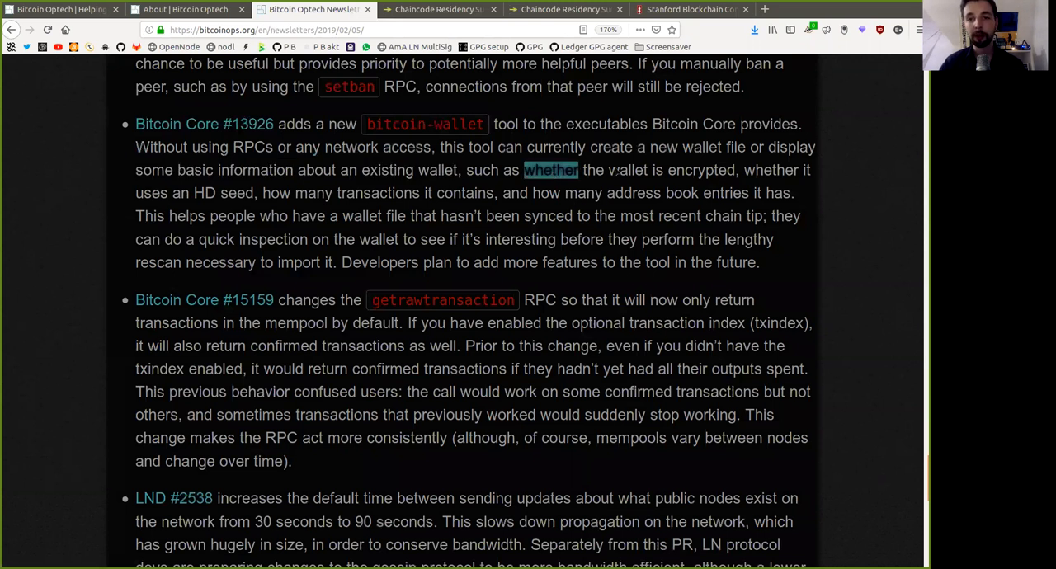
double_click(627, 175)
left_click(627, 177)
double_click(701, 173)
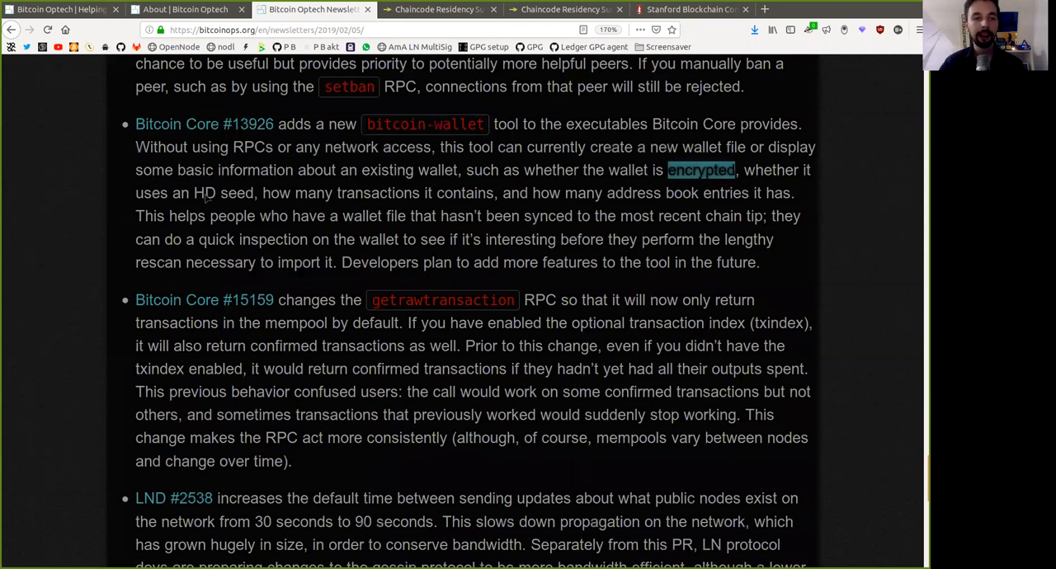
left_click_drag(173, 195, 481, 194)
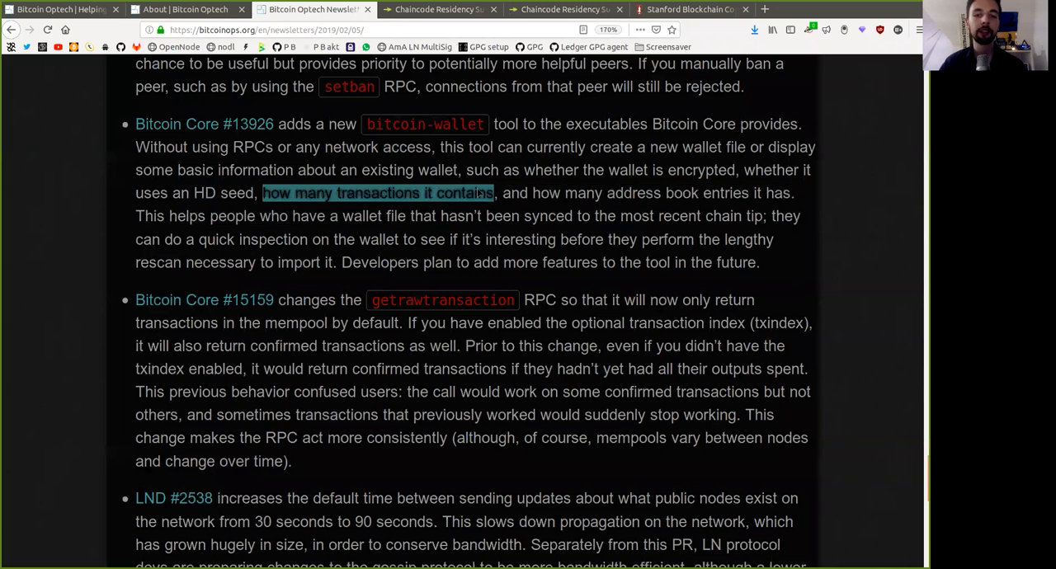
left_click_drag(546, 193, 780, 198)
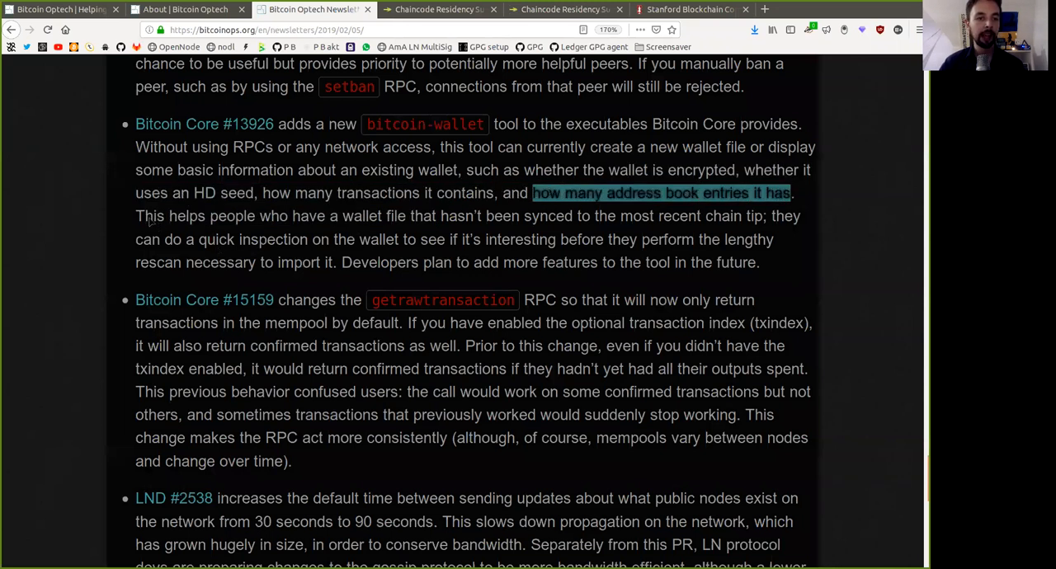
left_click_drag(137, 216, 247, 216)
double_click(367, 220)
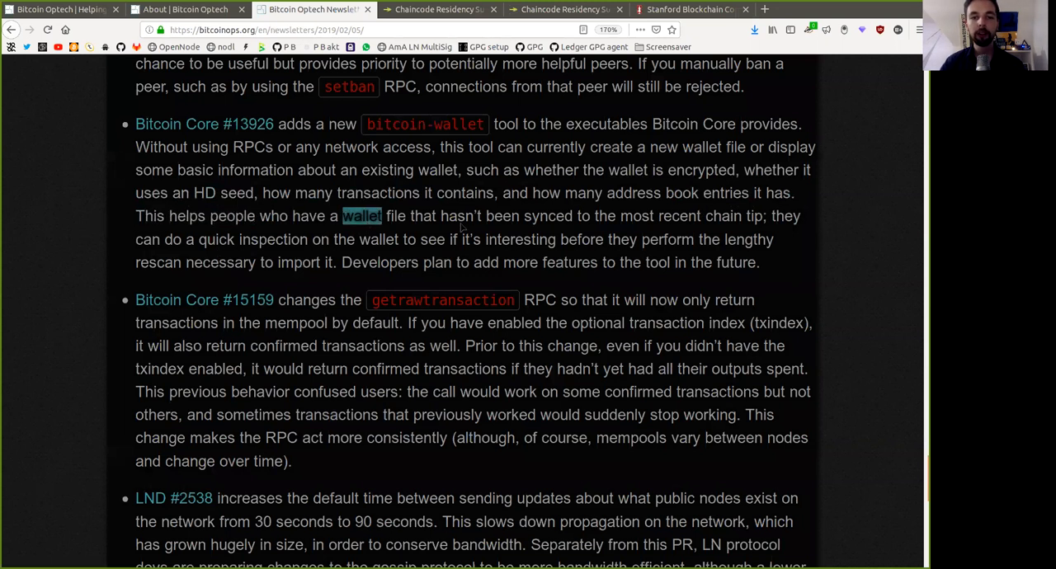
left_click_drag(443, 220, 517, 221)
double_click(542, 219)
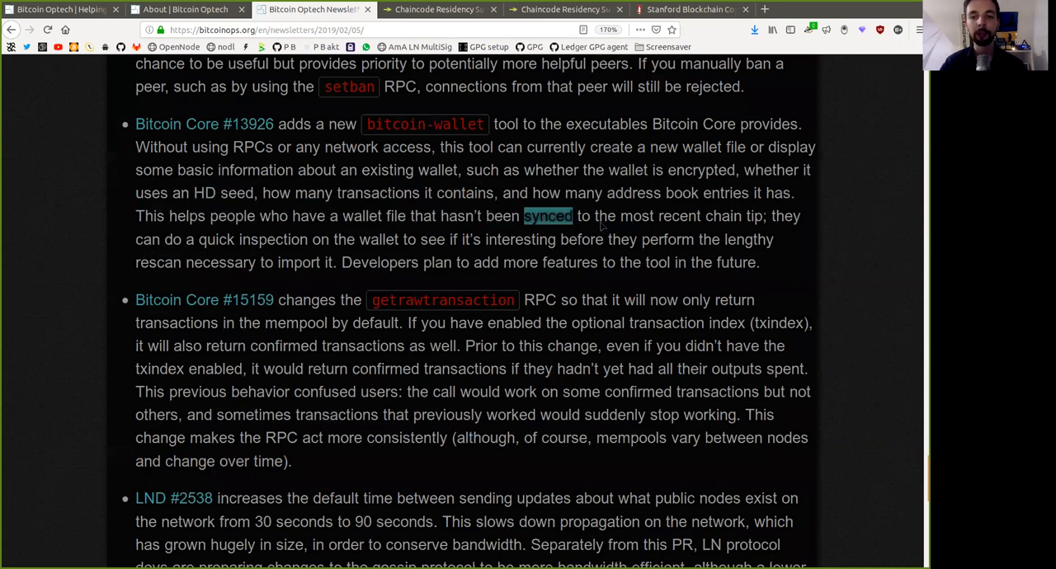
left_click_drag(622, 217, 761, 217)
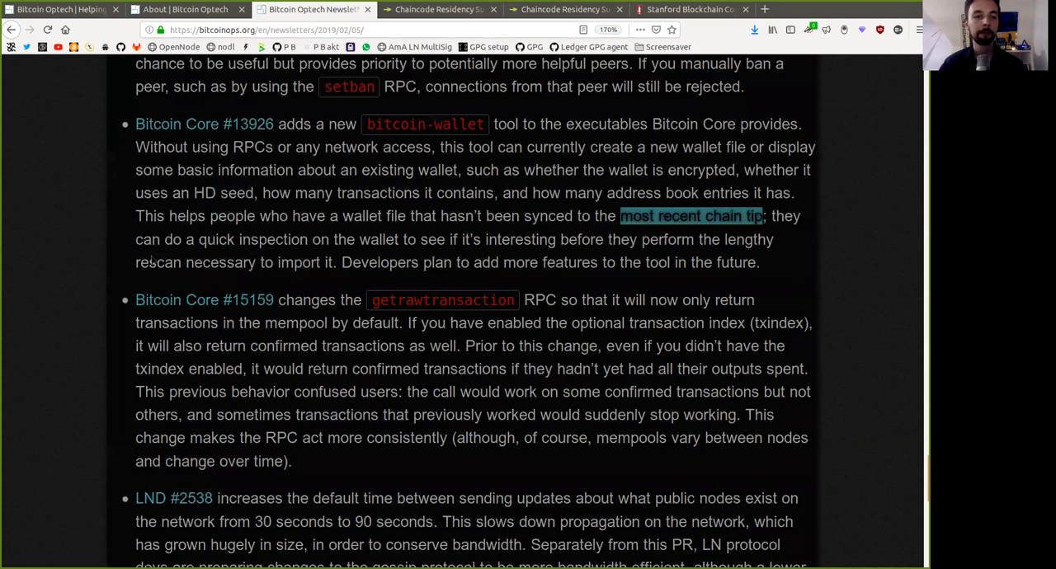
left_click_drag(200, 239, 307, 241)
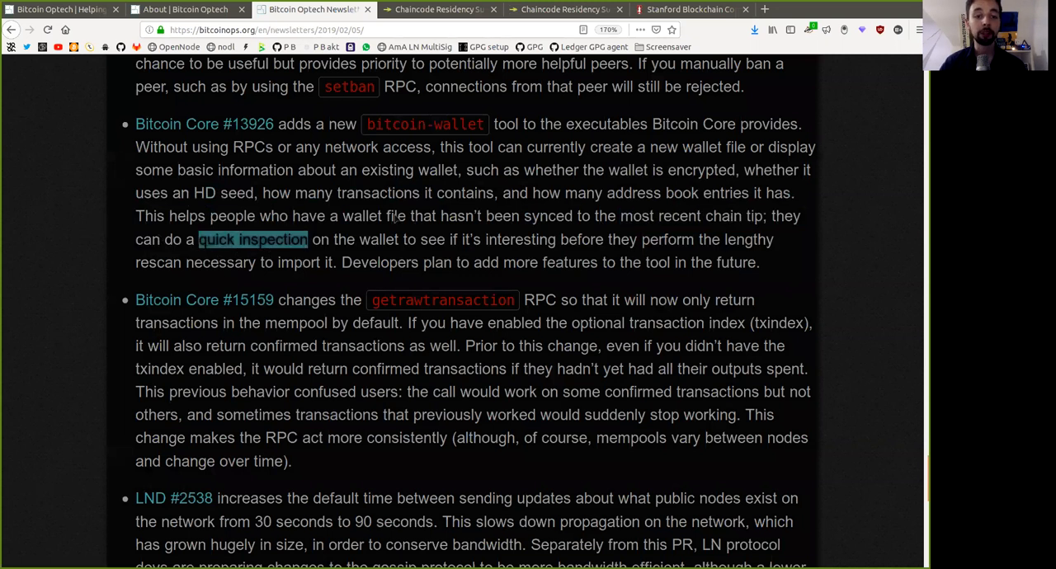
double_click(379, 239)
double_click(439, 239)
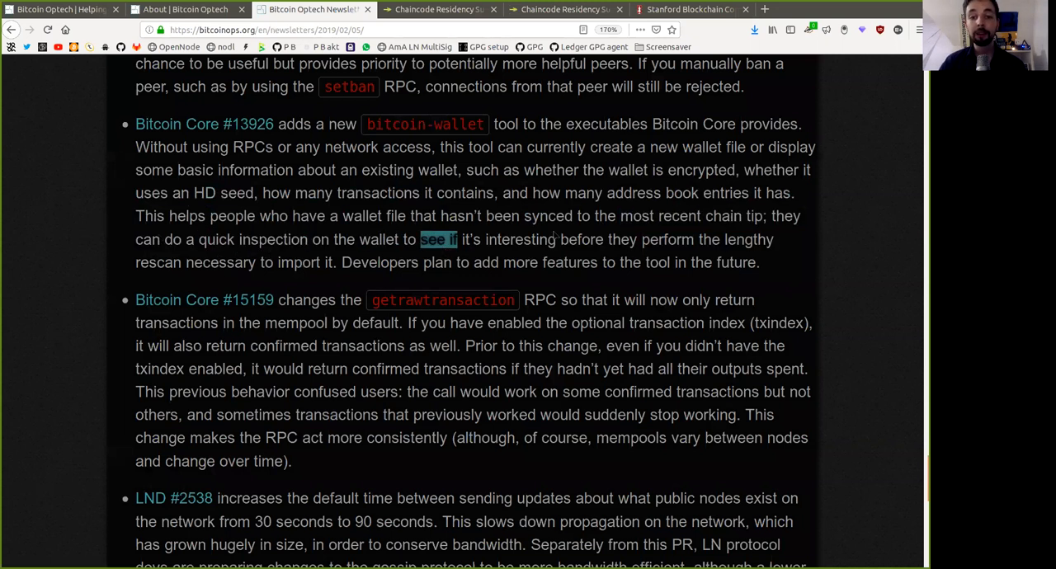
double_click(577, 240)
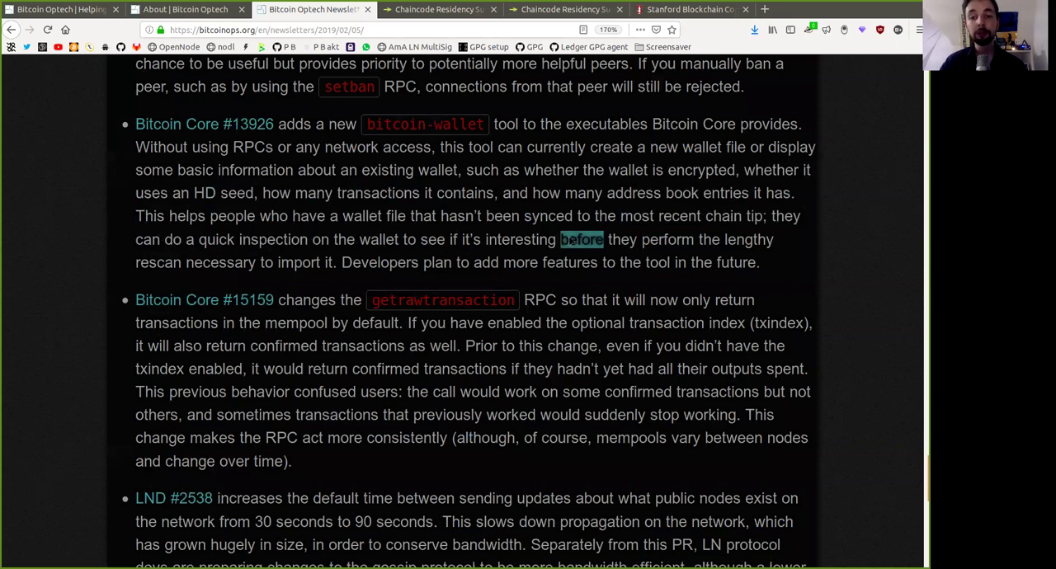
double_click(668, 239)
double_click(749, 239)
left_click(172, 271)
left_click_drag(137, 264, 332, 264)
double_click(359, 266)
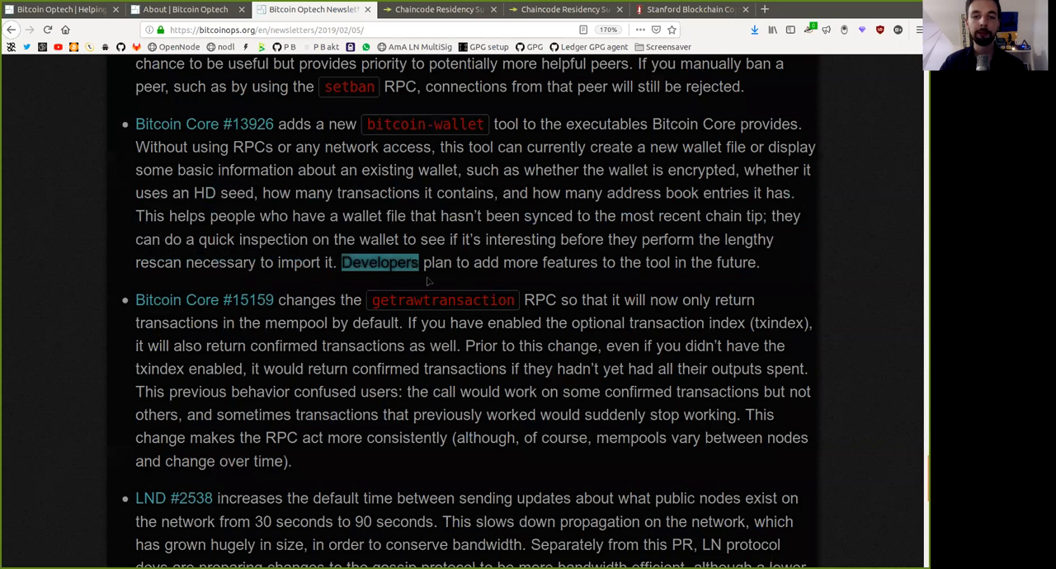
left_click_drag(475, 264, 563, 274)
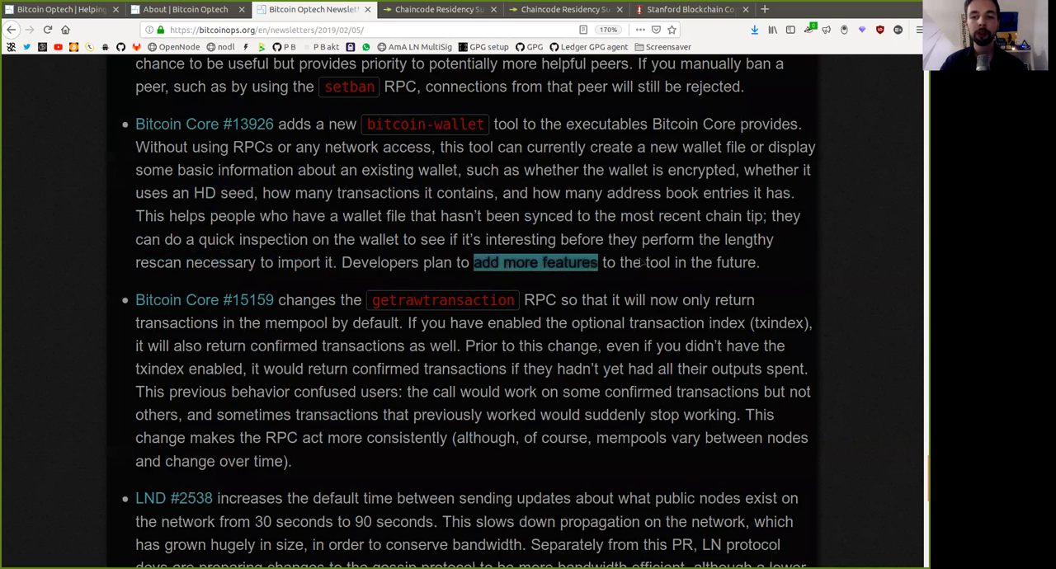
double_click(658, 264)
double_click(734, 264)
left_click(637, 325)
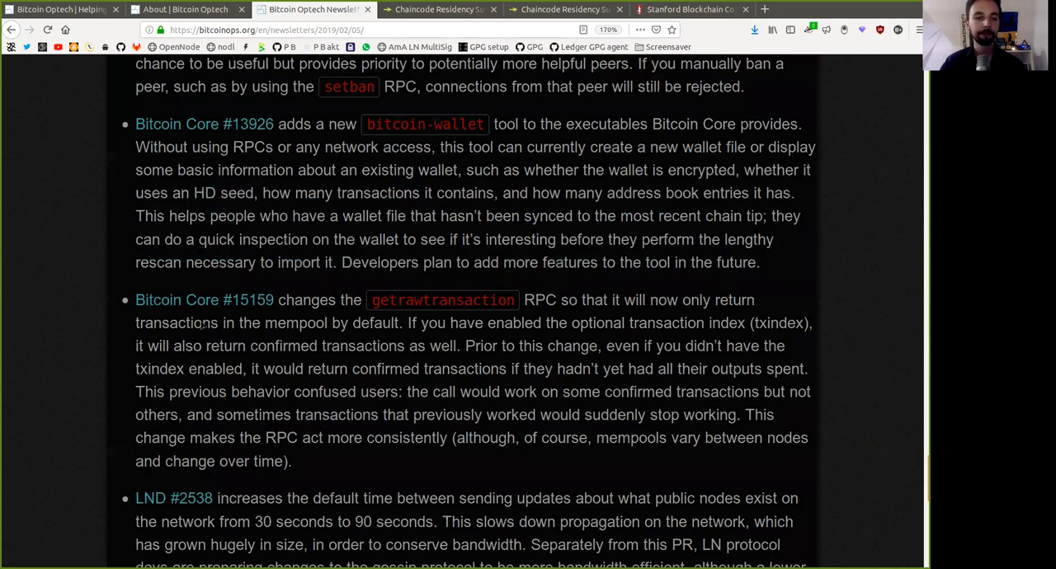
left_click_drag(135, 301, 357, 300)
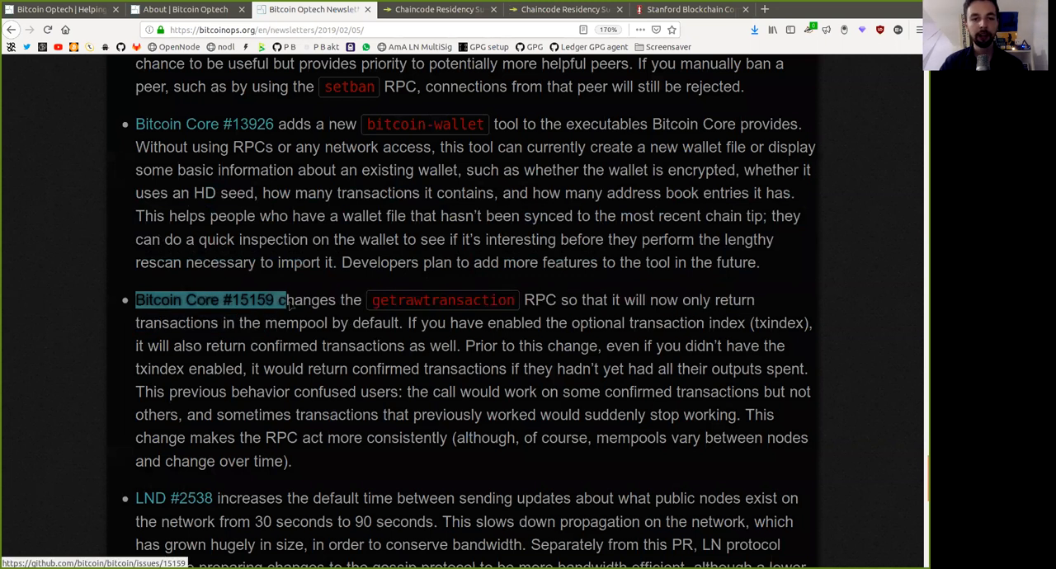
double_click(413, 300)
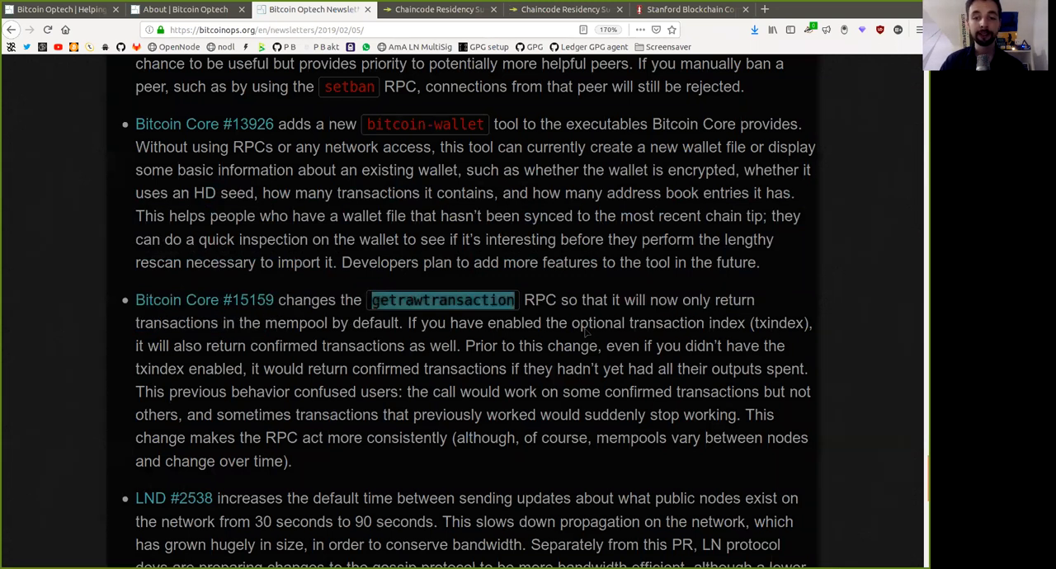
double_click(538, 300)
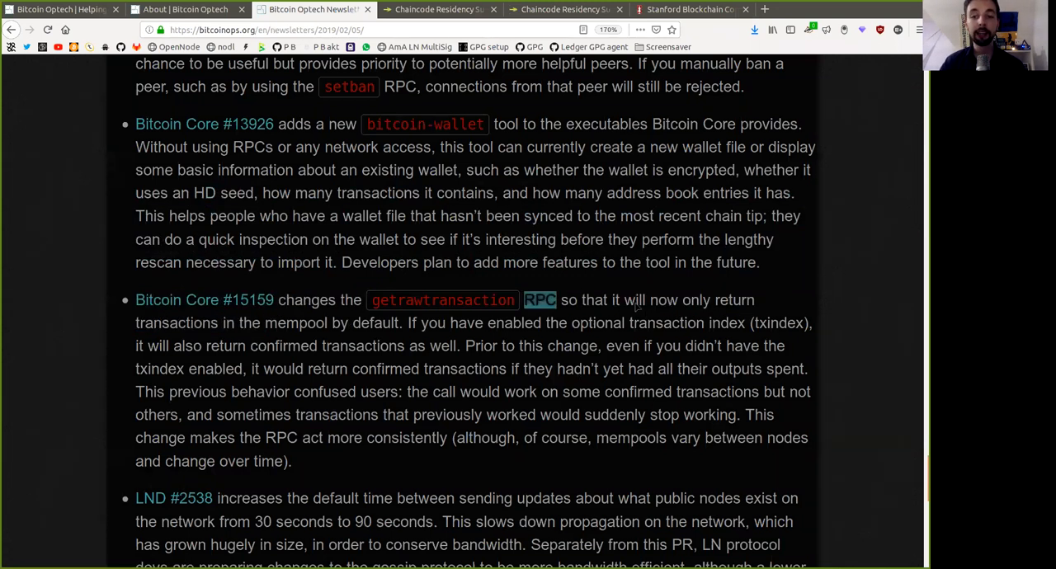
left_click_drag(624, 301, 709, 302)
left_click(725, 301)
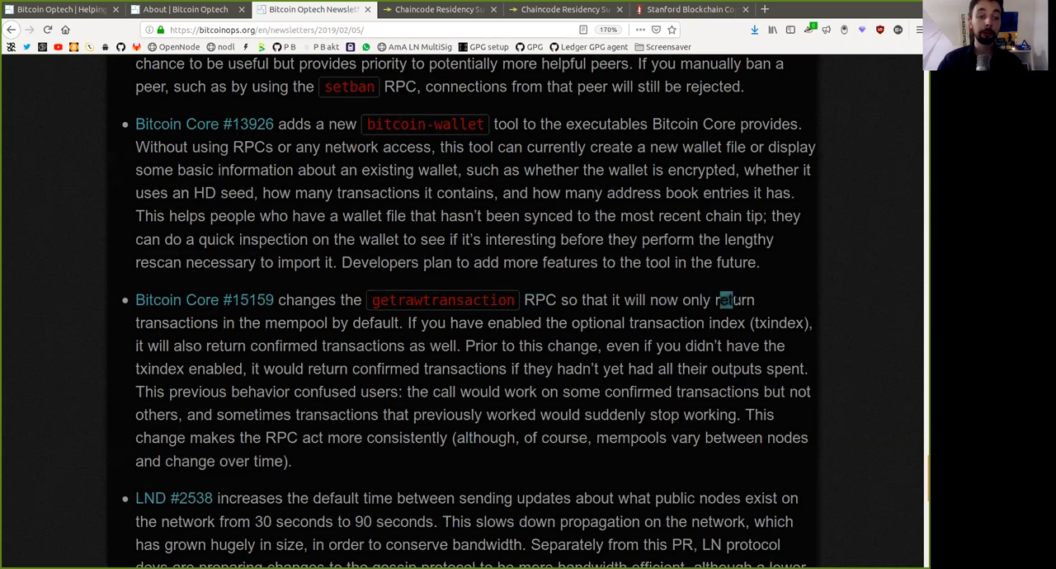
double_click(375, 324)
double_click(482, 327)
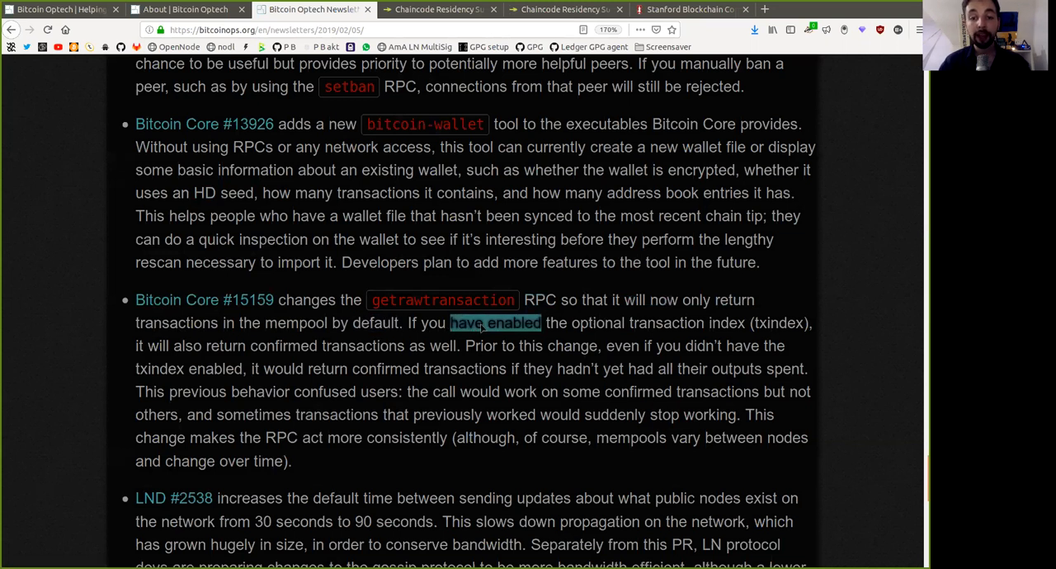
left_click(629, 327)
double_click(635, 323)
left_click_drag(635, 324, 724, 330)
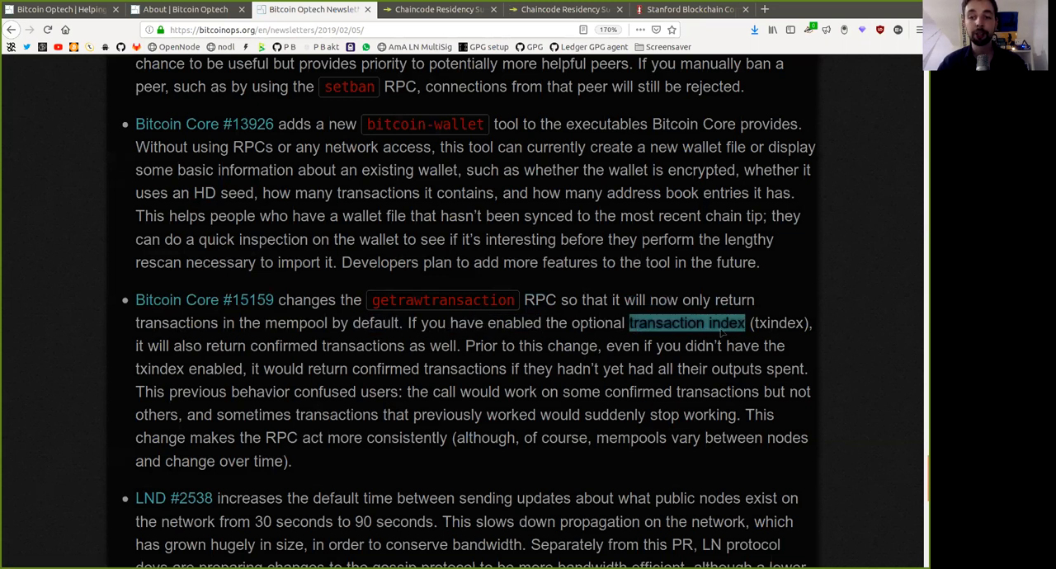
mouse_move(175, 347)
left_mouse_down()
mouse_move(313, 347)
mouse_move(357, 360)
mouse_move(784, 346)
left_mouse_up()
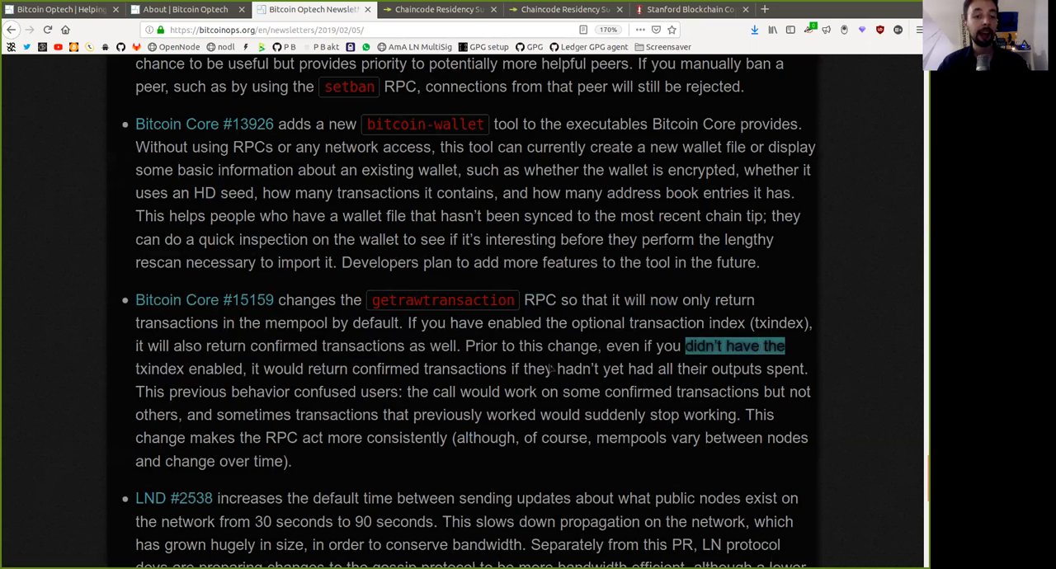
double_click(158, 368)
double_click(216, 368)
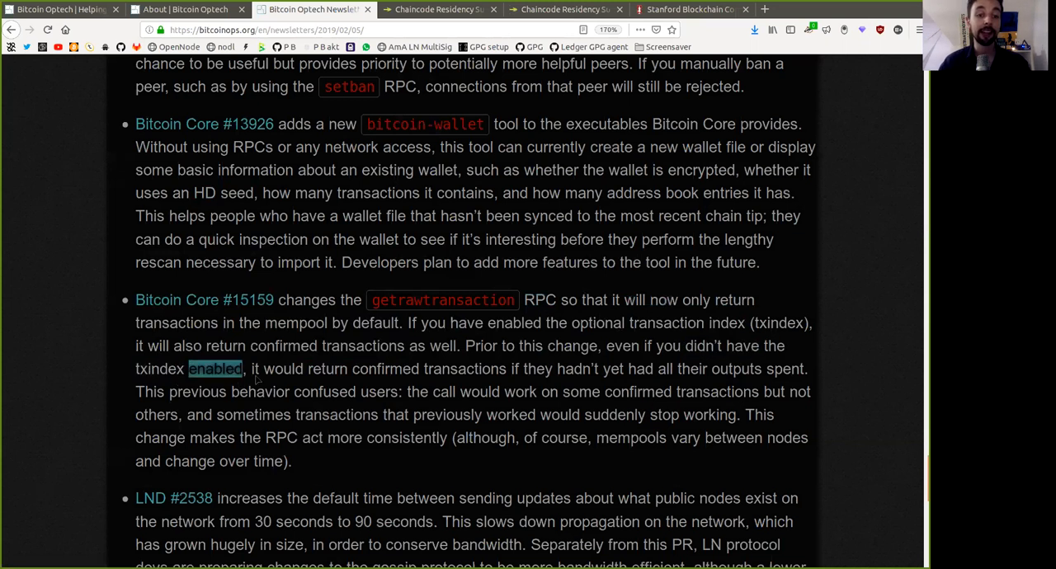
double_click(283, 369)
double_click(328, 369)
left_click_drag(327, 369, 434, 378)
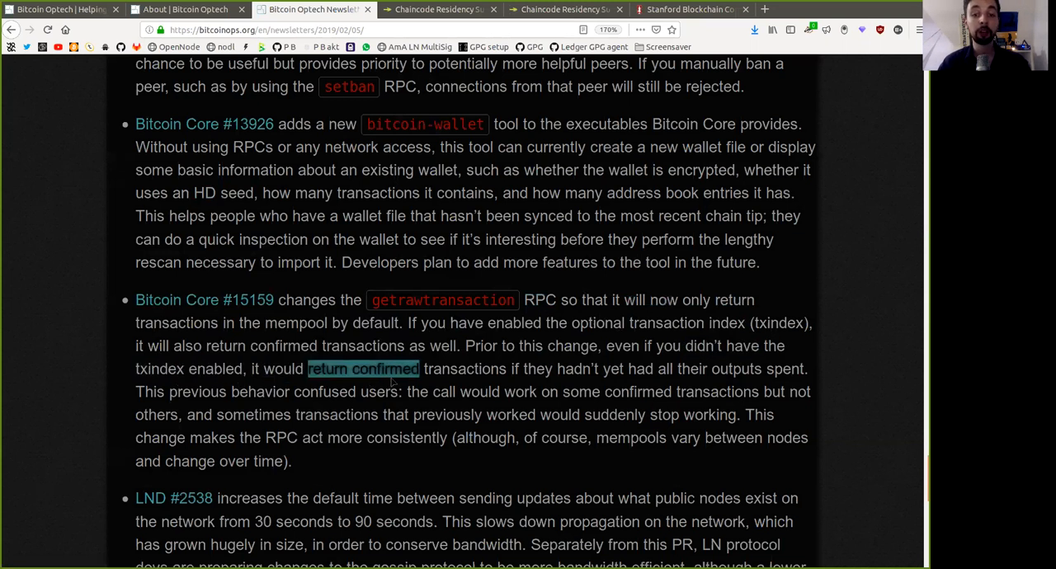
left_click(565, 372)
double_click(565, 372)
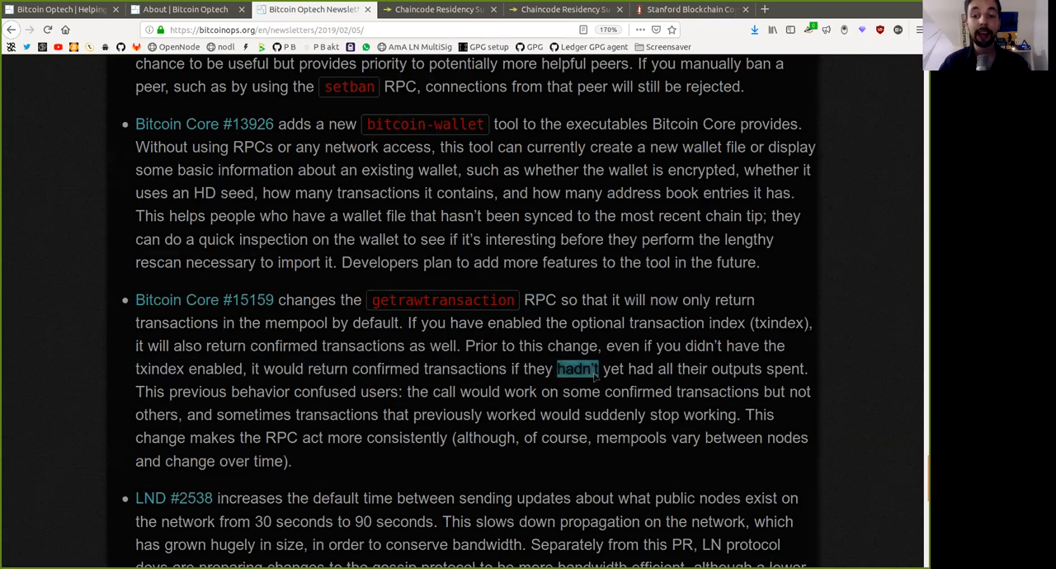
left_click_drag(565, 371, 609, 404)
double_click(609, 372)
left_click(627, 376)
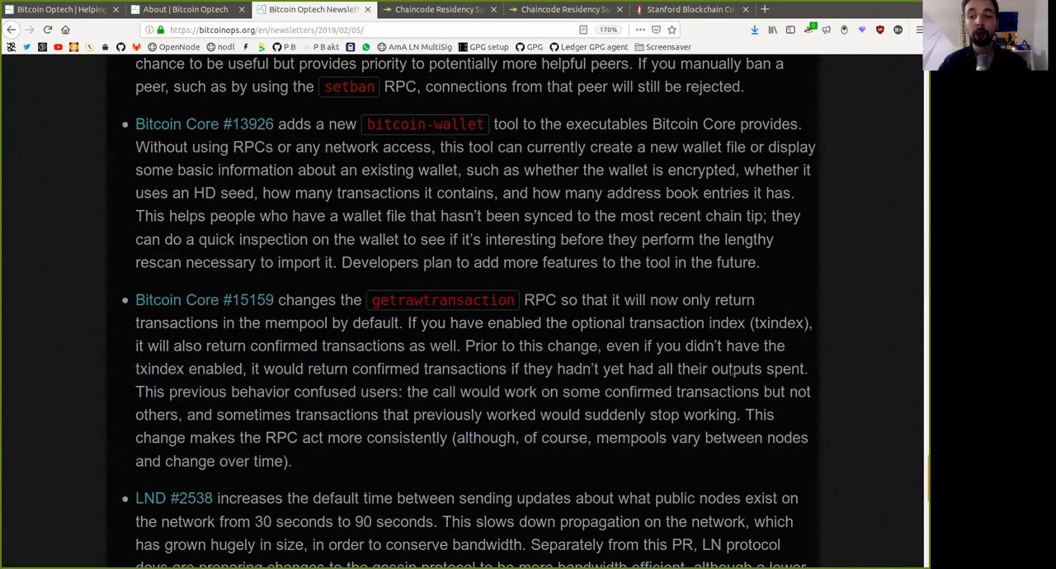
double_click(735, 369)
left_click_drag(734, 368, 797, 376)
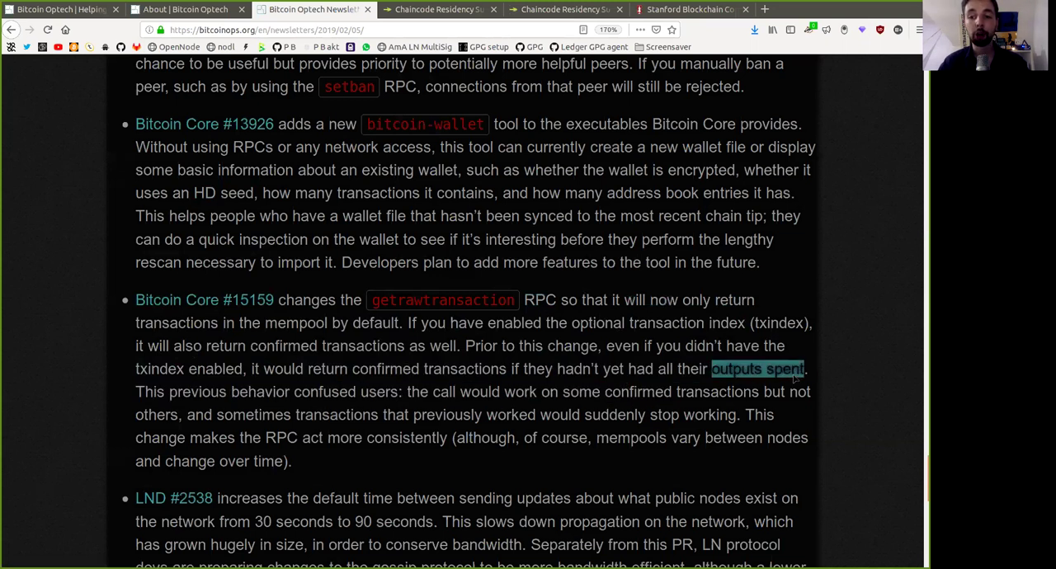
left_click(165, 395)
left_click_drag(153, 394, 401, 398)
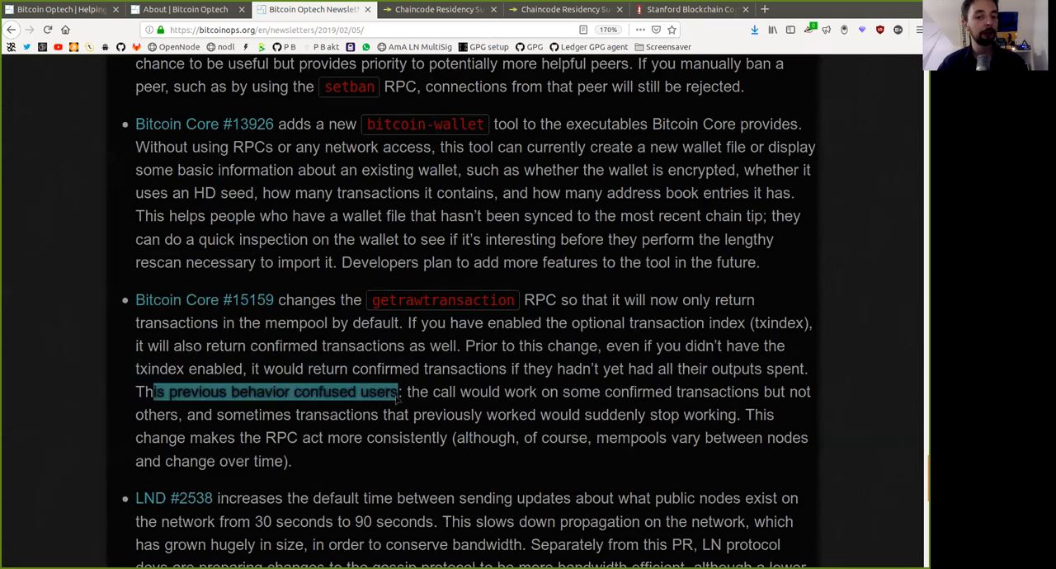
double_click(445, 392)
double_click(492, 396)
left_click_drag(492, 396, 726, 407)
double_click(587, 396)
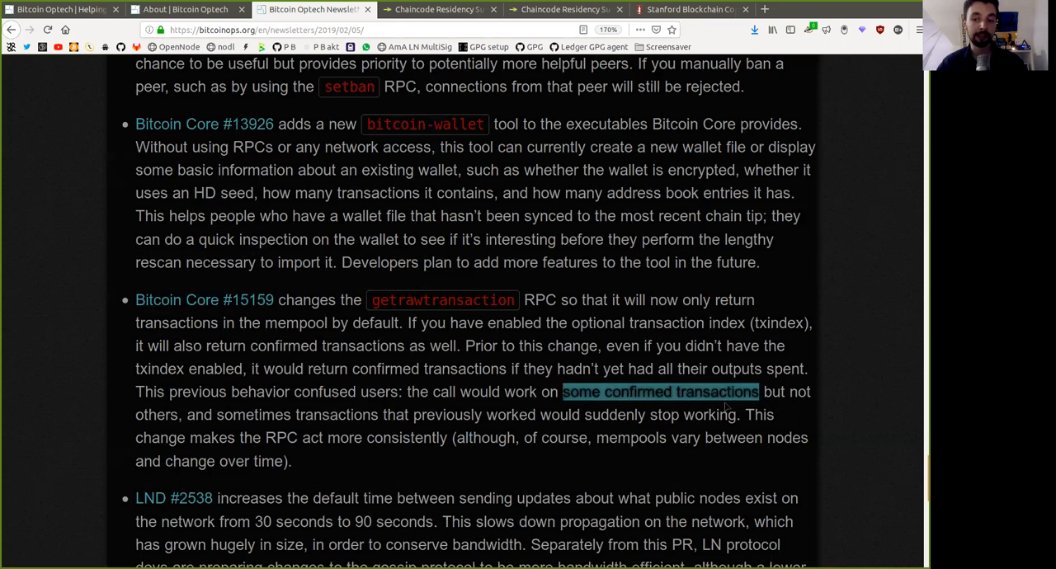
double_click(806, 396)
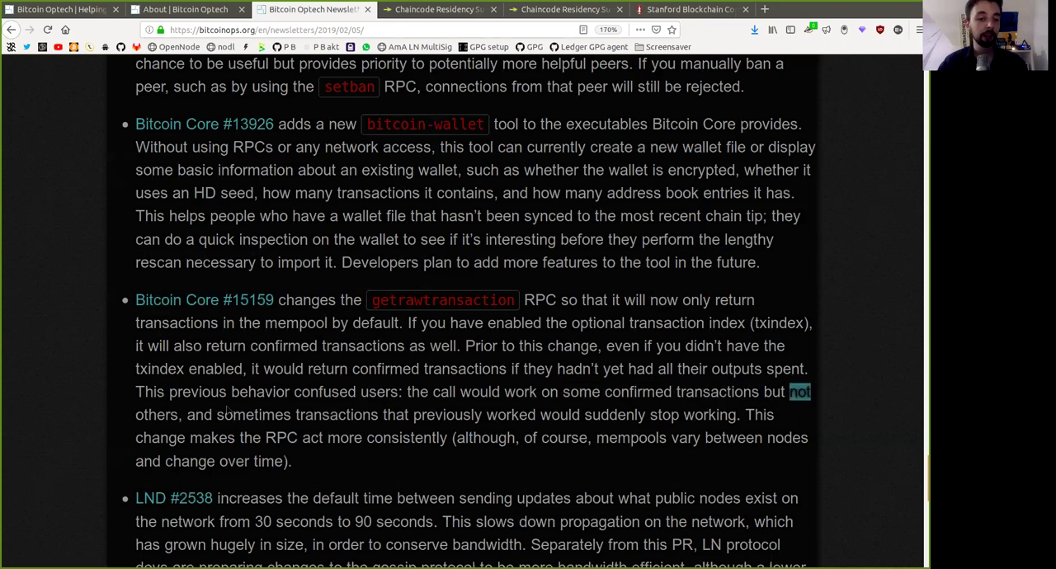
double_click(161, 415)
left_click(212, 429)
double_click(254, 415)
double_click(344, 438)
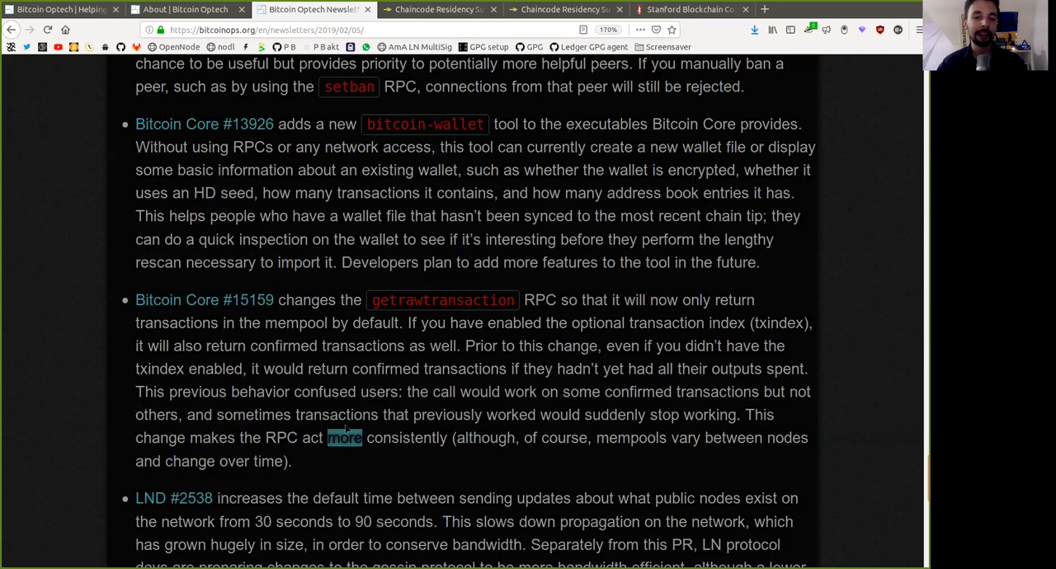
double_click(423, 417)
double_click(510, 415)
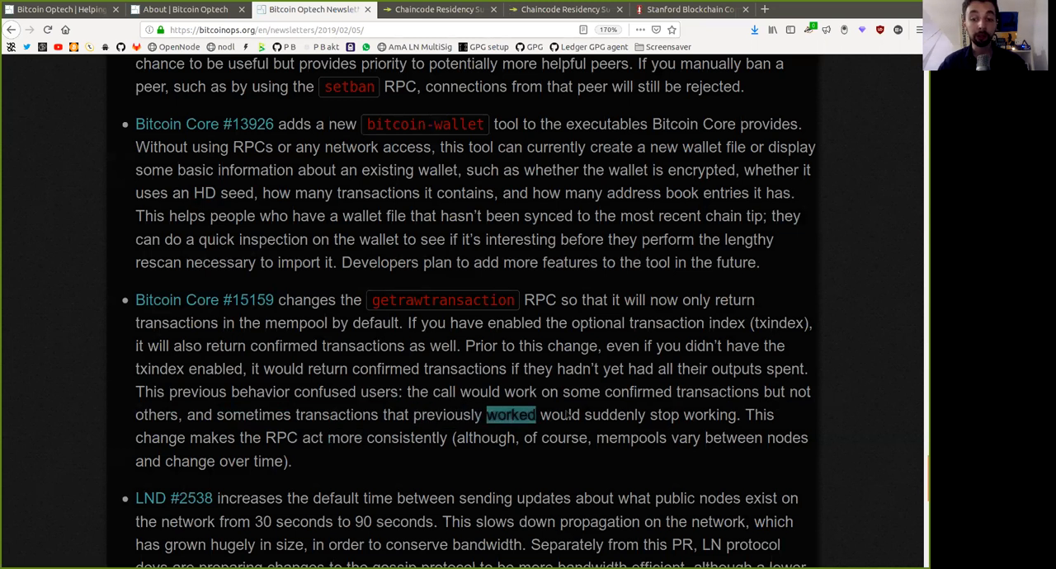
left_click_drag(611, 415, 732, 419)
left_click(188, 445)
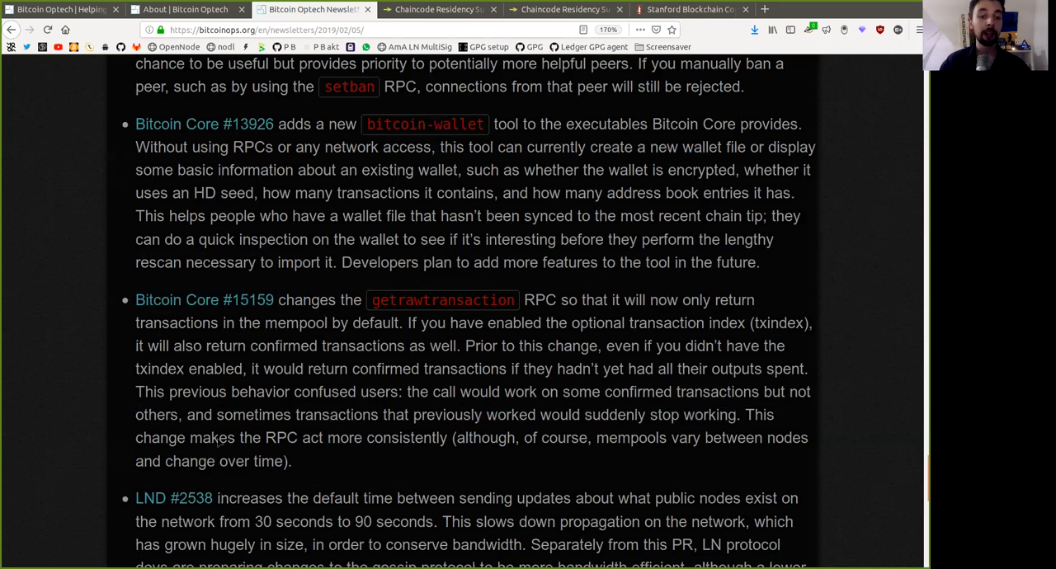
double_click(211, 438)
left_click_drag(265, 438, 408, 445)
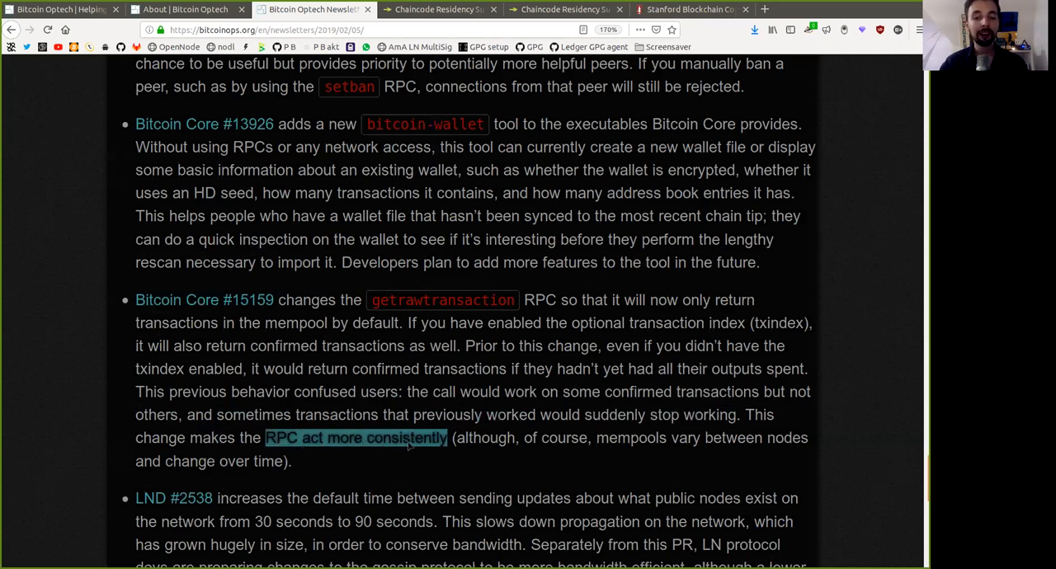
left_click(528, 436)
double_click(494, 444)
left_click(631, 437)
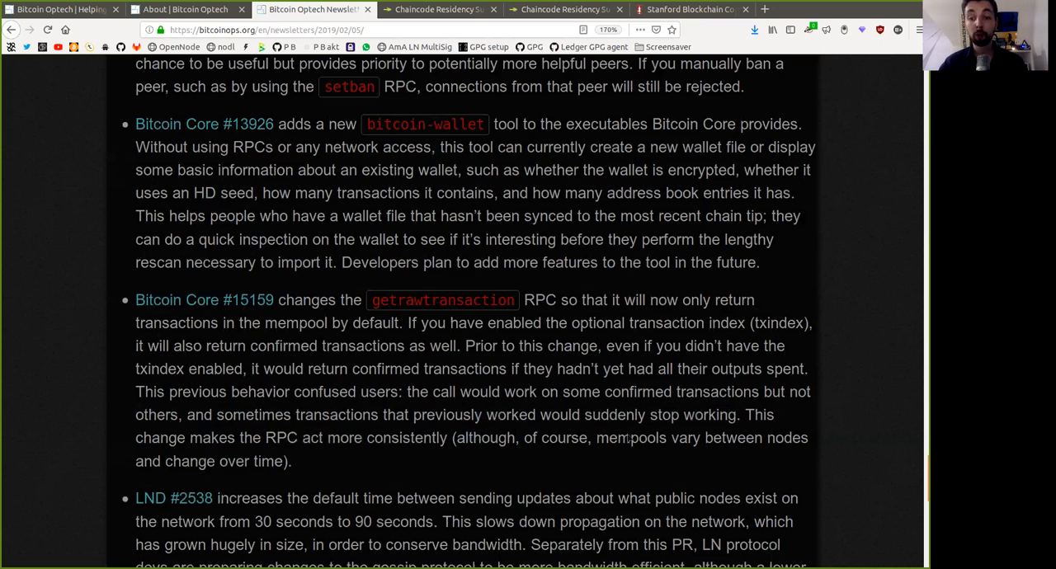
double_click(631, 437)
left_click_drag(665, 440, 805, 440)
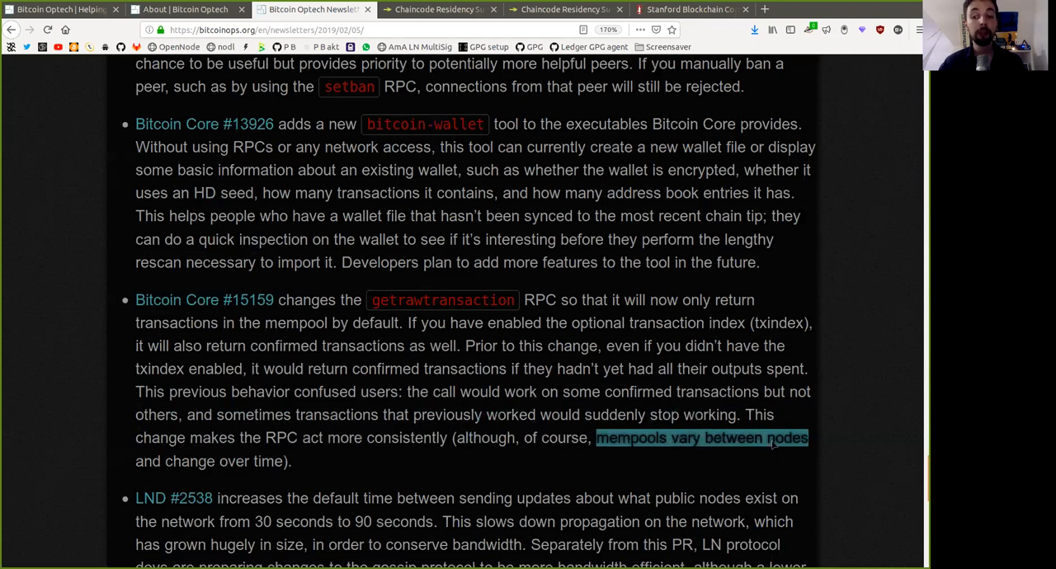
left_click(191, 466)
left_click_drag(169, 462, 280, 464)
left_click(307, 467)
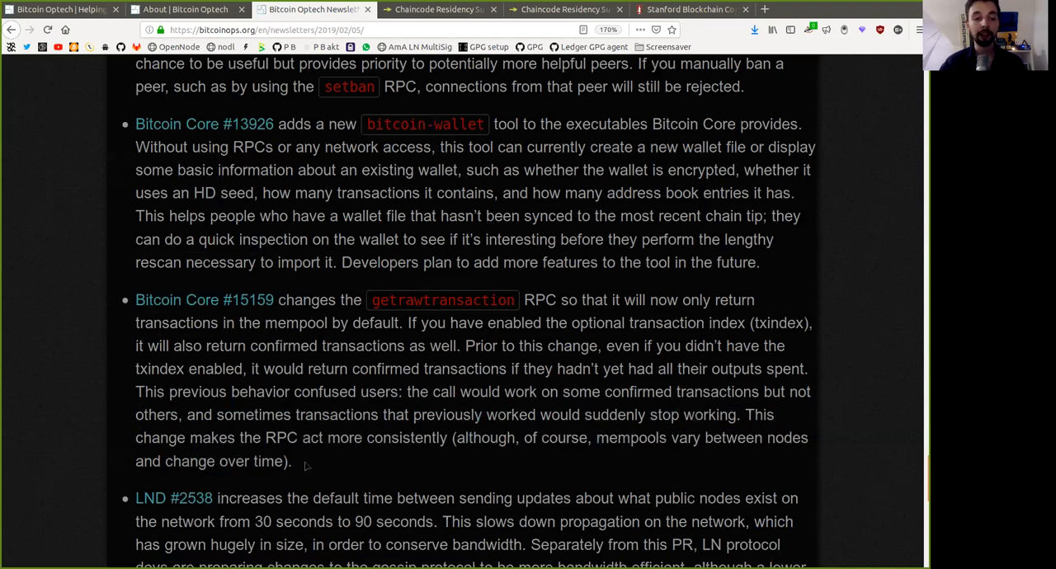
scroll(309, 470, "down", 1)
scroll(310, 470, "down", 4)
scroll(310, 330, "down", 2)
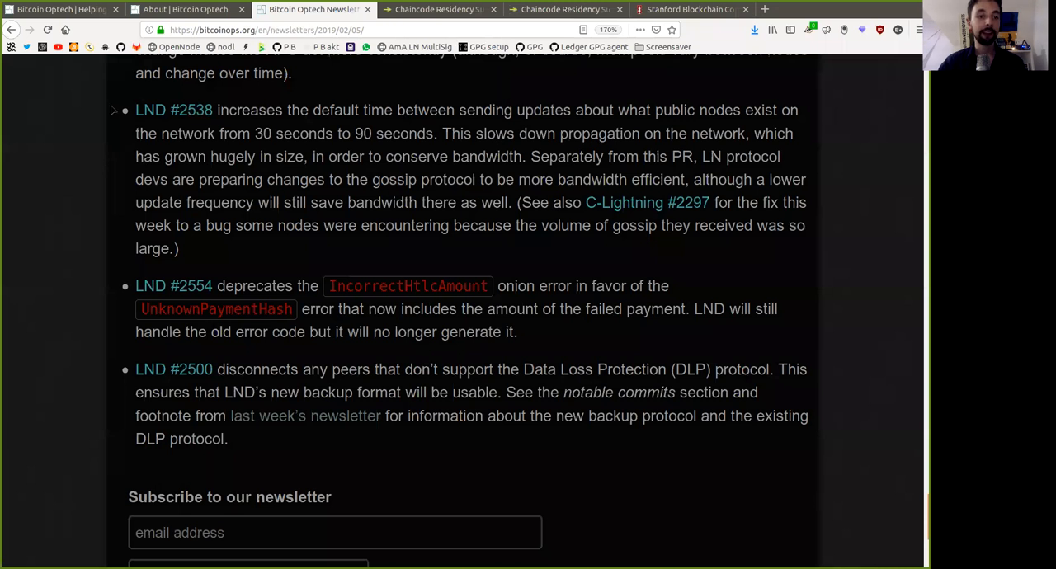
Highlight the LND #2538 opening, 'what public nodes exist', '30 seconds' and '90 seconds' while reading.
left_click_drag(135, 110, 535, 124)
left_click(335, 116)
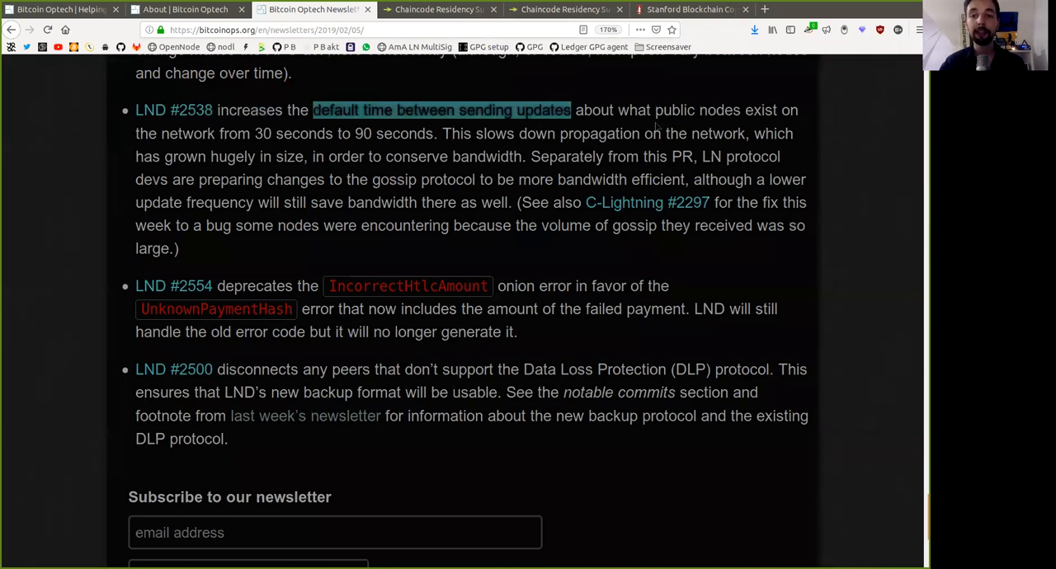
left_click_drag(618, 109, 774, 109)
left_click_drag(252, 133, 432, 137)
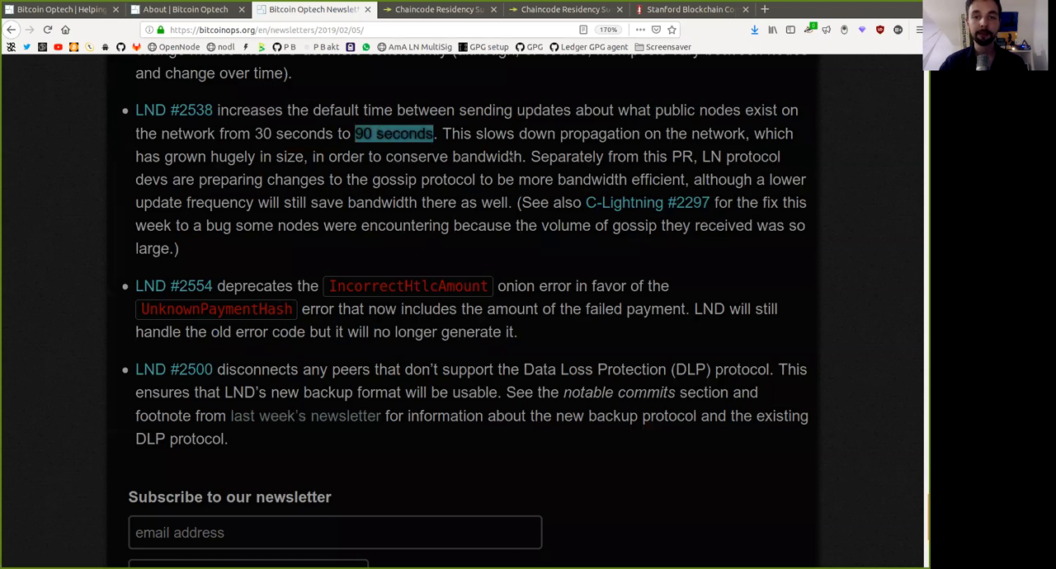
left_click(505, 145)
Highlight 'slows', 'network', 'grown', 'hugely', 'size', 'order to conserve' and 'bandwidth' while reading.
double_click(495, 135)
double_click(624, 157)
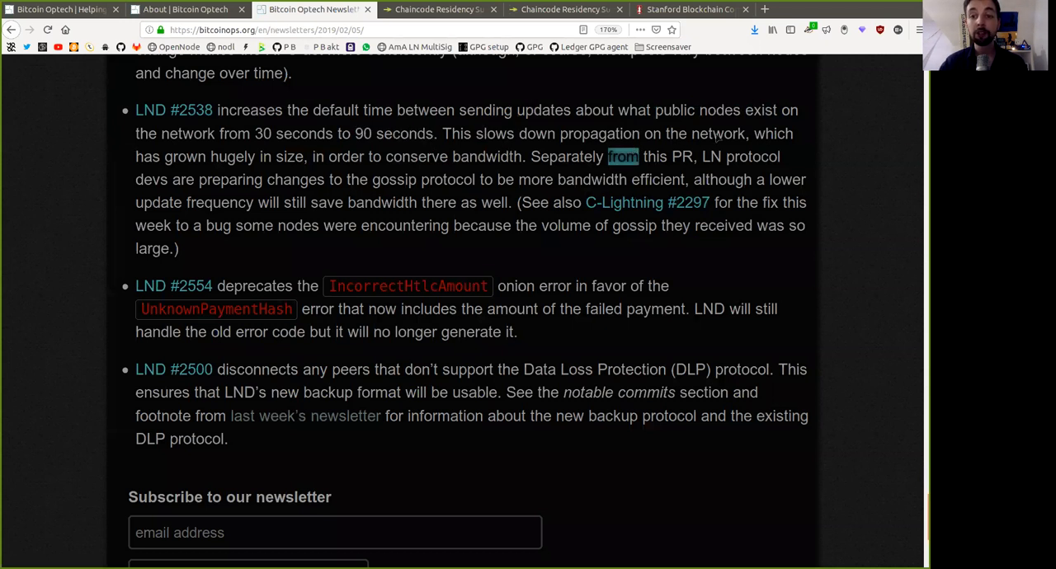
double_click(718, 135)
double_click(186, 156)
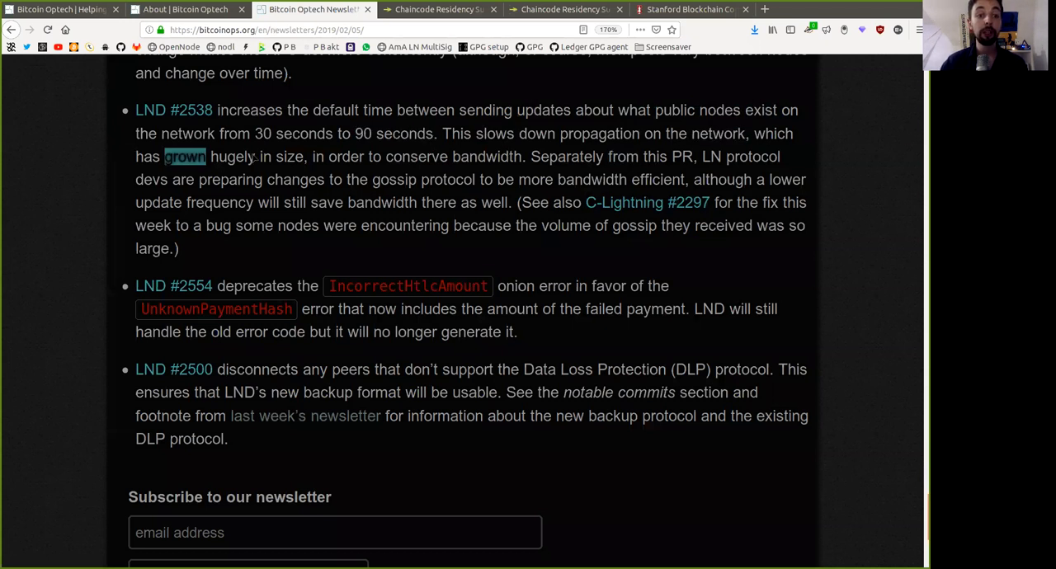
double_click(239, 157)
double_click(289, 157)
left_click_drag(330, 157, 446, 159)
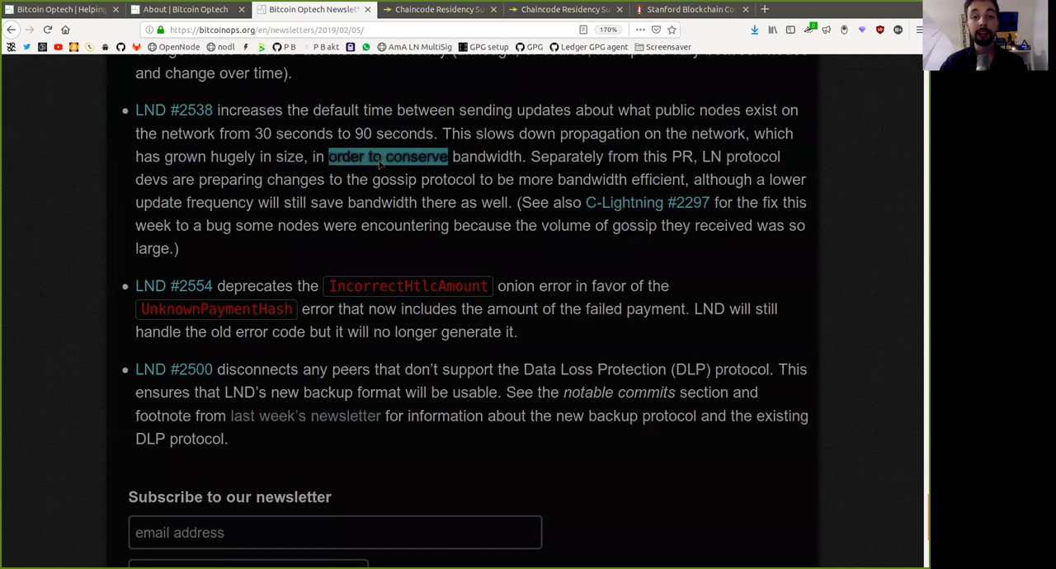
double_click(485, 157)
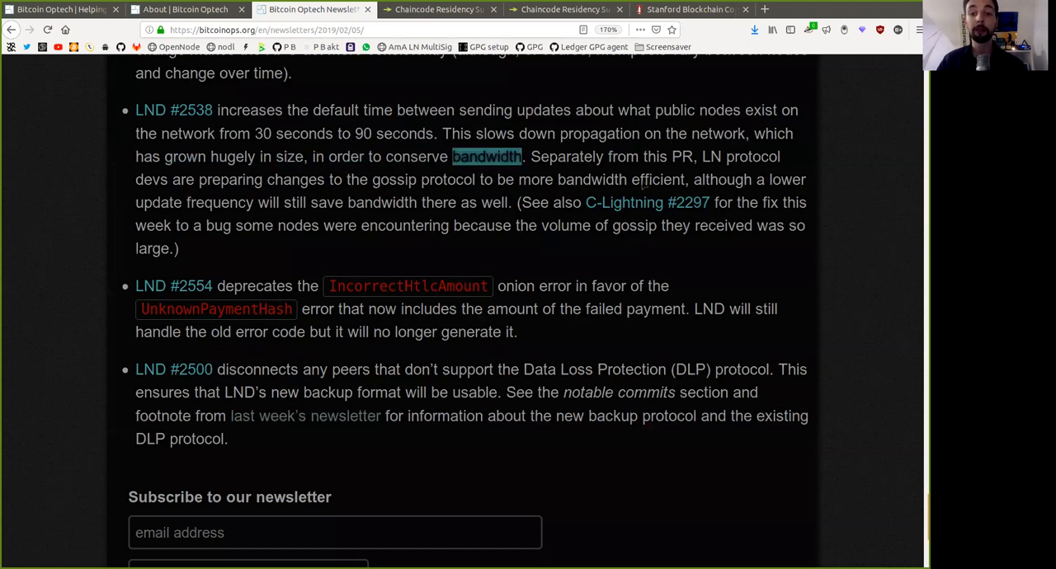
Highlight 'Separately', 'PR', 'LN protocol', 'preparing', 'changes', 'the gossip protocol' and 'more bandwidth efficient'.
double_click(552, 158)
double_click(681, 156)
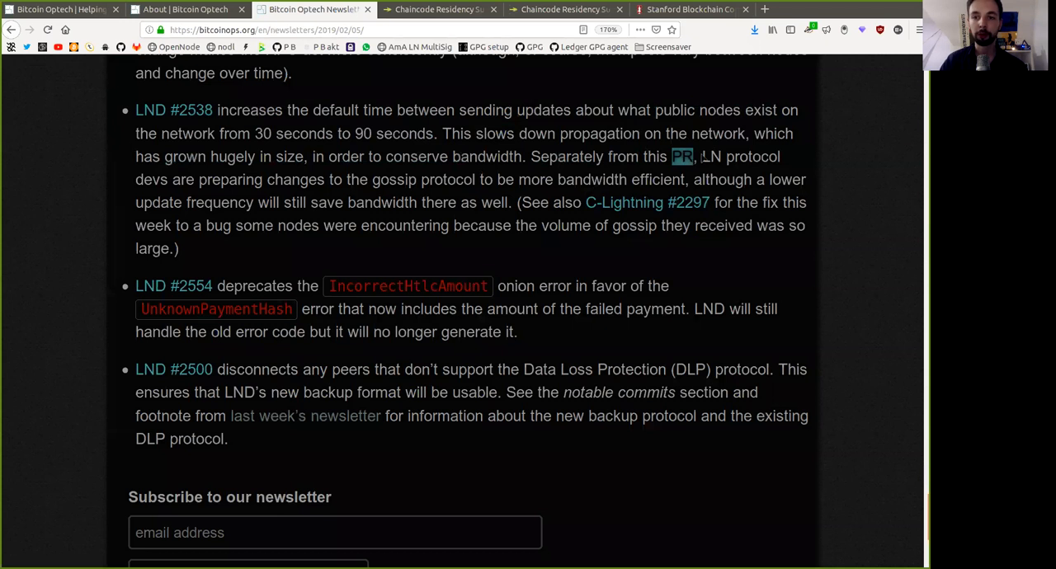
left_click(710, 156)
left_click_drag(706, 157, 747, 163)
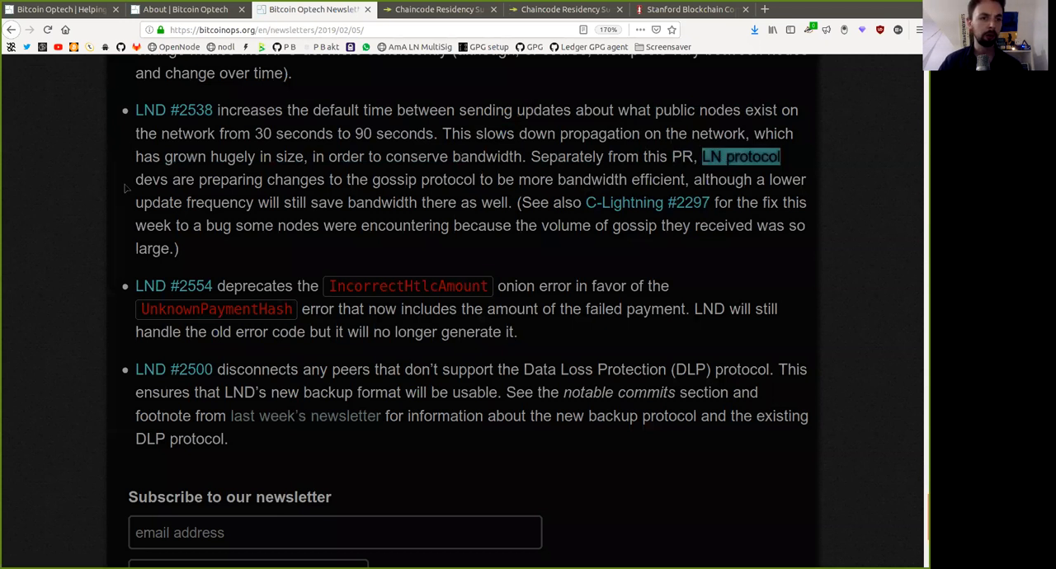
double_click(231, 180)
double_click(296, 180)
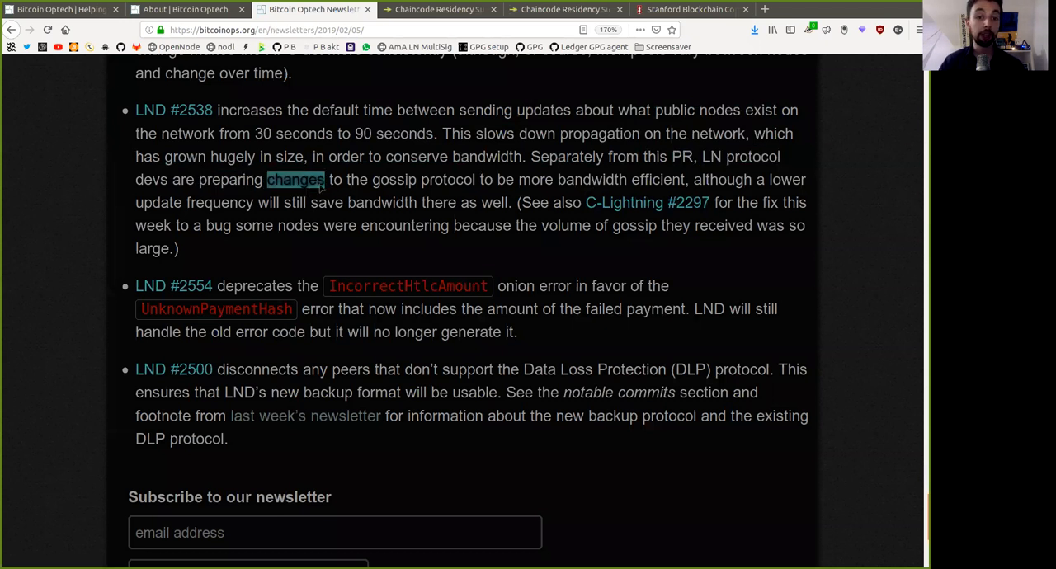
left_click_drag(348, 180, 438, 186)
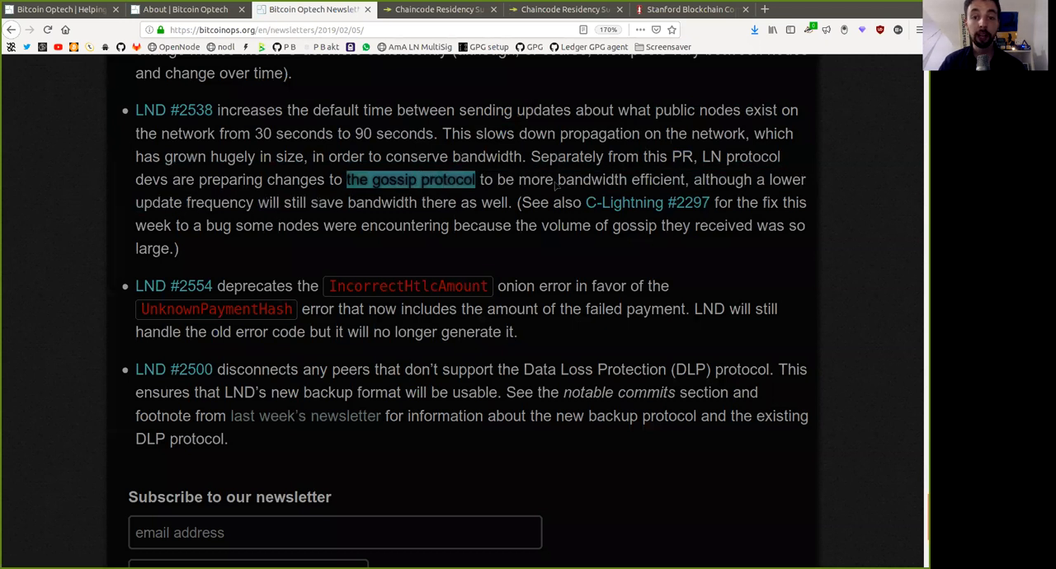
left_click_drag(520, 180, 683, 181)
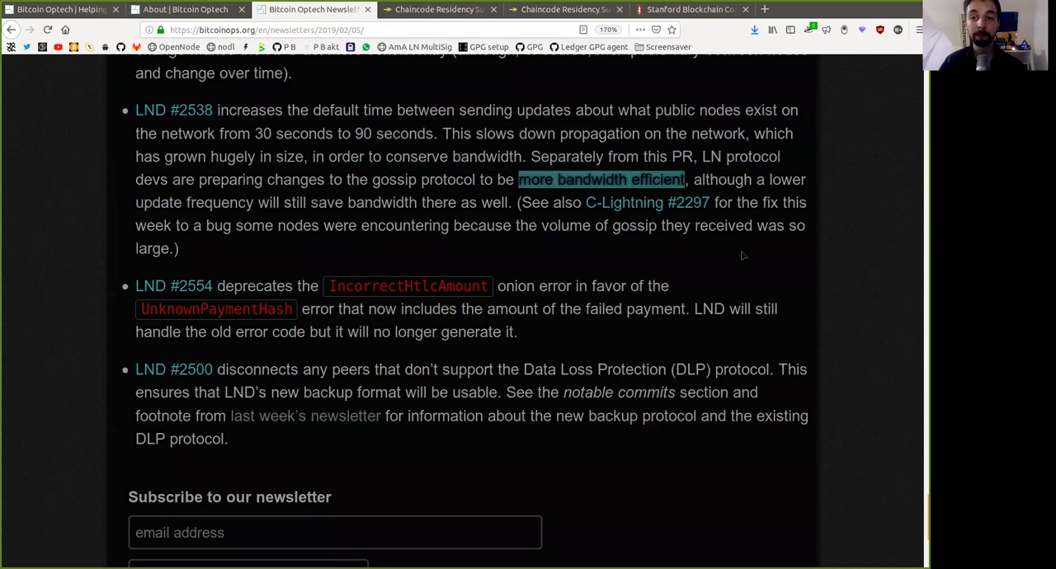
left_click(819, 190)
Highlight 'frequency', 'save bandwidth', the See also C-Lightning #2297 sentence and 'for the fix this week'.
double_click(230, 202)
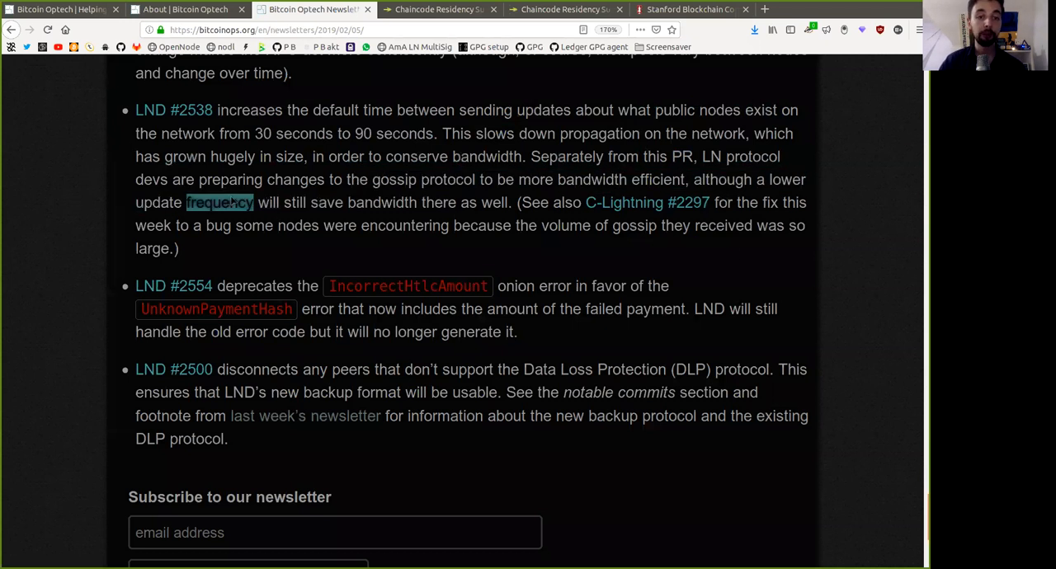
left_click_drag(312, 203, 371, 209)
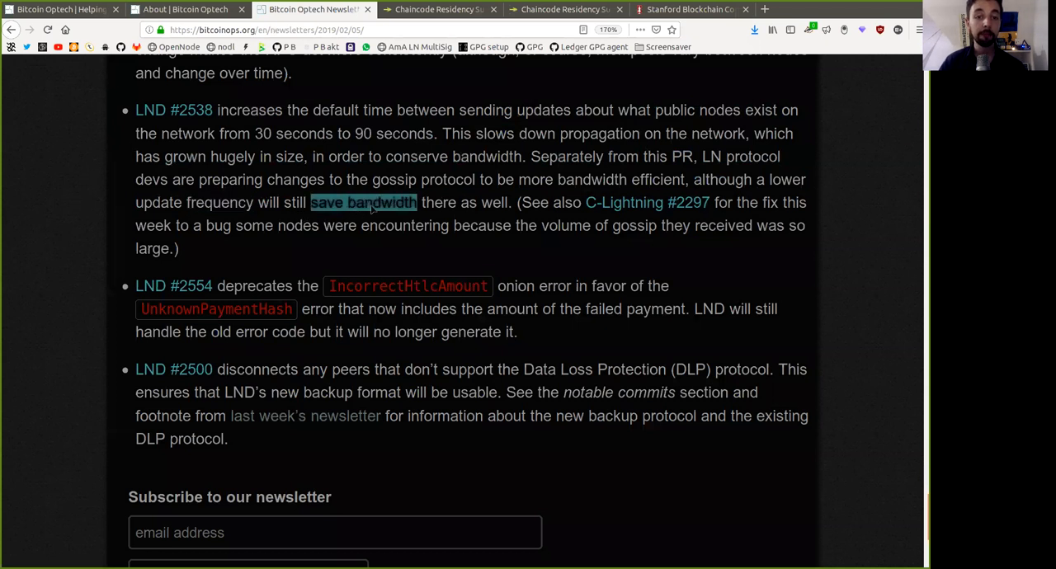
left_click(454, 207)
left_click_drag(522, 202, 658, 224)
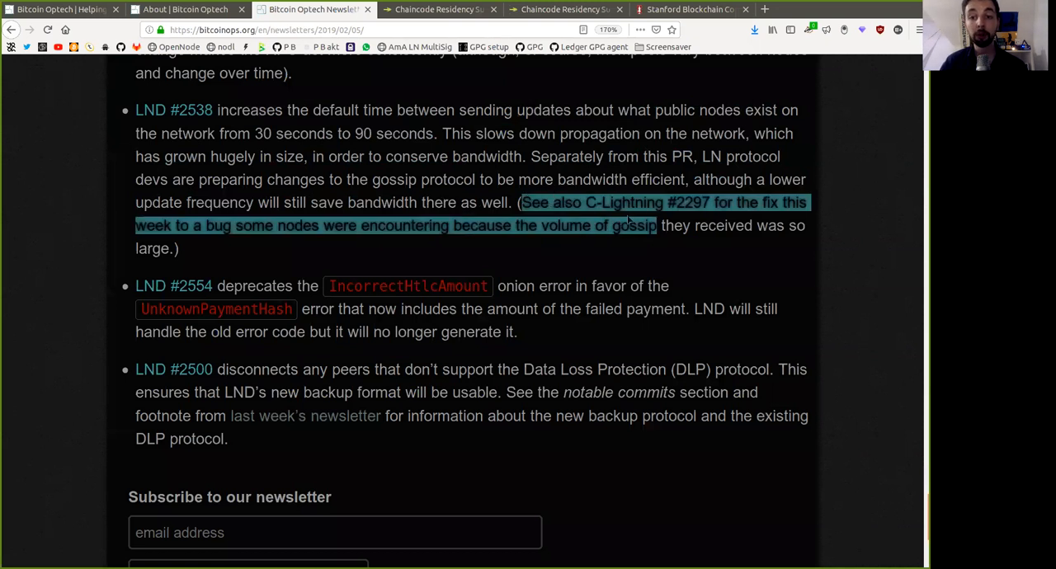
left_click(722, 212)
left_click_drag(715, 204, 822, 205)
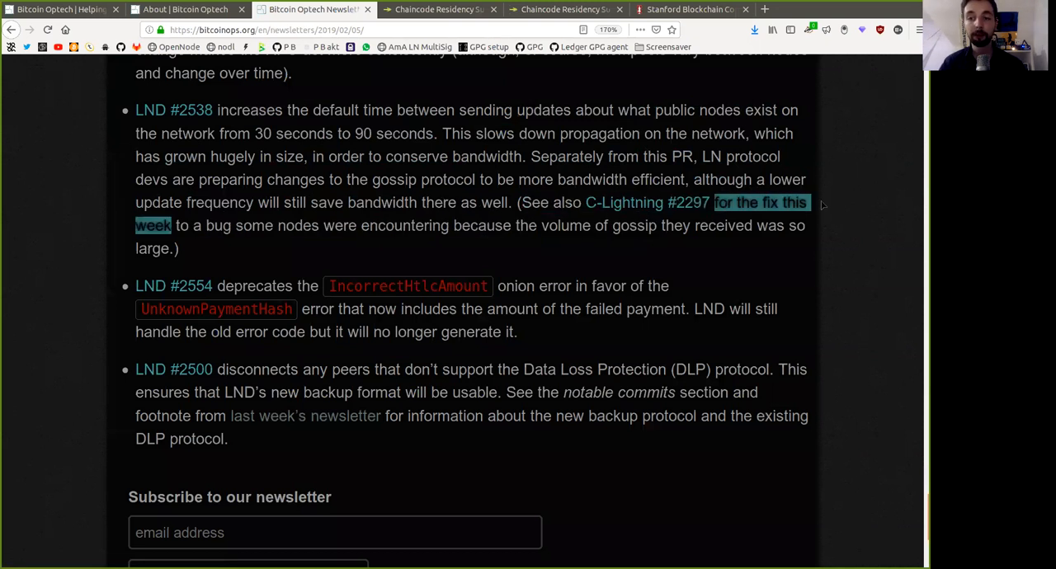
Highlight 'nodes were encountering', 'because', 'gossip' and the closing word 'large'.
left_click_drag(206, 228, 407, 235)
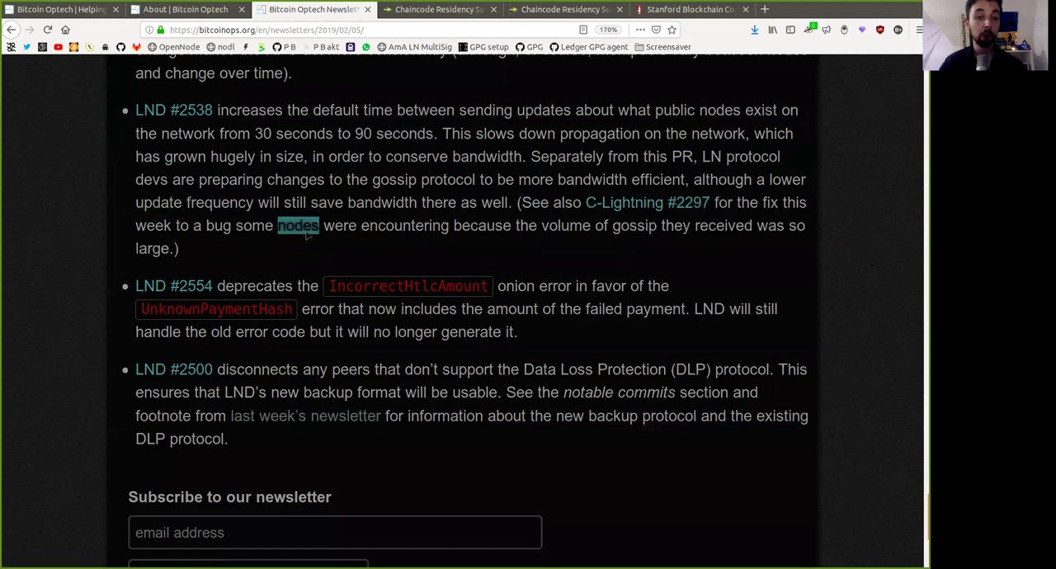
double_click(489, 228)
double_click(624, 225)
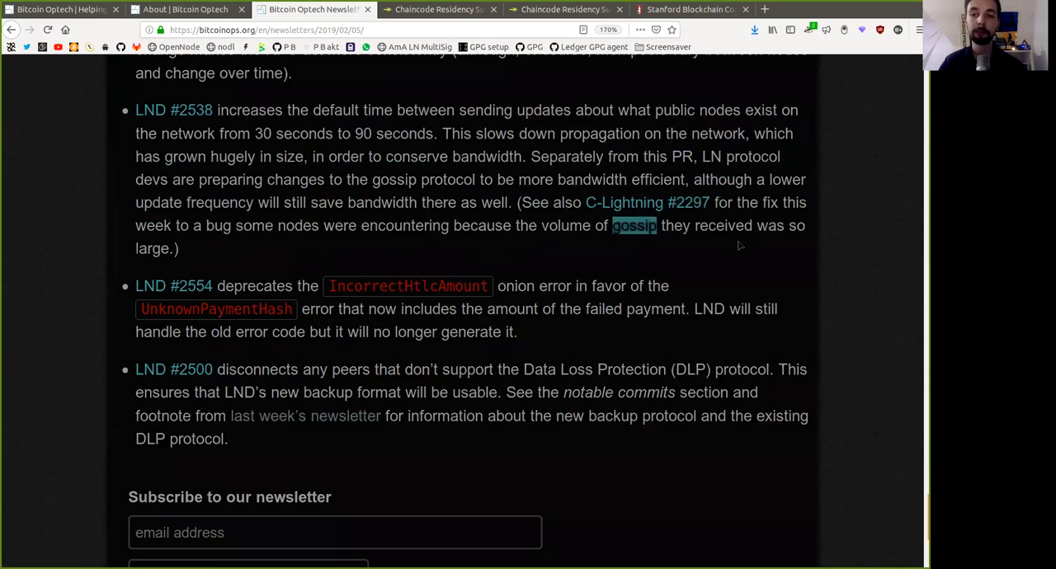
double_click(149, 249)
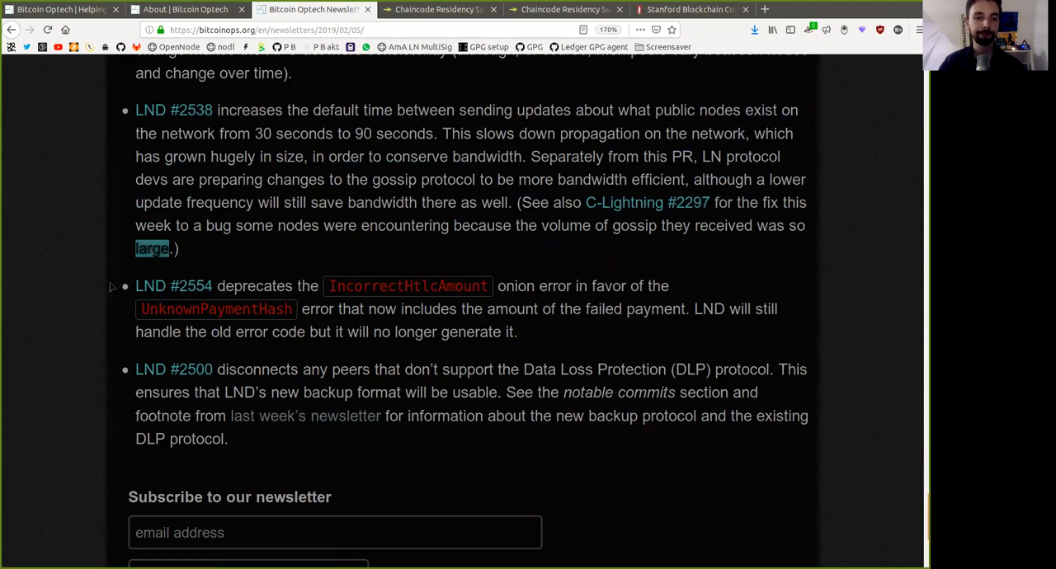
Highlight LND #2554, deprecates, IncorrectHtlcAmount and 'onion error in' while reading them aloud.
left_click_drag(113, 287, 213, 289)
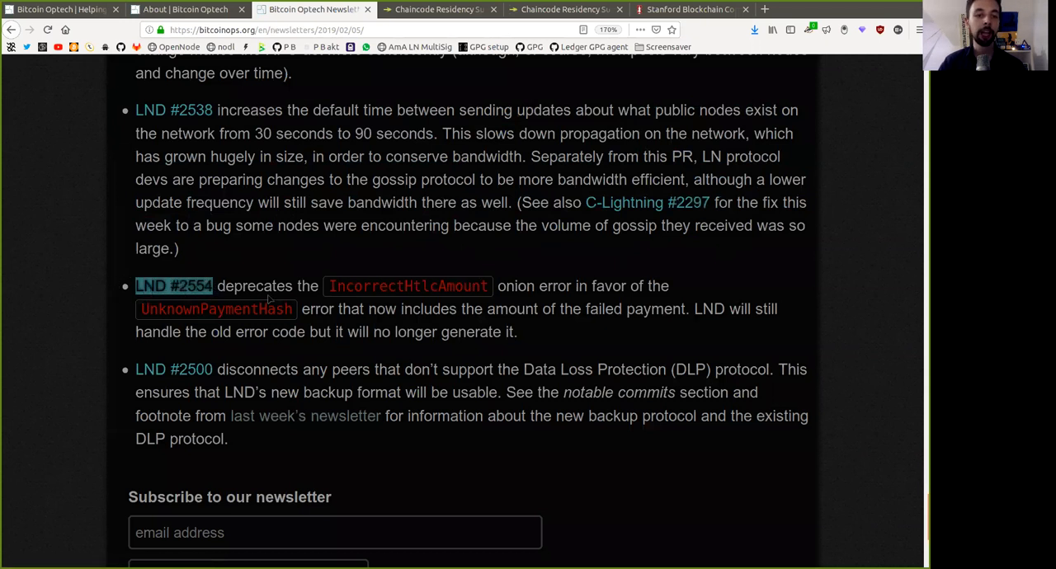
double_click(268, 286)
double_click(373, 289)
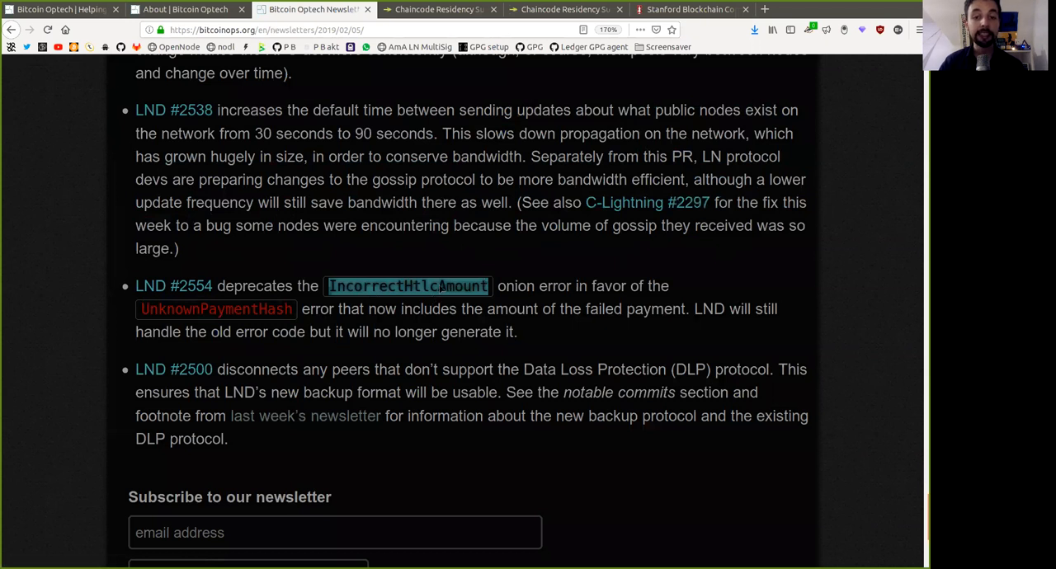
left_click_drag(498, 285, 587, 288)
left_click(623, 299)
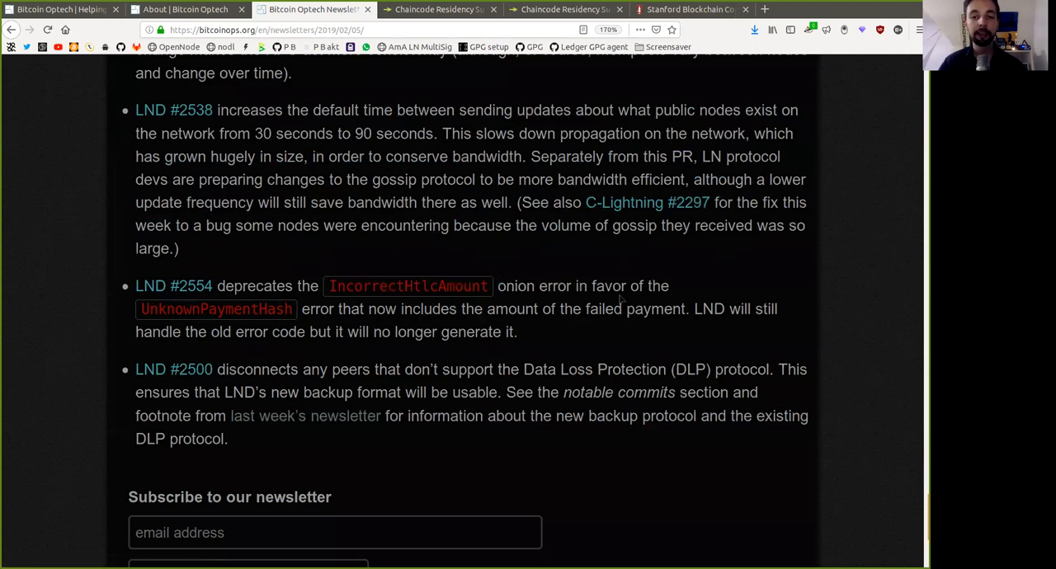
Highlight UnknownPaymentHash, now, includes, amount, 'failed payment' and LND in turn.
double_click(171, 309)
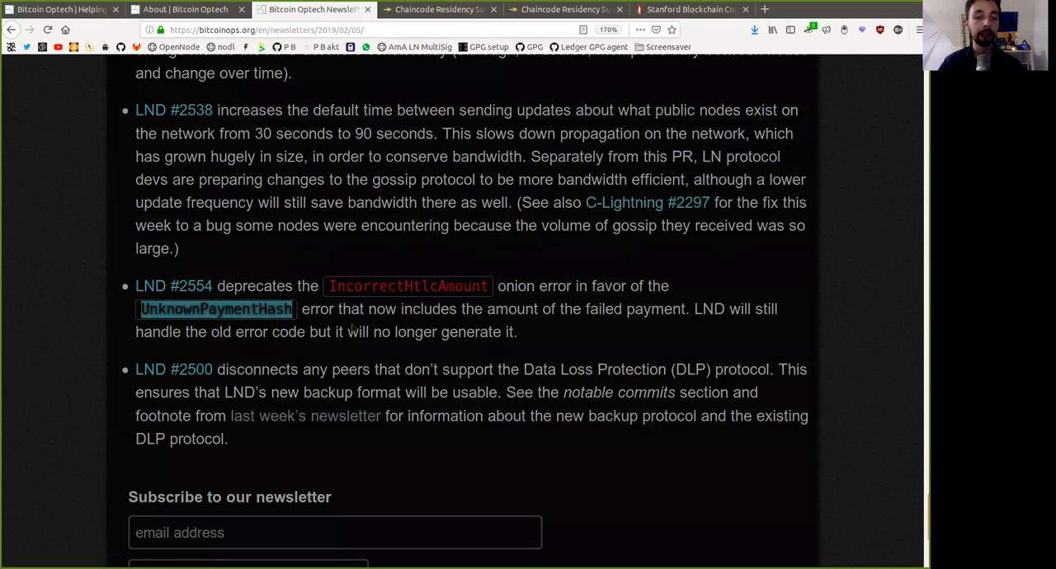
double_click(381, 310)
double_click(429, 310)
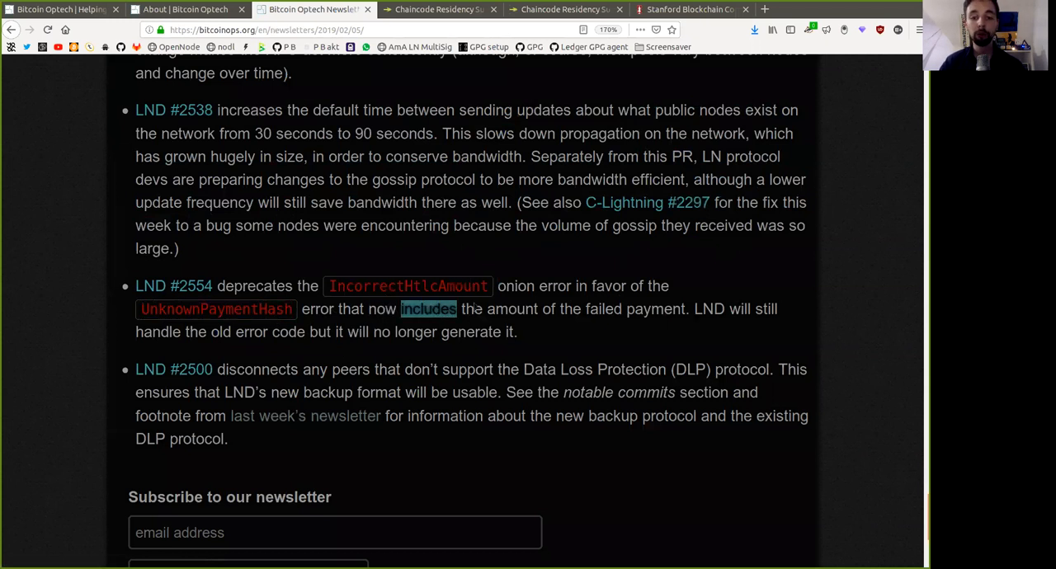
double_click(511, 310)
double_click(604, 311)
left_click_drag(604, 310, 670, 320)
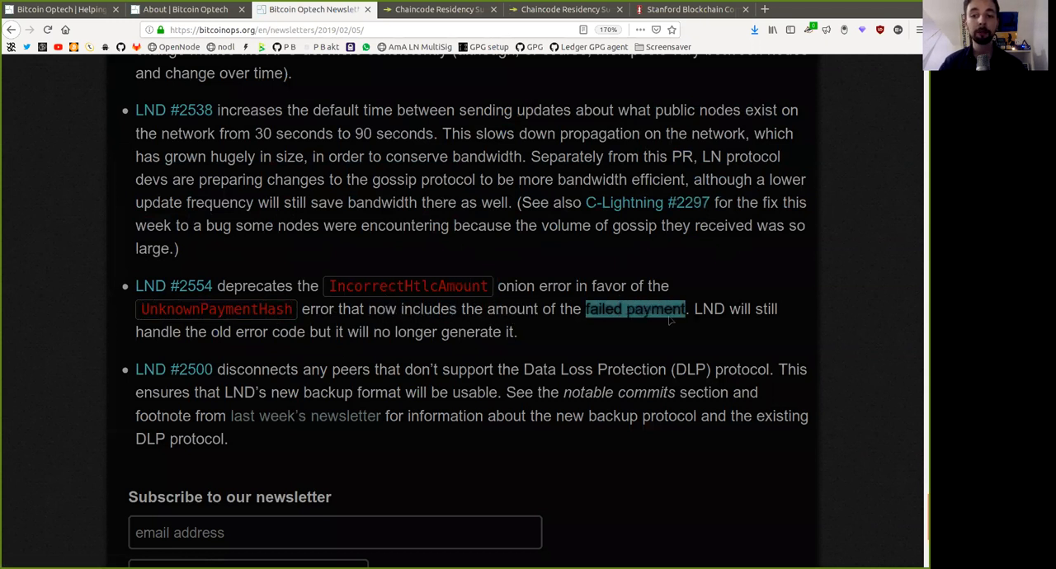
double_click(710, 310)
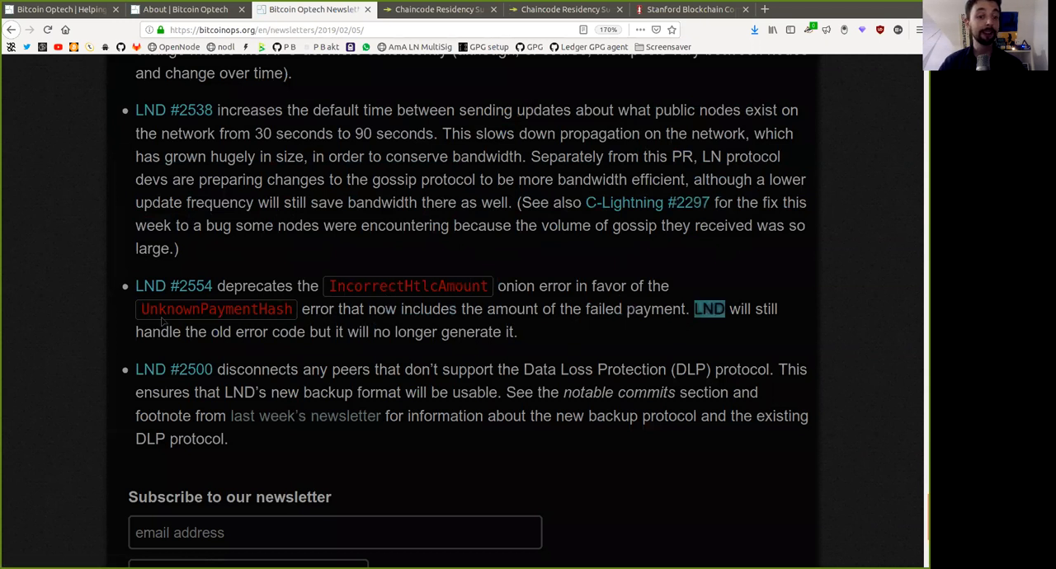
Highlight the remaining words through the old error code phrase ending 'will no longer generate it'.
double_click(216, 311)
double_click(222, 334)
left_click_drag(222, 334, 556, 349)
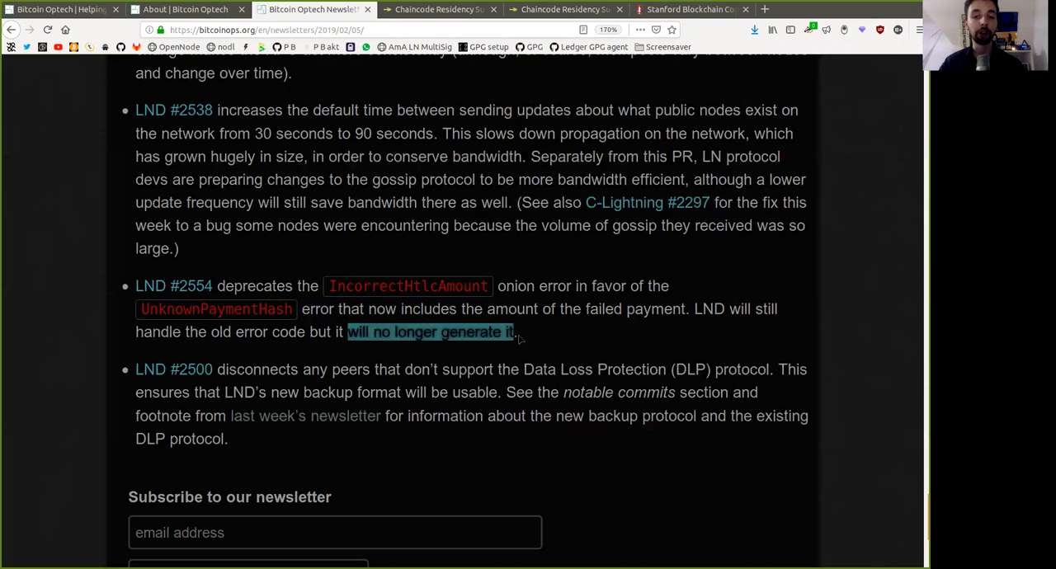
left_click(104, 360)
Highlight LND #2500, disconnects, 'any peers' and protocol while reading the item's opening.
left_click_drag(116, 368, 216, 376)
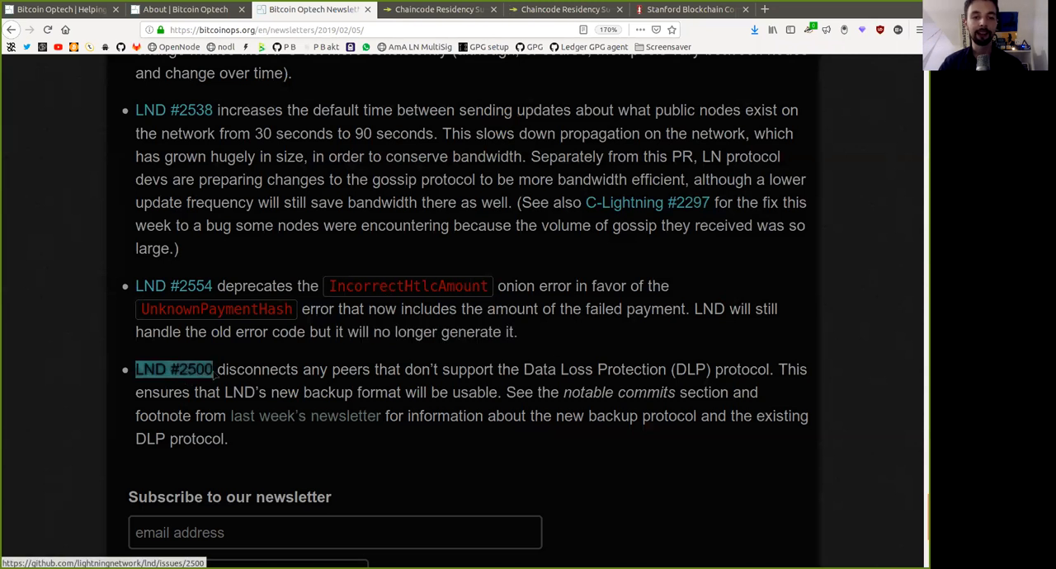
double_click(255, 370)
left_click_drag(303, 370, 665, 373)
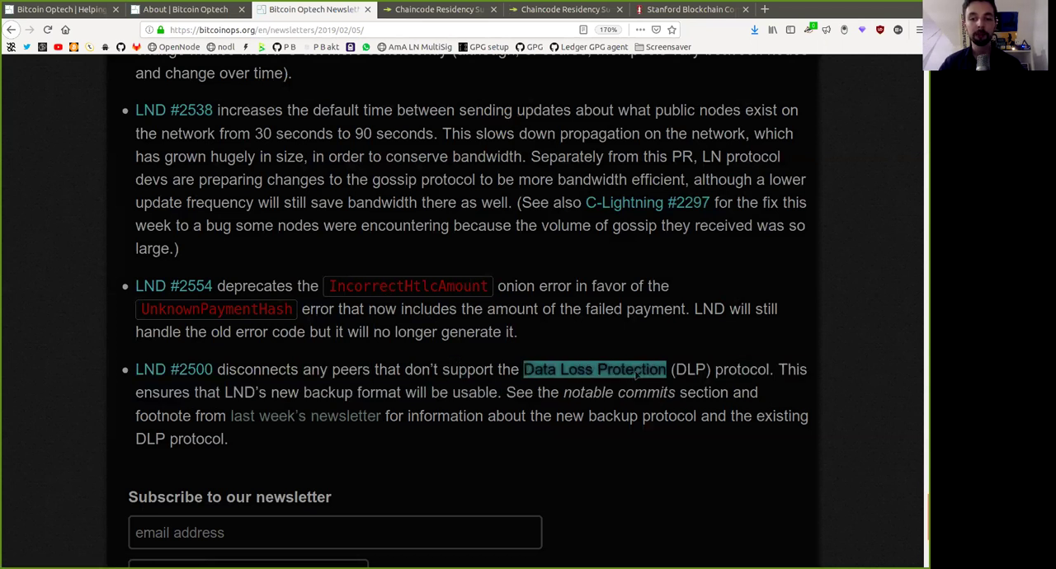
double_click(736, 372)
left_click(165, 402)
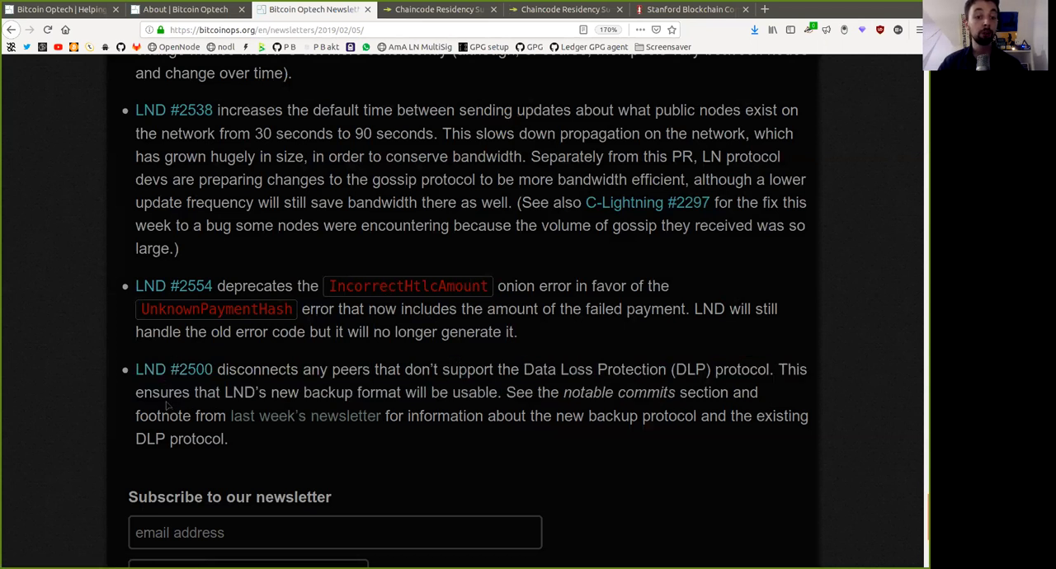
Highlight ensures, LND, 'new backup format', will, usable and See in turn.
double_click(165, 394)
double_click(239, 395)
left_click(241, 396)
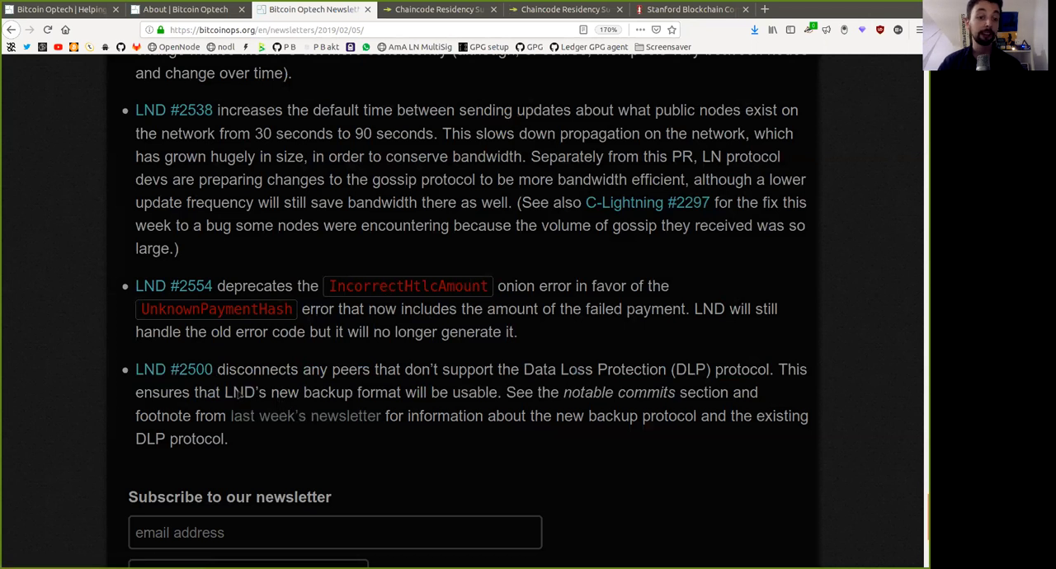
double_click(239, 394)
mouse_move(273, 394)
left_mouse_down()
mouse_move(351, 394)
mouse_move(380, 416)
left_mouse_up()
left_click(405, 402)
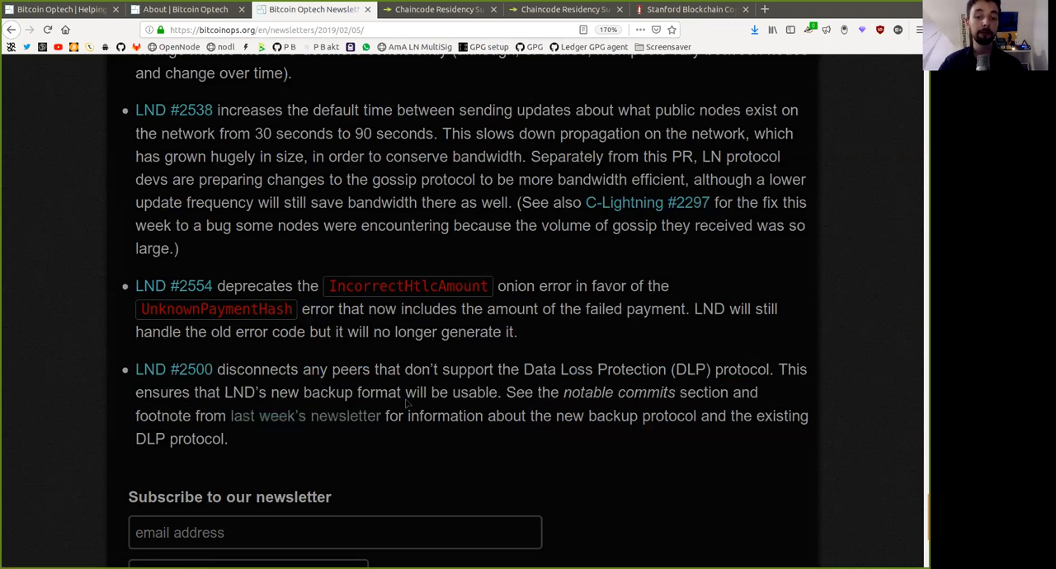
double_click(412, 393)
double_click(477, 395)
double_click(519, 392)
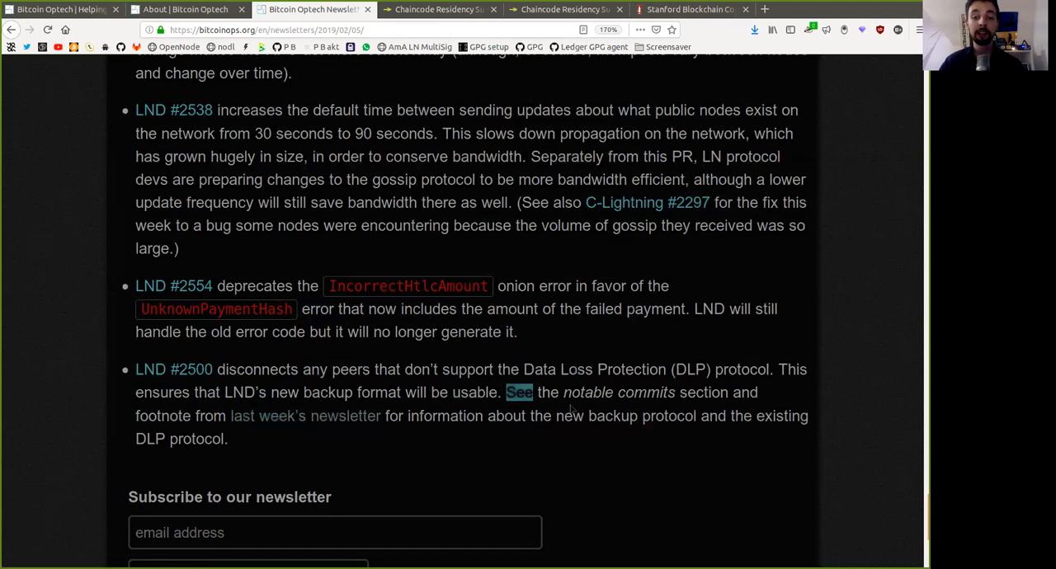
left_click(591, 399)
Highlight 'notable commits', footnote, 'from last week's newsletter' and information while reading.
double_click(589, 392)
mouse_move(651, 383)
left_mouse_down()
mouse_move(564, 393)
mouse_move(675, 394)
left_mouse_up()
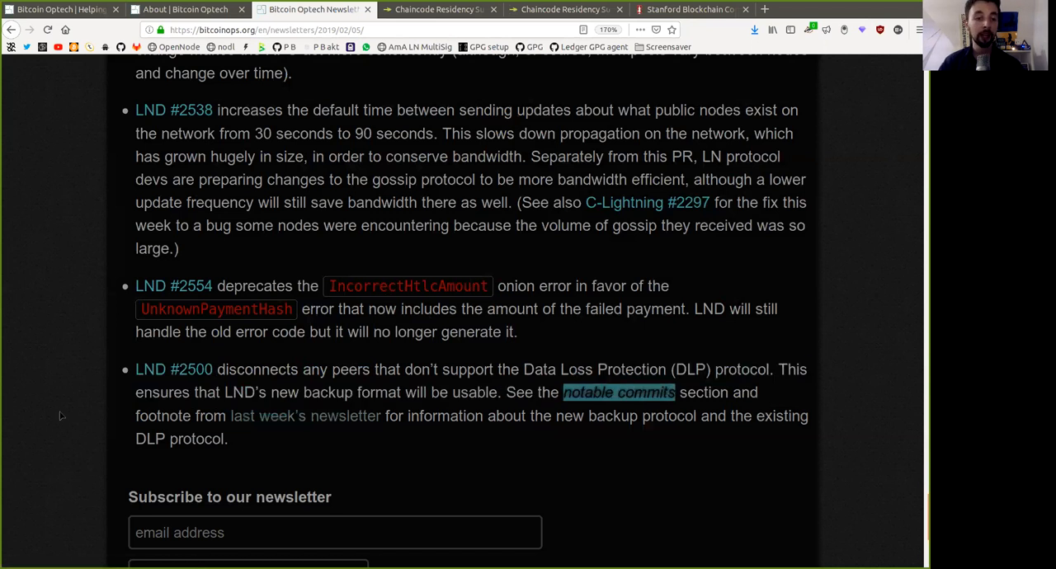
double_click(157, 416)
left_click(182, 417)
left_click_drag(197, 416, 341, 427)
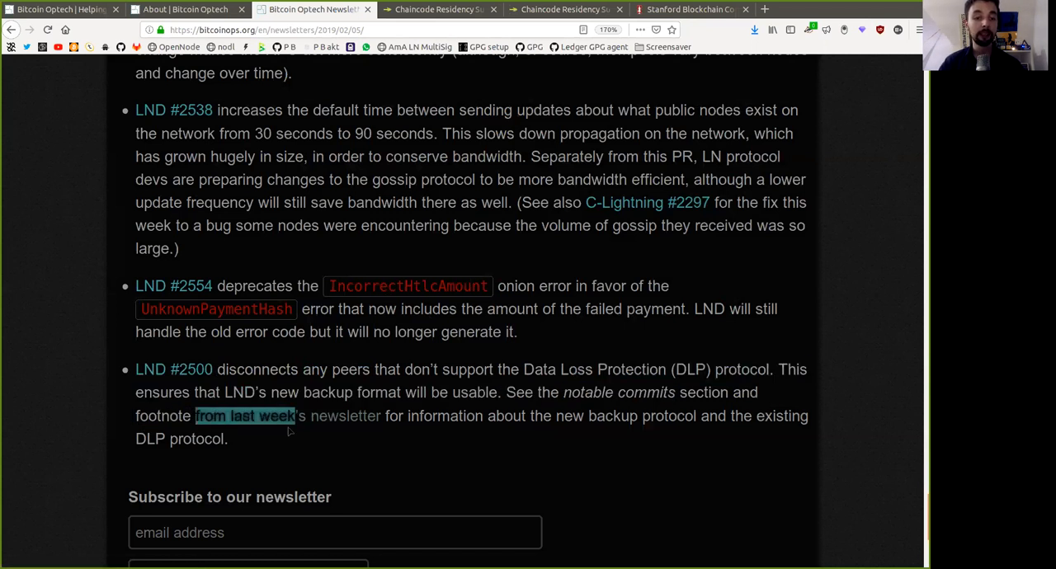
double_click(445, 416)
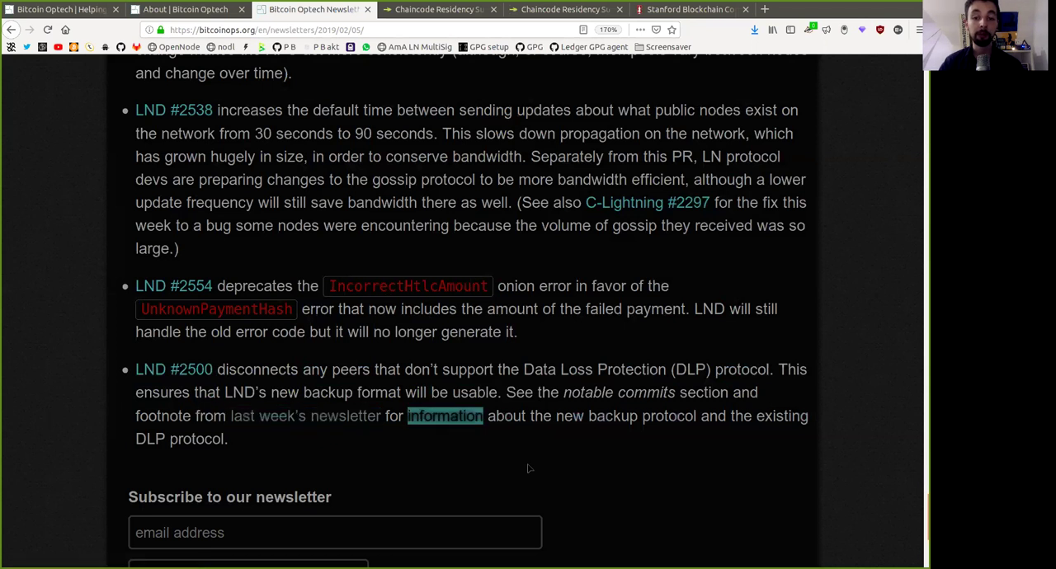
Highlight 'new backup protocol', existing and 'DLP protocol', then the Subscribe to our newsletter heading.
double_click(569, 415)
left_click_drag(569, 416, 689, 426)
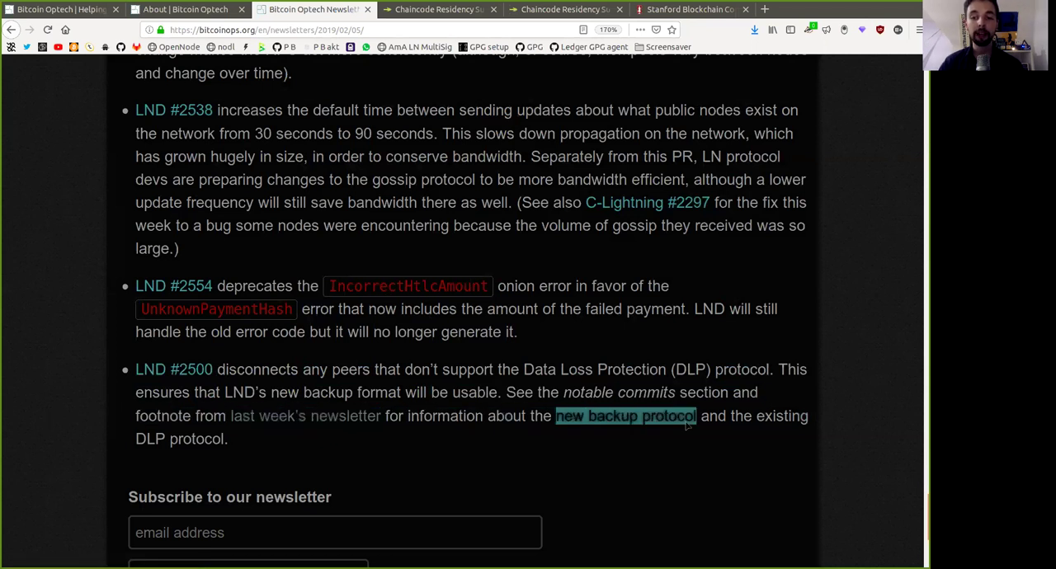
double_click(792, 417)
double_click(151, 441)
left_click_drag(151, 442, 227, 443)
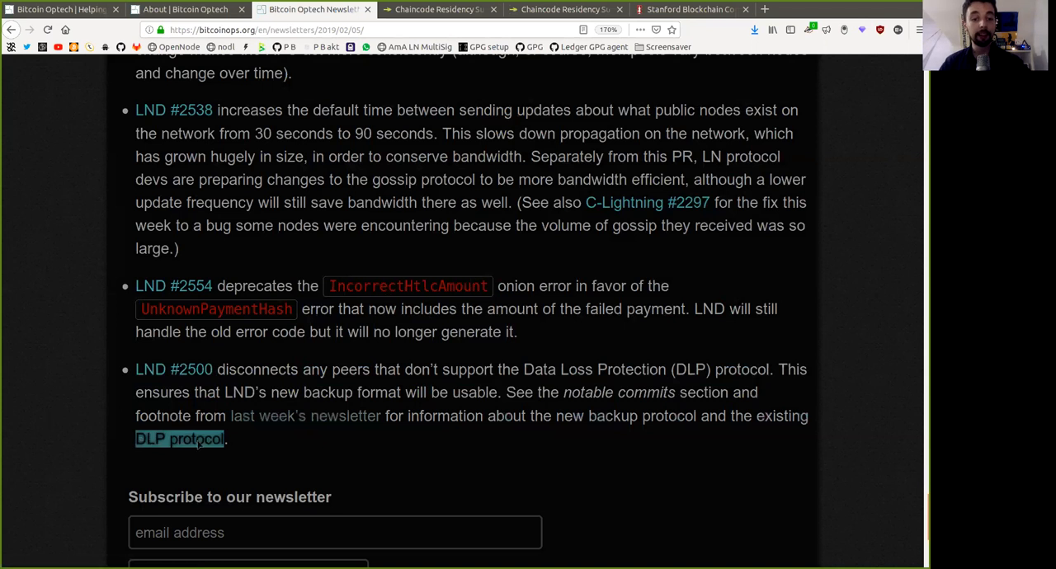
left_click(293, 450)
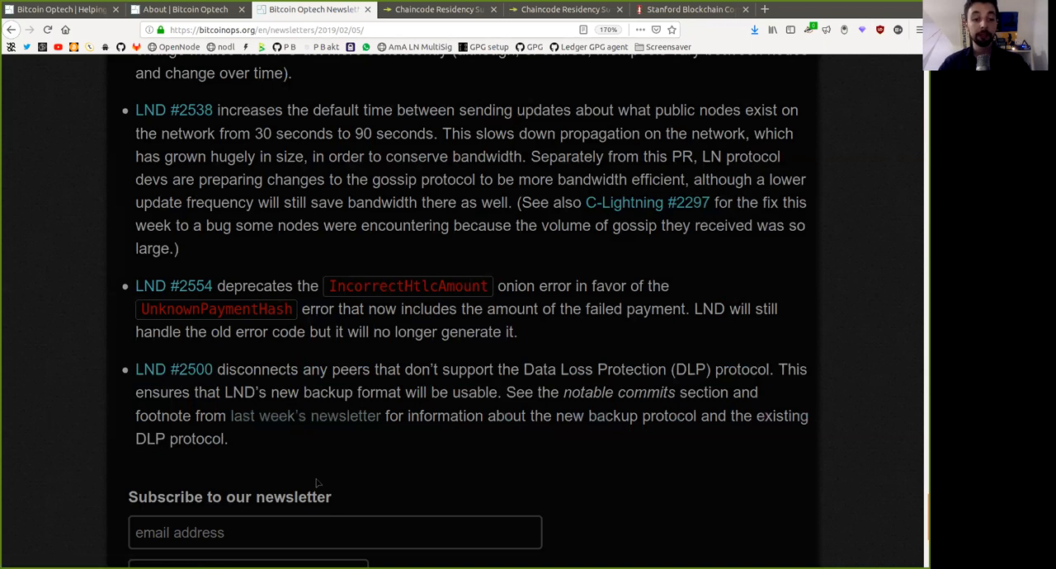
scroll(330, 470, "down", 3)
left_click_drag(176, 387, 331, 388)
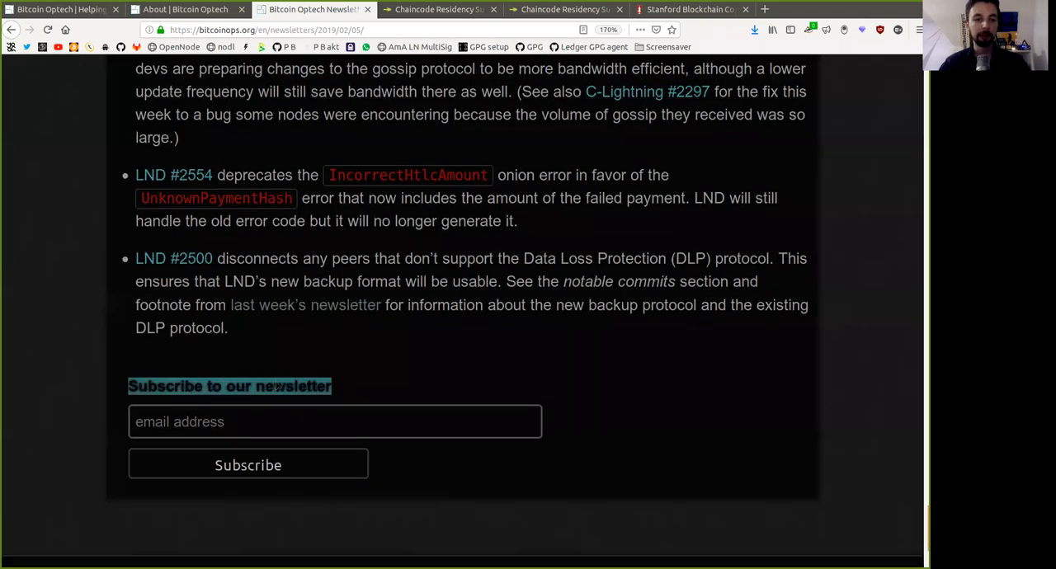
Show the Optech About page's team profiles, then finish on the Bitcoin Optech home page.
left_click(155, 10)
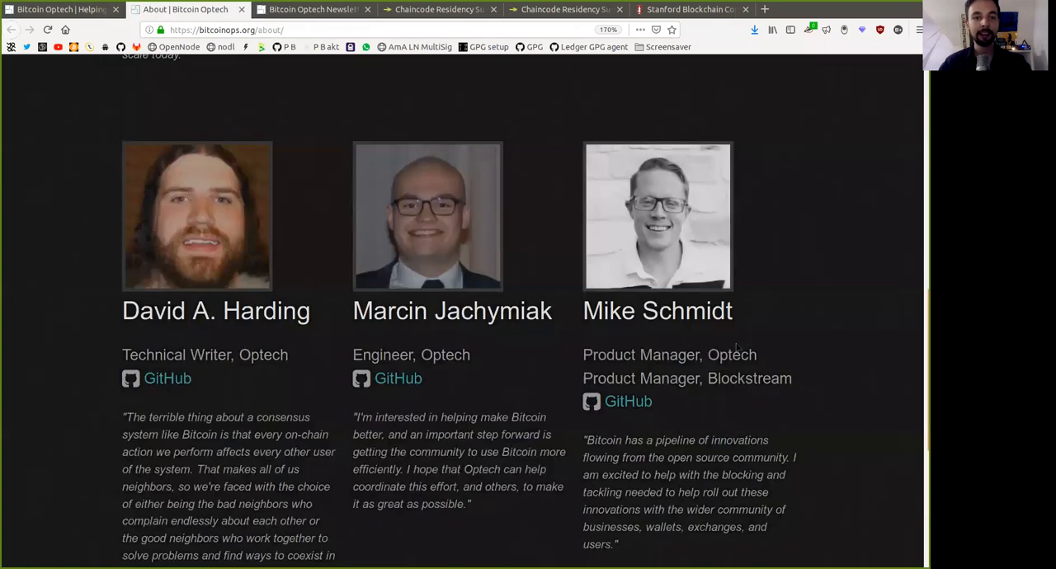
scroll(850, 345, "up", 5)
scroll(825, 330, "up", 5)
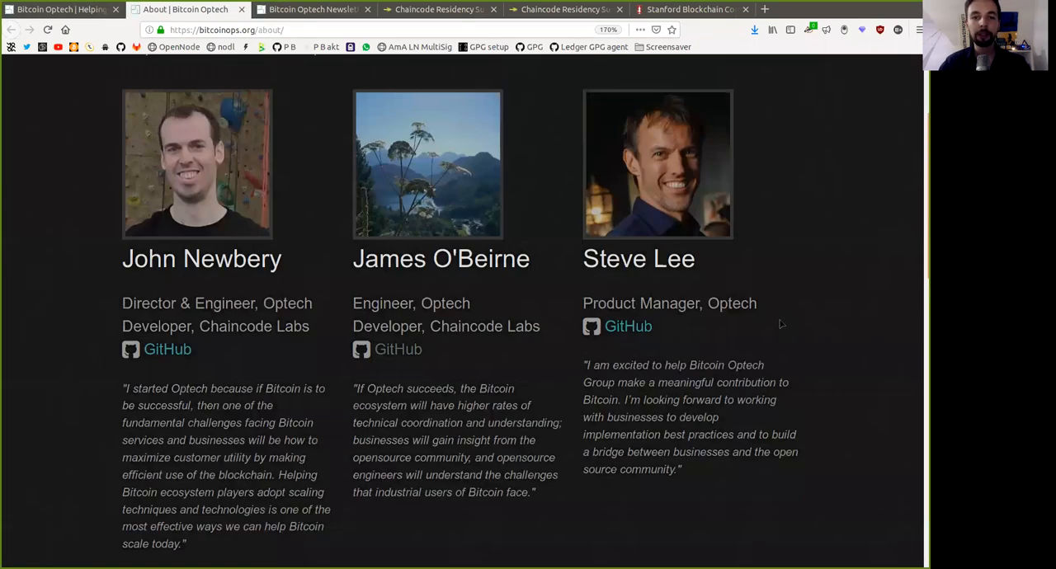
scroll(800, 288, "up", 1)
left_click(55, 10)
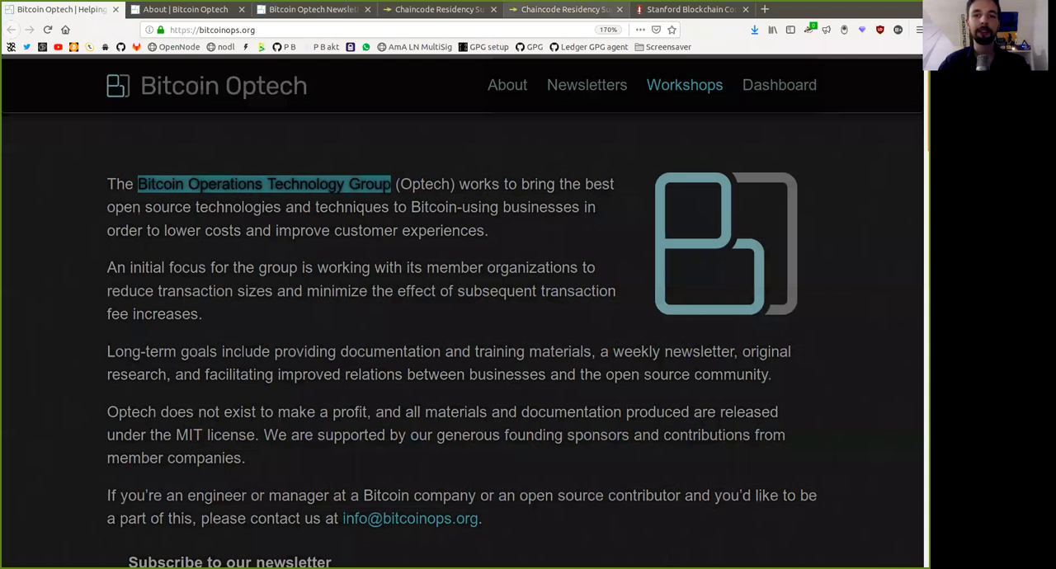